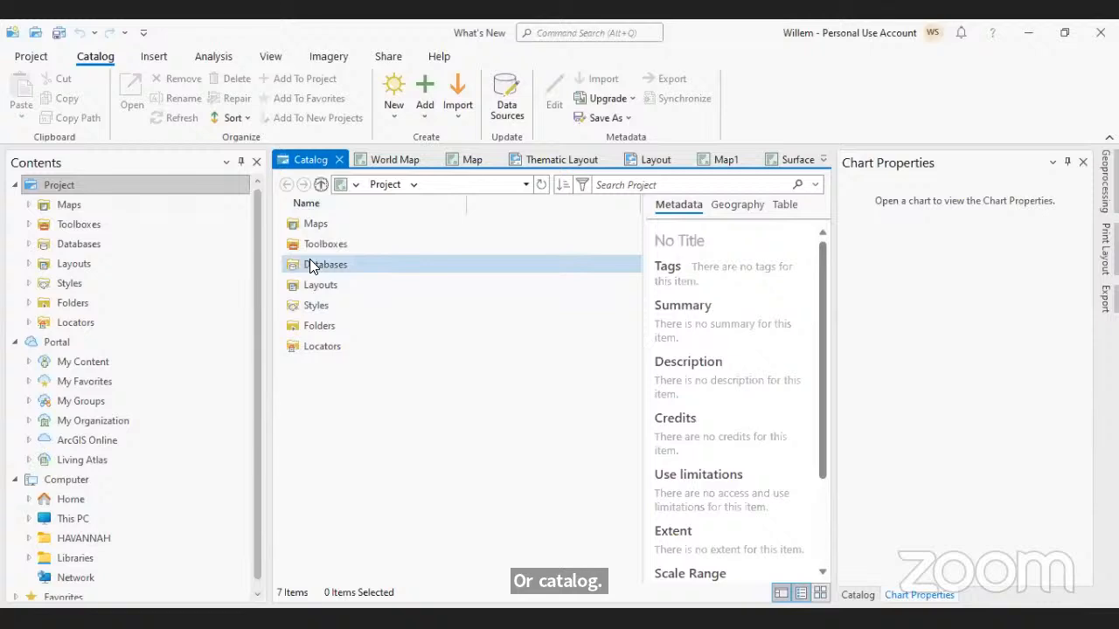
# Browse the project's databases and folder connections, and open the AreaKS.gdb geodatabase in the Data folder
pyautogui.doubleClick(311, 264)
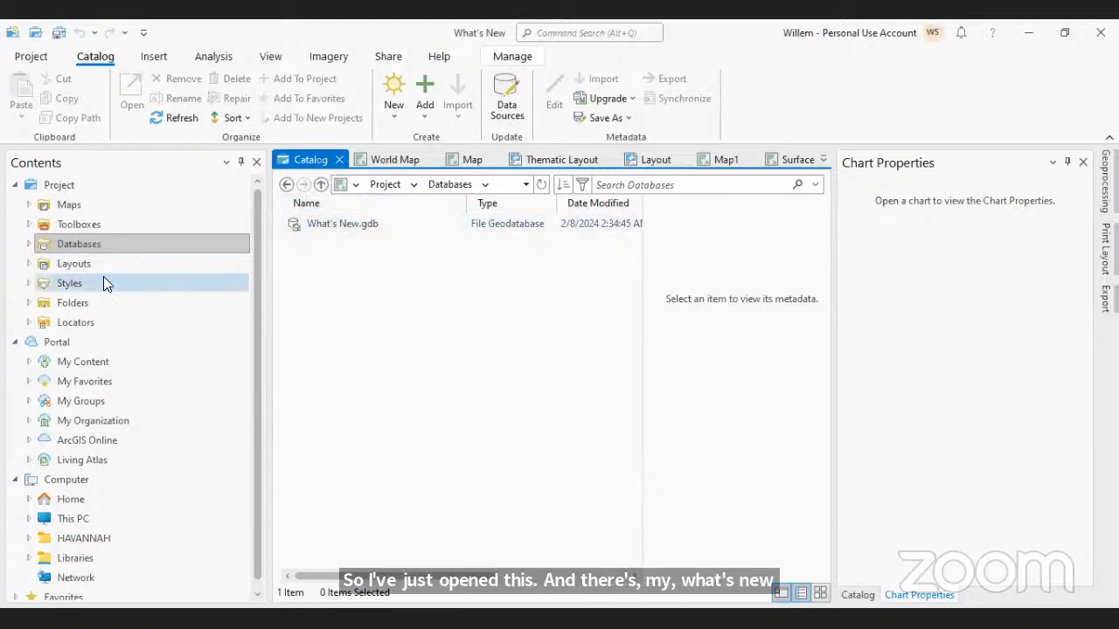
pyautogui.click(72, 304)
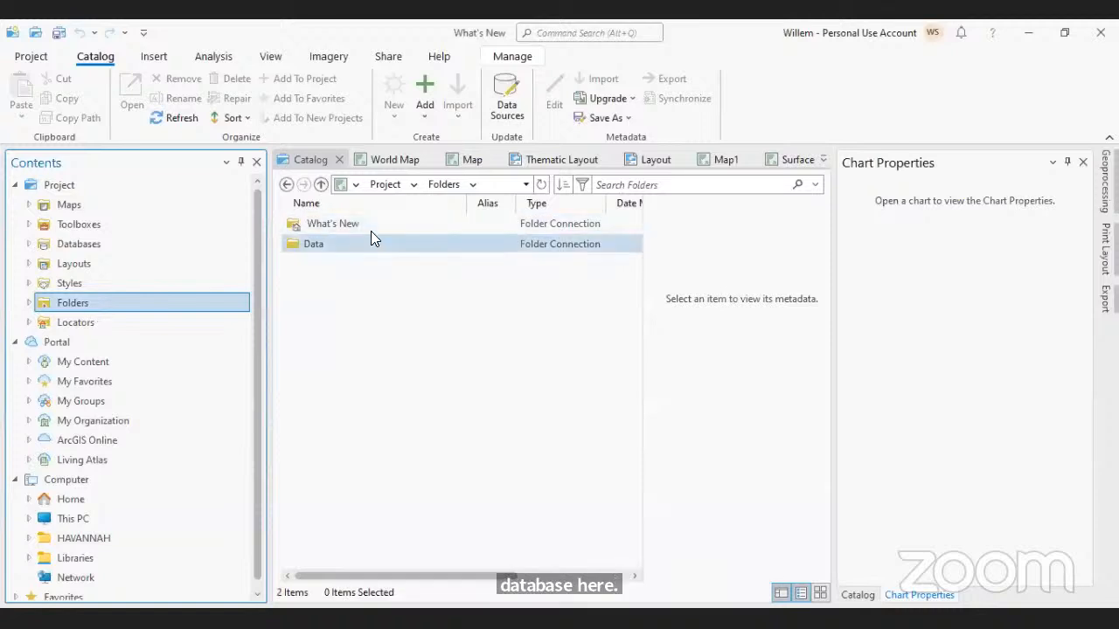
pyautogui.click(316, 243)
pyautogui.doubleClick(317, 244)
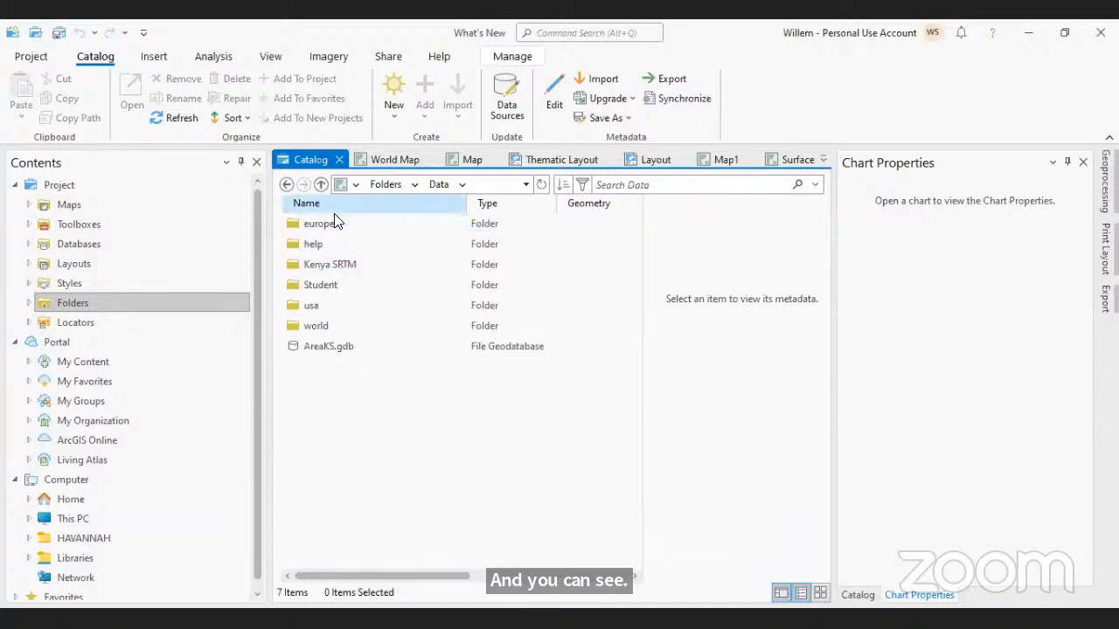
pyautogui.doubleClick(308, 342)
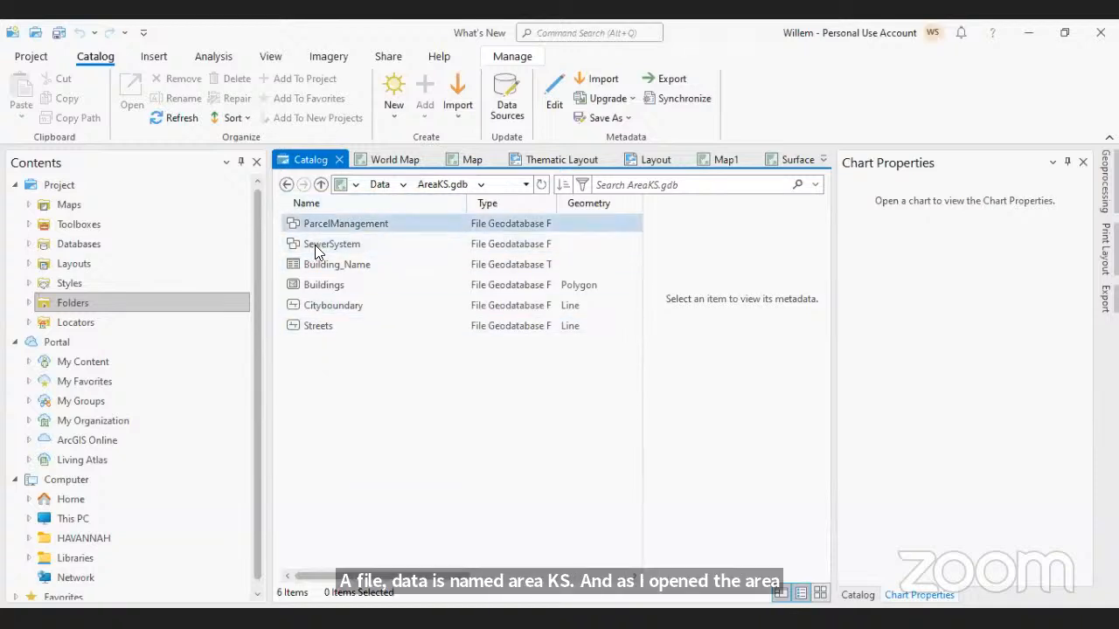
# Inspect the contents of the ParcelManagement and SewerSystem feature datasets, and return to the Data folder
pyautogui.doubleClick(320, 224)
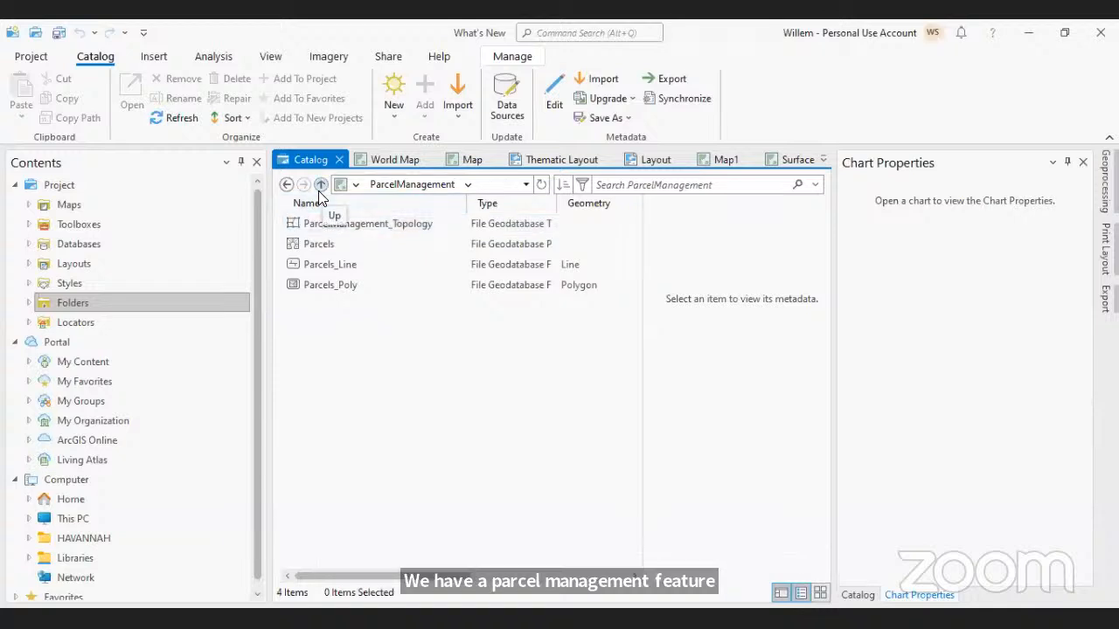
pyautogui.click(319, 188)
pyautogui.doubleClick(322, 249)
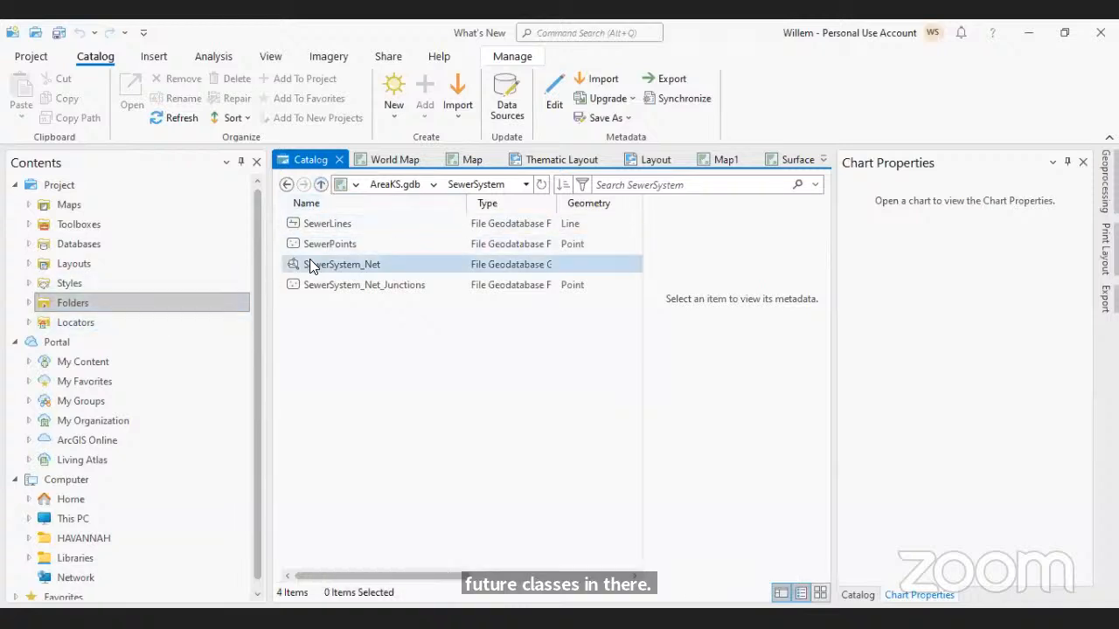
pyautogui.click(321, 184)
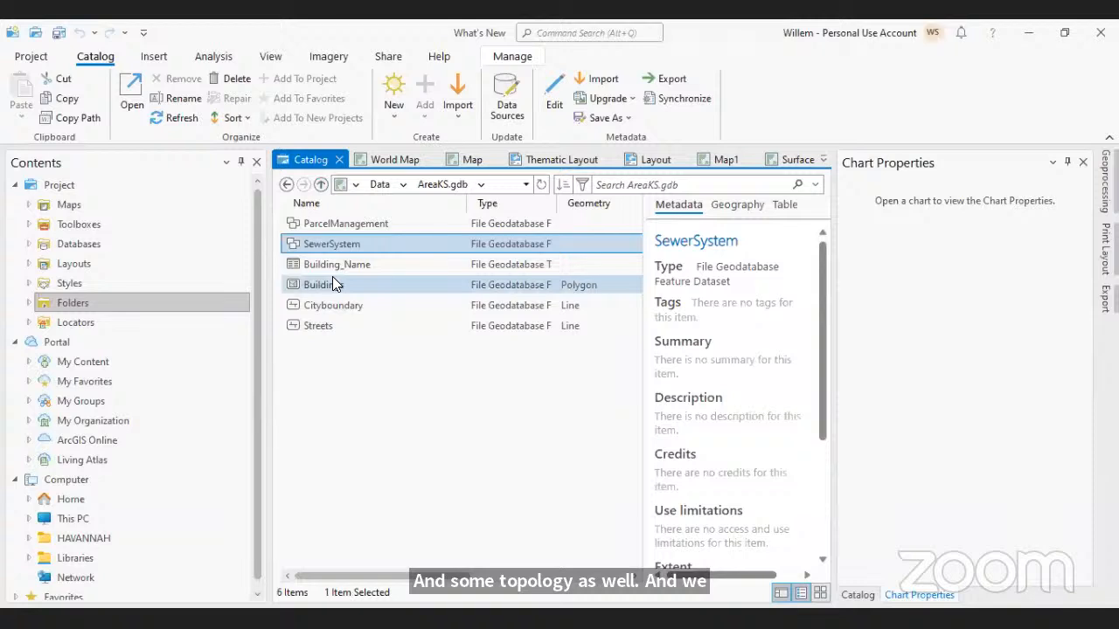
pyautogui.click(321, 184)
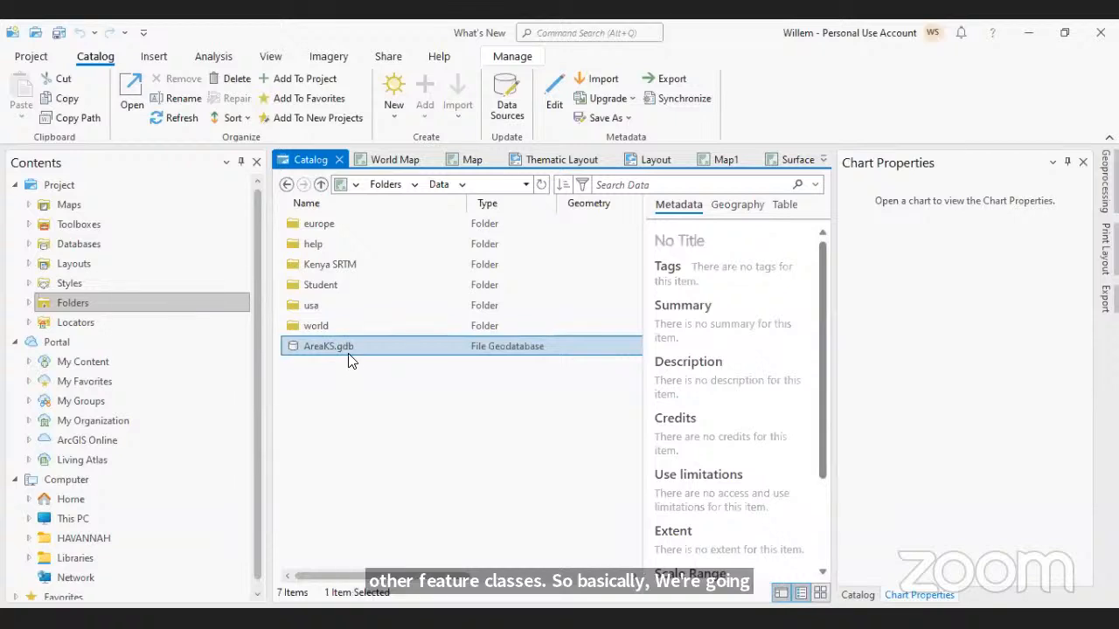
# Open the Generate Schema Report tool for the AreaKS.gdb geodatabase and widen its pane
pyautogui.rightClick(324, 347)
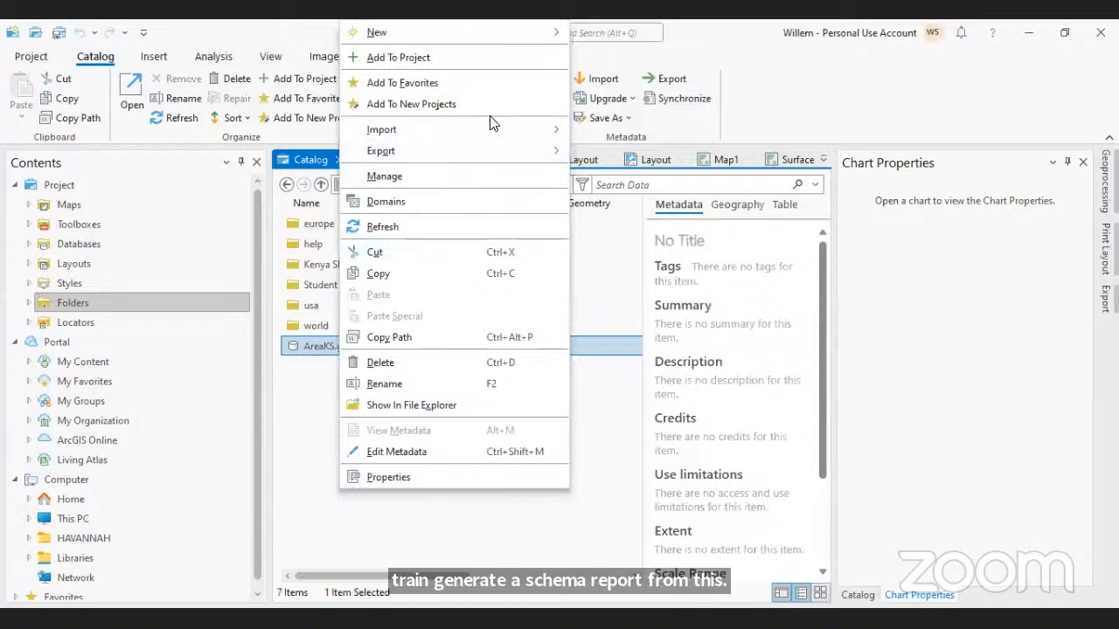
pyautogui.moveTo(490, 128)
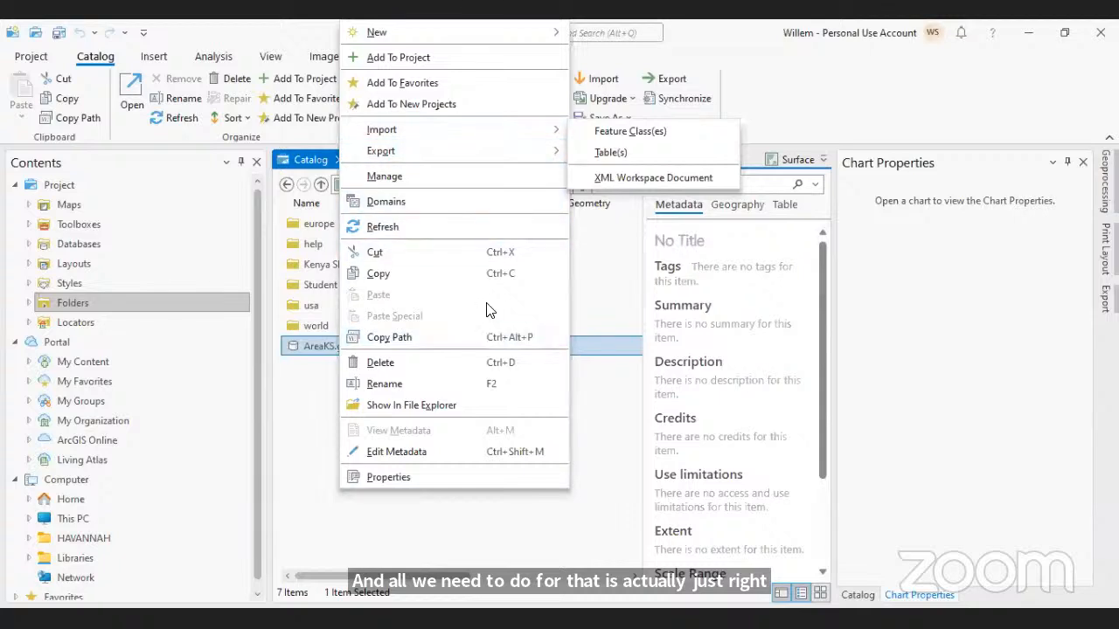
pyautogui.moveTo(556, 155)
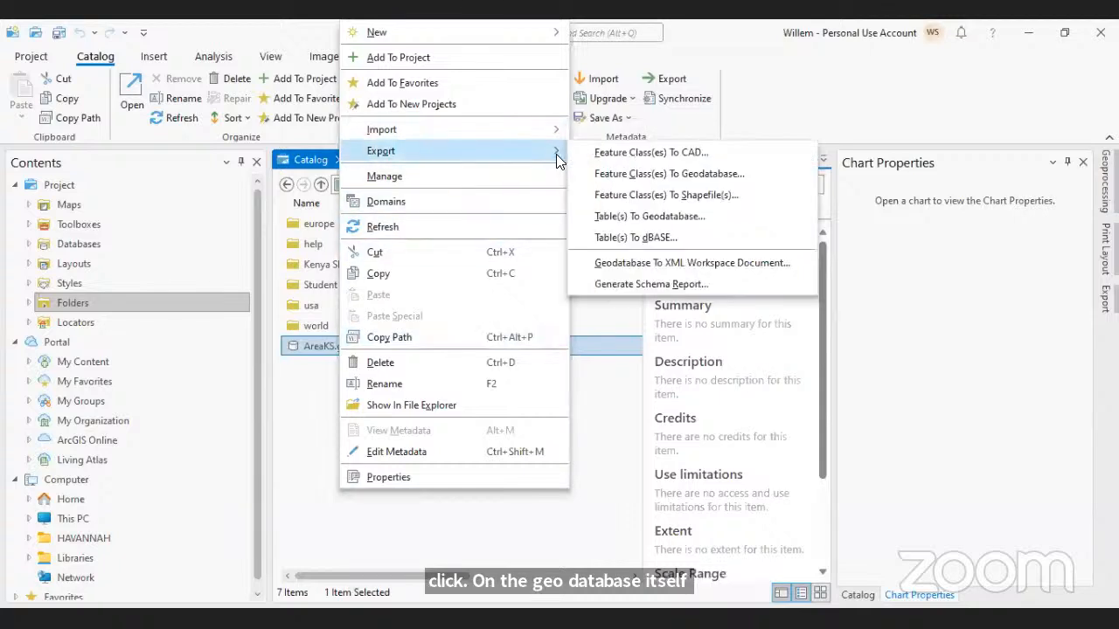
pyautogui.click(631, 284)
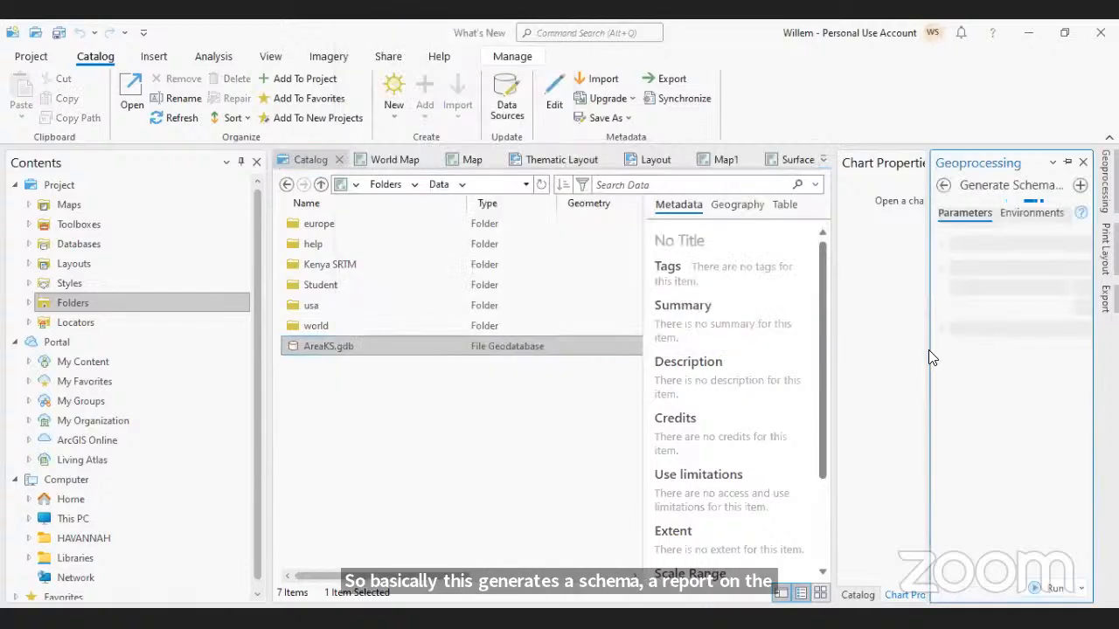
pyautogui.moveTo(928, 350); pyautogui.dragTo(695, 351)
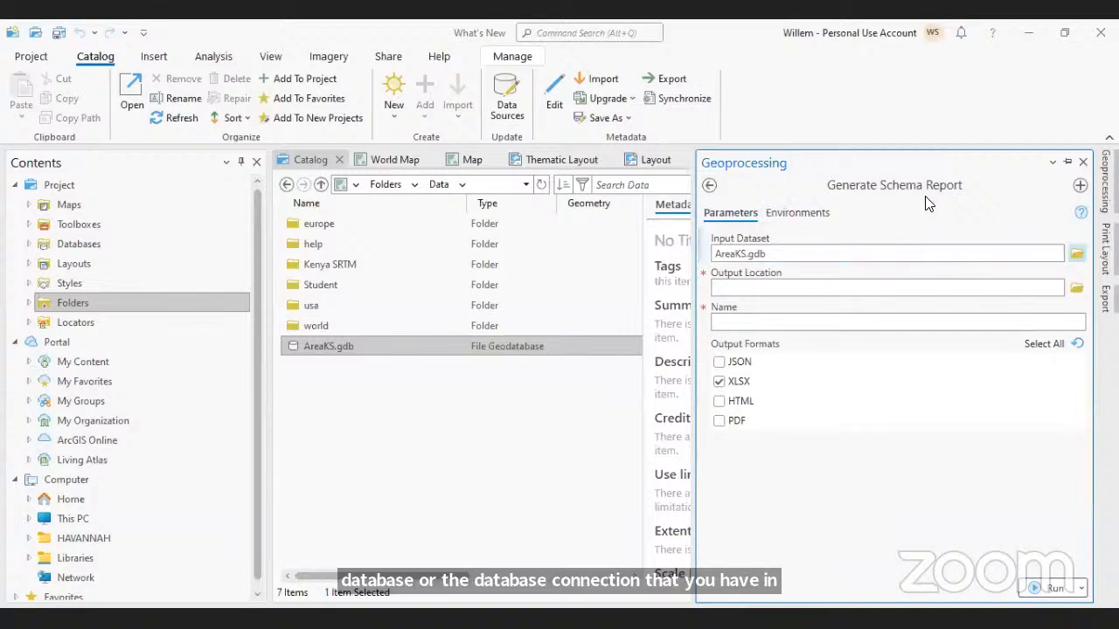
# Set the schema report's output location to the Data folder on Local Disk (C:)
pyautogui.click(1075, 290)
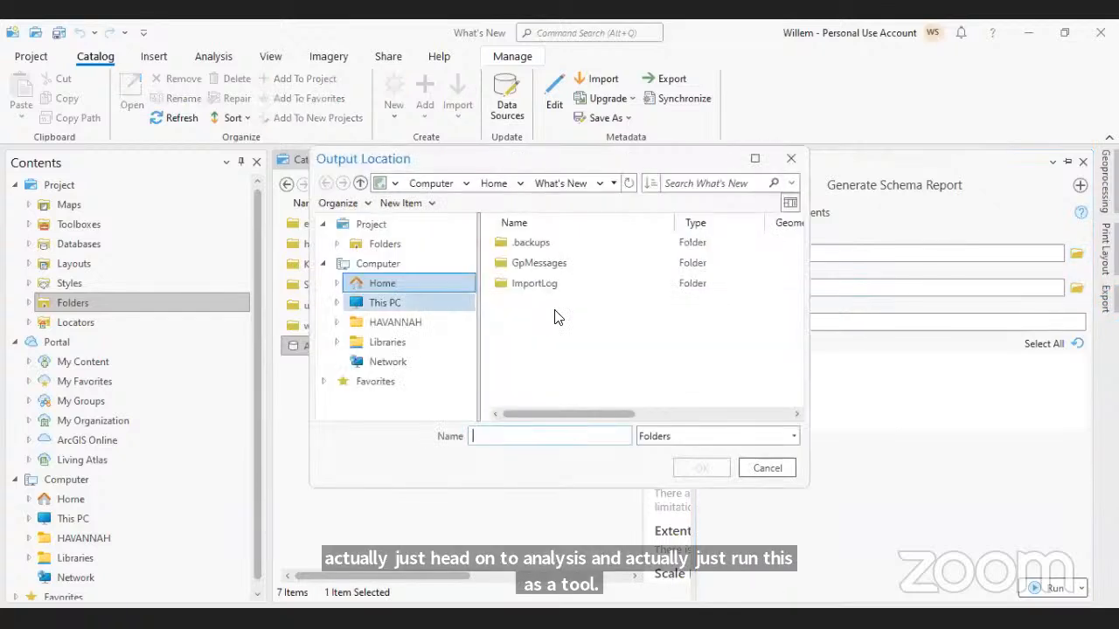
pyautogui.click(367, 307)
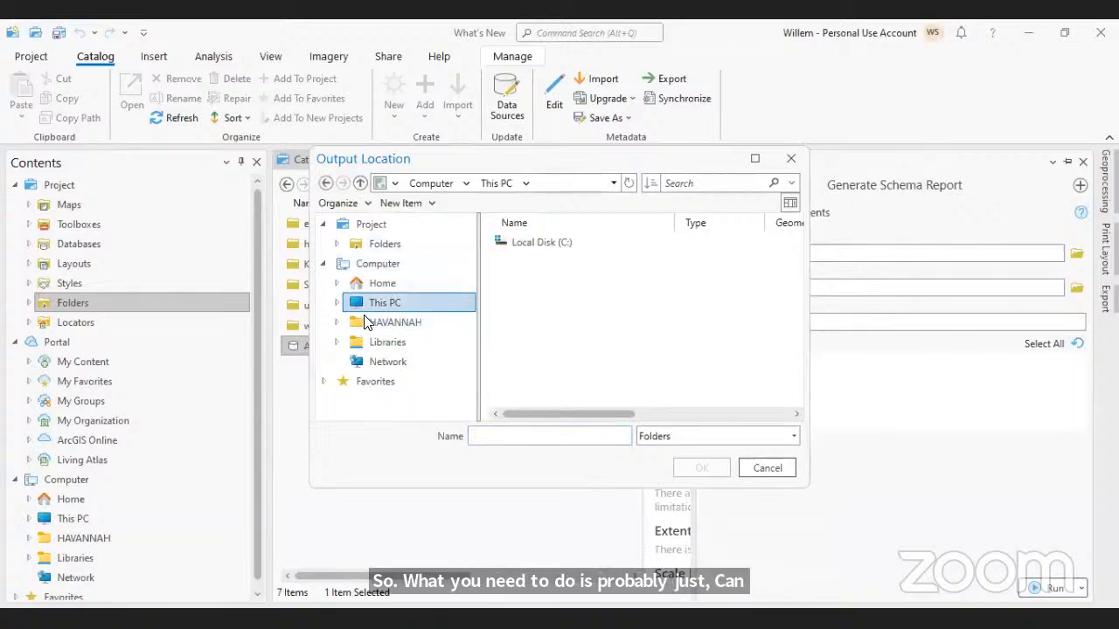
pyautogui.doubleClick(528, 245)
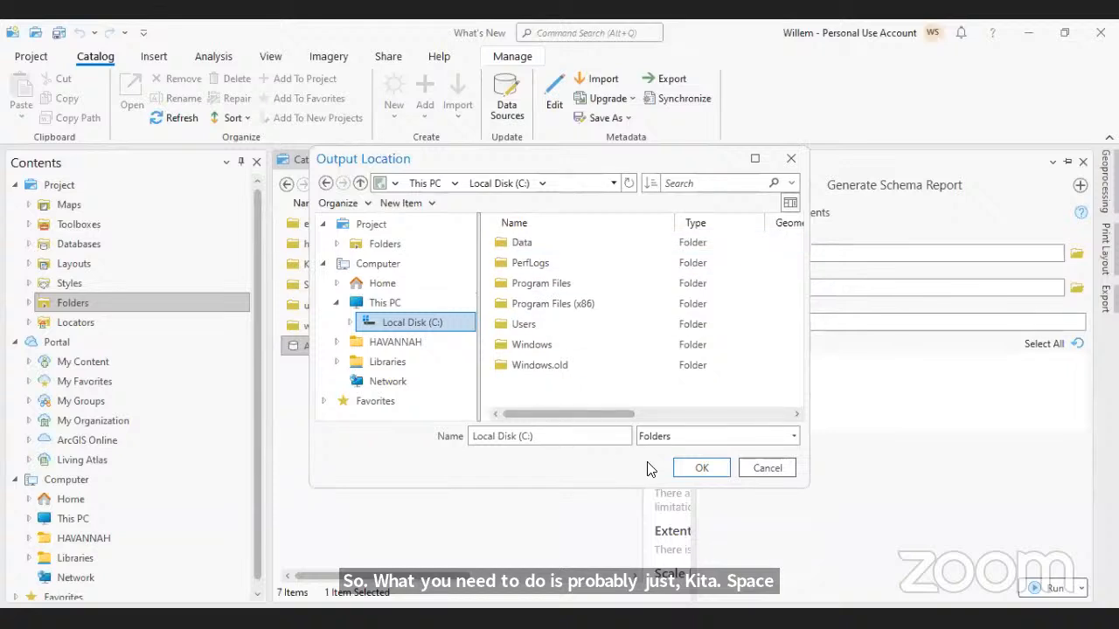
pyautogui.click(526, 243)
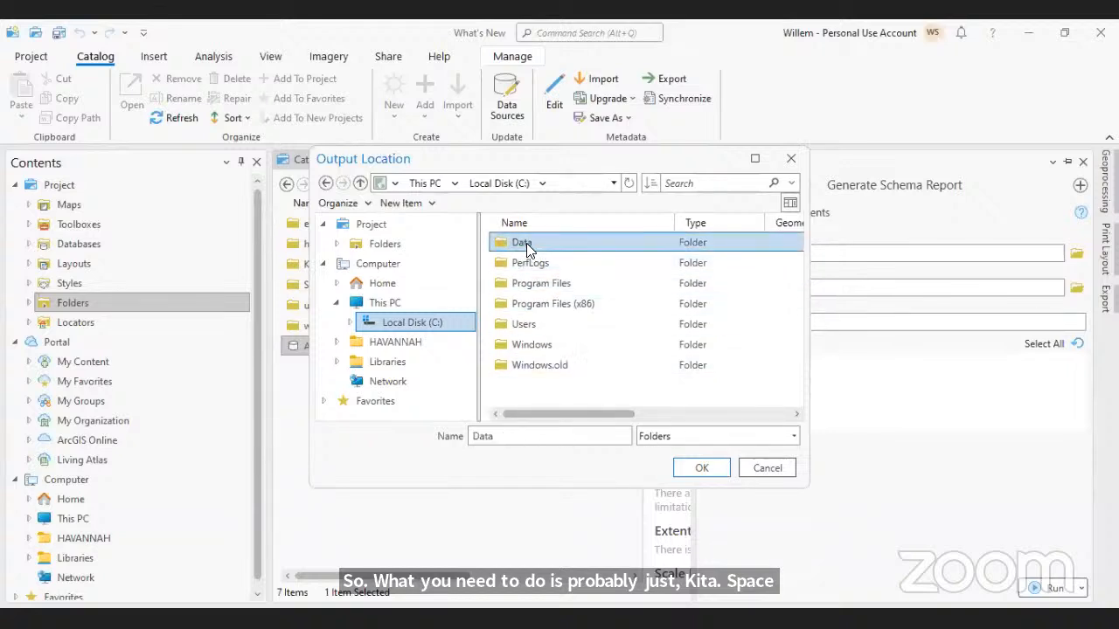
pyautogui.click(701, 470)
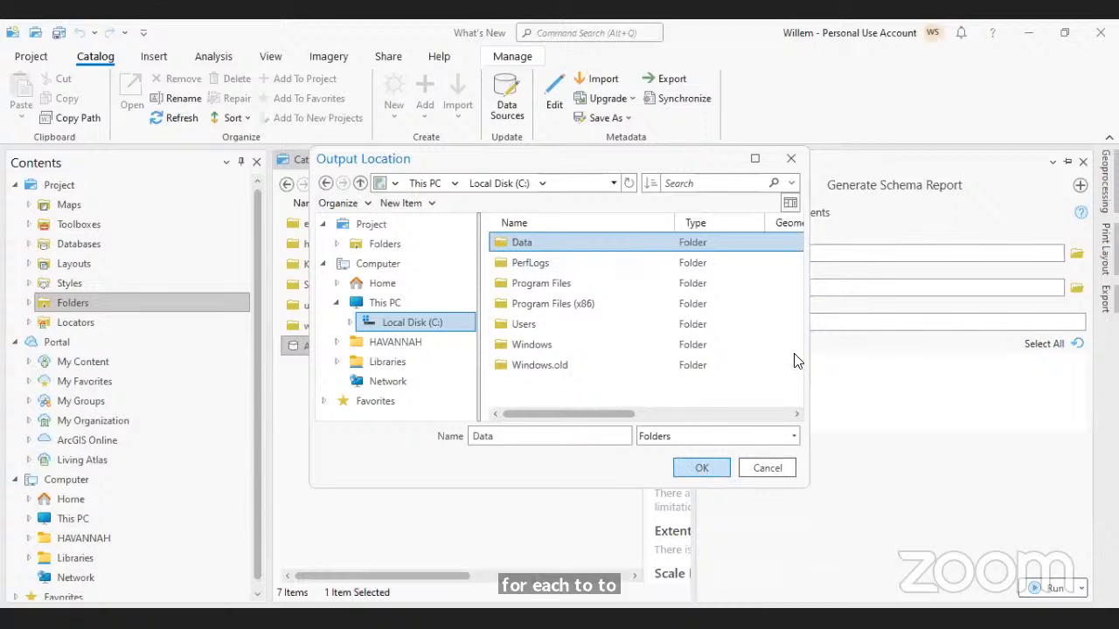
# Name the schema report "Area KS Report"
pyautogui.click(764, 323)
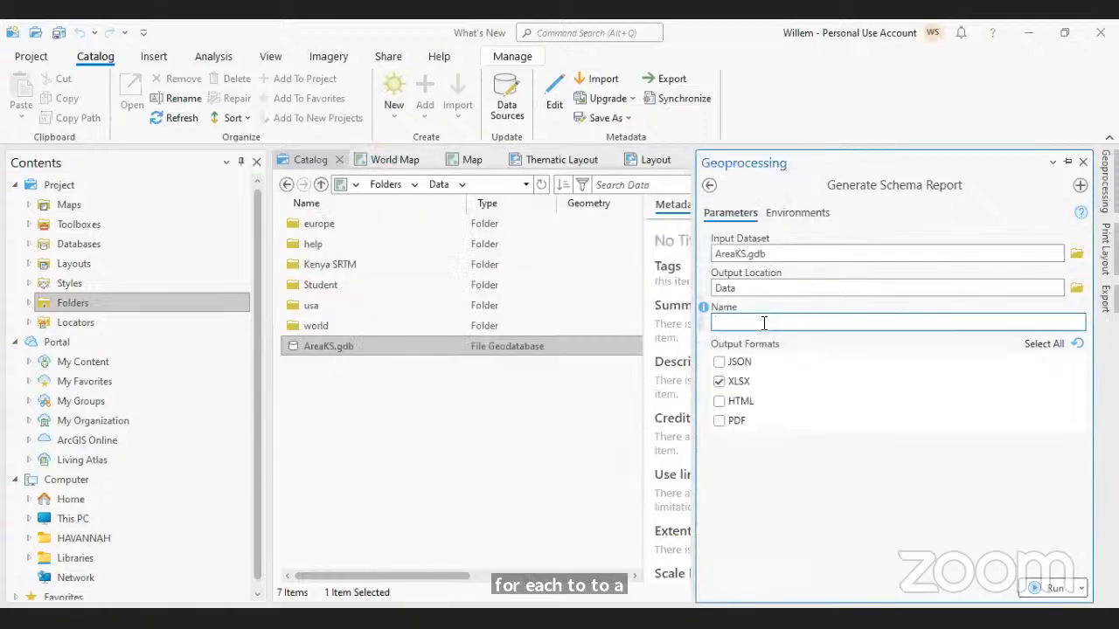
pyautogui.write('Area')
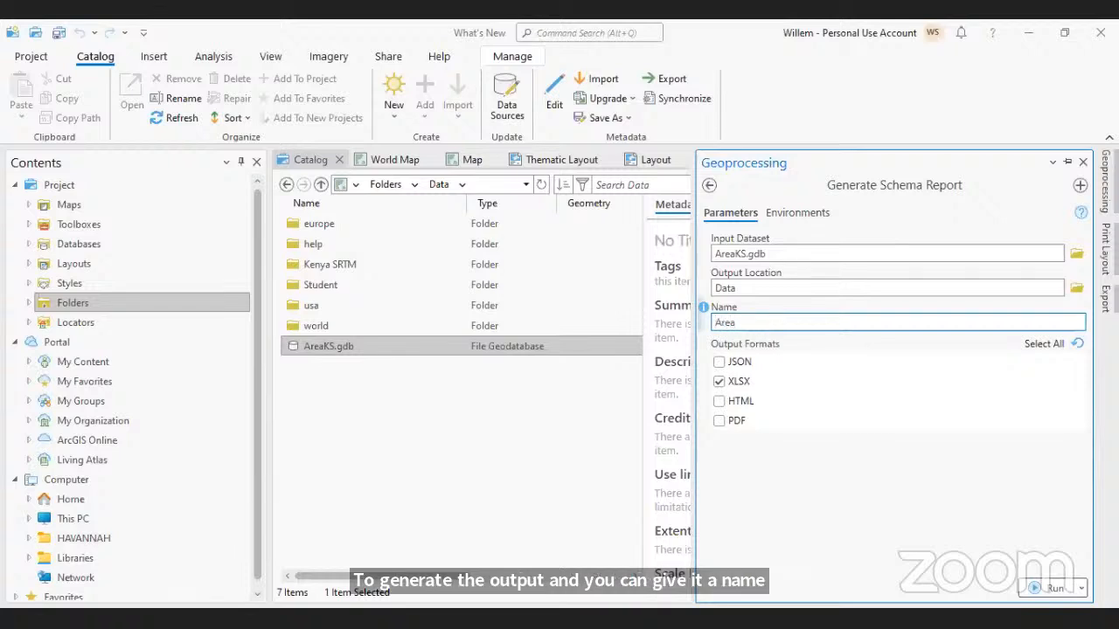
pyautogui.write(' KS Re')
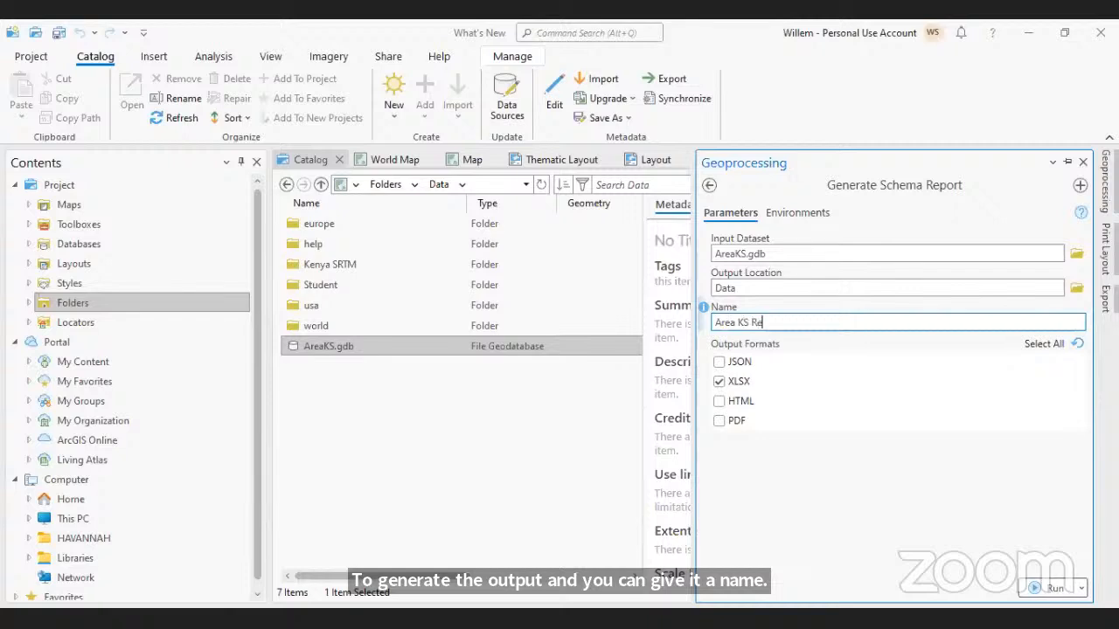
pyautogui.write('port')
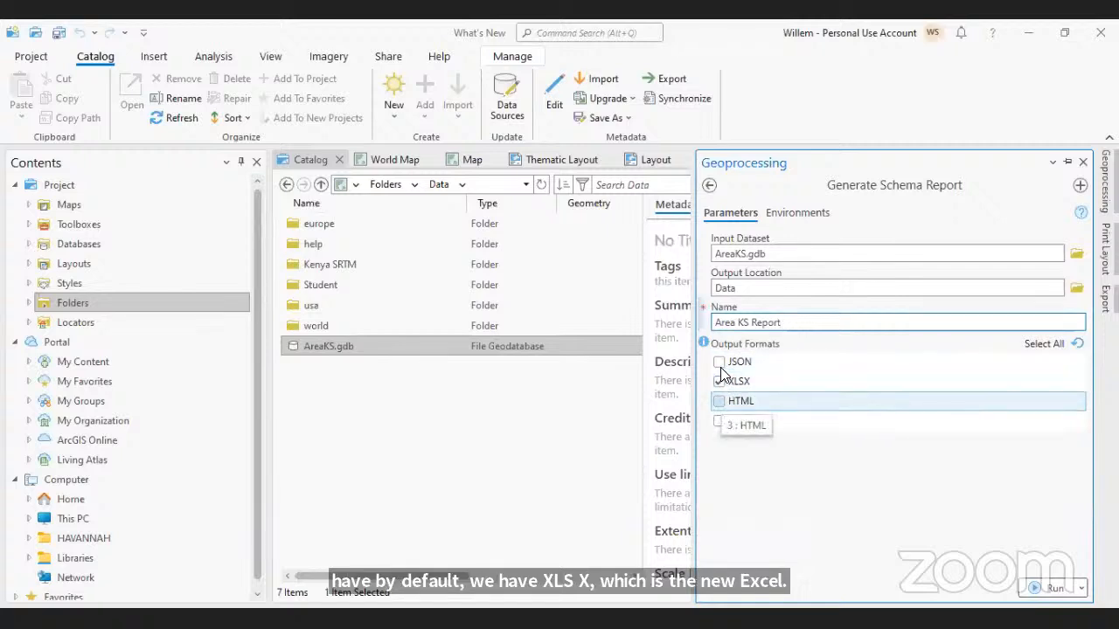
# Add HTML and PDF to the XLSX output format, generate the schema report, and view the run details
pyautogui.click(719, 404)
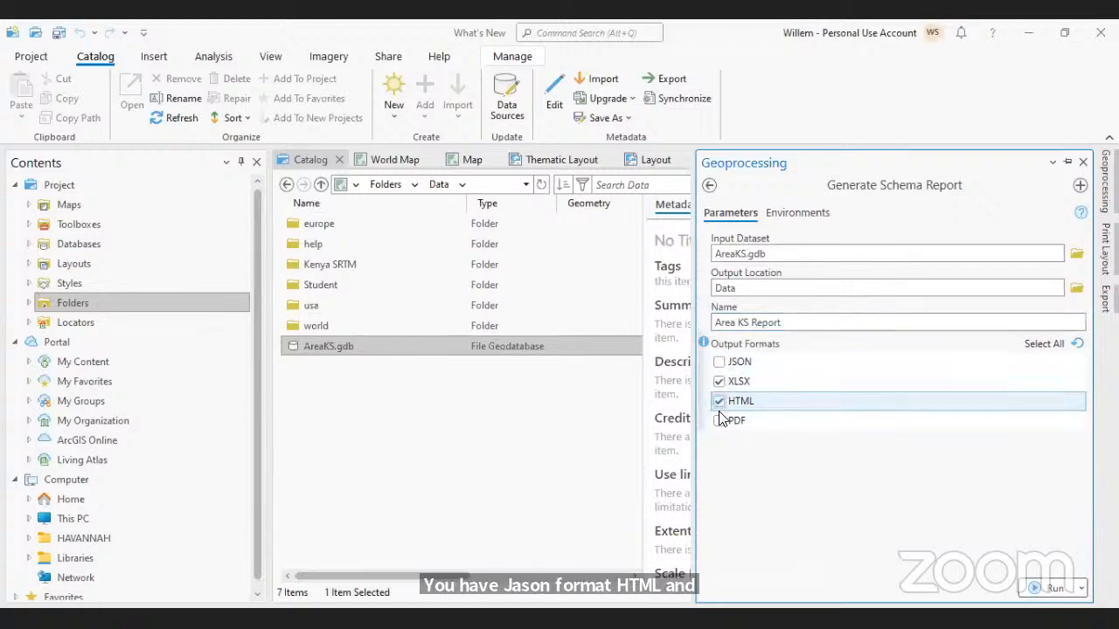
pyautogui.click(720, 420)
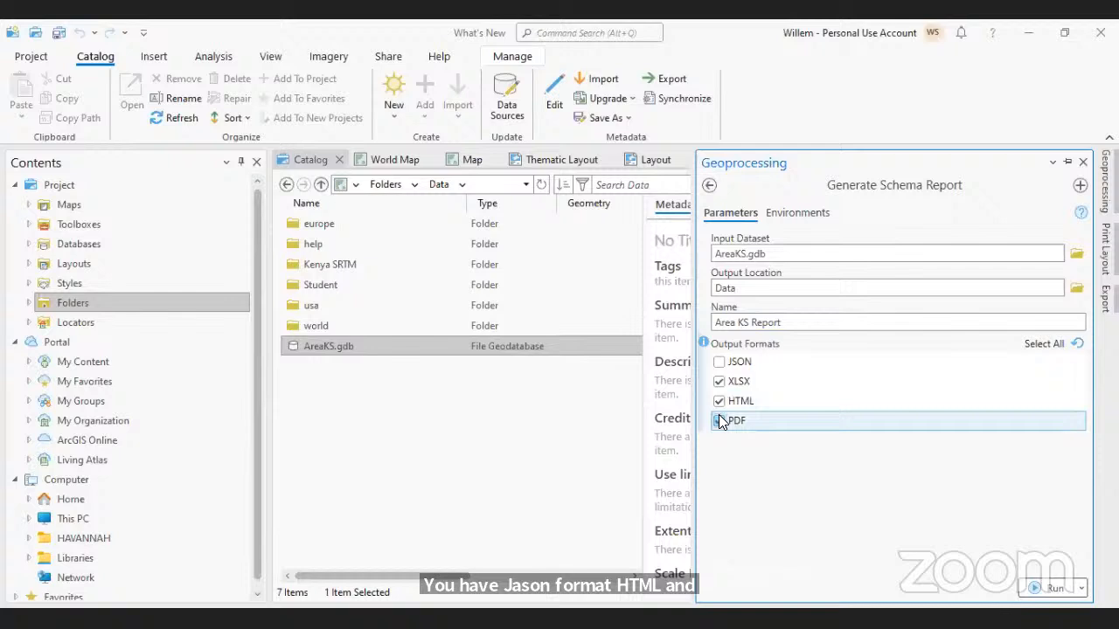
pyautogui.click(1054, 589)
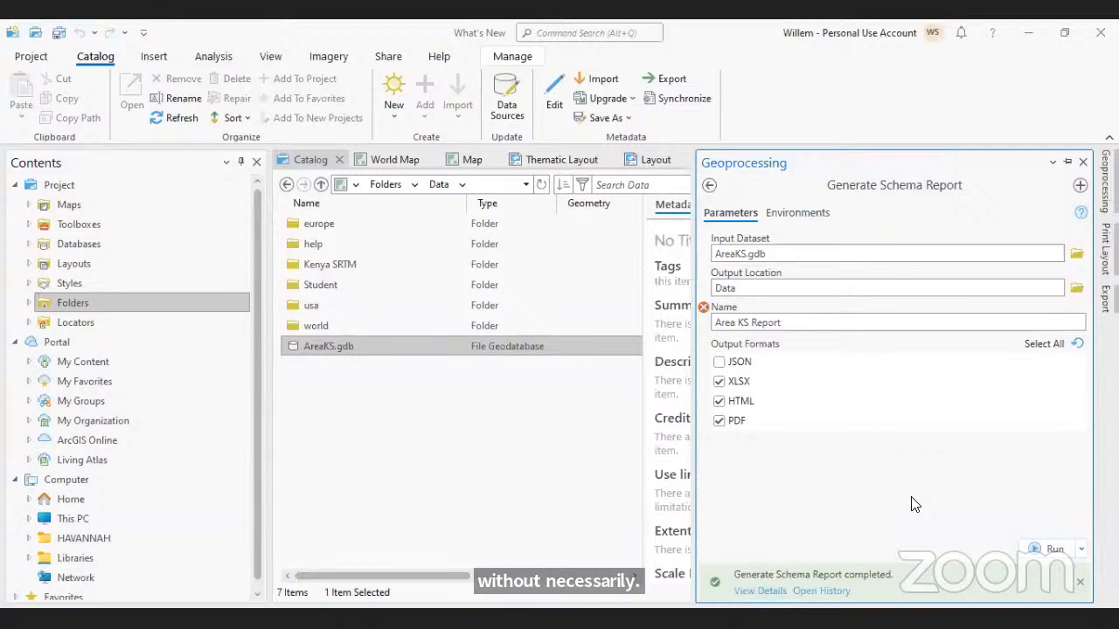
pyautogui.click(765, 595)
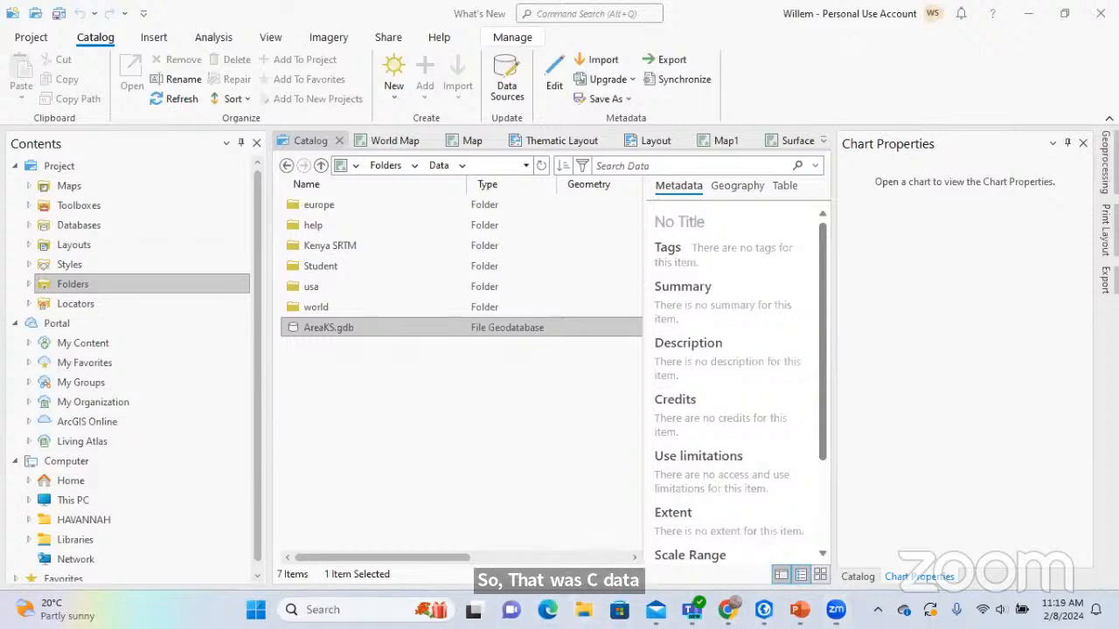
# Switch to File Explorer and open the Data folder on Local Disk (C:)
pyautogui.click(583, 609)
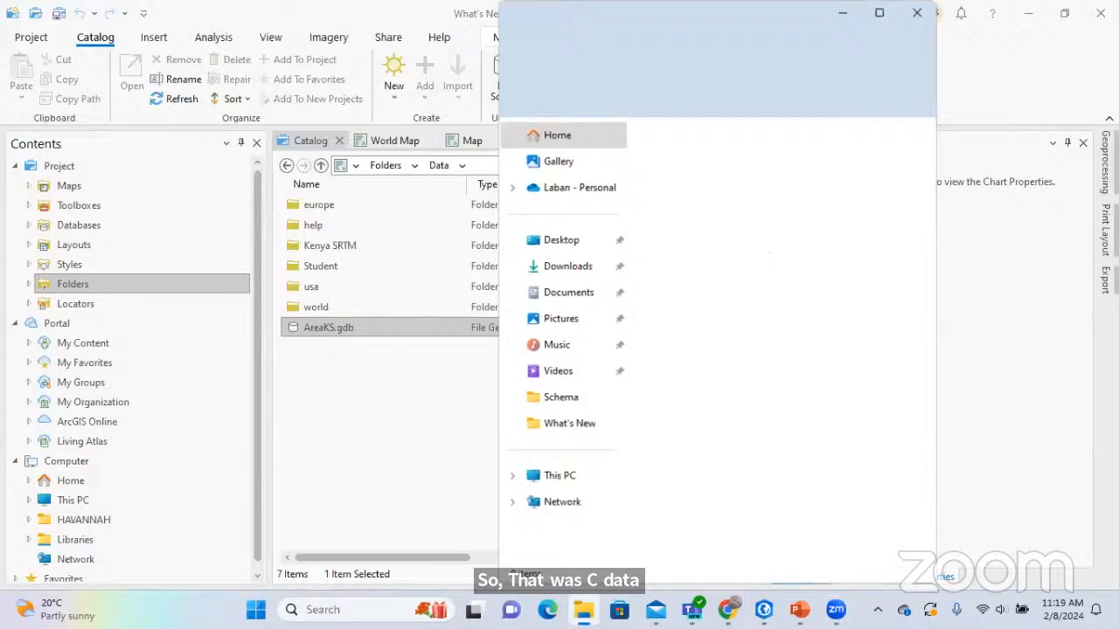
pyautogui.click(607, 475)
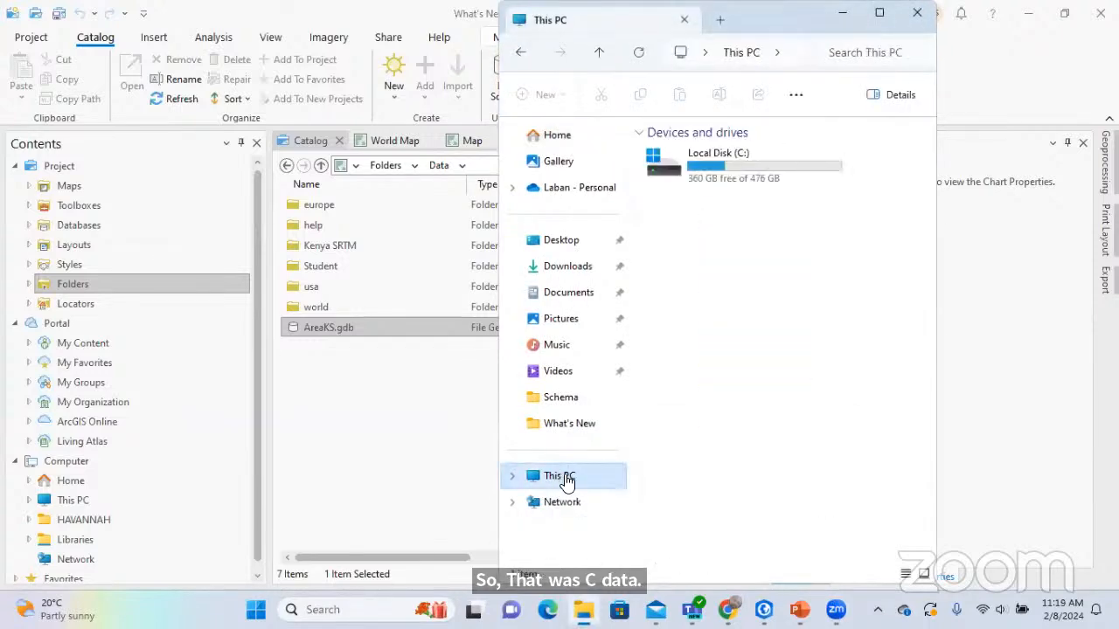
pyautogui.doubleClick(739, 158)
pyautogui.doubleClick(709, 156)
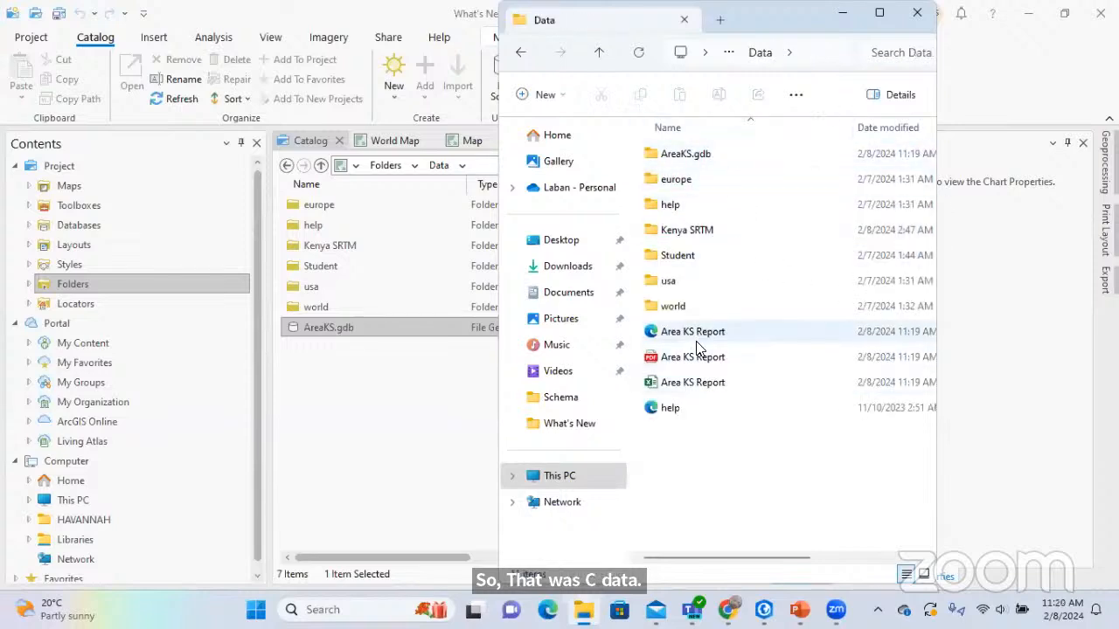
# Open the Excel version of Area KS Report from the Data folder and maximize its window
pyautogui.click(694, 390)
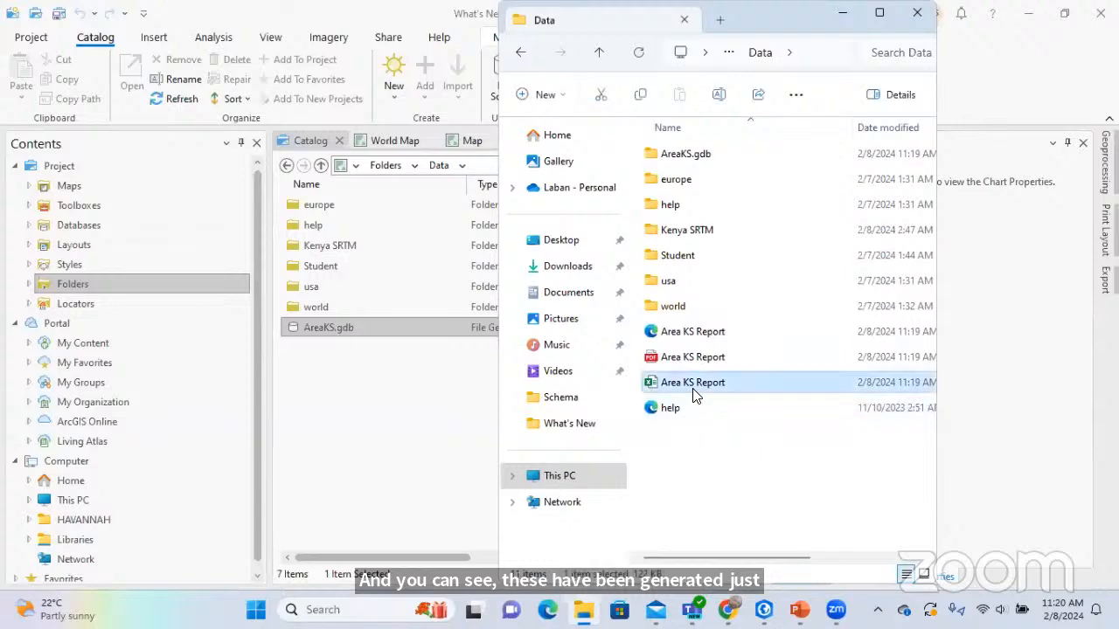
pyautogui.doubleClick(694, 391)
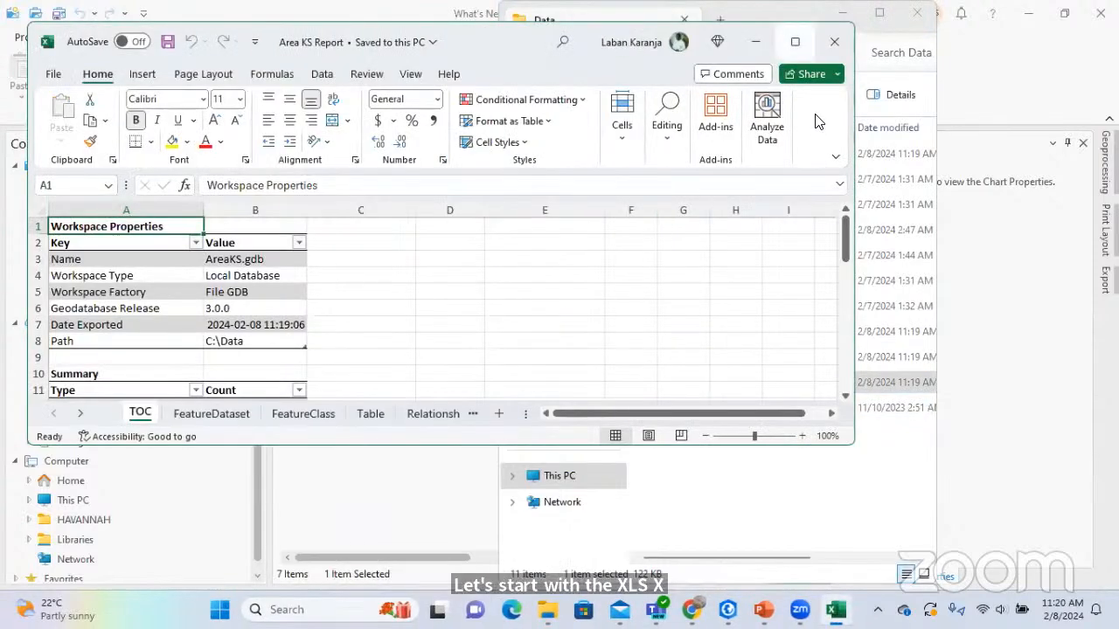
pyautogui.click(794, 41)
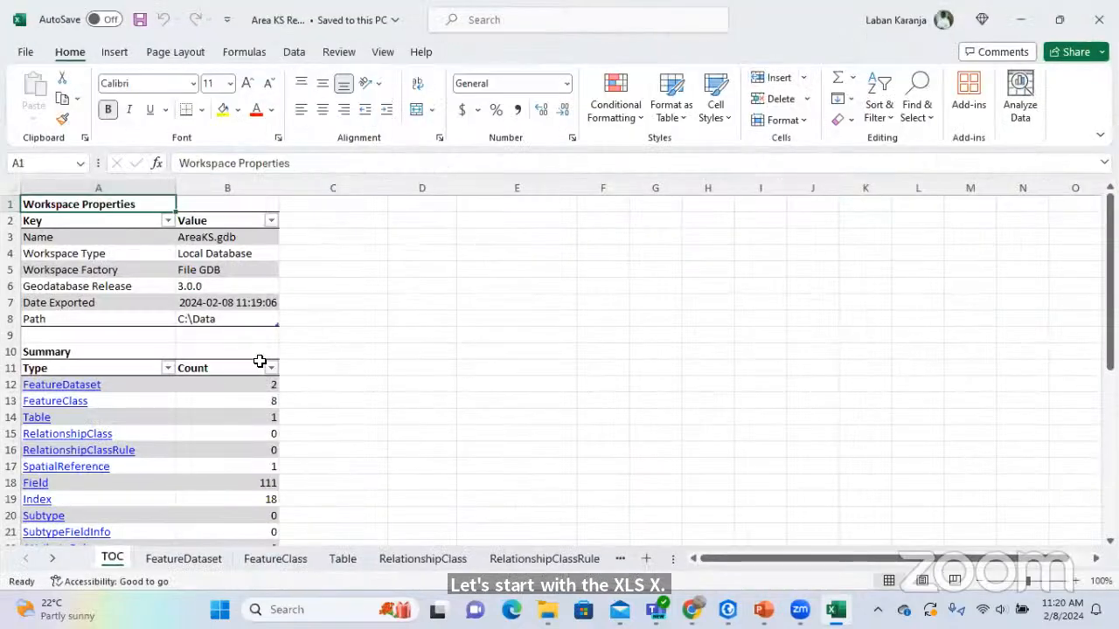
# Review the report workbook's TOC, FeatureClass and Table sheets, and return to the TOC sheet
pyautogui.scroll(-1, 195, 276)
pyautogui.scroll(1, 192, 282)
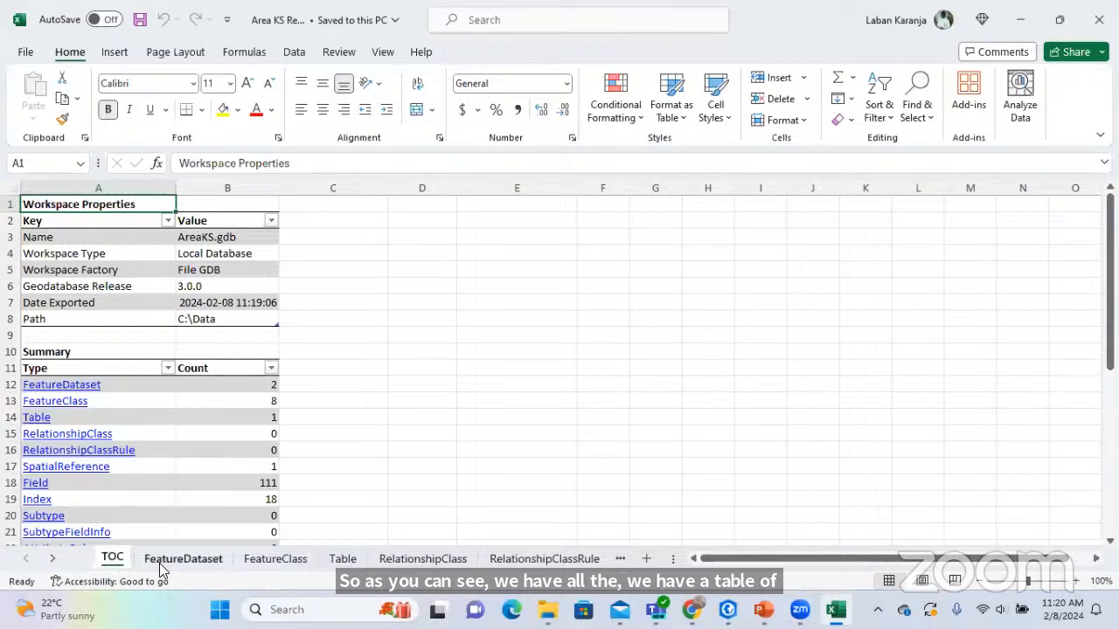
pyautogui.click(258, 565)
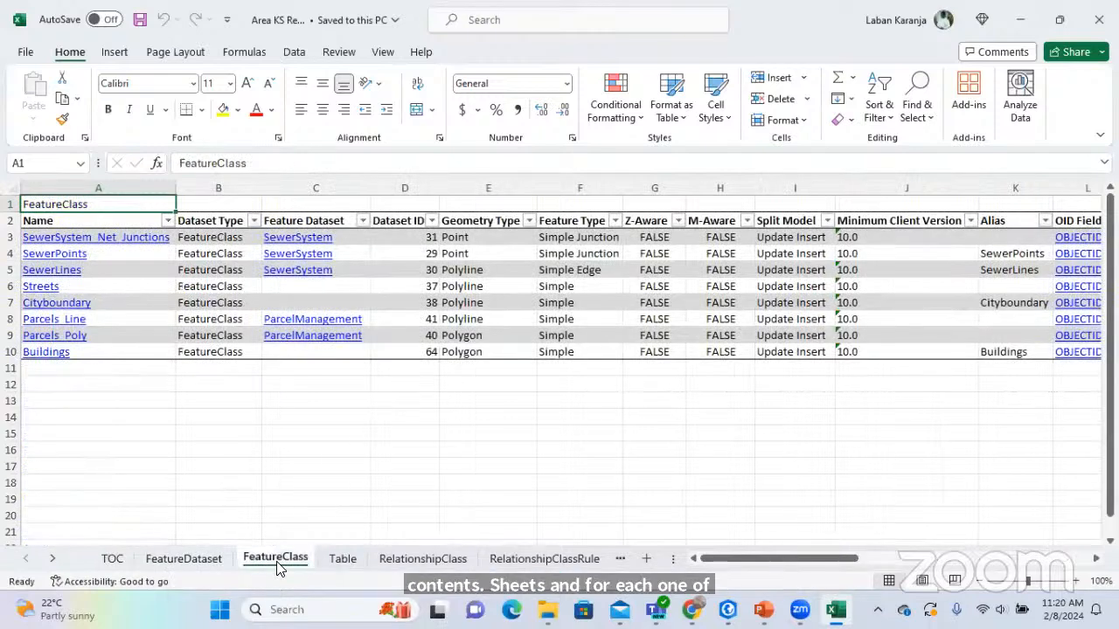
pyautogui.click(339, 562)
pyautogui.click(114, 560)
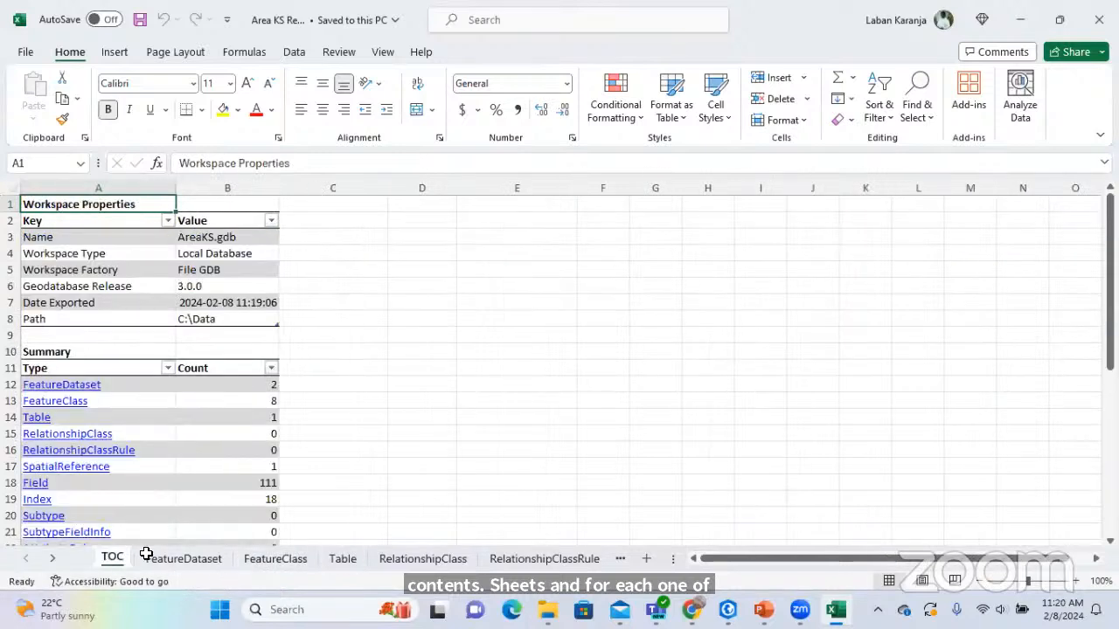
# Review the TOC sheet's Summary and Datasets tables, then follow the SewerSystem link and examine its properties and datasets
pyautogui.scroll(-2, 210, 429)
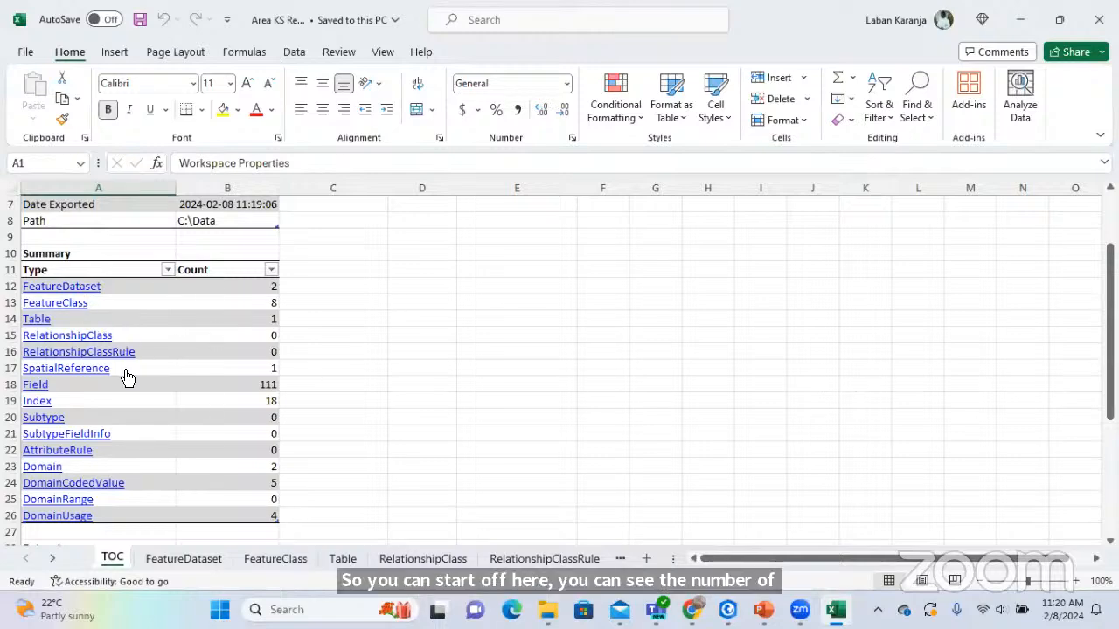
pyautogui.scroll(-6, 216, 402)
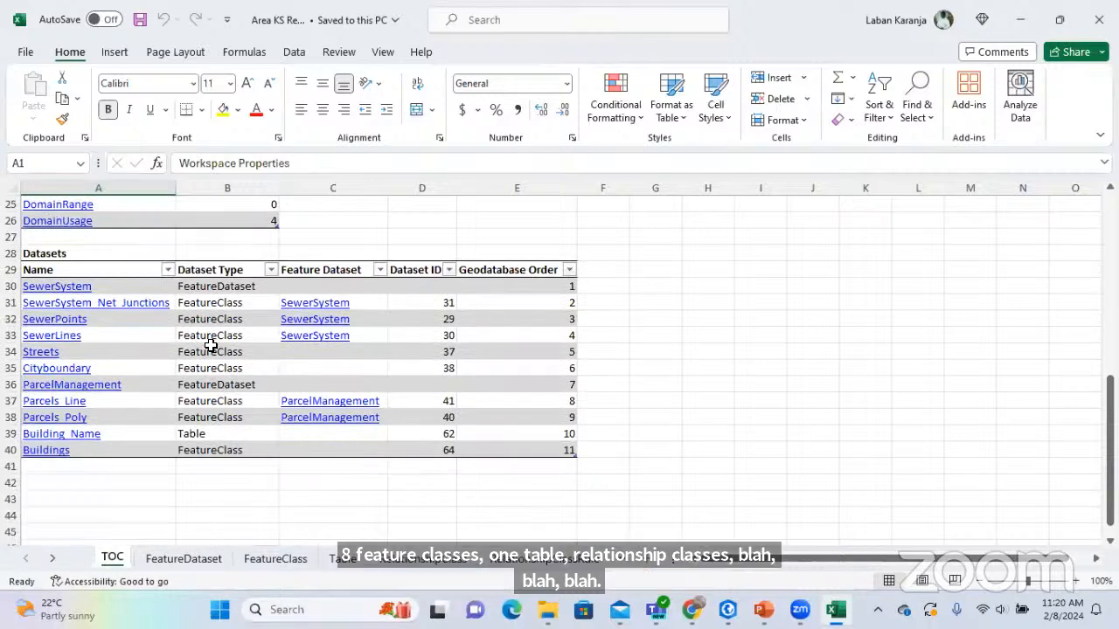
pyautogui.click(76, 291)
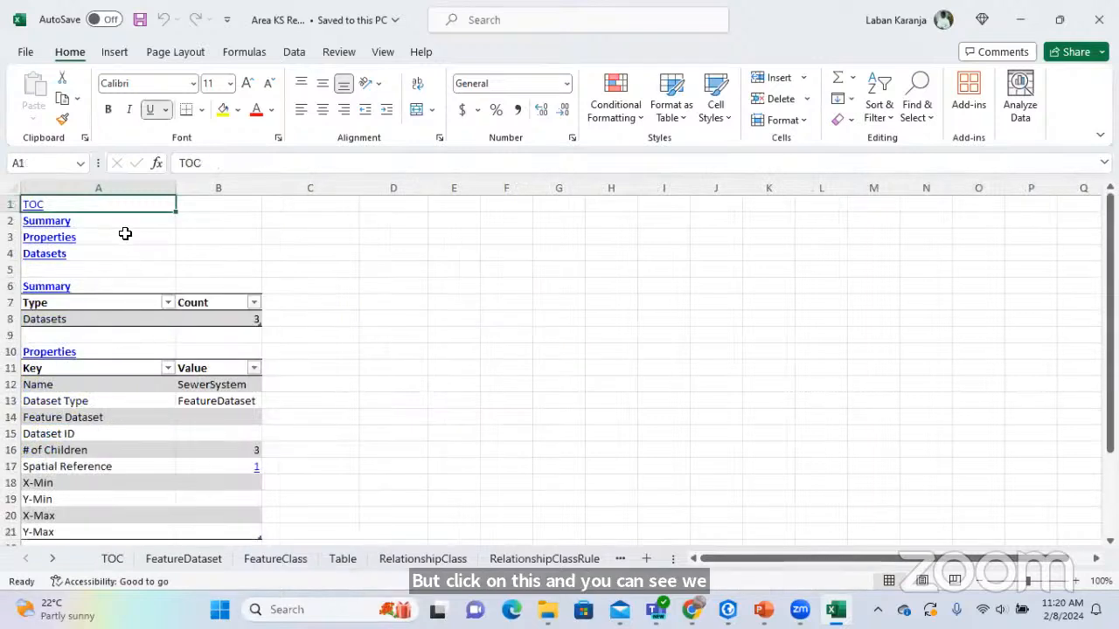
pyautogui.scroll(-2, 108, 301)
pyautogui.scroll(-3, 108, 304)
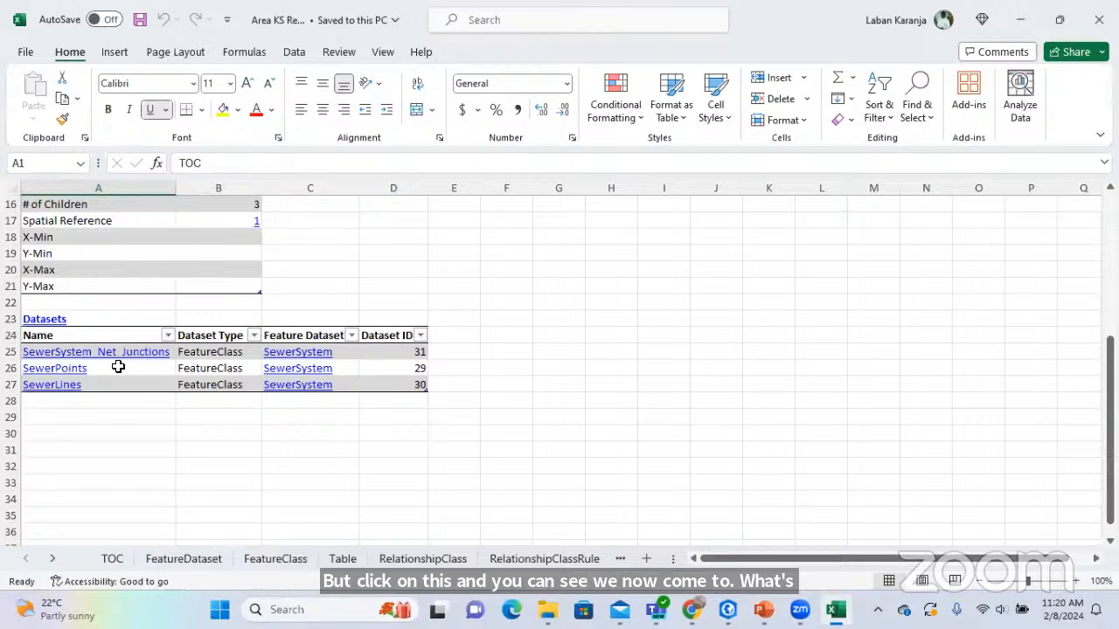
# Open the SewerPoints feature class sheet from the SewerSystem datasets and examine its Summary and Properties tables
pyautogui.click(77, 376)
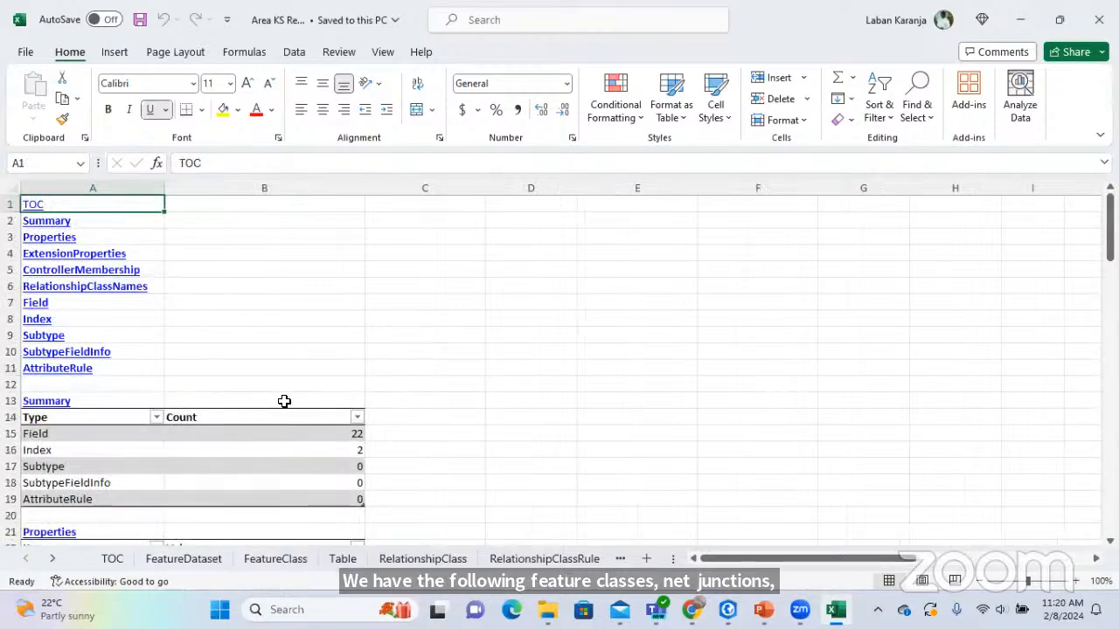
pyautogui.scroll(-2, 266, 396)
pyautogui.scroll(-3, 267, 396)
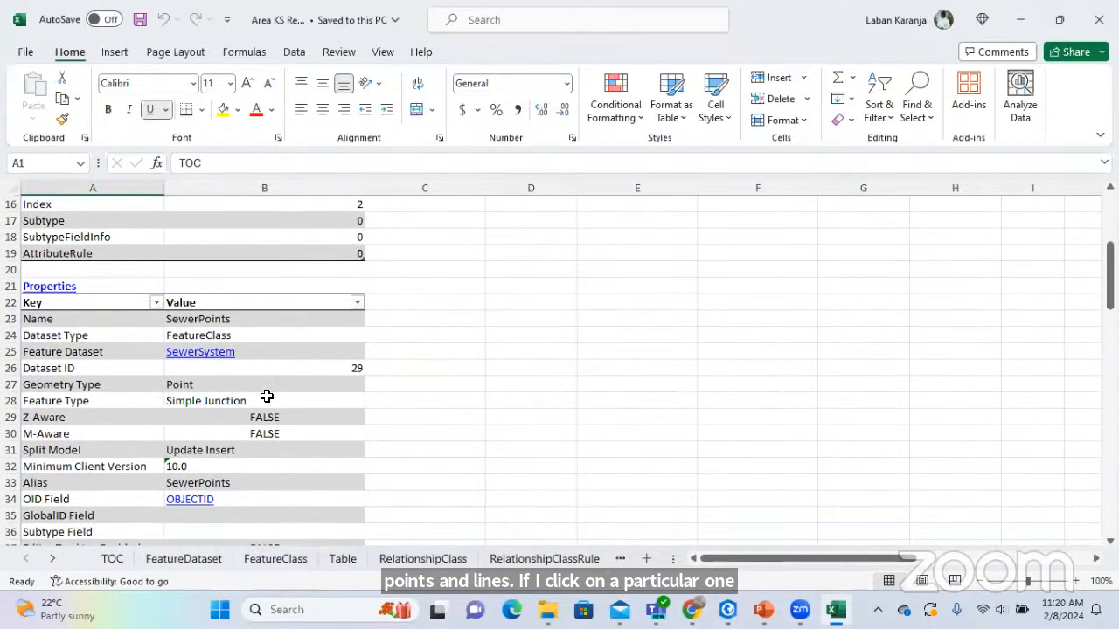
pyautogui.scroll(-1, 266, 396)
pyautogui.scroll(-4, 267, 396)
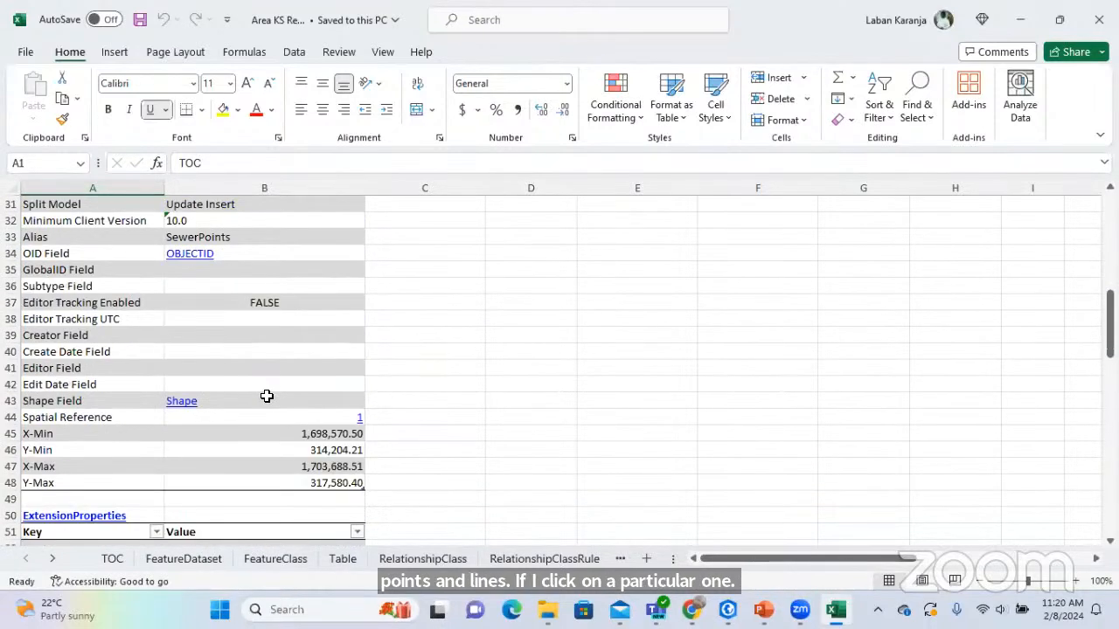
pyautogui.scroll(-3, 267, 396)
pyautogui.scroll(5, 267, 393)
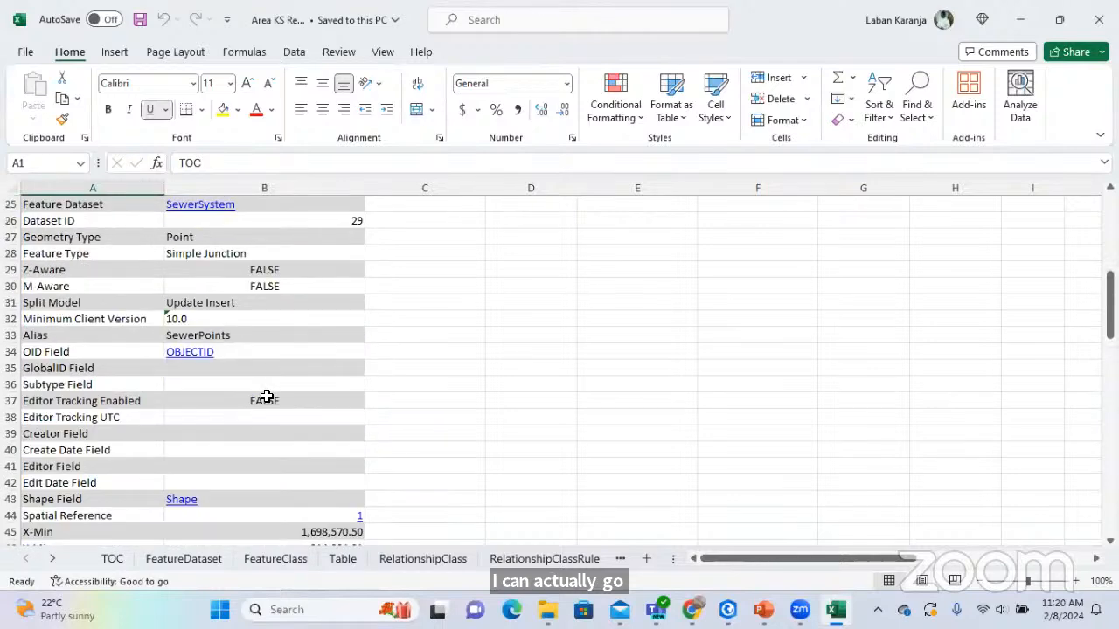
# Examine the ControllerMembership, RelationshipClassNames, Field and Index tables of SewerPoints, and return to the TOC sheet through its link
pyautogui.scroll(-8, 271, 398)
pyautogui.scroll(-2, 275, 400)
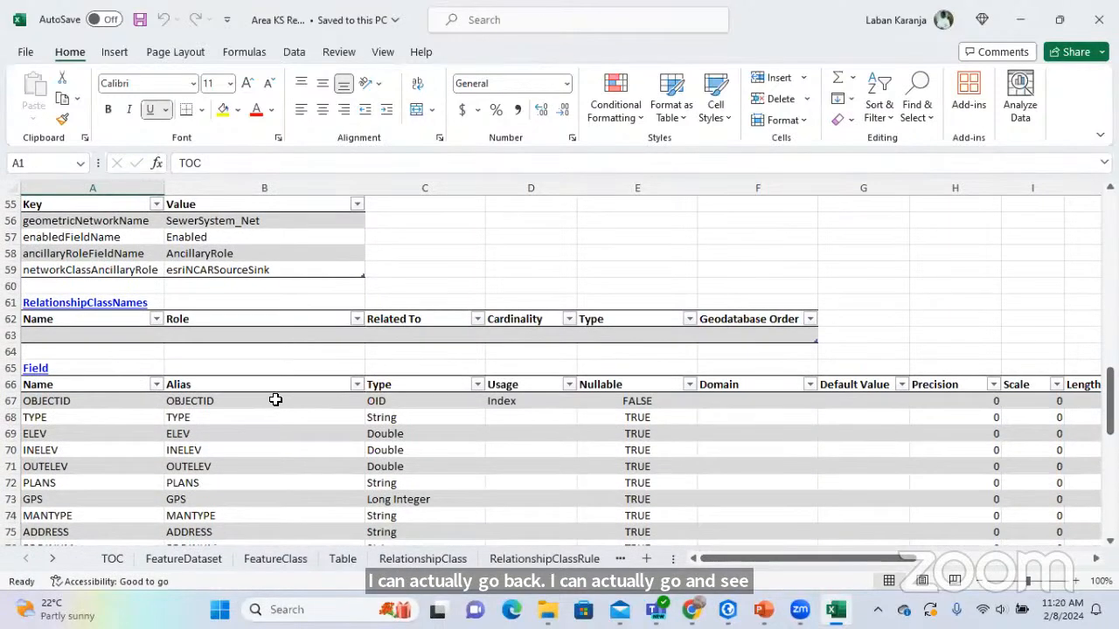
pyautogui.scroll(-2, 276, 400)
pyautogui.scroll(-3, 236, 400)
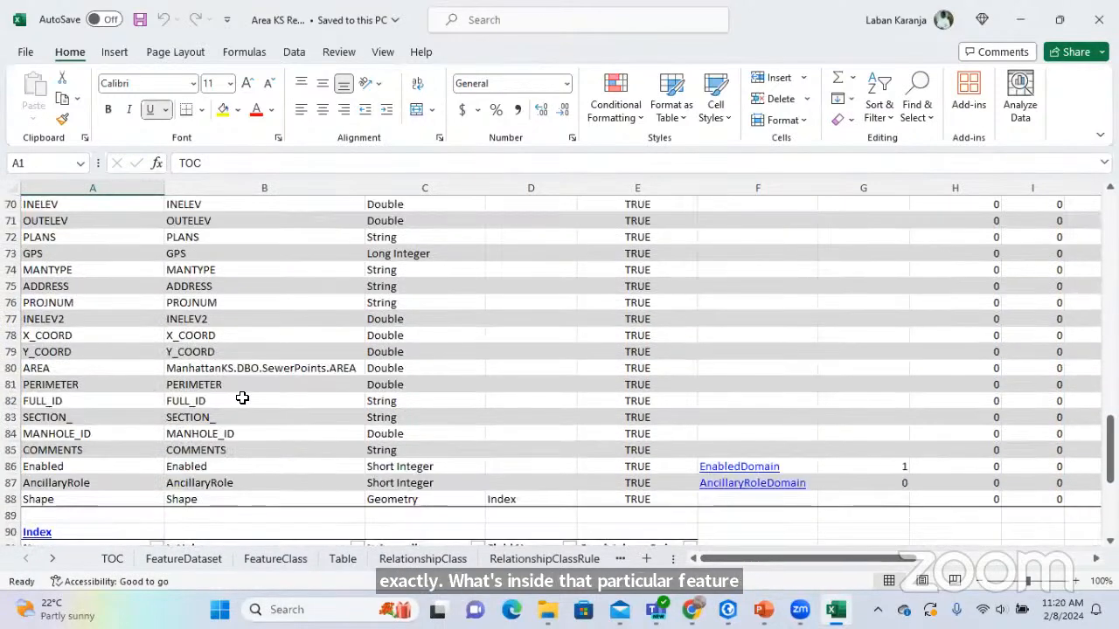
pyautogui.scroll(-2, 242, 397)
pyautogui.scroll(5, 242, 398)
pyautogui.scroll(-2, 242, 398)
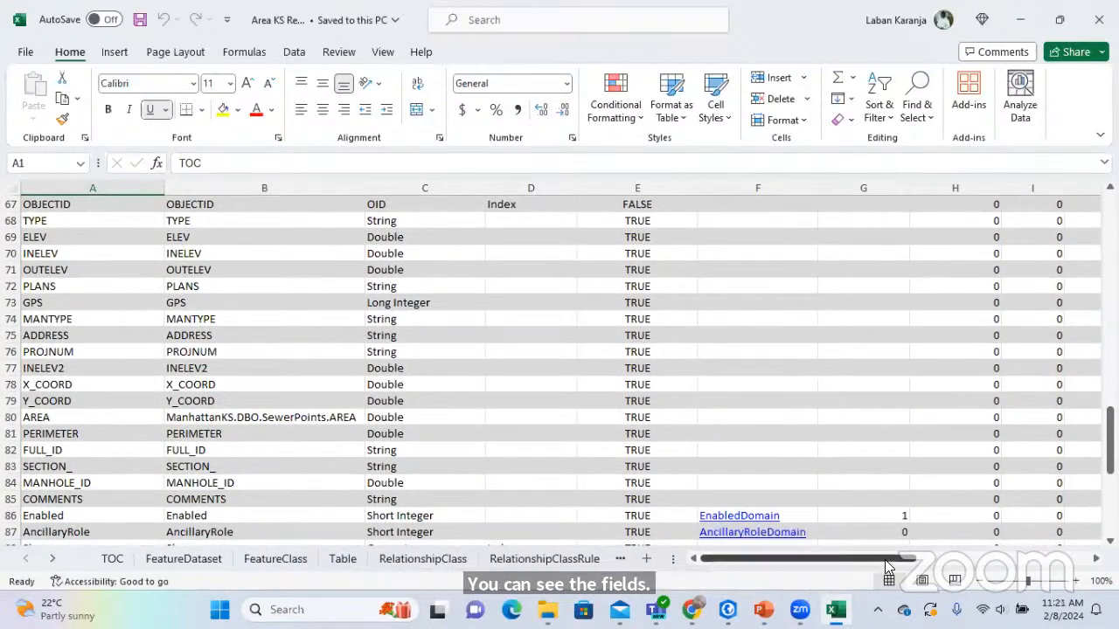
pyautogui.moveTo(887, 566)
pyautogui.mouseDown()
pyautogui.moveTo(935, 560)
pyautogui.moveTo(883, 560)
pyautogui.mouseUp()
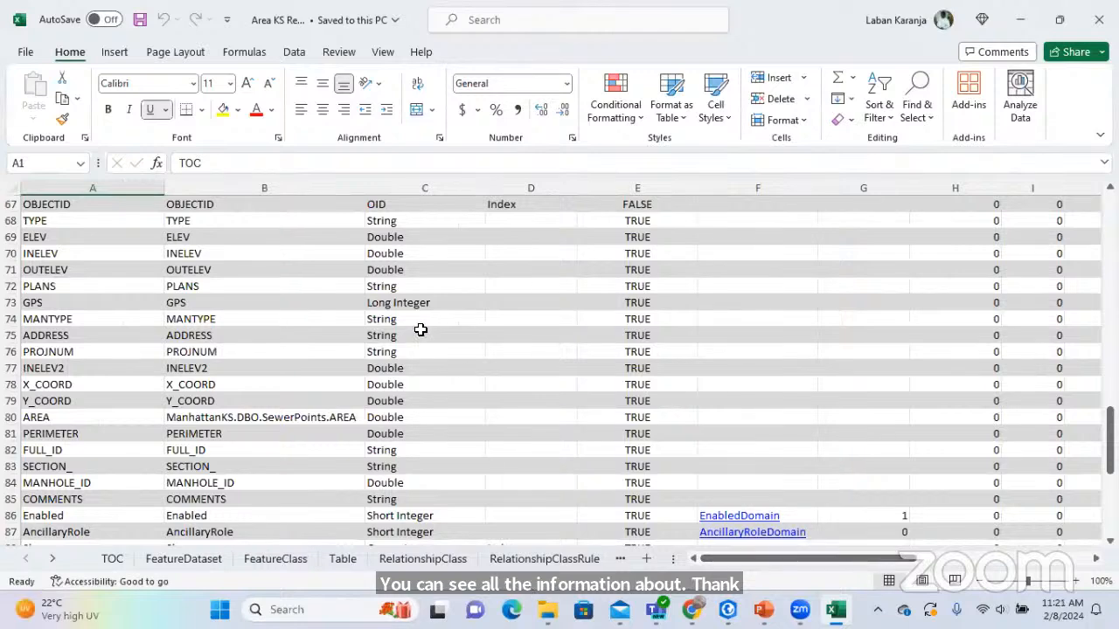
pyautogui.scroll(-5, 420, 329)
pyautogui.scroll(11, 420, 329)
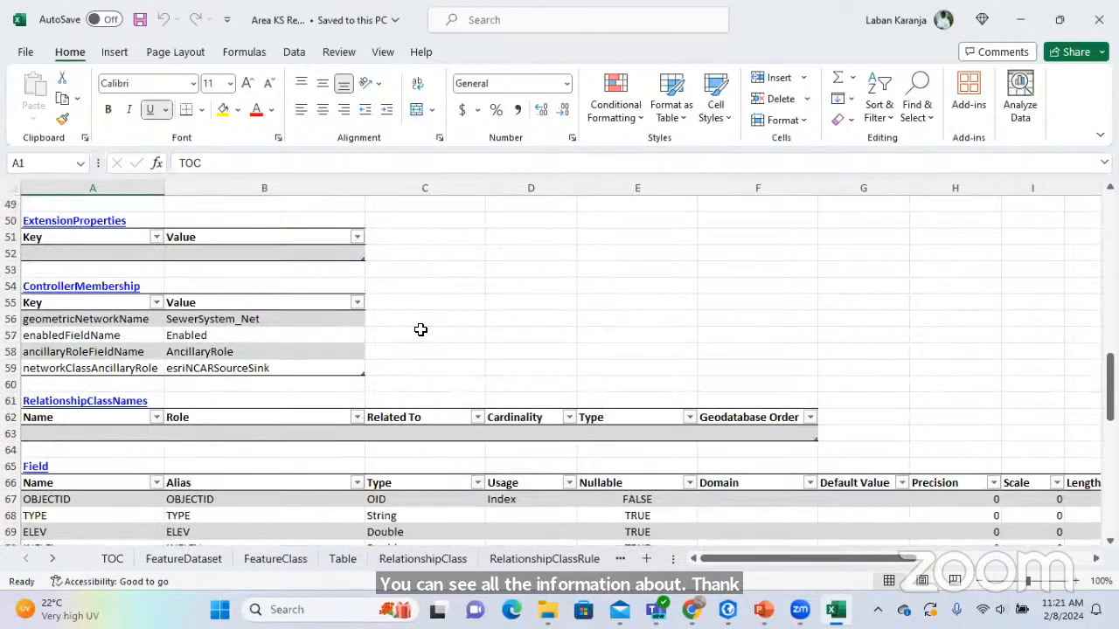
pyautogui.scroll(16, 421, 329)
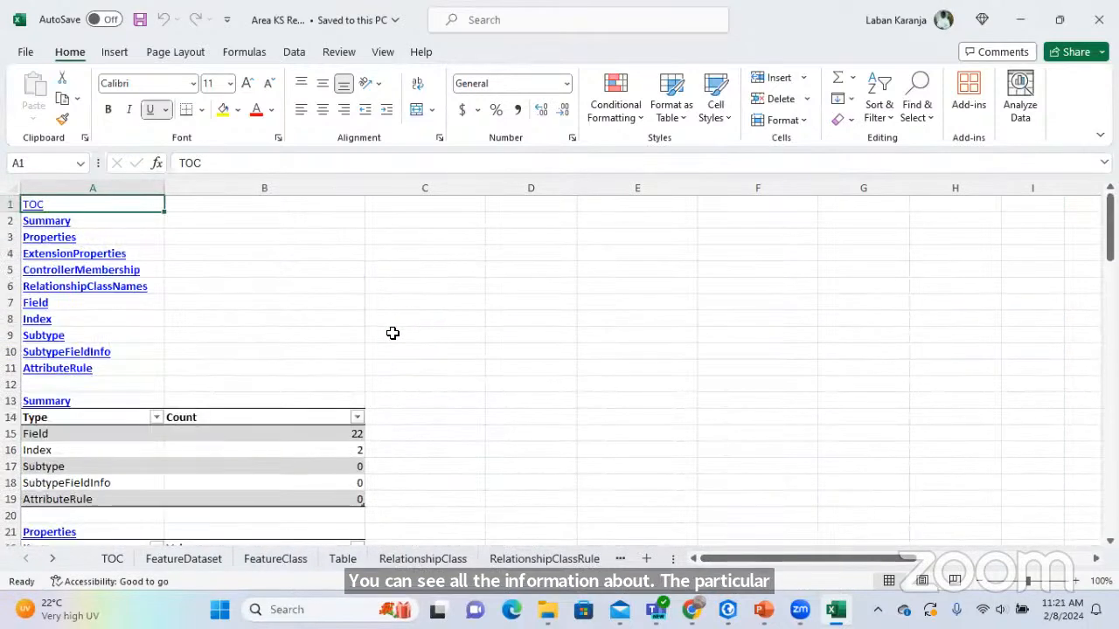
pyautogui.click(33, 205)
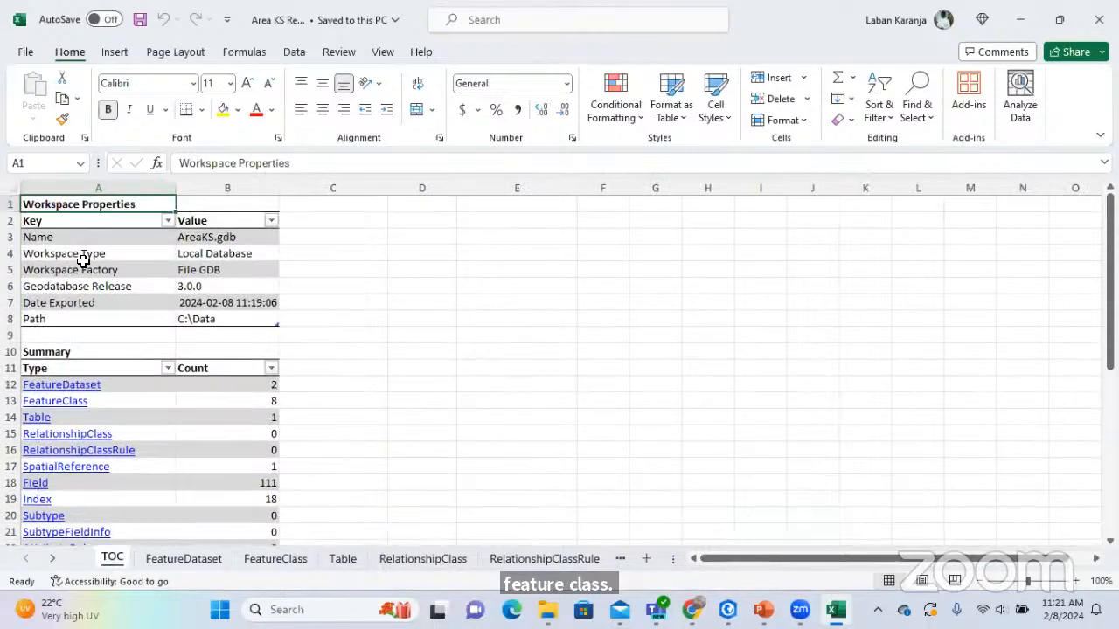
# Look through the FeatureDataset, FeatureClass, Table, RelationshipClass and RelationshipClassRule sheets, and return to the TOC sheet
pyautogui.click(192, 563)
pyautogui.click(271, 563)
pyautogui.click(340, 560)
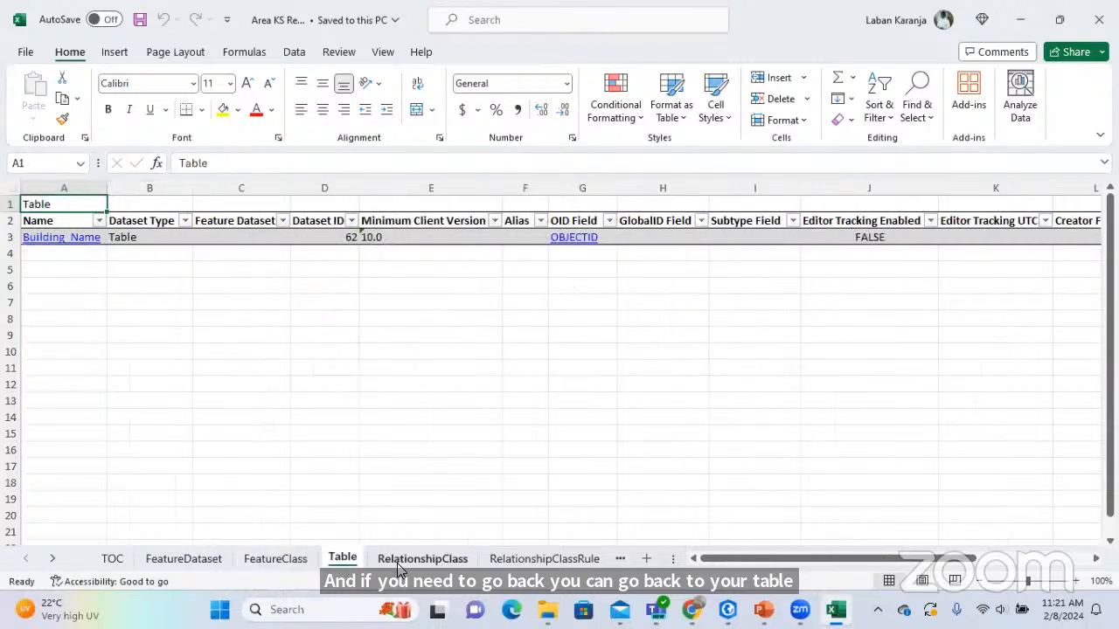
pyautogui.click(418, 560)
pyautogui.click(579, 559)
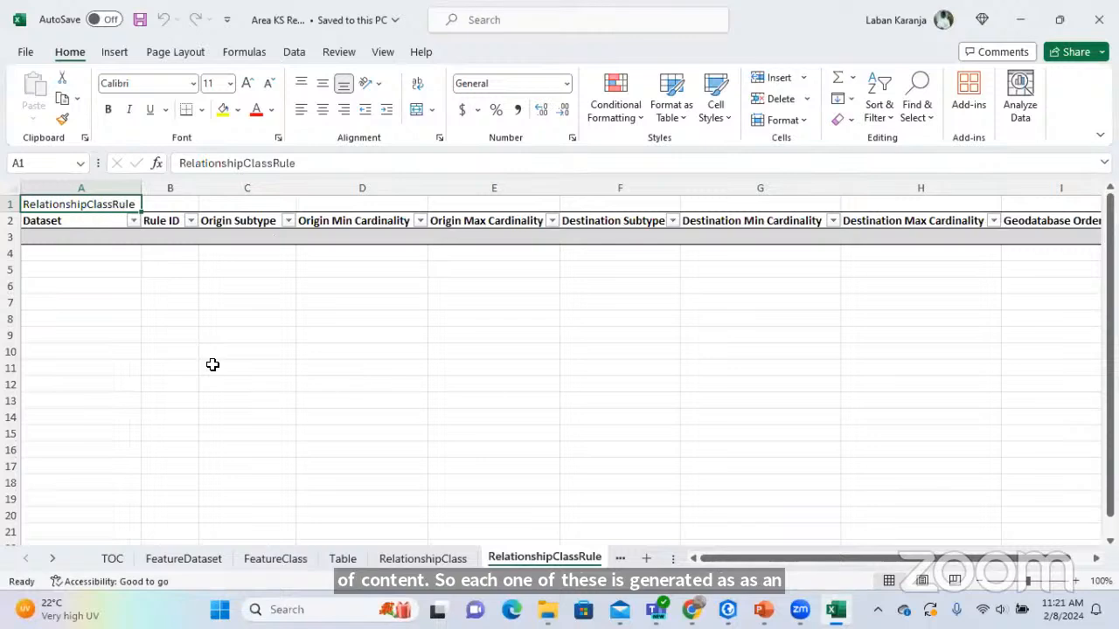
pyautogui.click(113, 558)
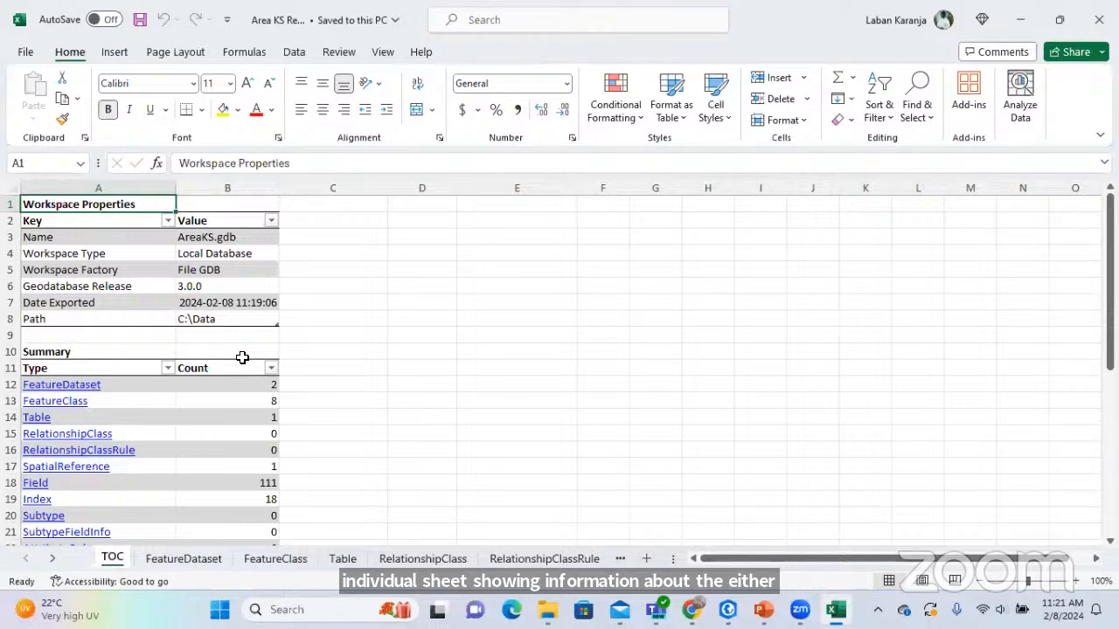
# Switch to File Explorer, open the PDF version of Area KS Report, and review its workspace properties, datasets and SewerSystem section
pyautogui.hotkey('alt', 'Tab')
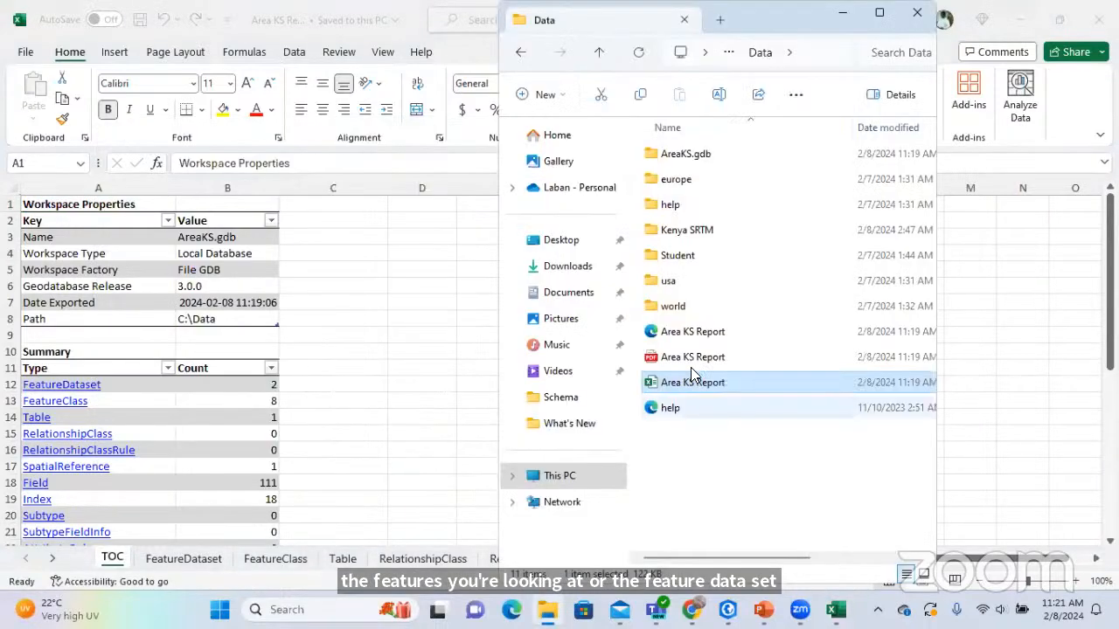
pyautogui.doubleClick(690, 366)
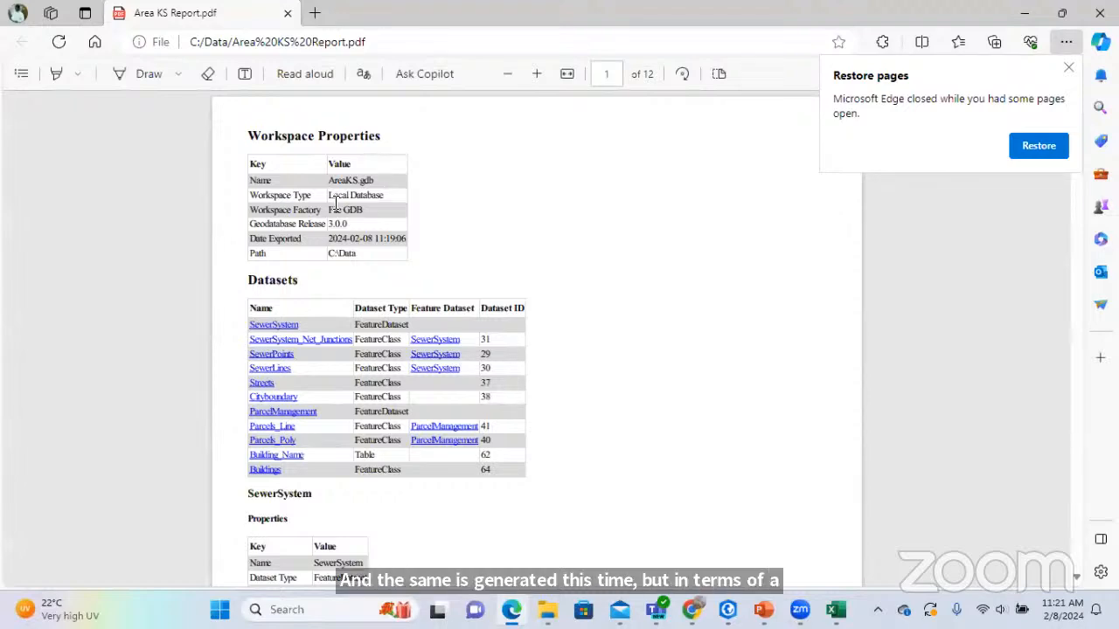
pyautogui.scroll(-10, 725, 337)
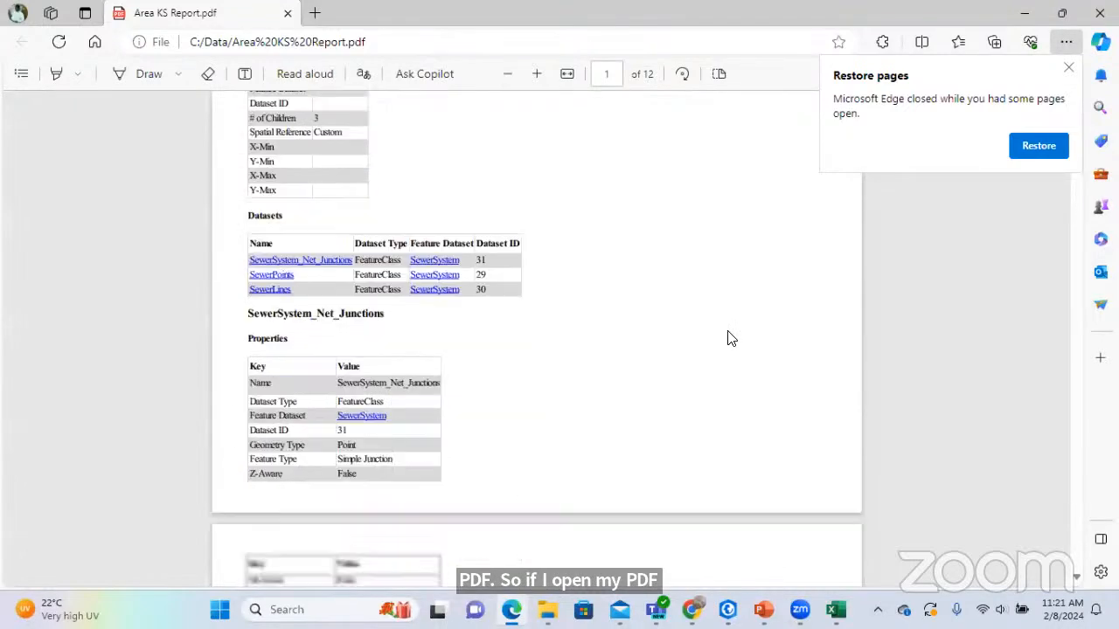
pyautogui.scroll(10, 731, 338)
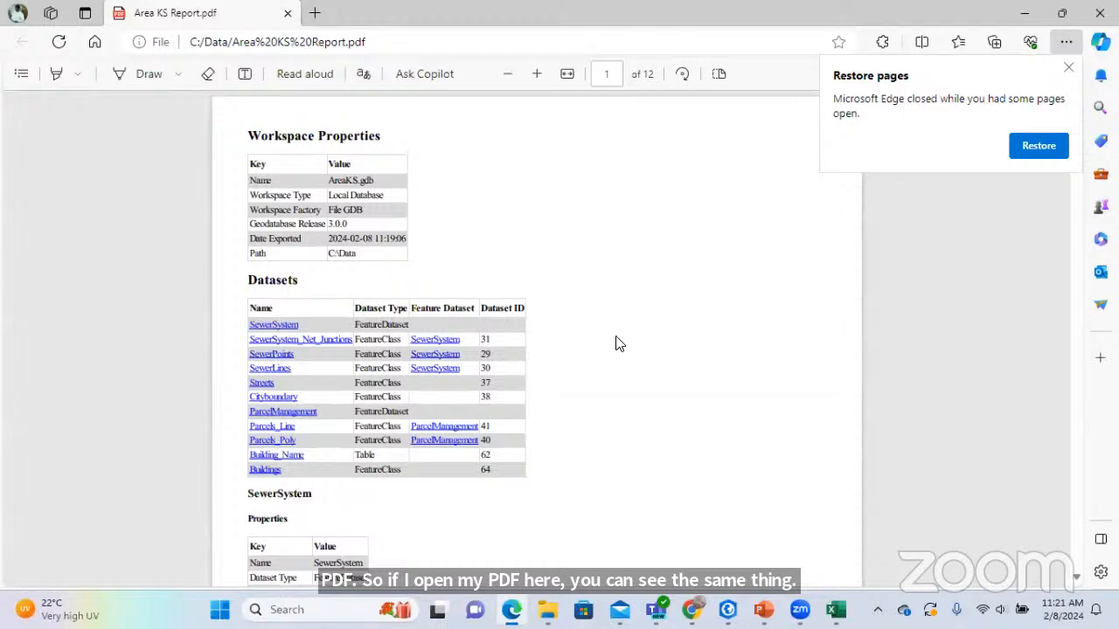
pyautogui.scroll(-5, 427, 339)
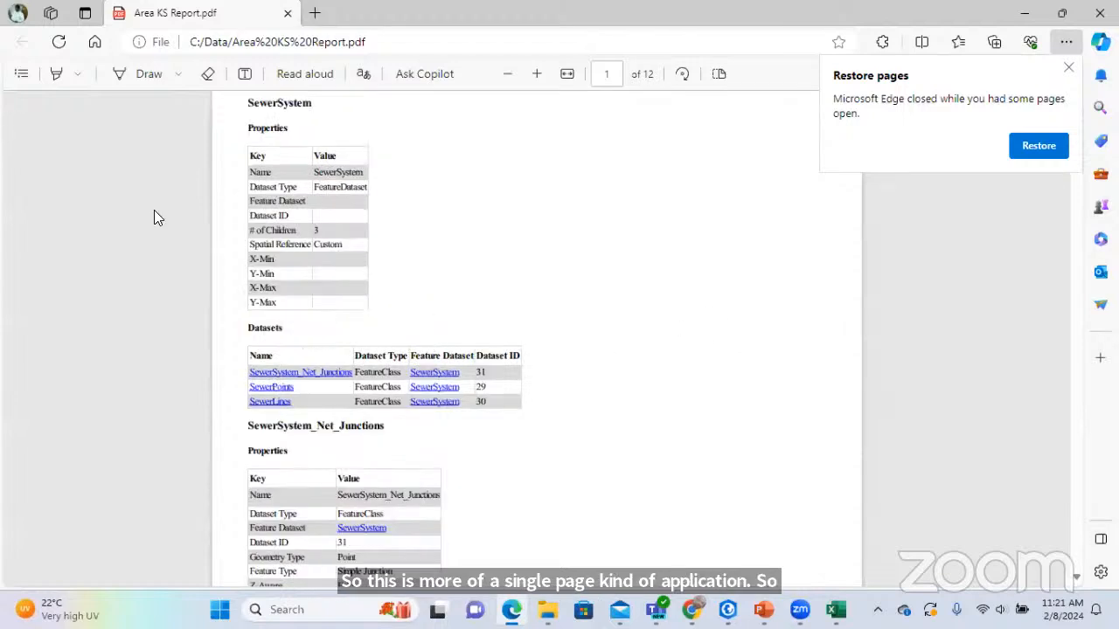
# Follow the SewerPoints link in the PDF report, examine its properties and fields, and go back to the first page
pyautogui.click(279, 390)
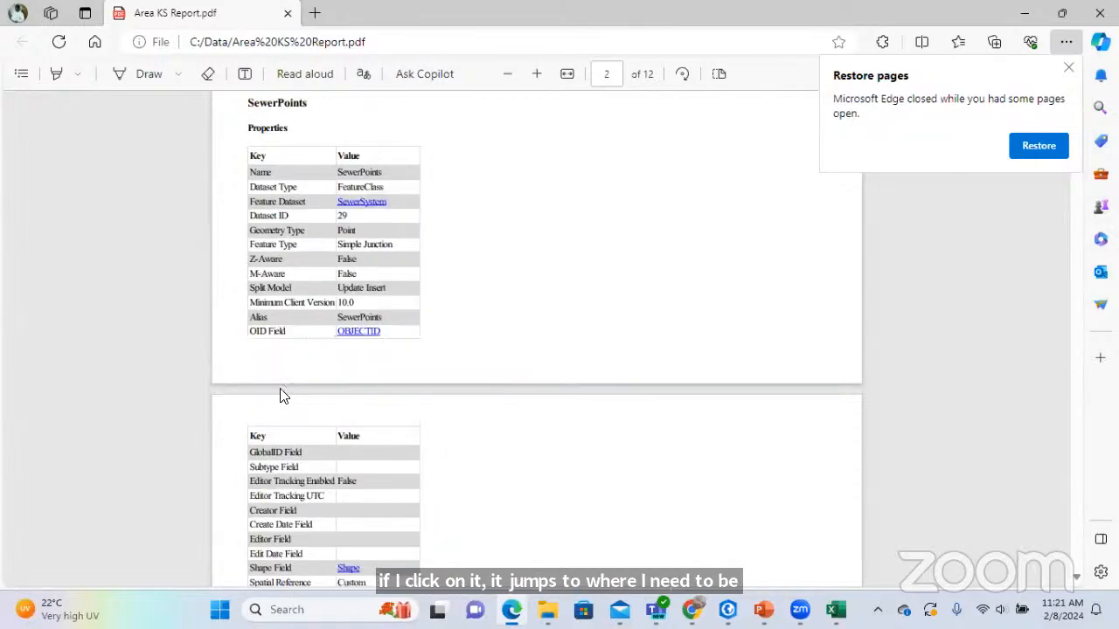
pyautogui.scroll(-9, 340, 312)
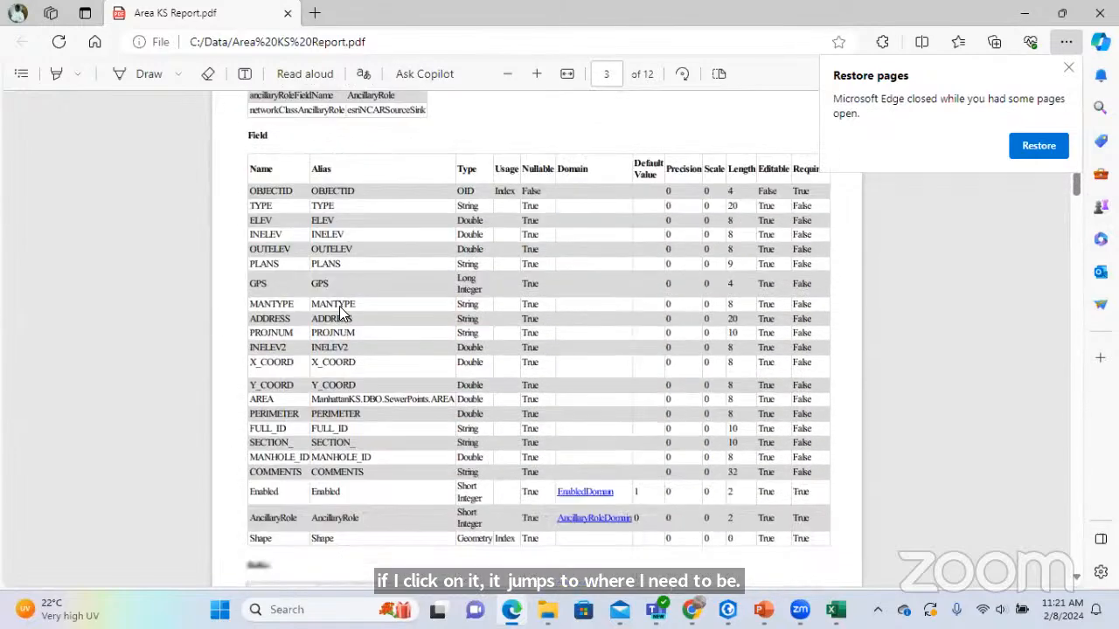
pyautogui.scroll(-5, 340, 312)
pyautogui.scroll(10, 324, 324)
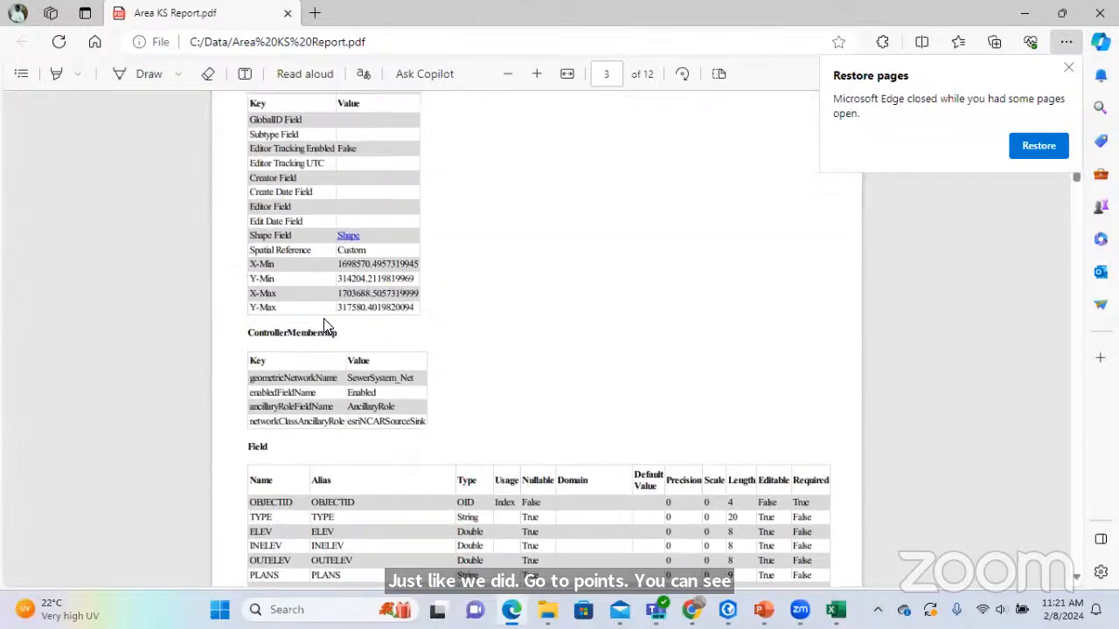
pyautogui.scroll(8, 323, 325)
pyautogui.scroll(8, 323, 325)
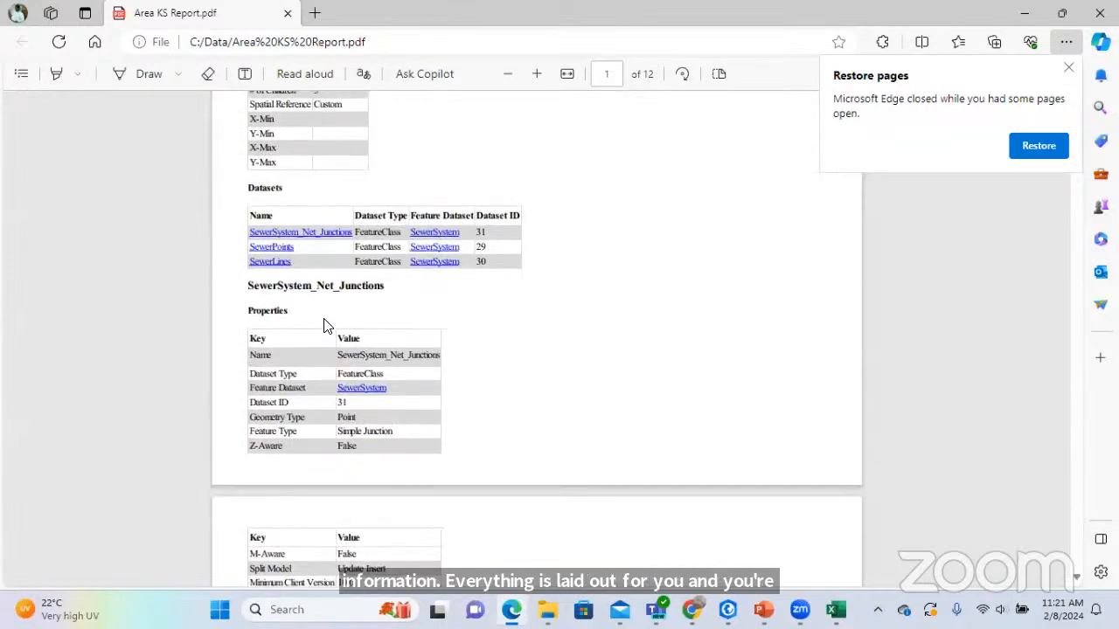
# Switch to File Explorer, open the HTML version of Area KS Report, and review its content before returning to the Datasets table
pyautogui.hotkey('alt', 'Tab')
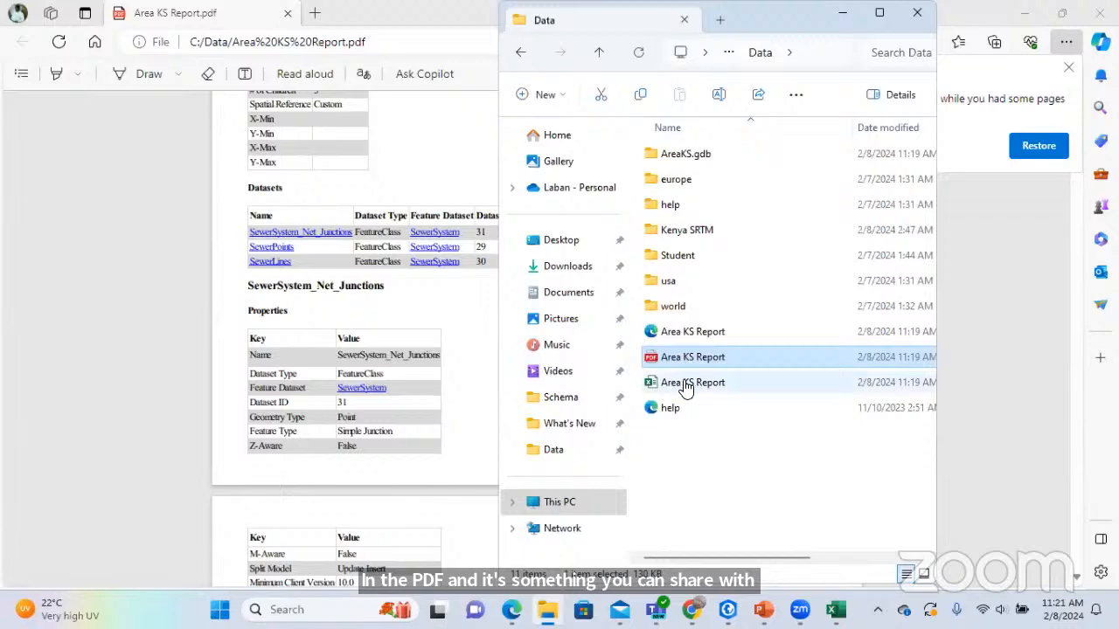
pyautogui.doubleClick(684, 339)
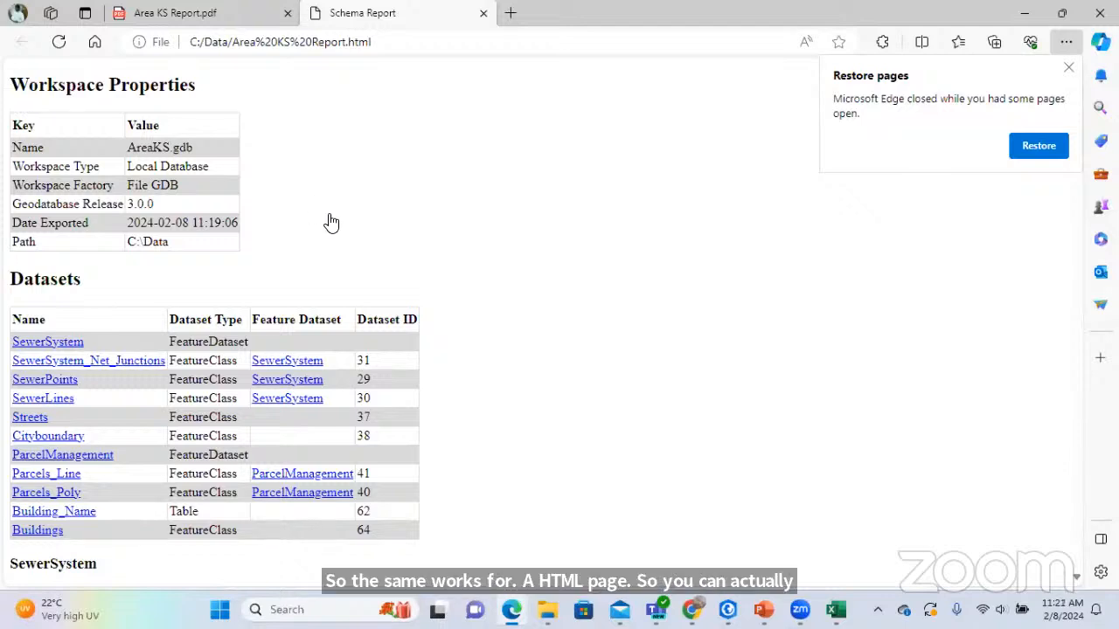
pyautogui.scroll(-9, 348, 330)
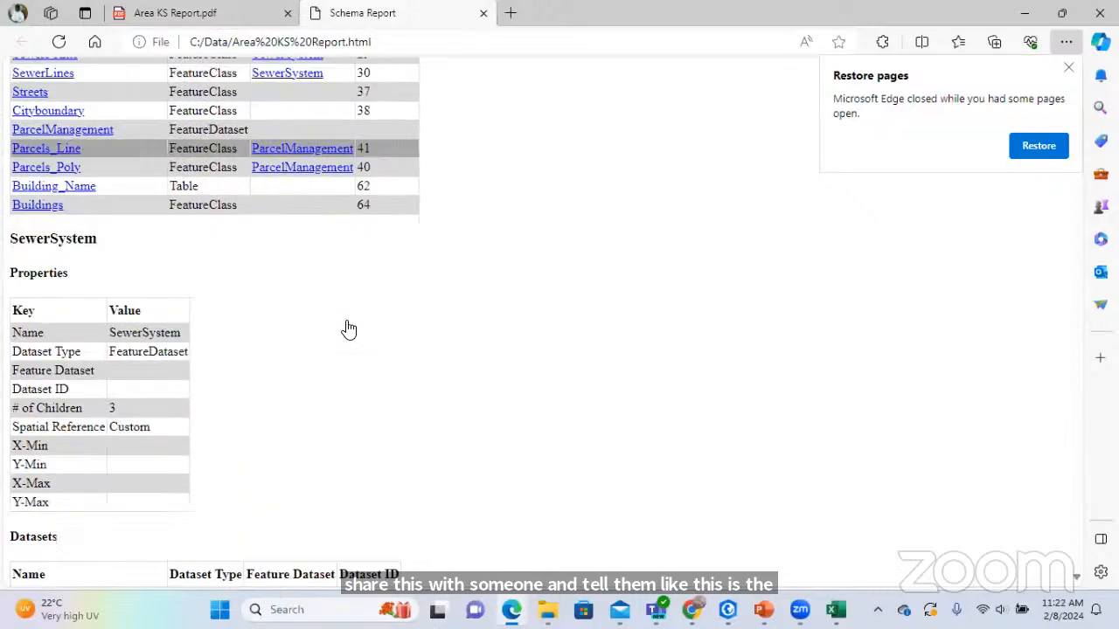
pyautogui.scroll(-8, 210, 445)
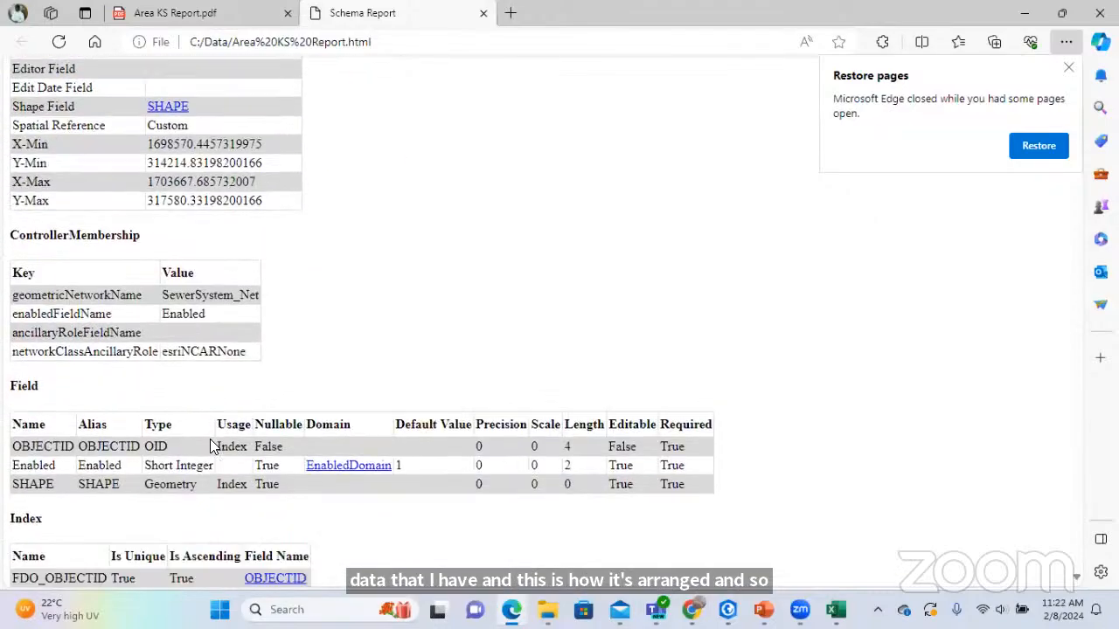
pyautogui.scroll(12, 211, 447)
pyautogui.scroll(6, 210, 446)
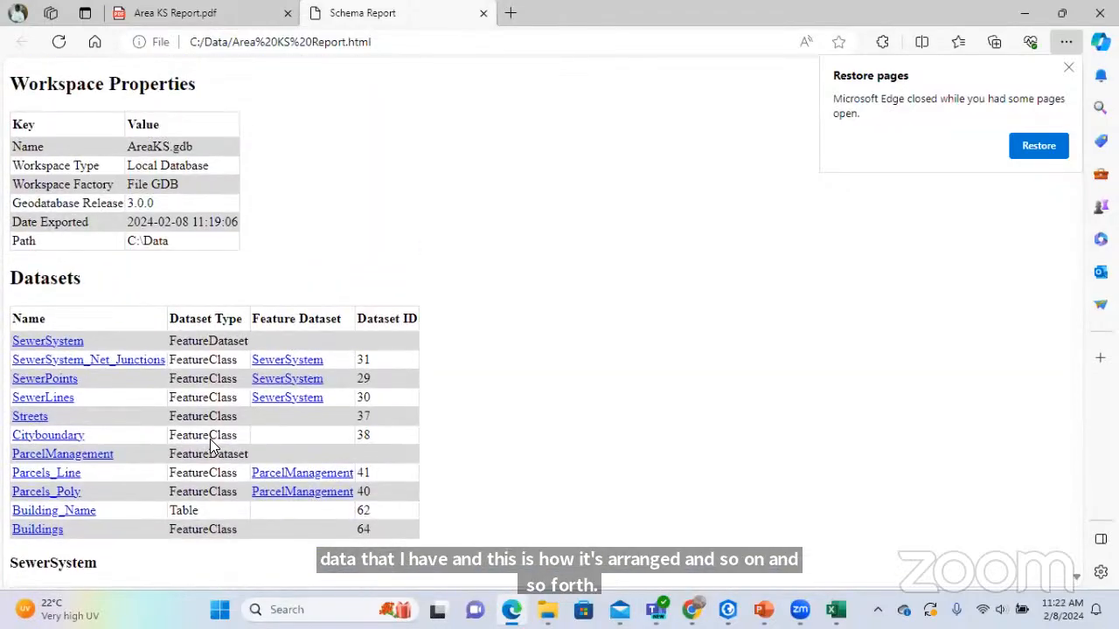
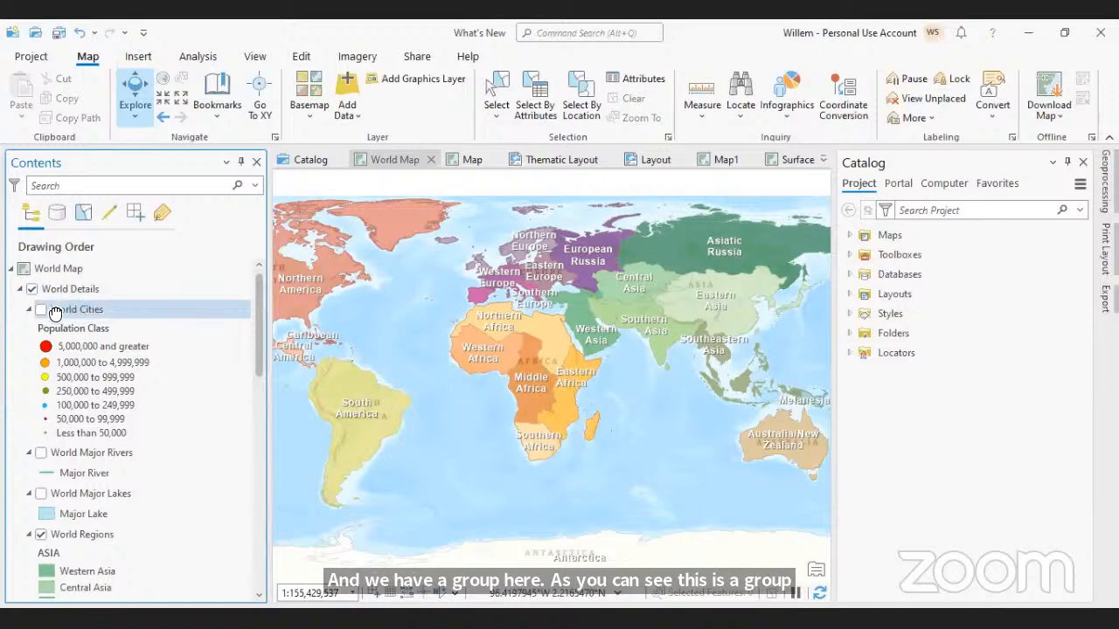
# Turn on the World Cities, World Major Rivers and World Major Lakes layers in the World Details group of World Map
pyautogui.click(41, 310)
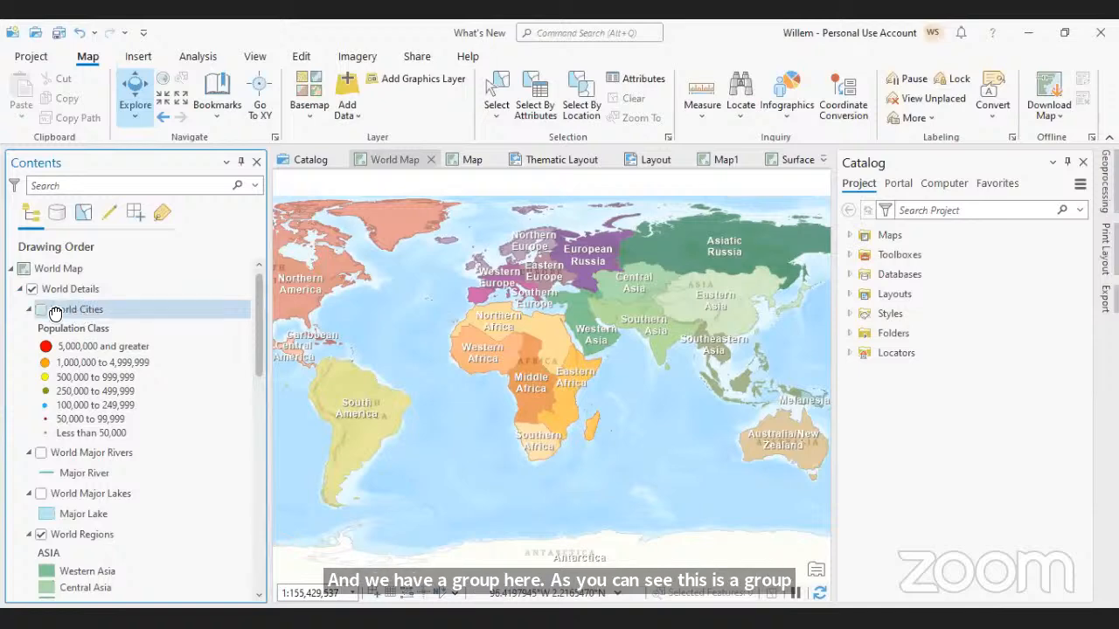
pyautogui.click(41, 453)
pyautogui.click(41, 493)
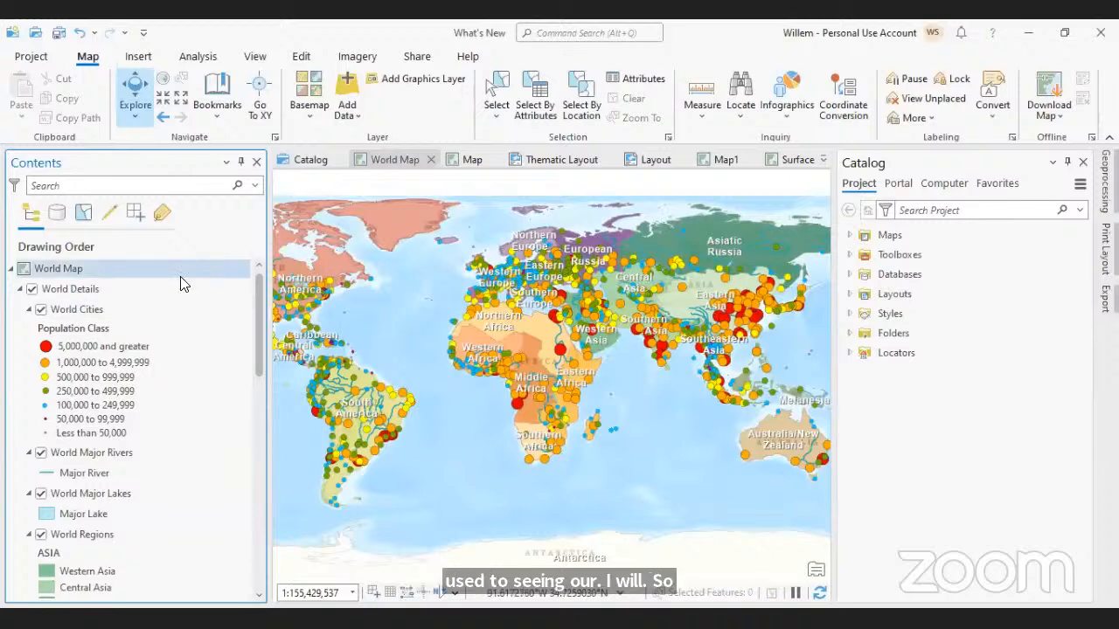
# Set the group type of the World Details group layer to Radio
pyautogui.click(75, 311)
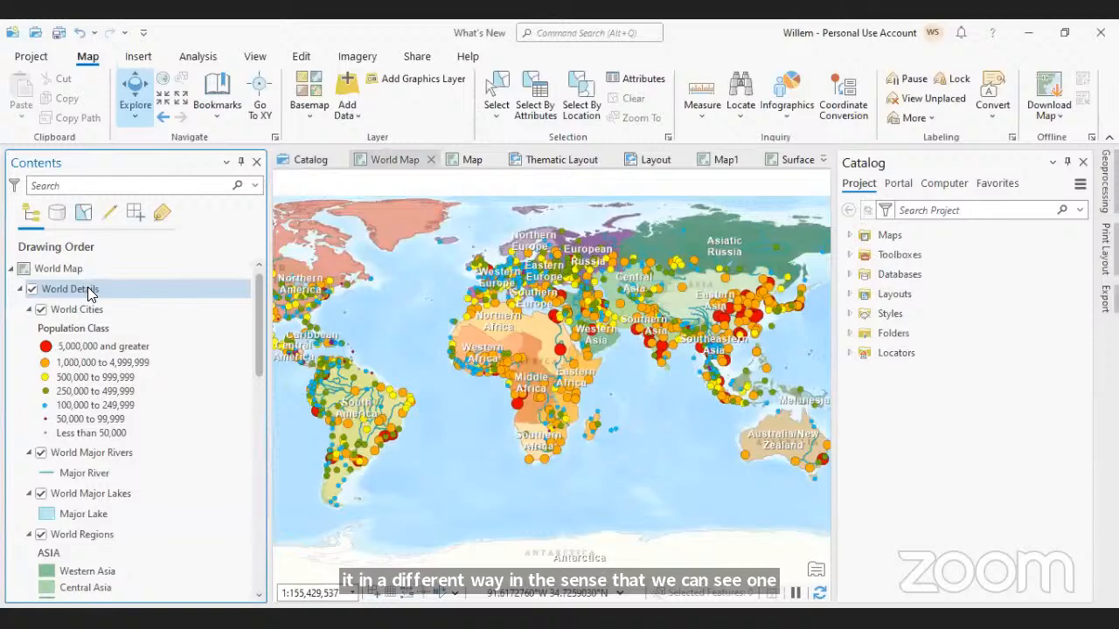
pyautogui.click(91, 294)
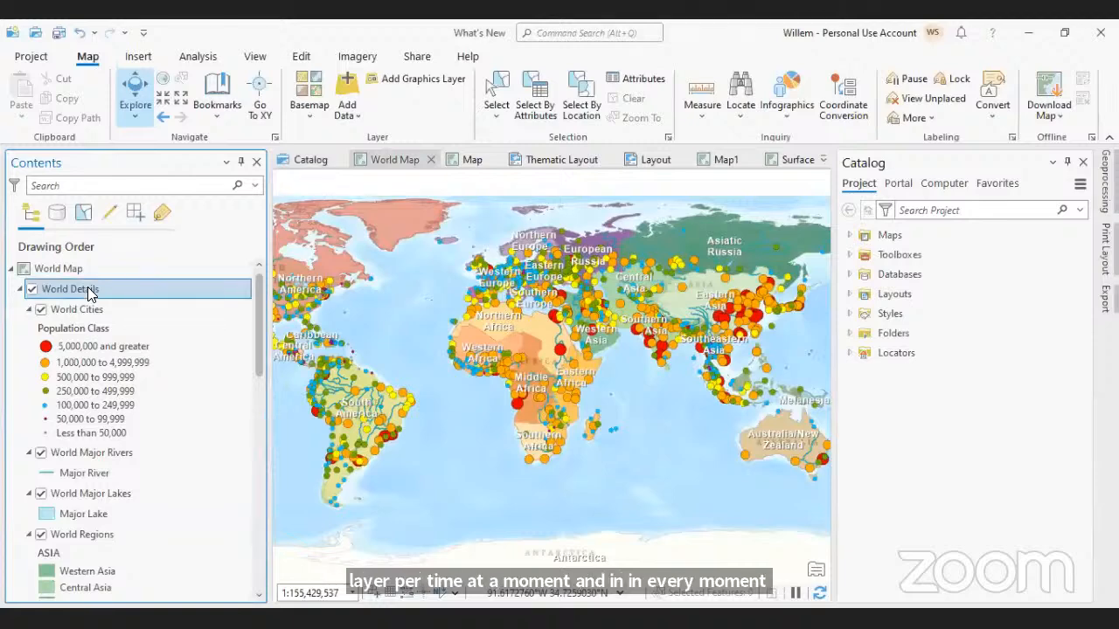
pyautogui.rightClick(82, 294)
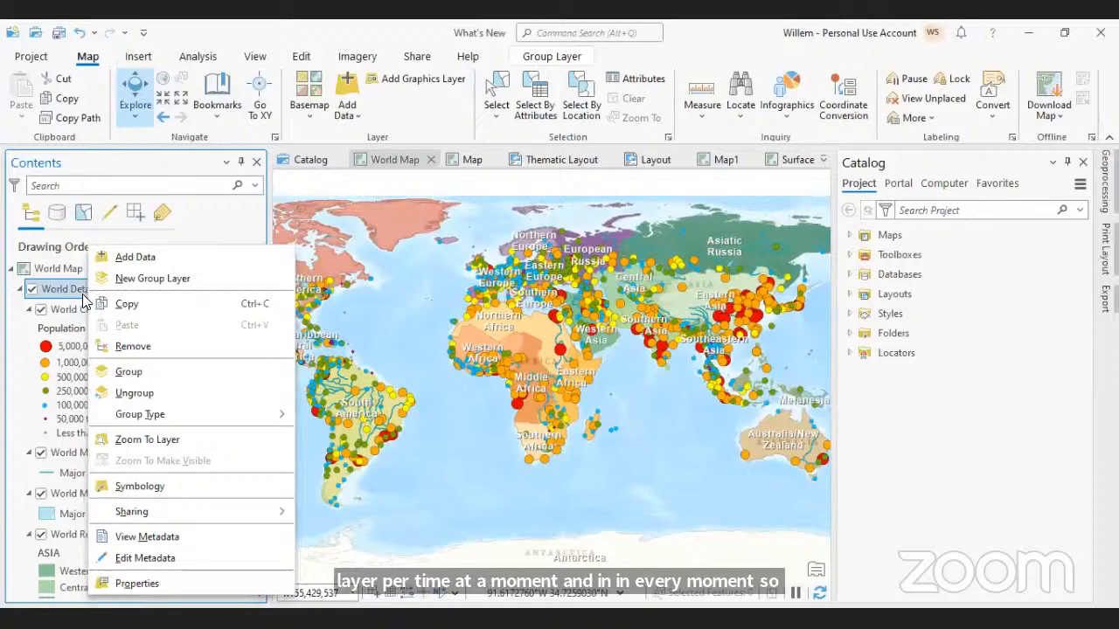
pyautogui.moveTo(194, 421)
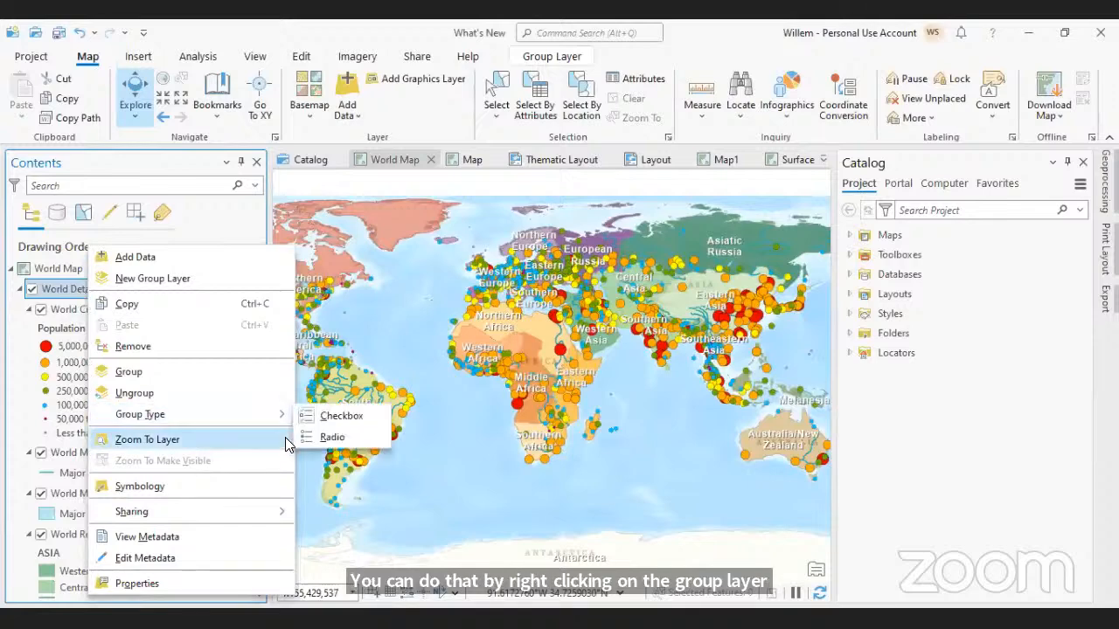
pyautogui.click(327, 440)
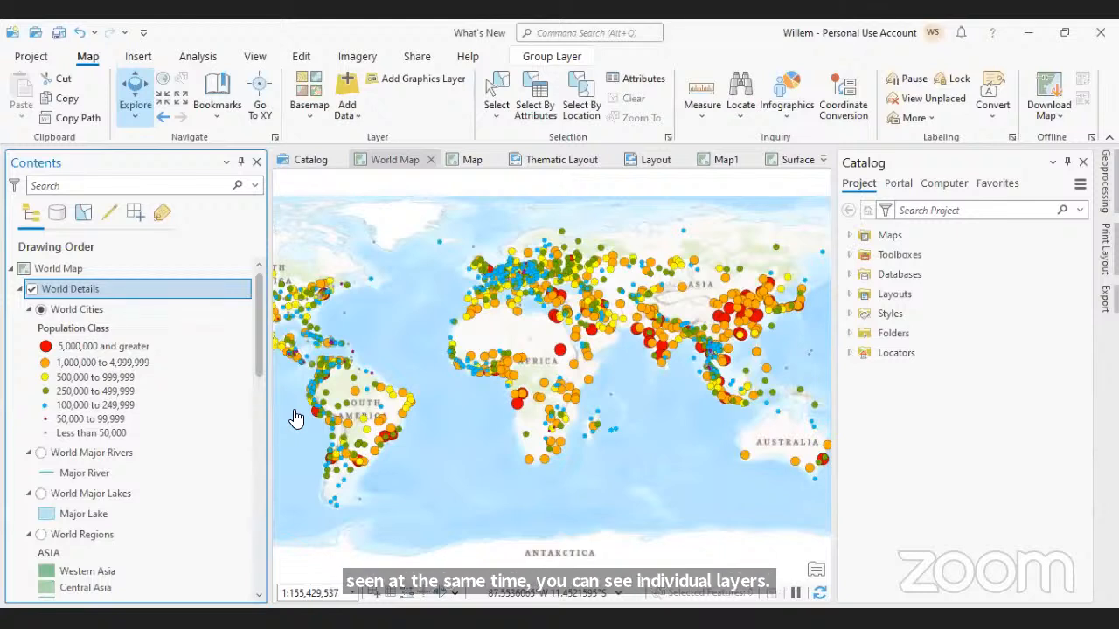
# Display World Major Rivers, World Major Lakes and World Regions one after another in the World Details group
pyautogui.click(41, 452)
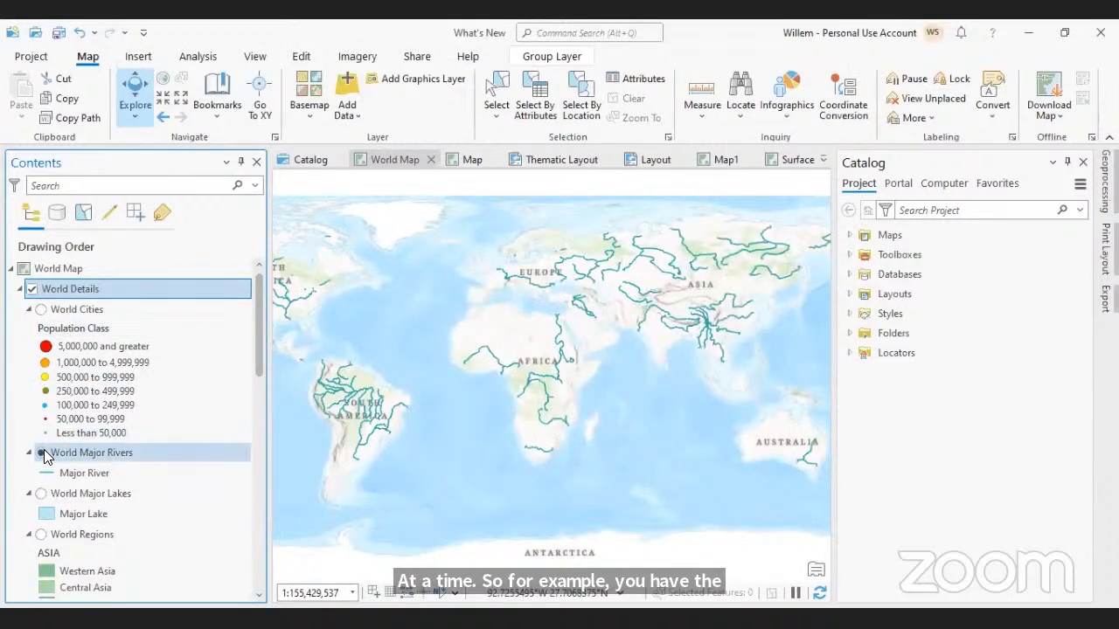
pyautogui.click(42, 494)
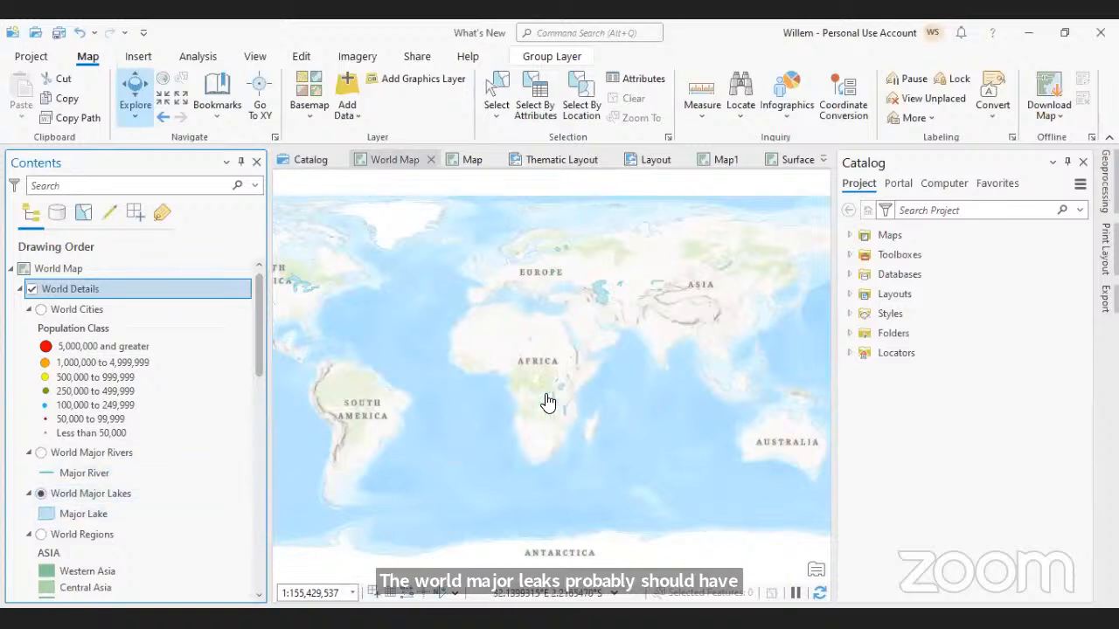
pyautogui.scroll(-3, 43, 472)
pyautogui.click(41, 417)
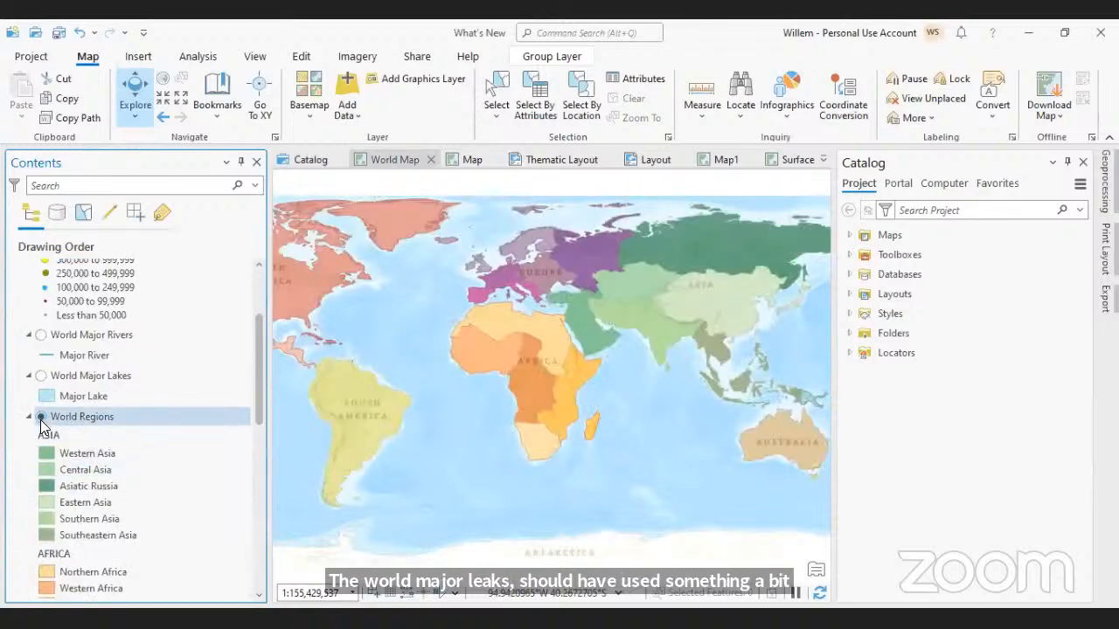
# Review the World Regions legend, and cycle the visible layer through World Major Lakes and World Major Rivers back to World Cities
pyautogui.scroll(-6, 109, 498)
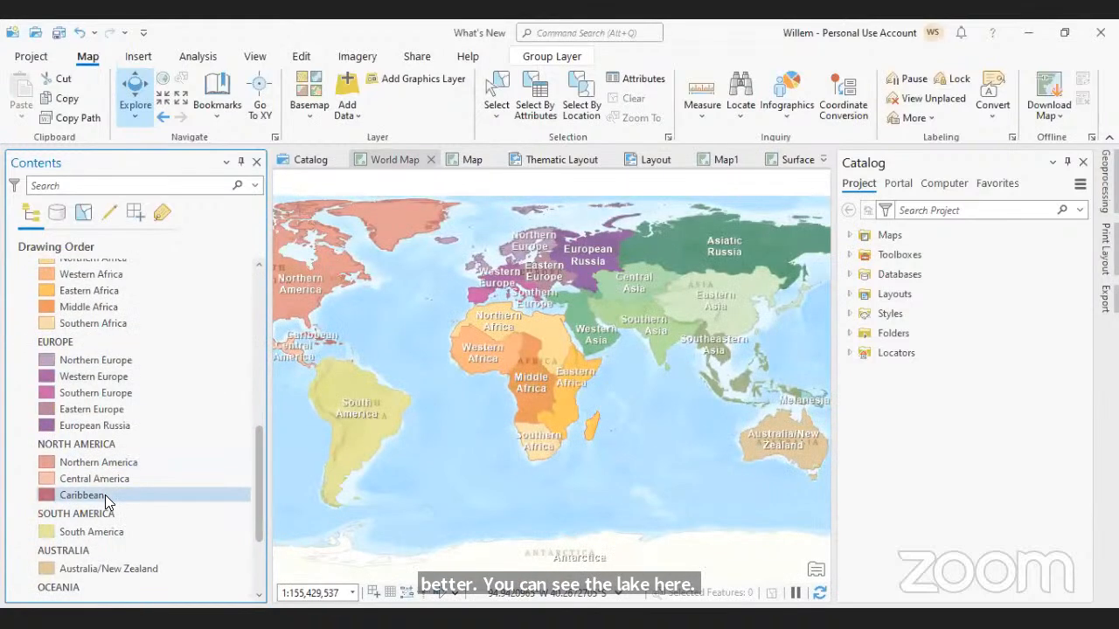
pyautogui.scroll(-4, 105, 496)
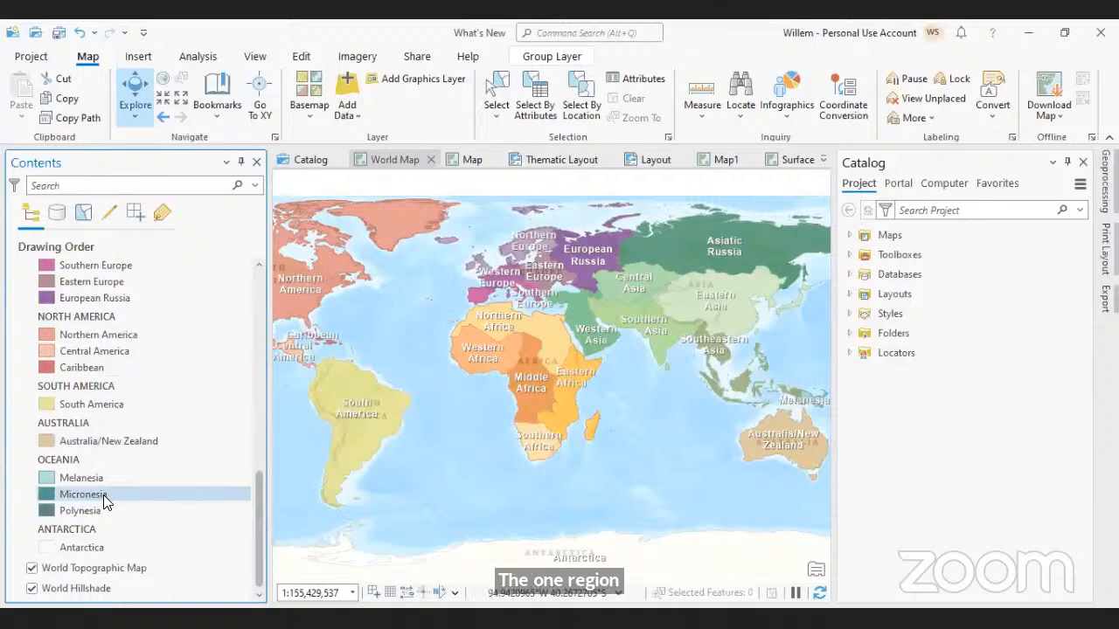
pyautogui.scroll(10, 103, 494)
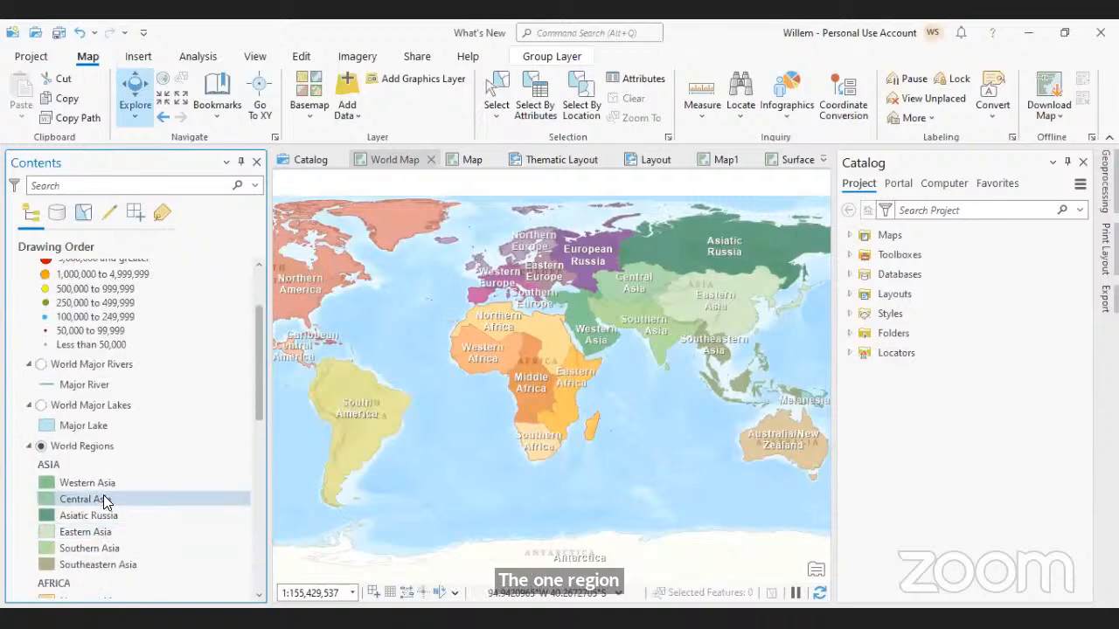
pyautogui.click(41, 405)
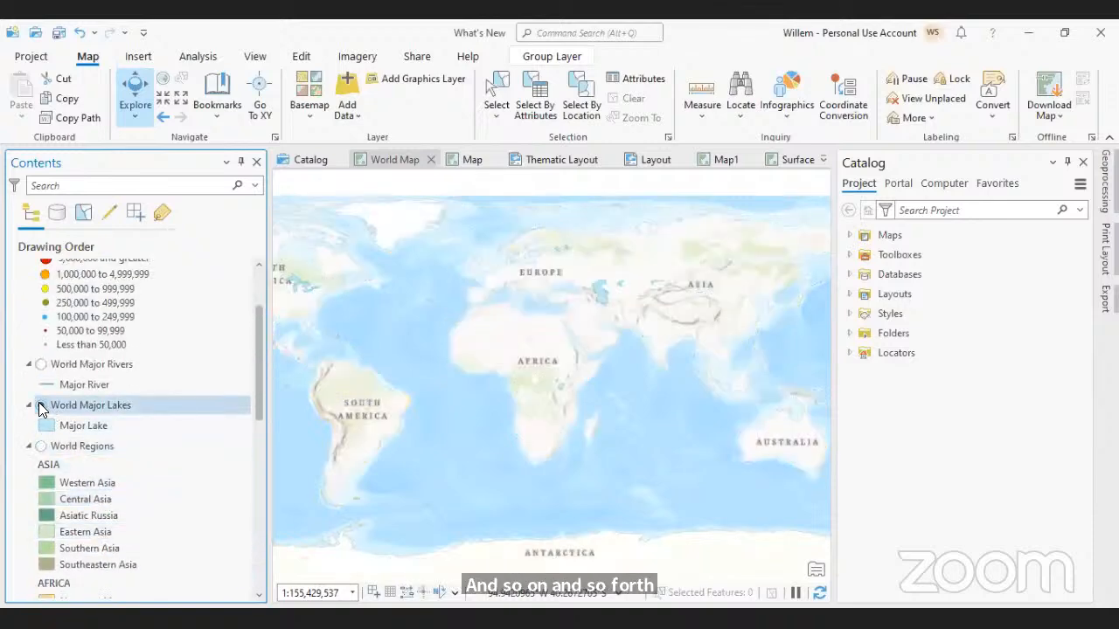
pyautogui.click(41, 364)
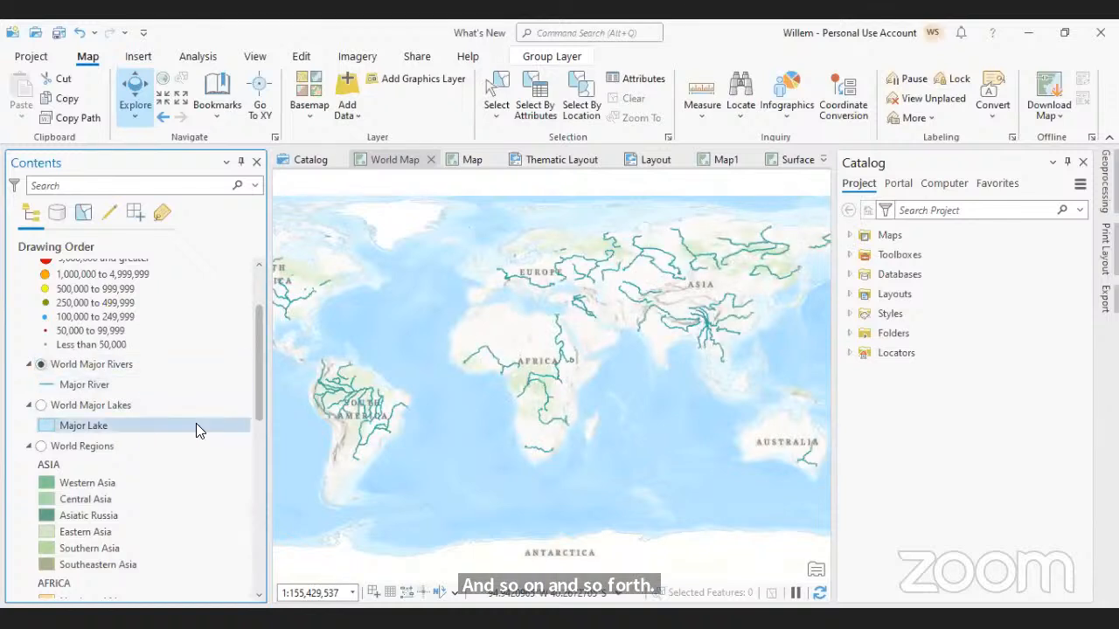
pyautogui.scroll(3, 194, 423)
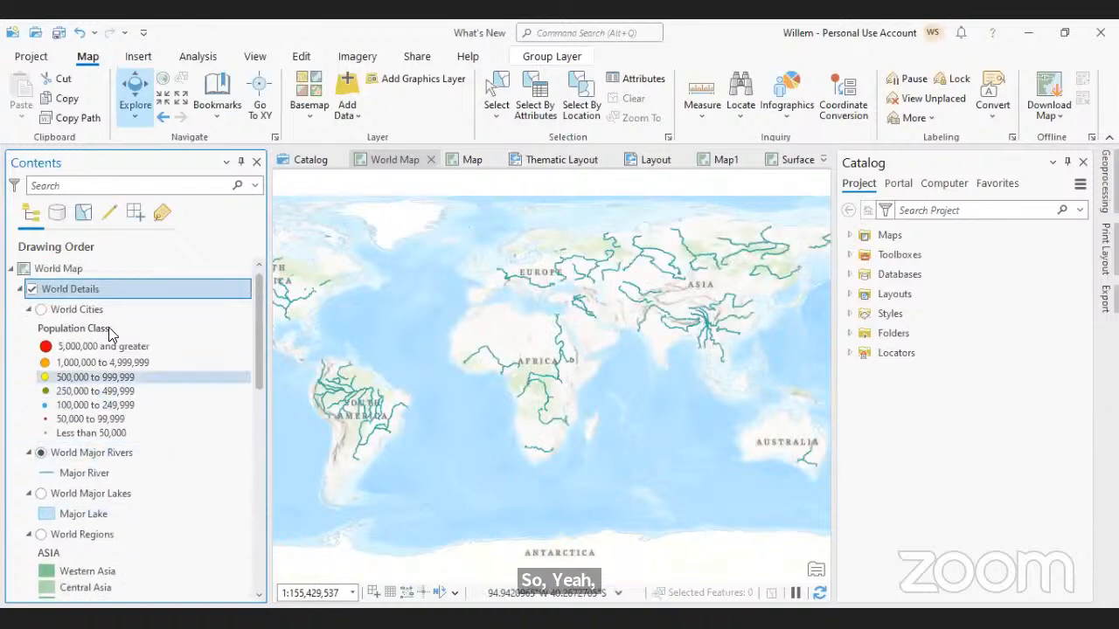
pyautogui.click(41, 310)
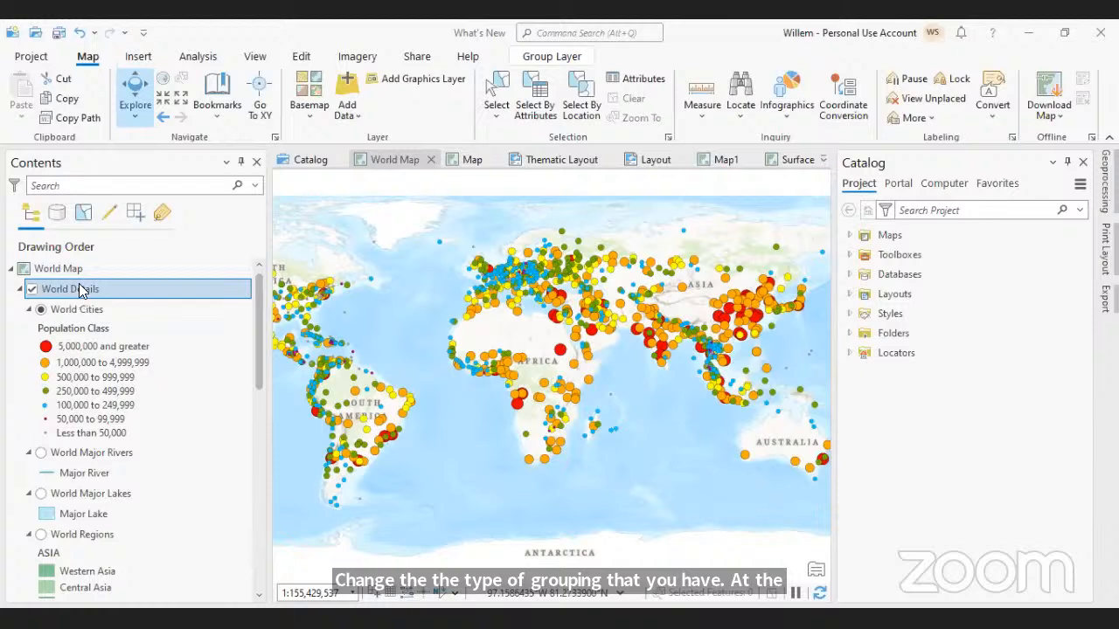
# Switch World Details to the Checkbox group type with its rivers, lakes and regions layers turned on, and restore the Radio group type
pyautogui.click(552, 58)
pyautogui.click(699, 80)
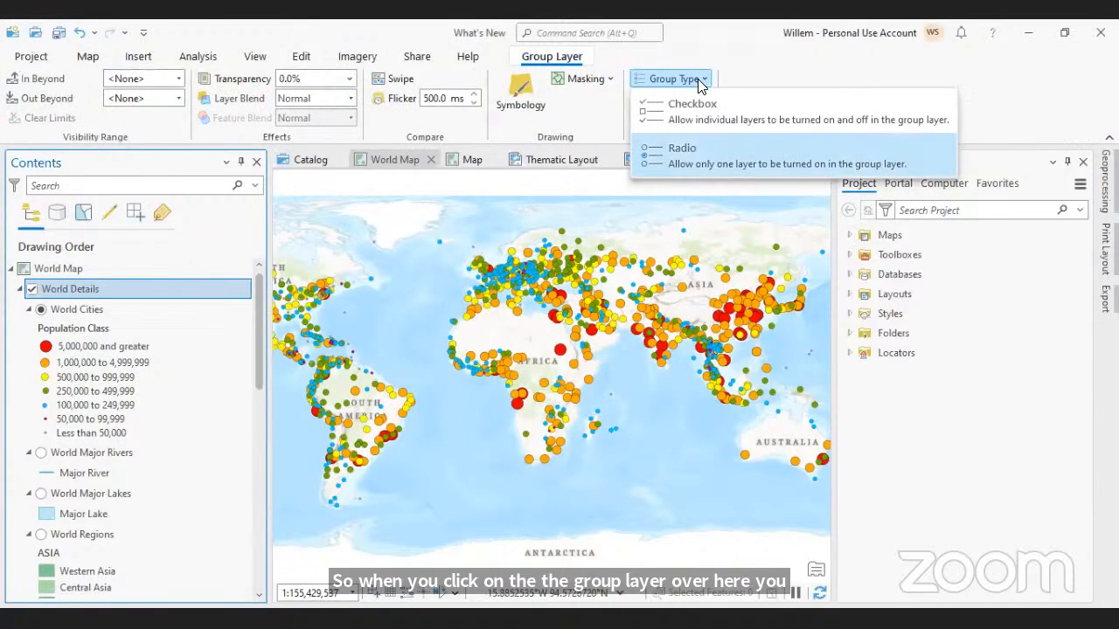
pyautogui.click(696, 110)
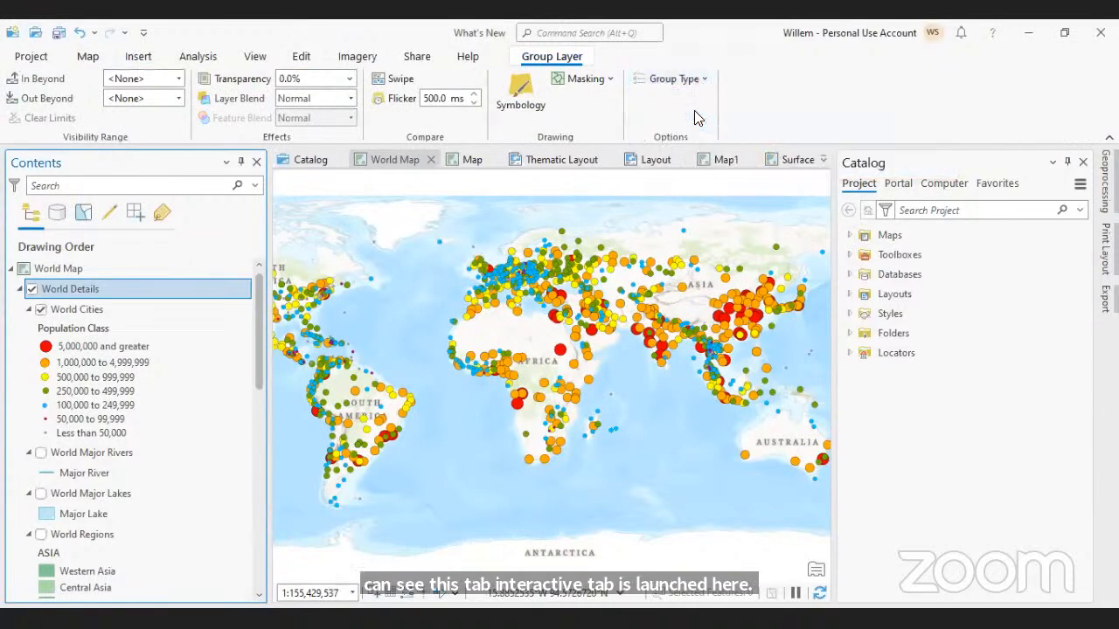
pyautogui.click(41, 452)
pyautogui.click(41, 494)
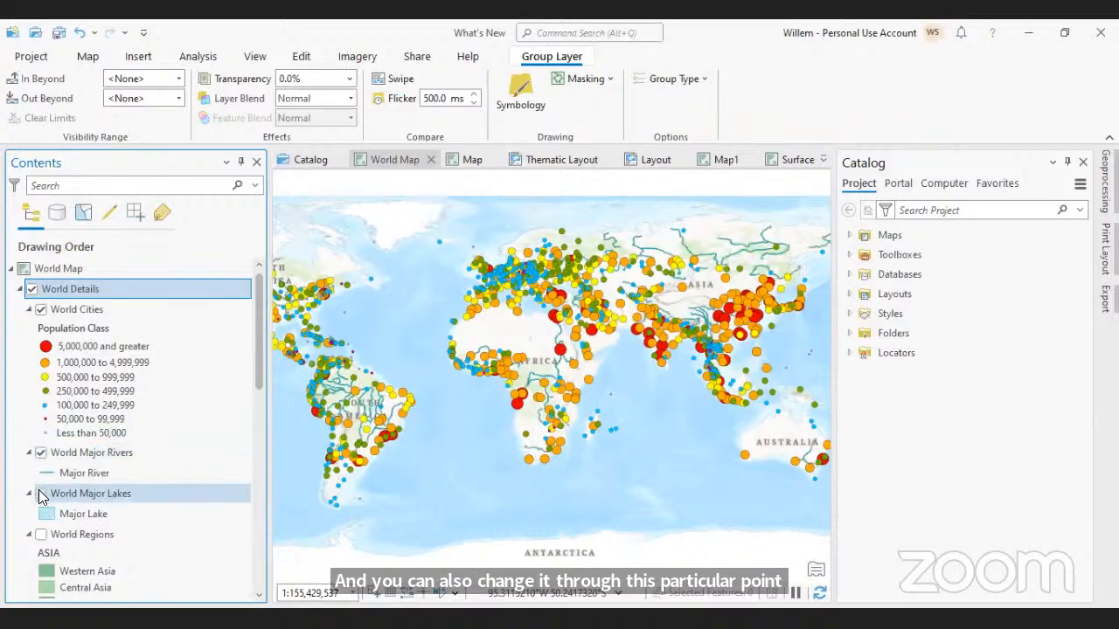
pyautogui.click(41, 534)
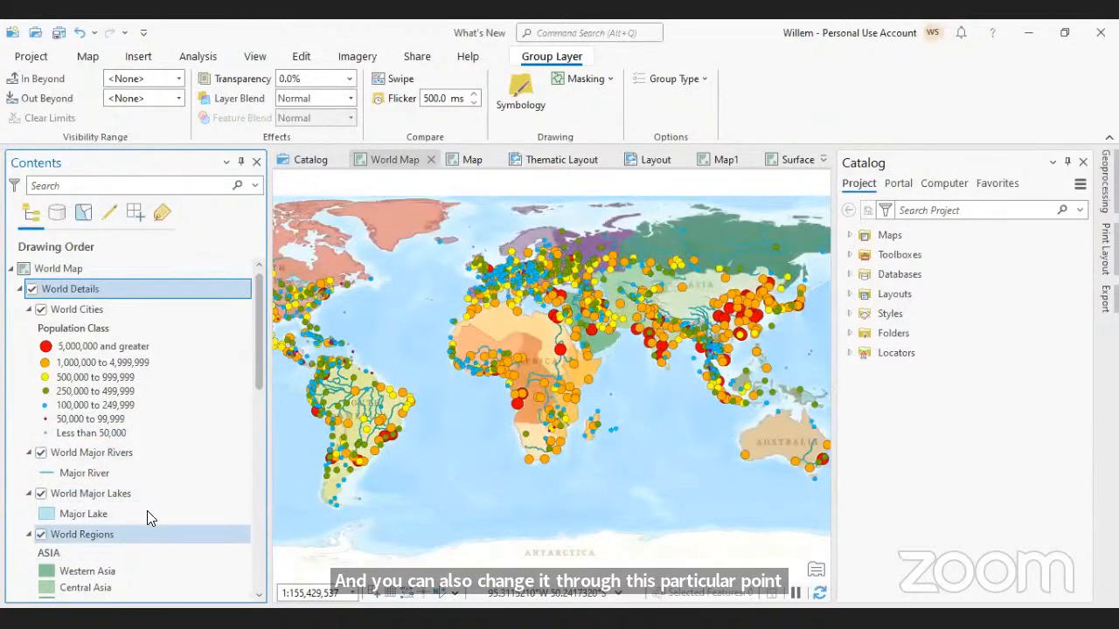
pyautogui.click(697, 85)
pyautogui.click(685, 152)
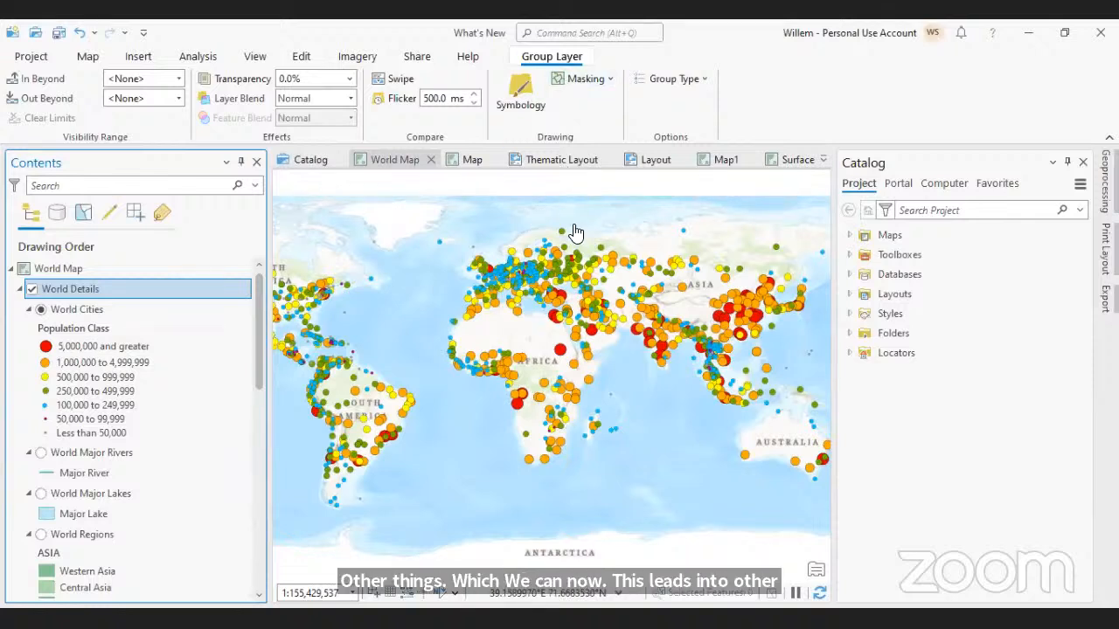
# Open Thematic Layout and add a Thematic map series using Map Frame and the World Details radio group layer
pyautogui.click(564, 161)
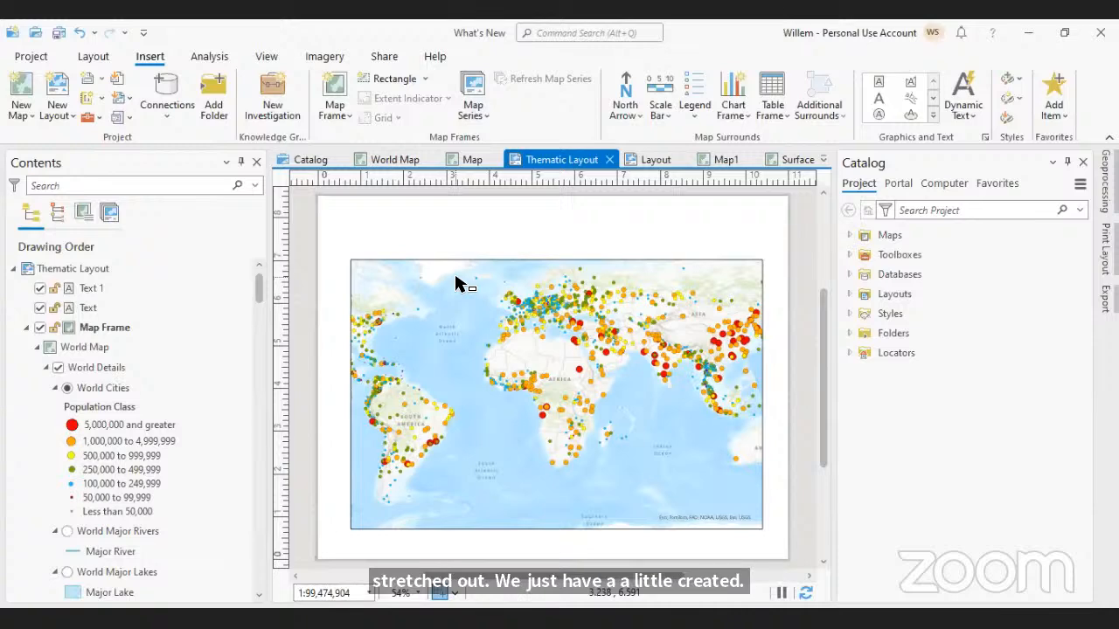
pyautogui.click(485, 116)
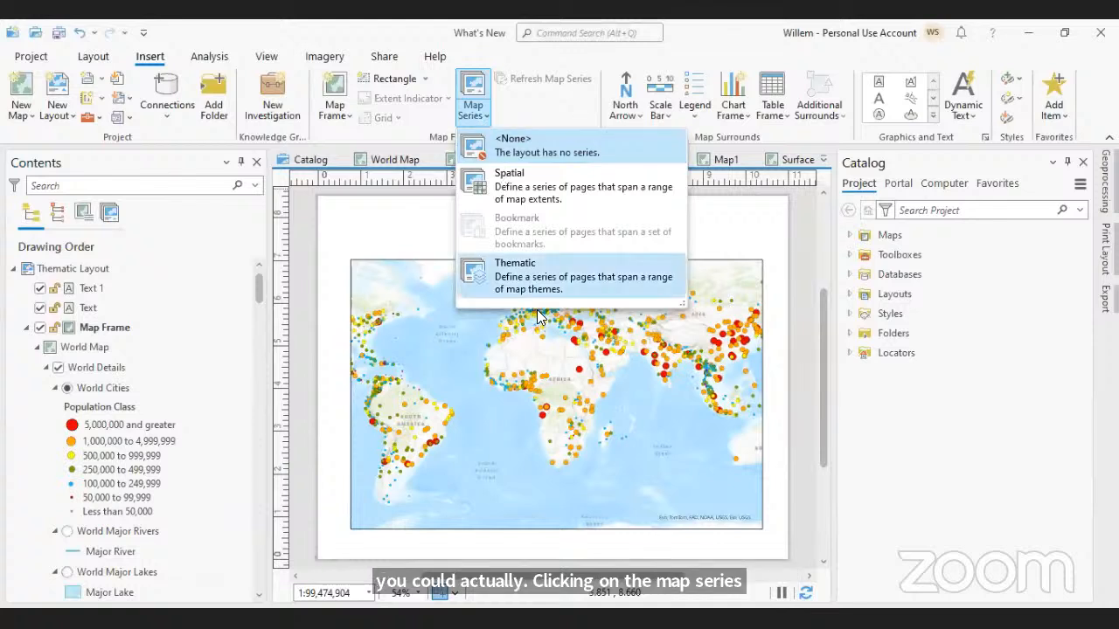
pyautogui.click(577, 283)
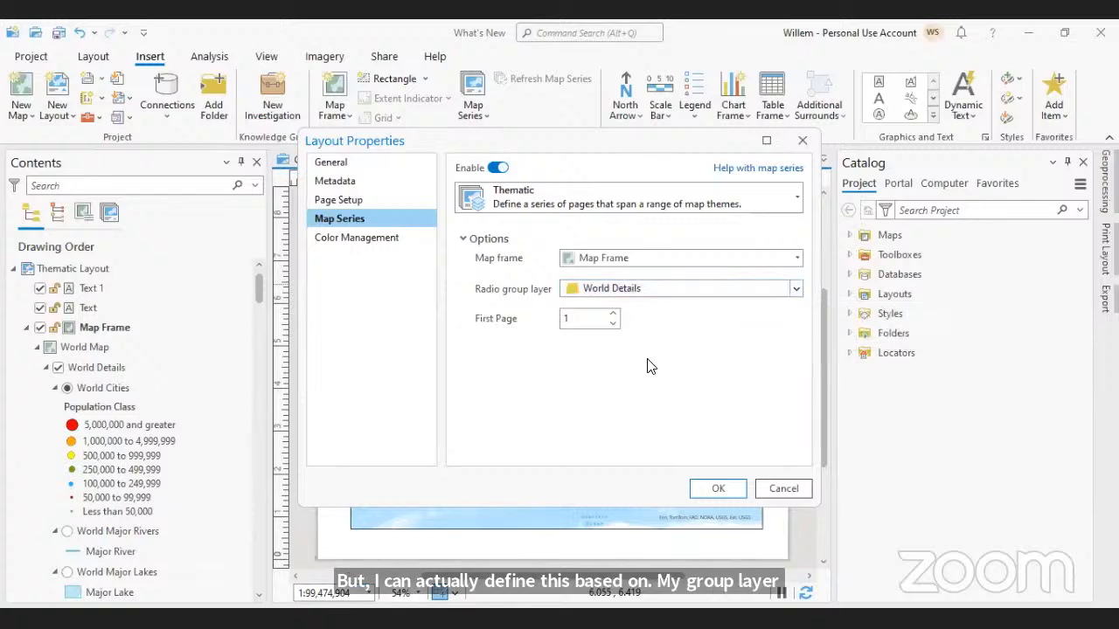
pyautogui.click(715, 491)
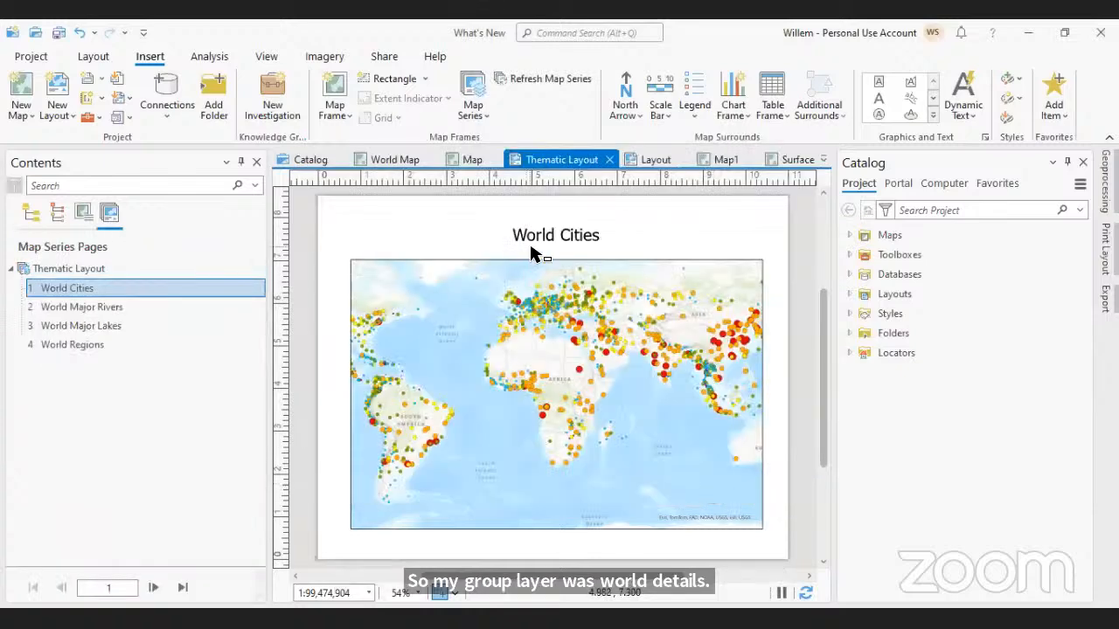
# View the World Major Rivers, World Major Lakes and World Regions pages of the thematic map series
pyautogui.doubleClick(129, 307)
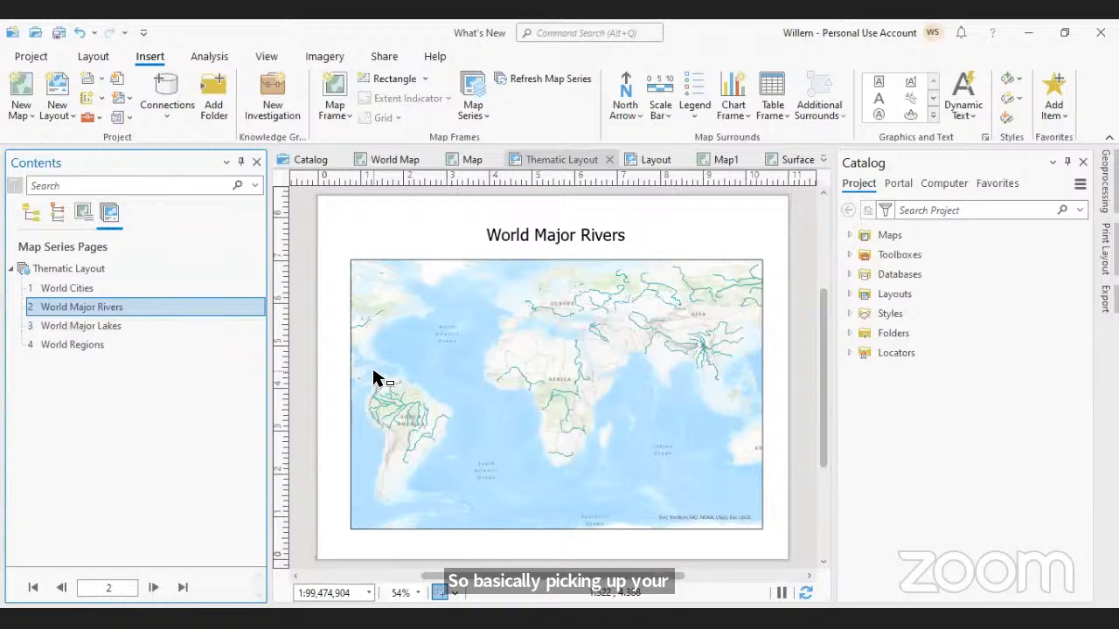
pyautogui.click(79, 330)
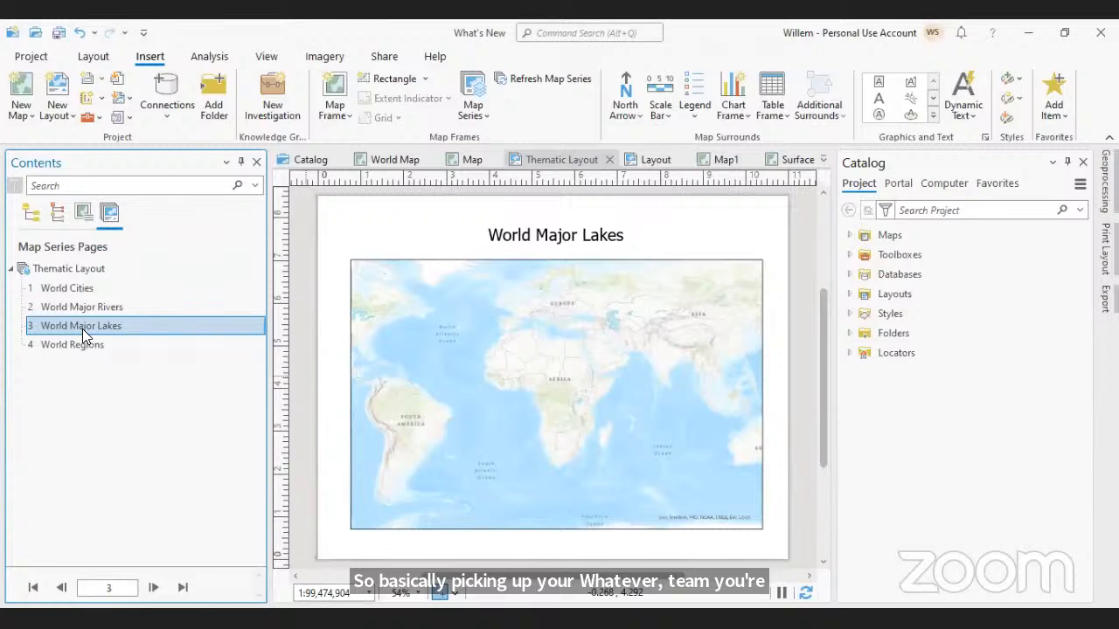
pyautogui.click(93, 346)
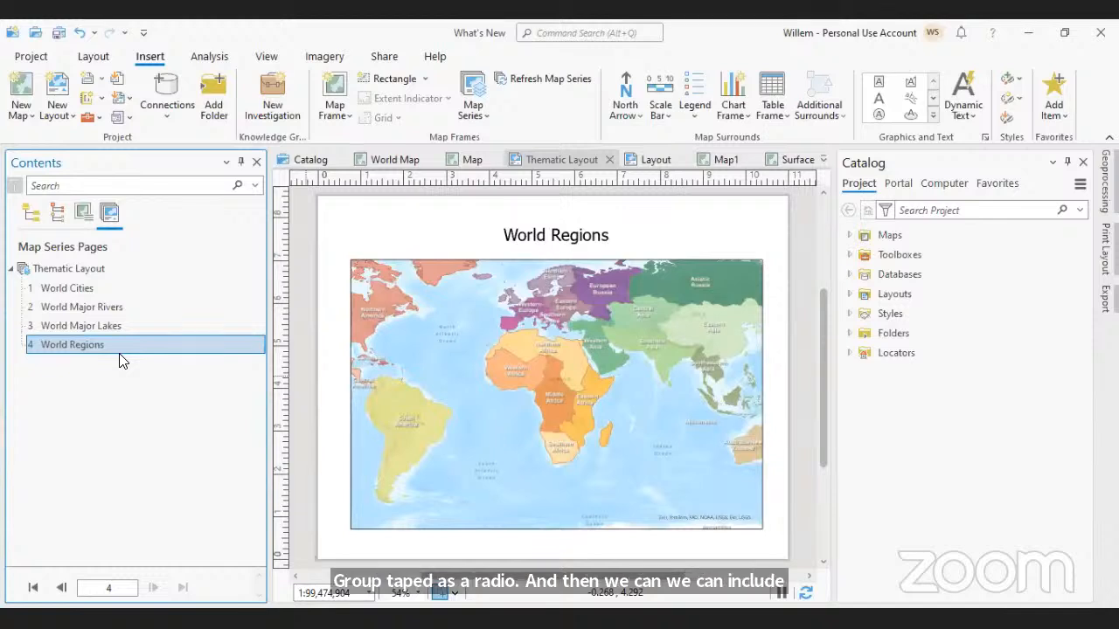
# Open the print settings for the layout titled Africa and enlarge the settings area to show the paper options
pyautogui.click(662, 160)
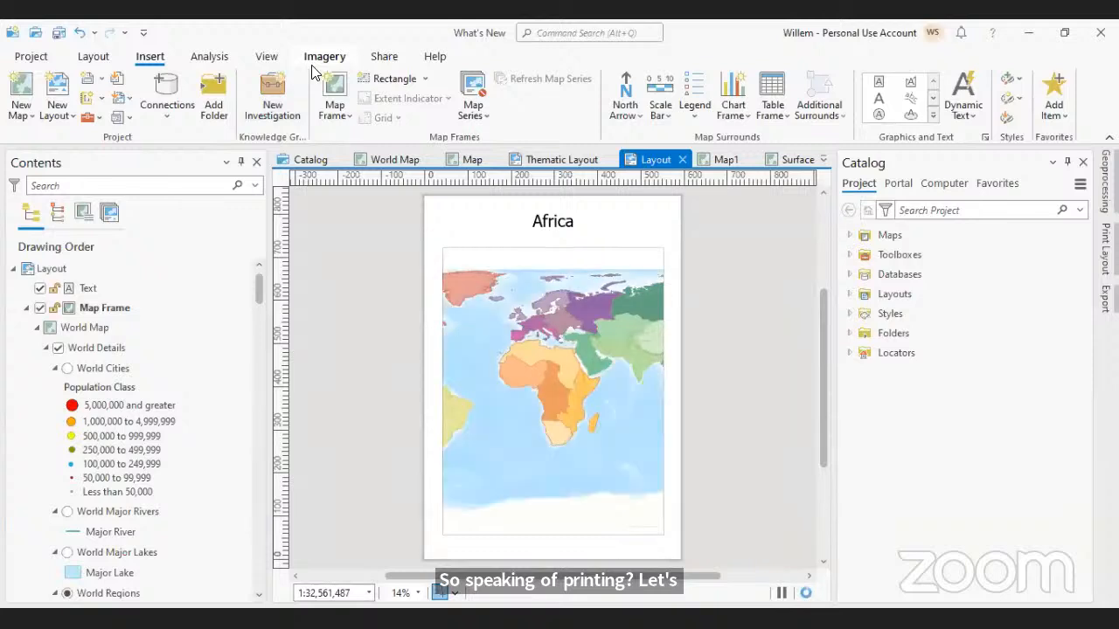
pyautogui.click(385, 57)
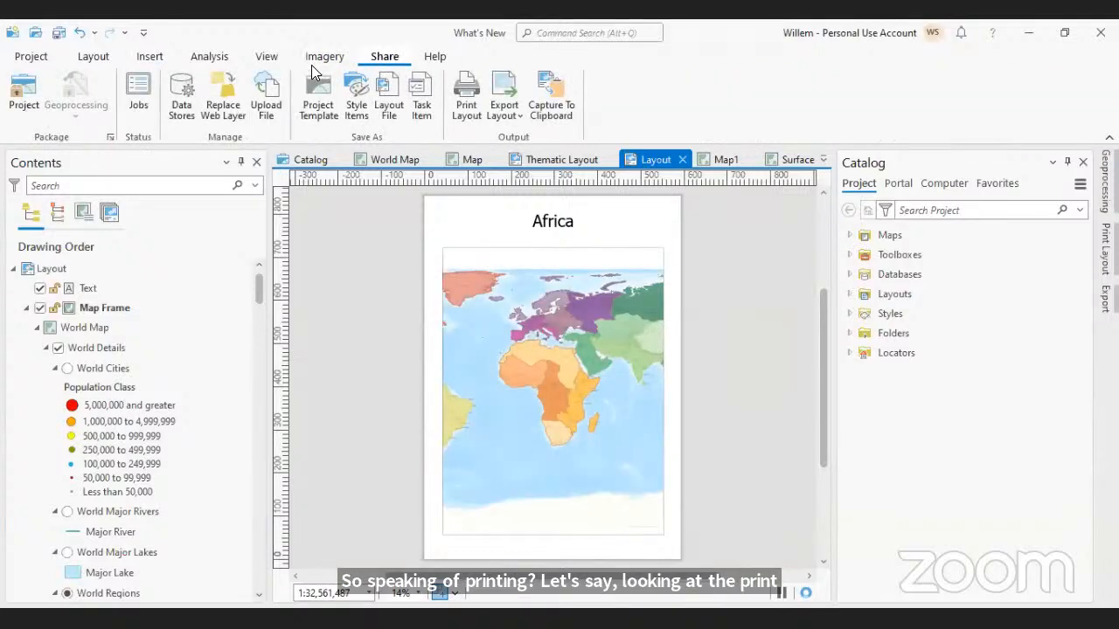
pyautogui.click(469, 125)
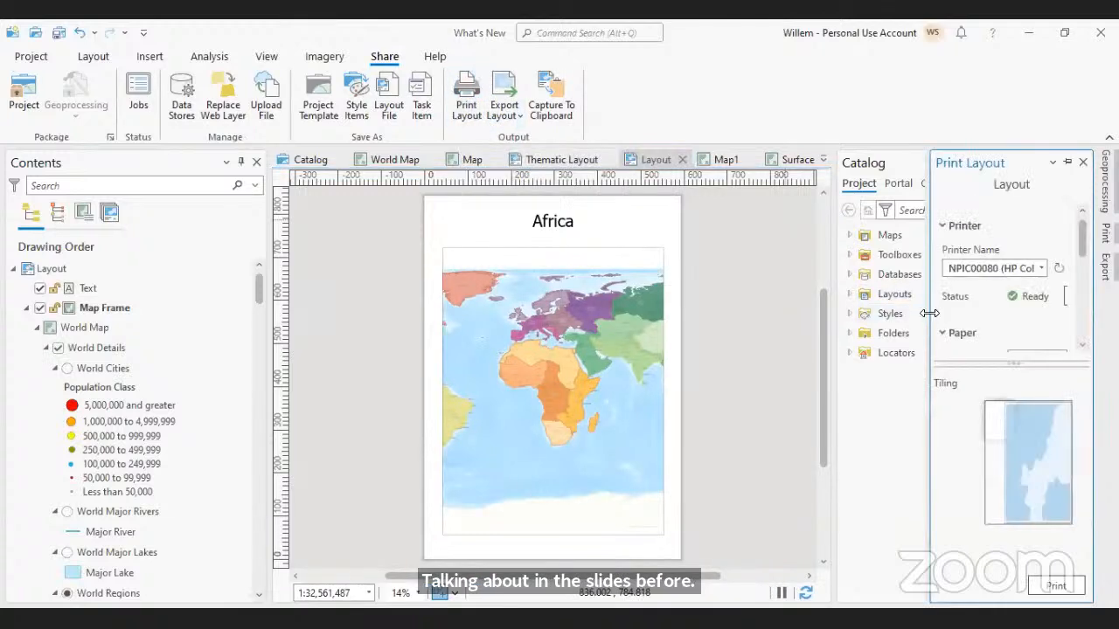
pyautogui.moveTo(928, 314); pyautogui.dragTo(805, 318)
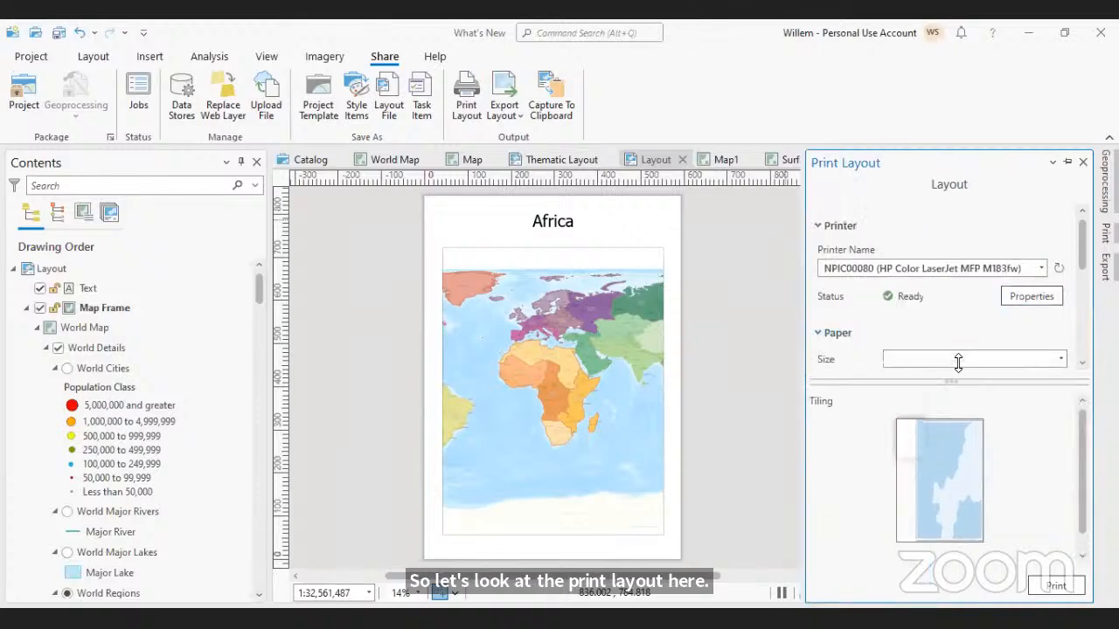
pyautogui.moveTo(958, 363); pyautogui.dragTo(1005, 486)
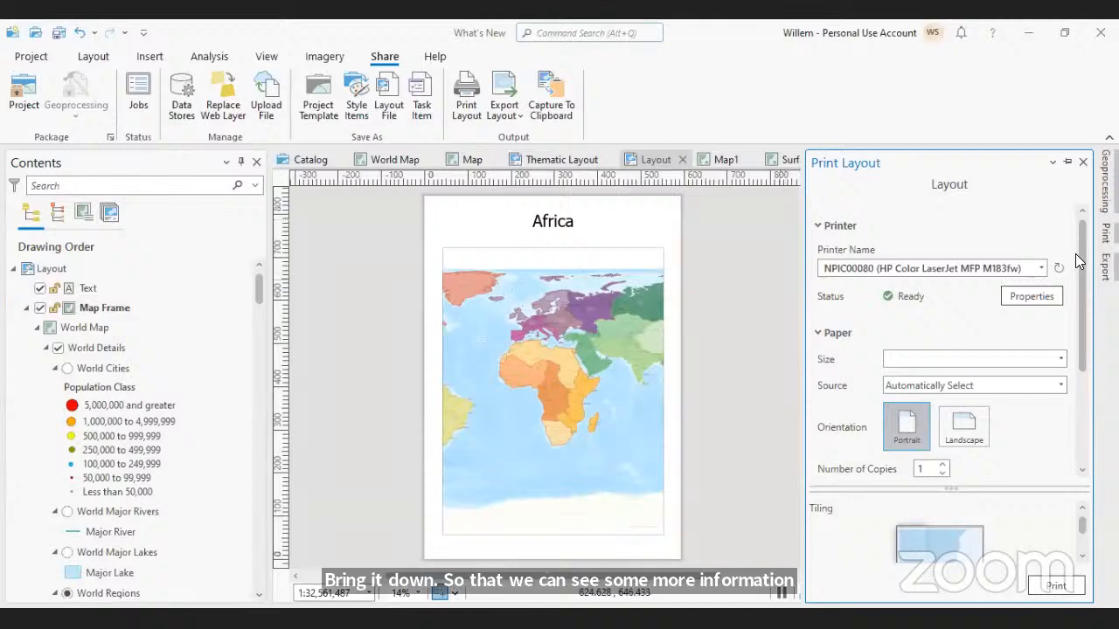
# Set the paper size for printing the Africa layout to Letter
pyautogui.moveTo(1082, 263); pyautogui.dragTo(1072, 304)
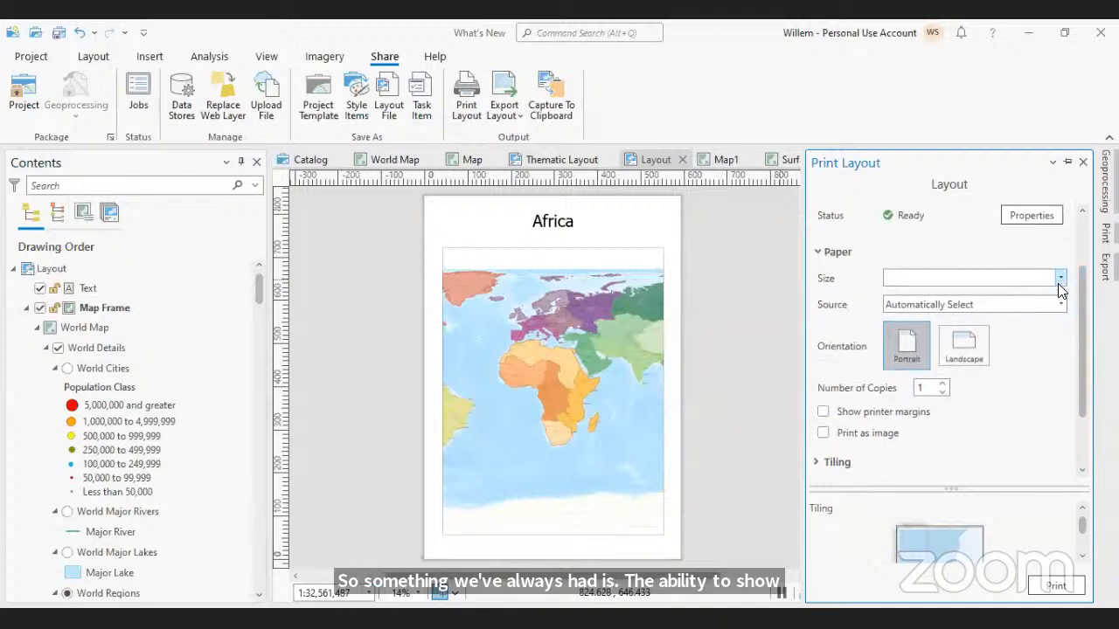
pyautogui.click(1060, 280)
pyautogui.scroll(5, 962, 402)
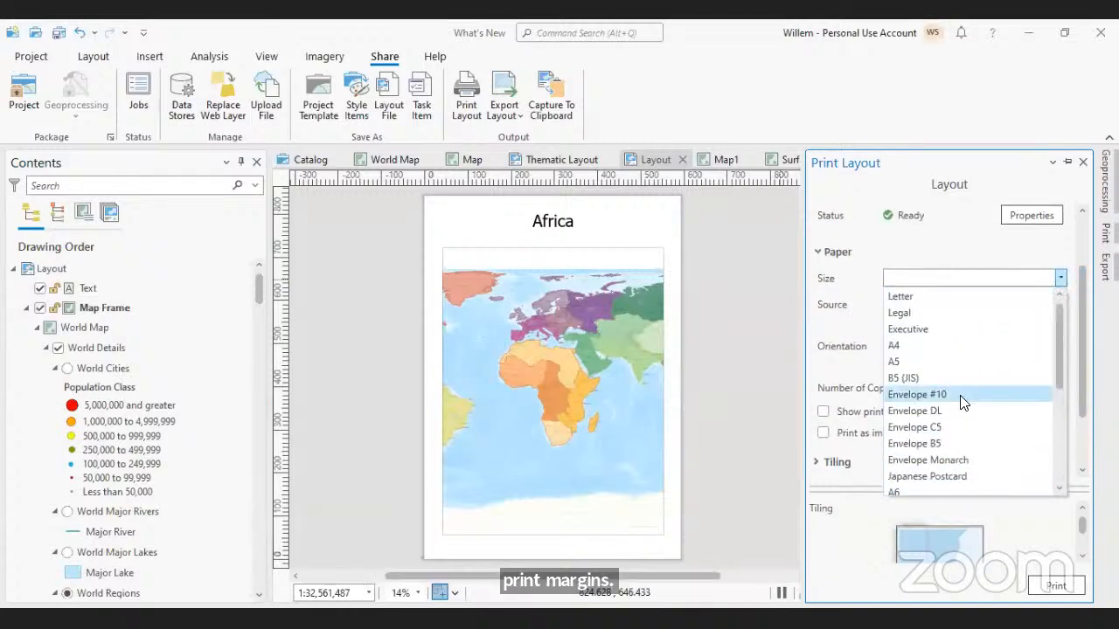
pyautogui.click(923, 295)
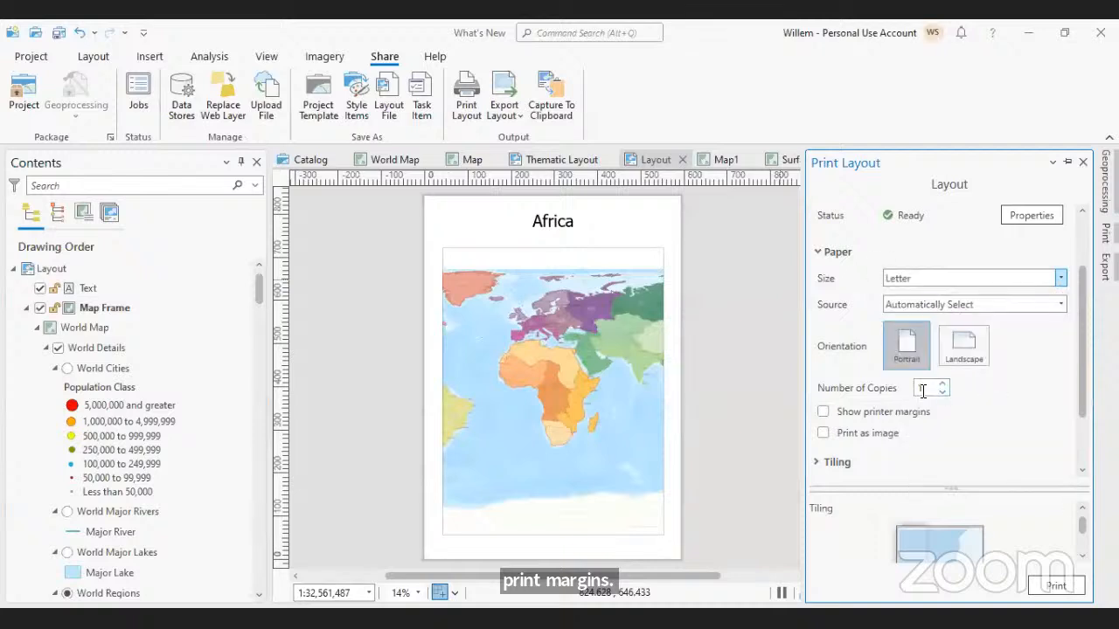
# Show the printer margins on the Africa layout and expand the tiling options in the print settings
pyautogui.click(824, 413)
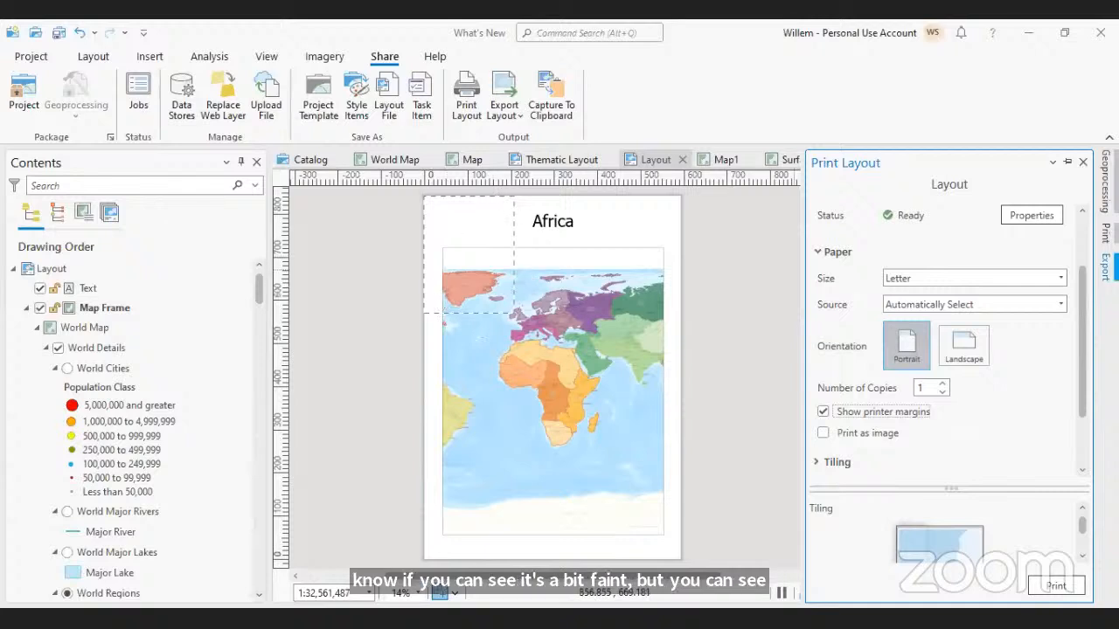
pyautogui.scroll(-2, 1079, 344)
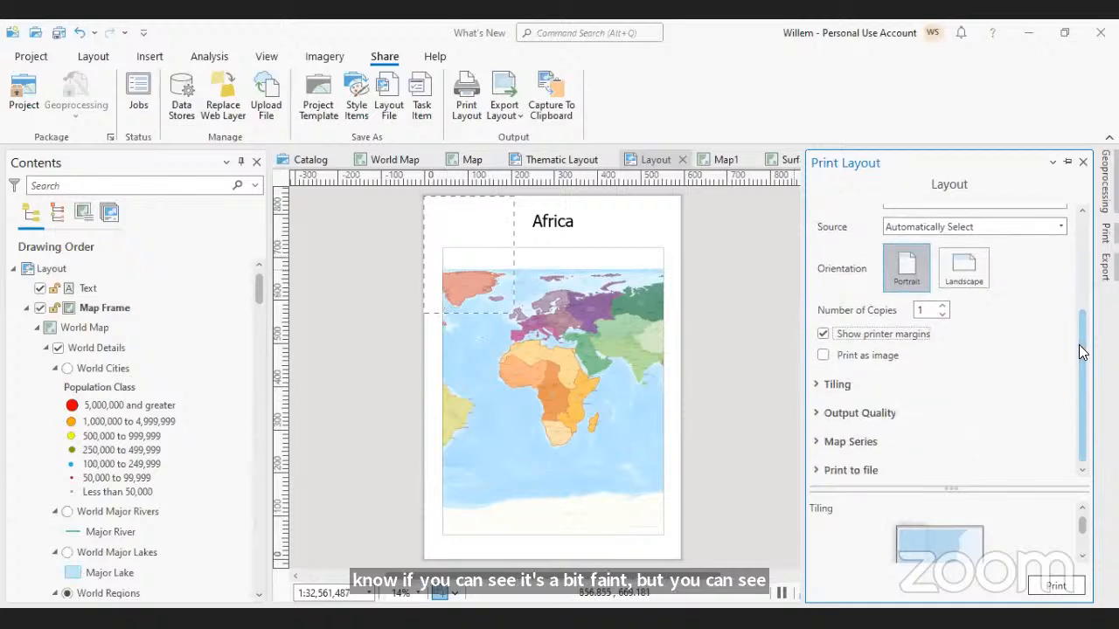
pyautogui.click(821, 385)
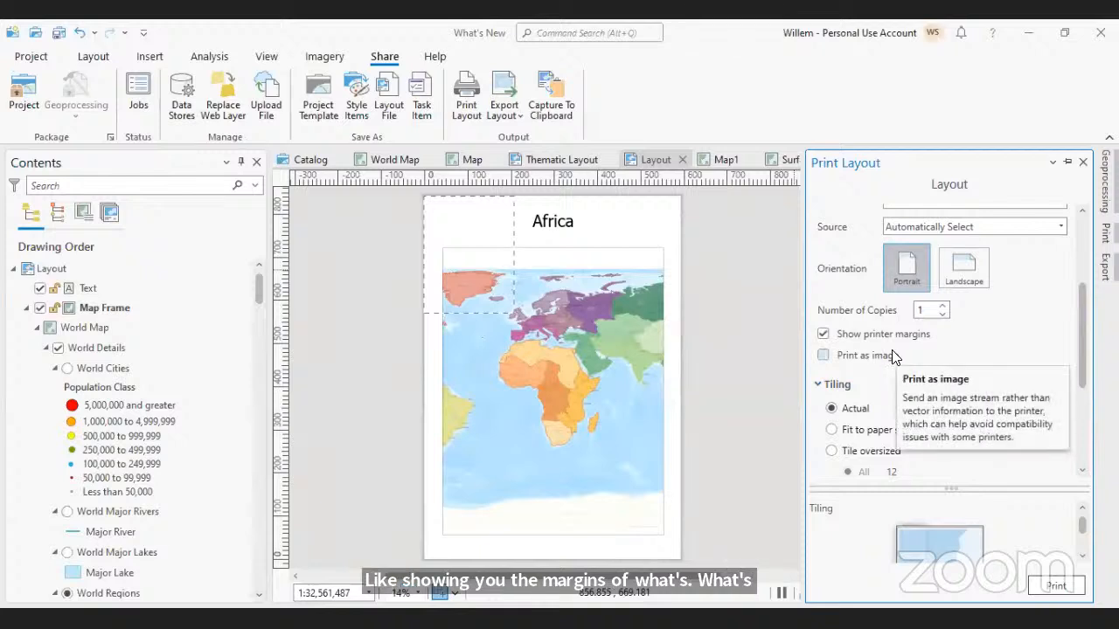
pyautogui.moveTo(1081, 356); pyautogui.dragTo(1080, 388)
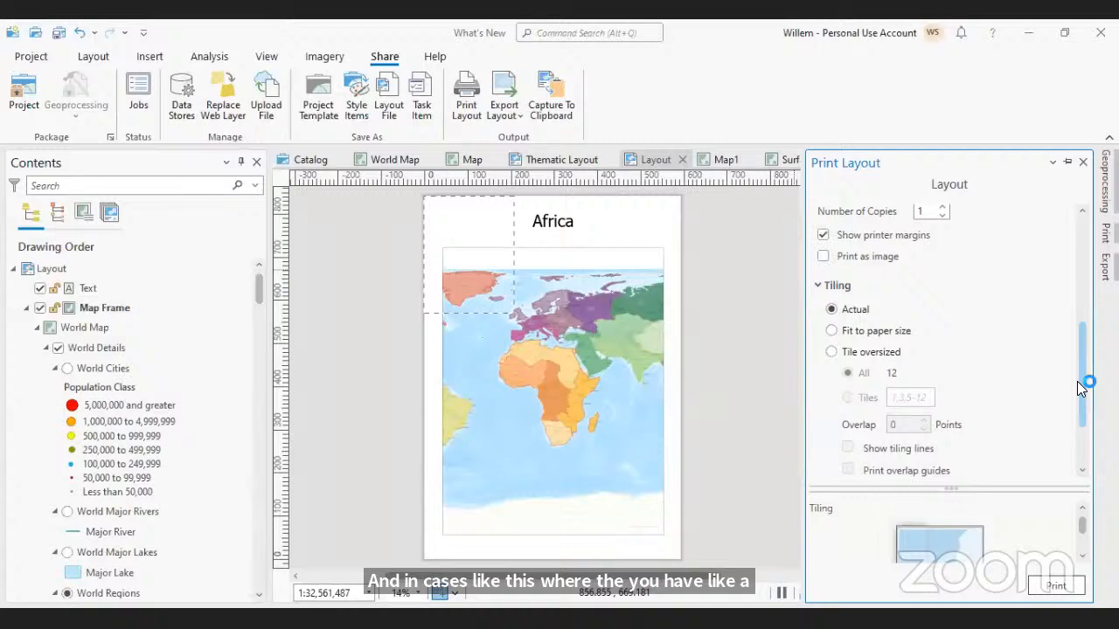
pyautogui.moveTo(1080, 383); pyautogui.dragTo(1080, 383)
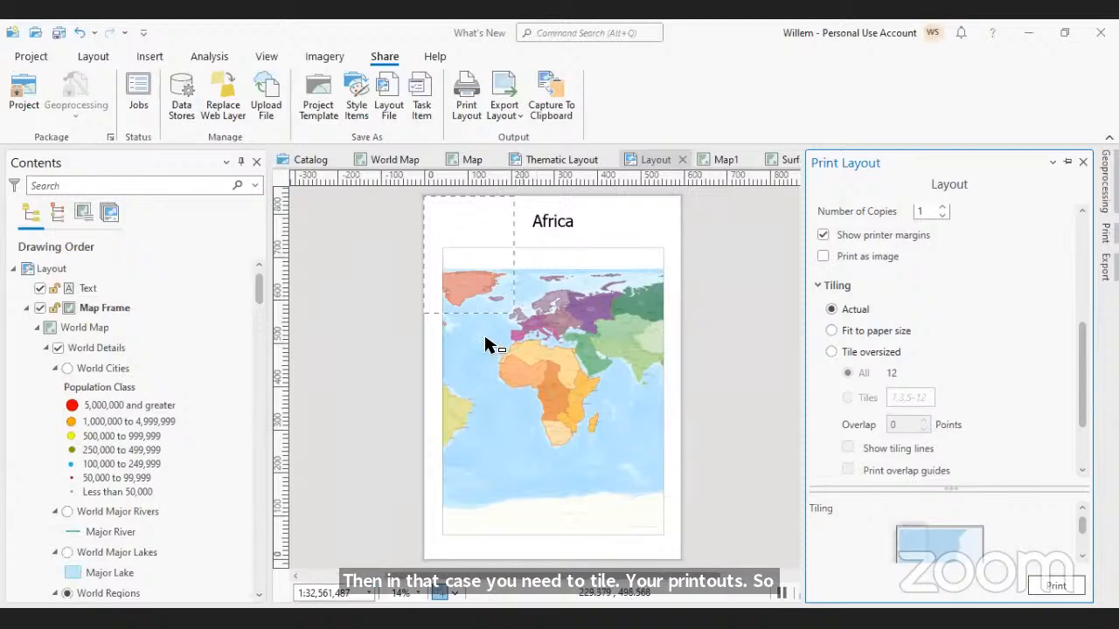
# Set the Africa layout to print as oversized tiles and show the tiling lines on the page
pyautogui.scroll(-2, 883, 358)
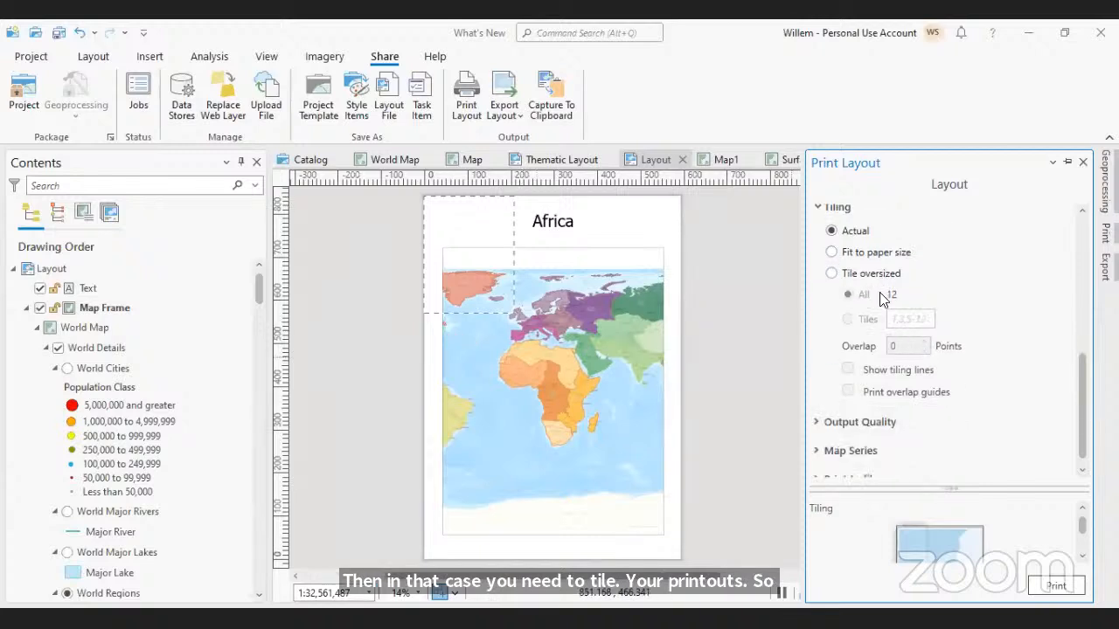
pyautogui.click(834, 275)
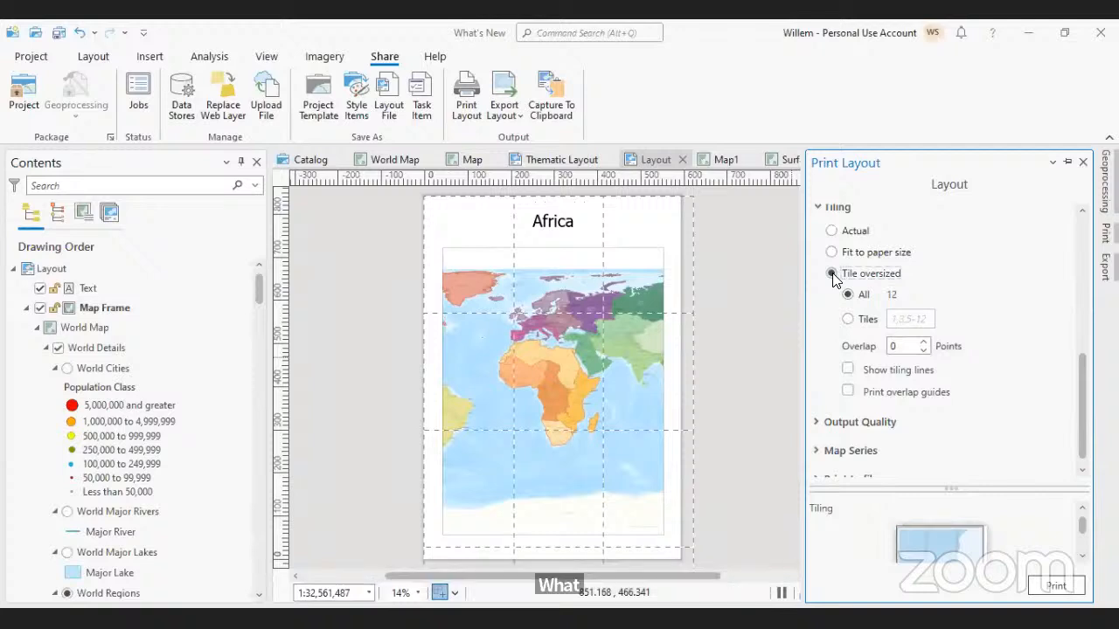
pyautogui.click(848, 370)
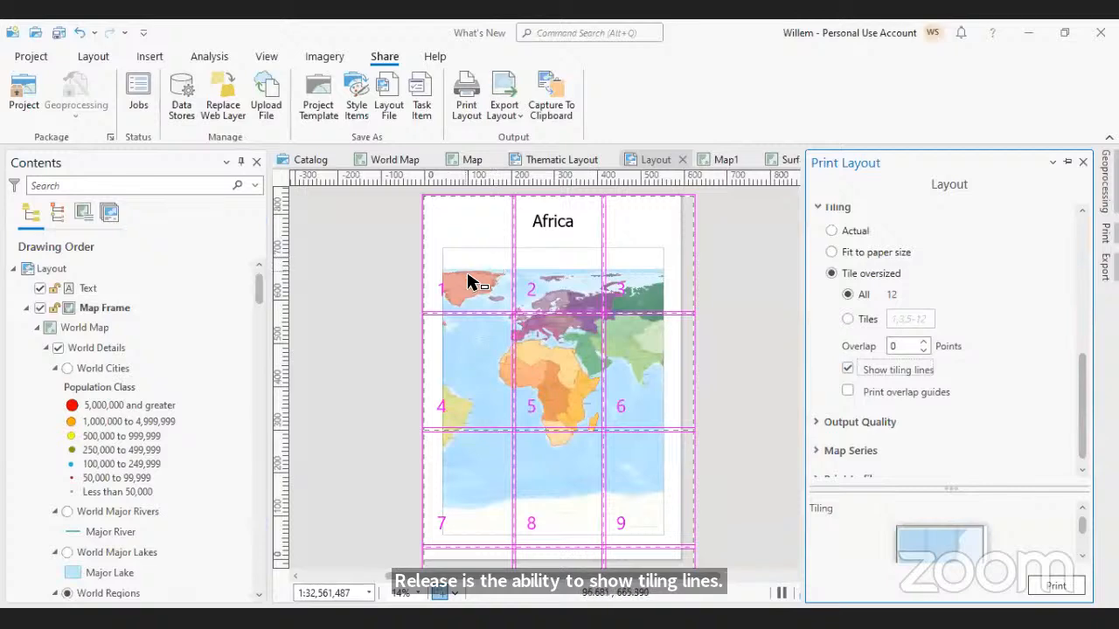
pyautogui.scroll(4, 516, 287)
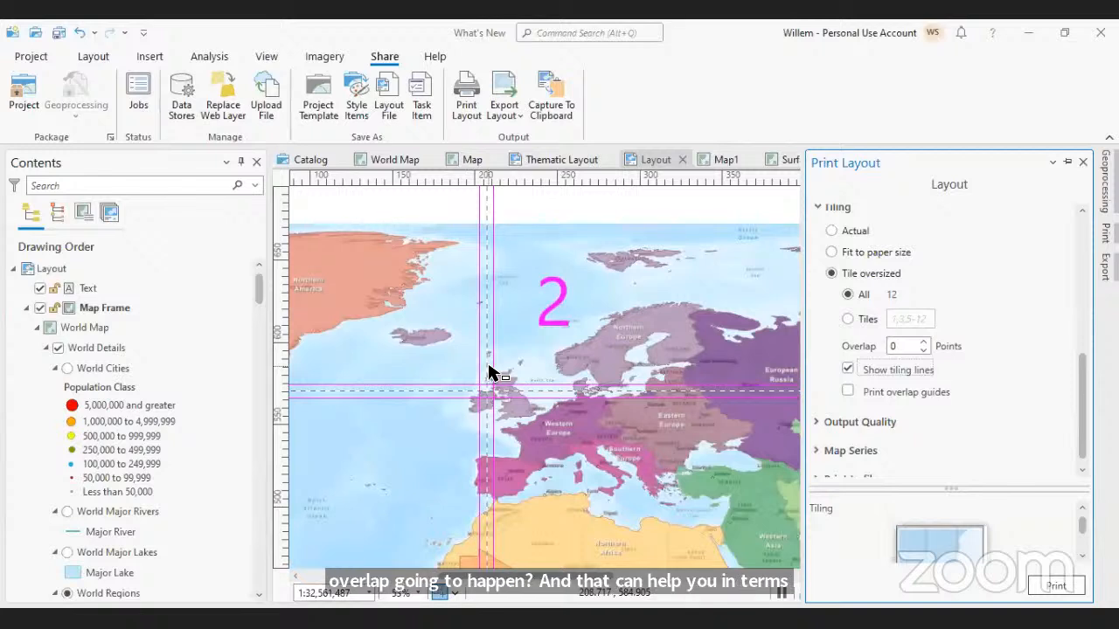
pyautogui.scroll(-3, 490, 371)
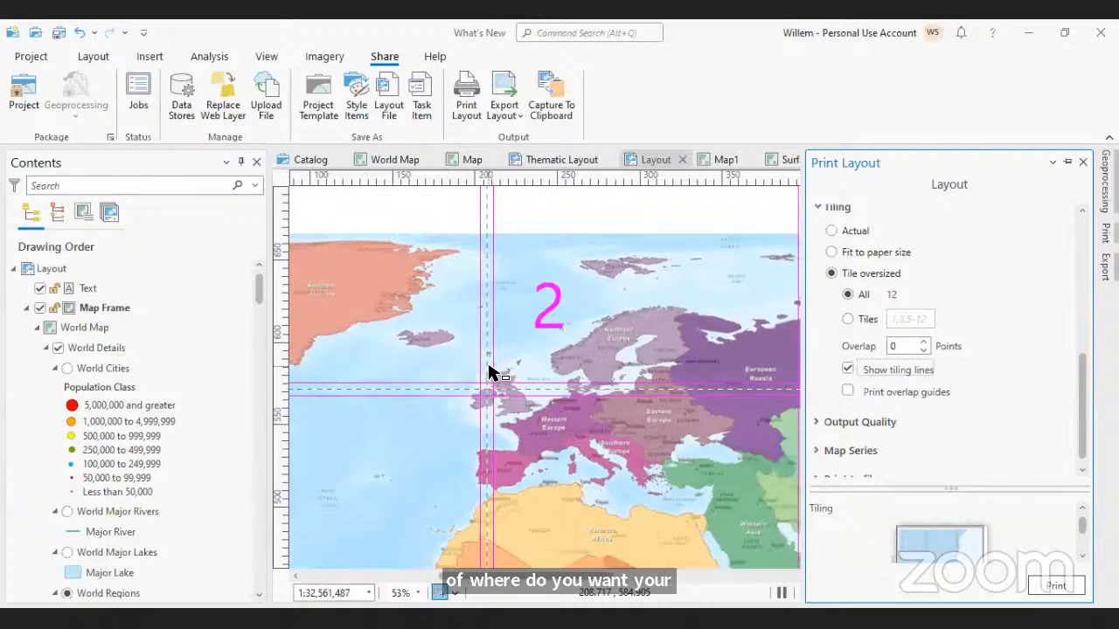
pyautogui.scroll(-3, 490, 371)
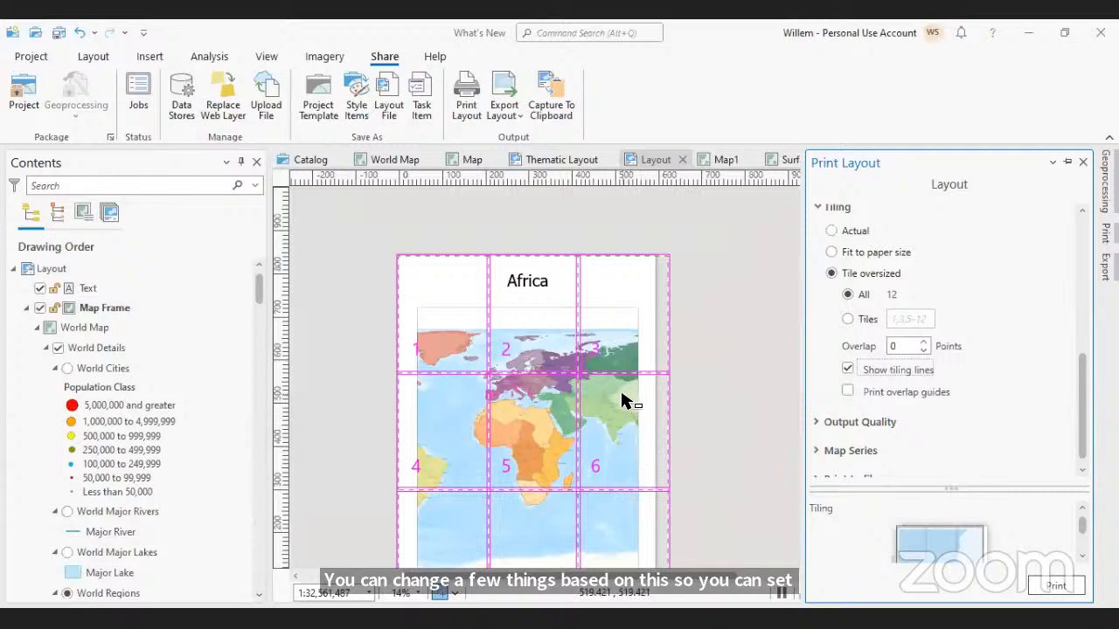
pyautogui.scroll(-2, 624, 402)
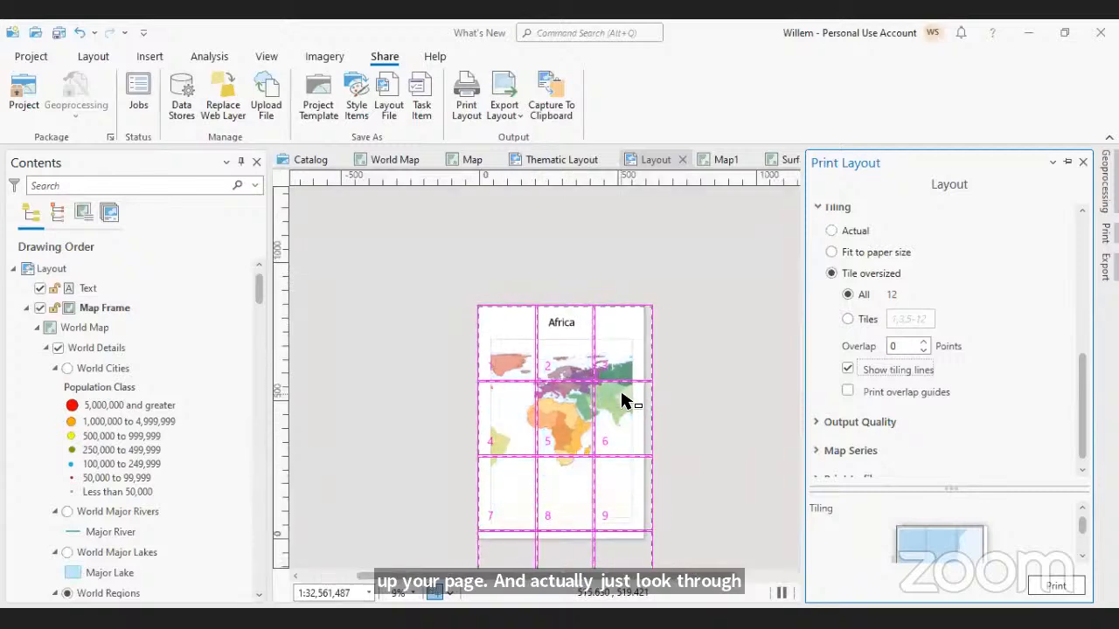
pyautogui.scroll(3, 624, 400)
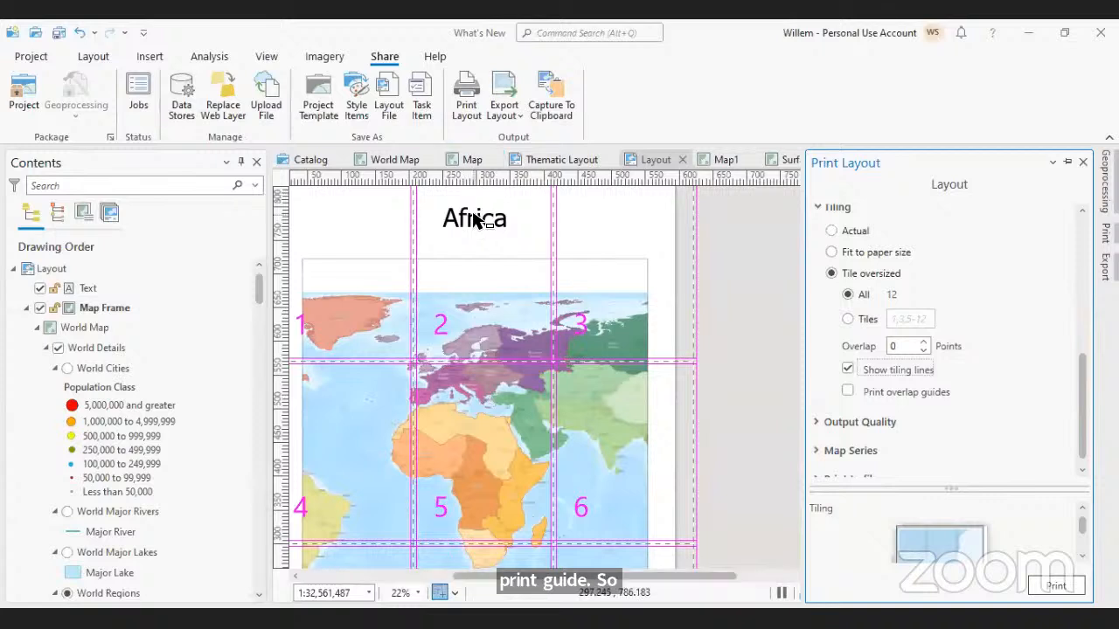
# Open the export settings for the Africa layout and widen the settings area to show the properties in full
pyautogui.click(513, 117)
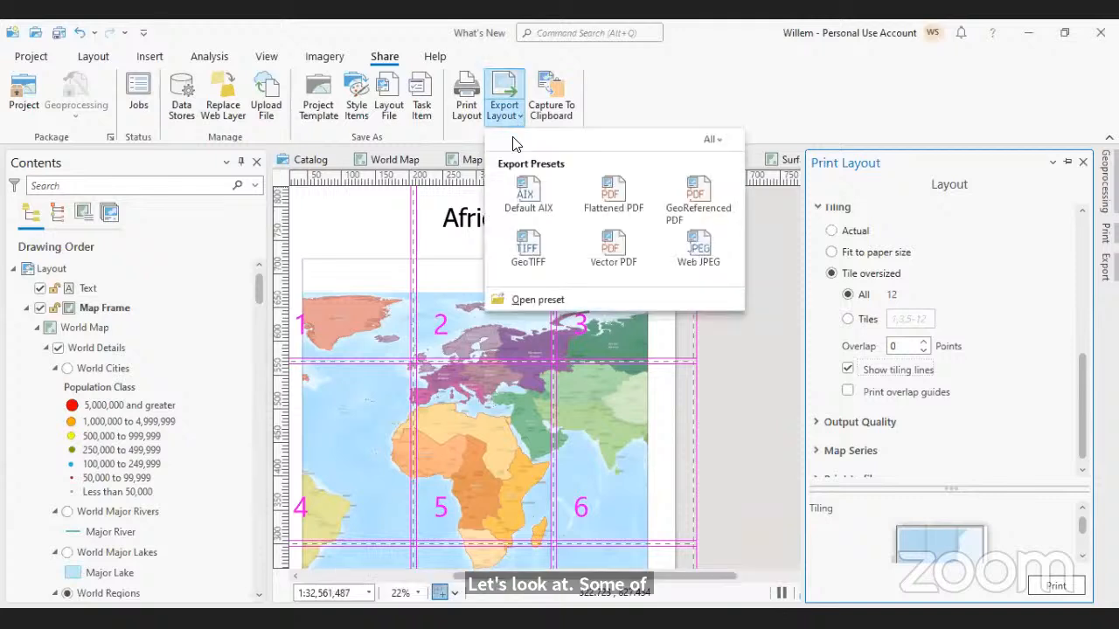
pyautogui.click(494, 92)
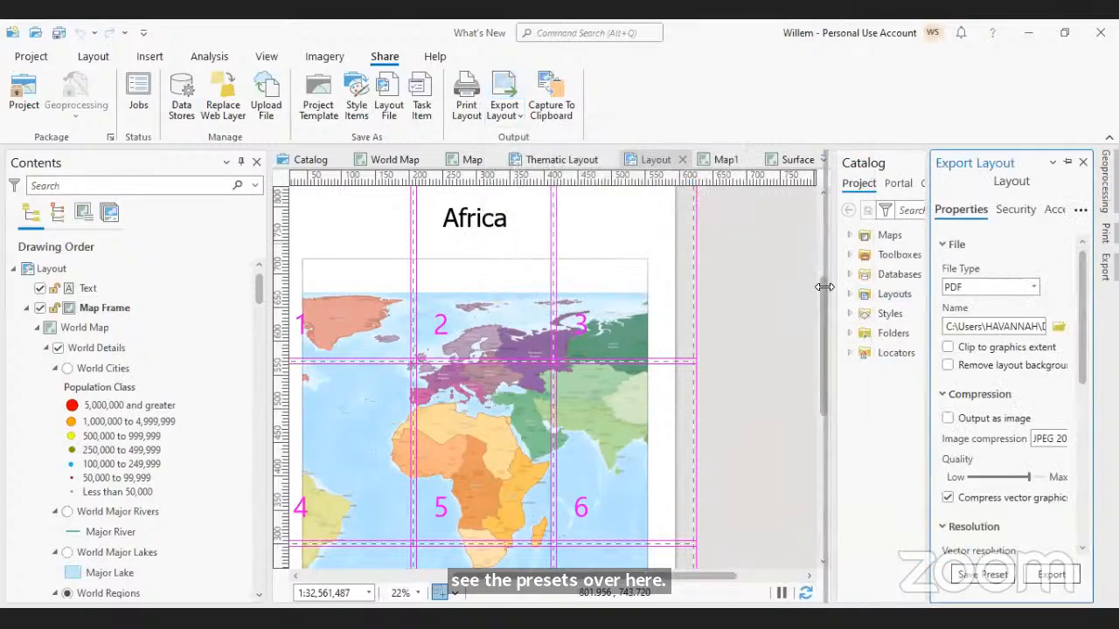
pyautogui.moveTo(824, 287); pyautogui.dragTo(824, 287)
pyautogui.scroll(-1, 823, 287)
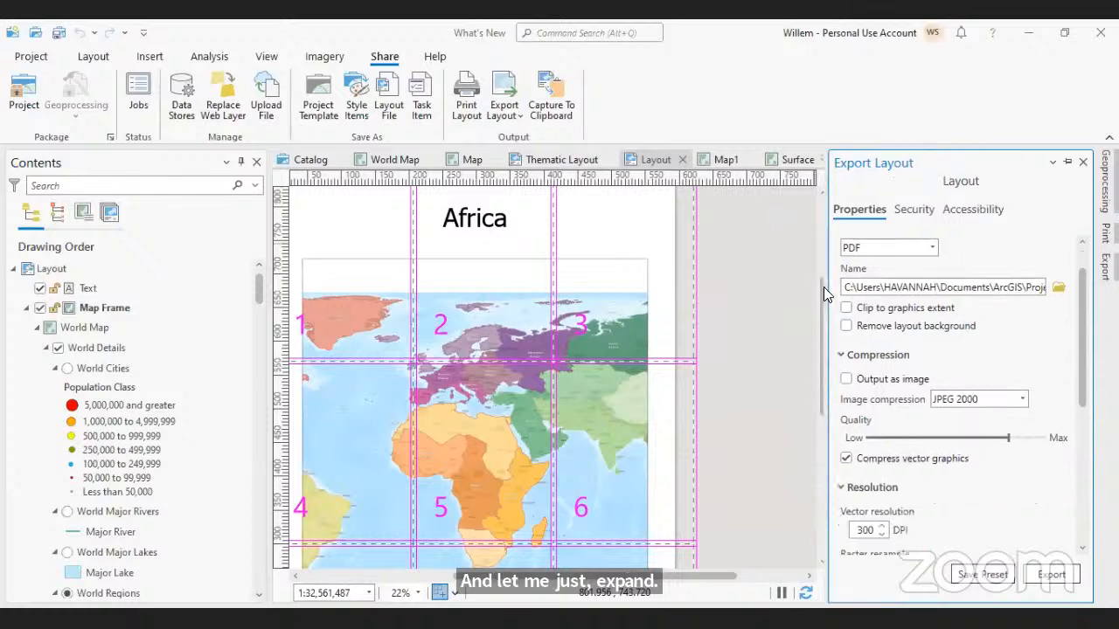
pyautogui.scroll(1, 967, 367)
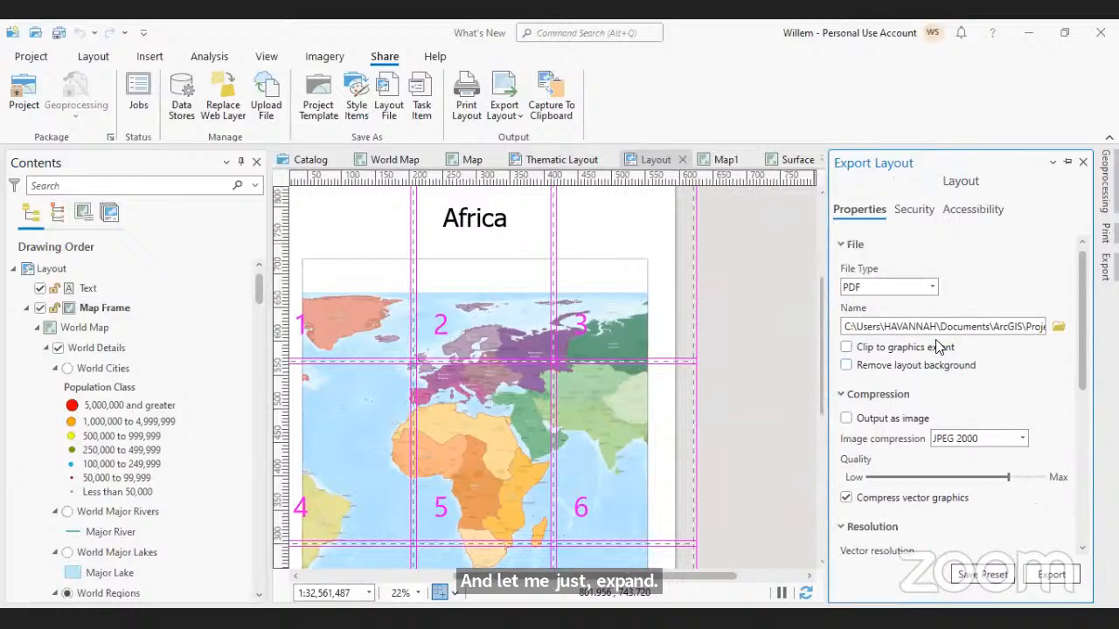
# Set the export file type to GIF and to JPEG in turn, reviewing the settings each format offers
pyautogui.click(932, 289)
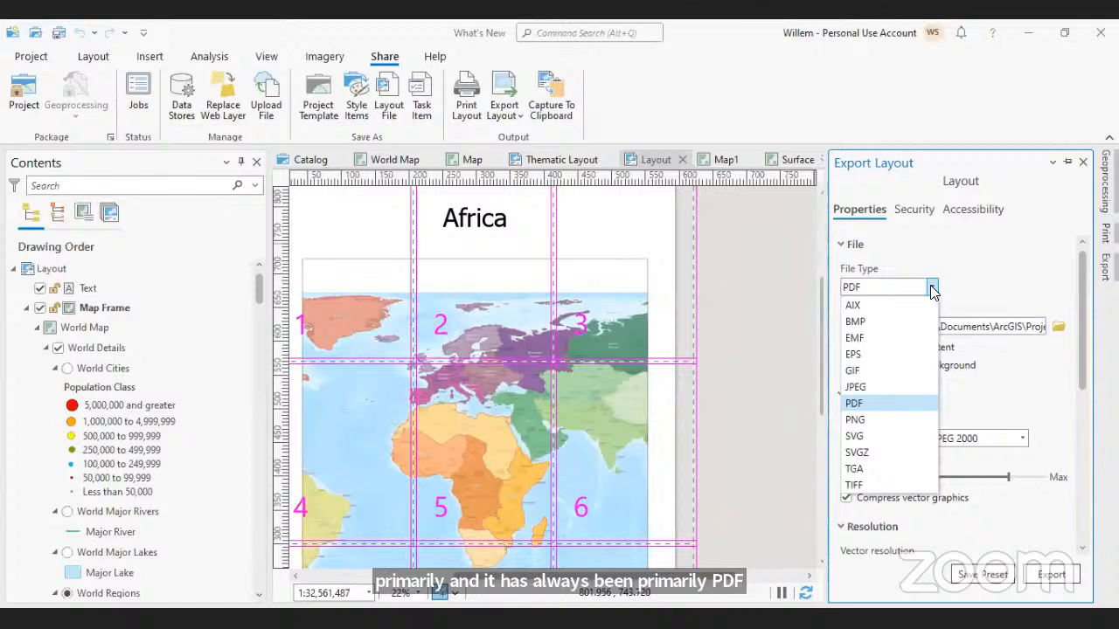
pyautogui.click(872, 371)
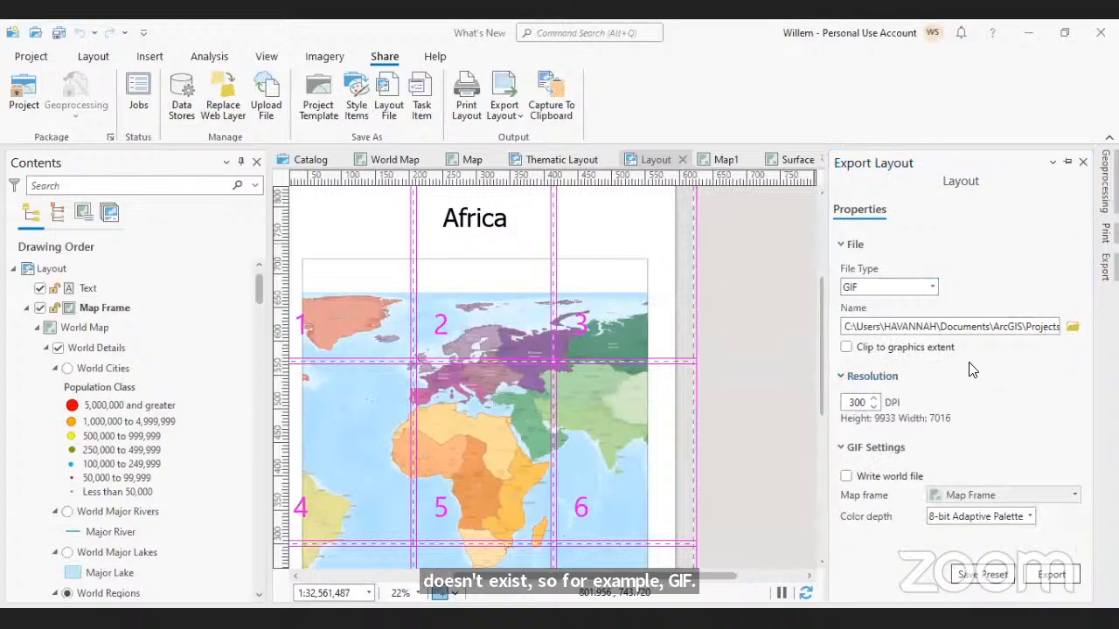
pyautogui.click(933, 289)
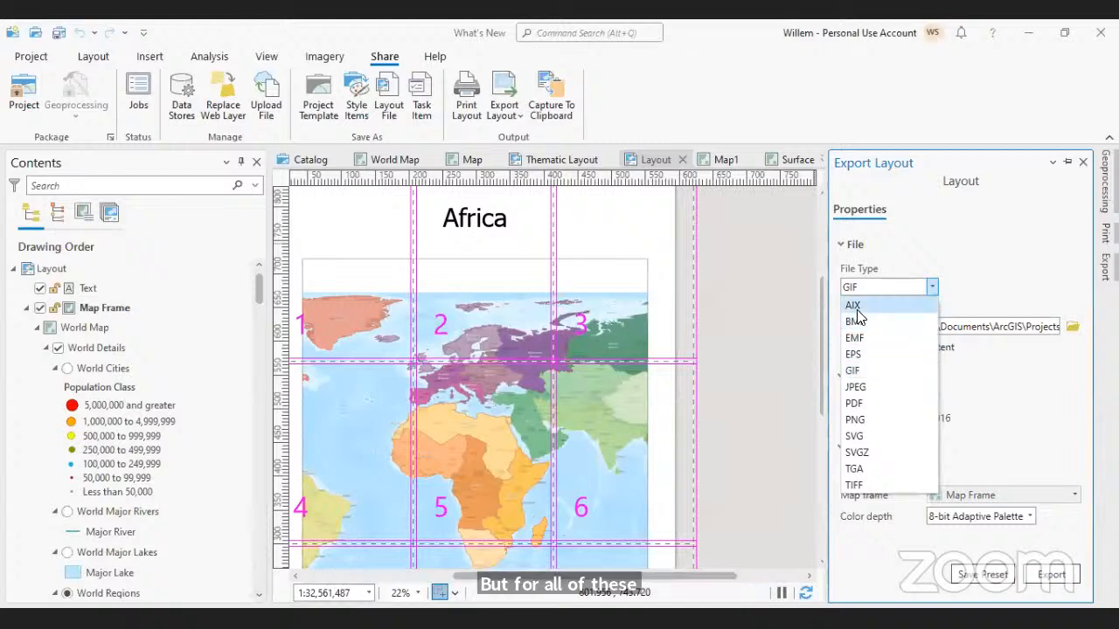
pyautogui.click(877, 387)
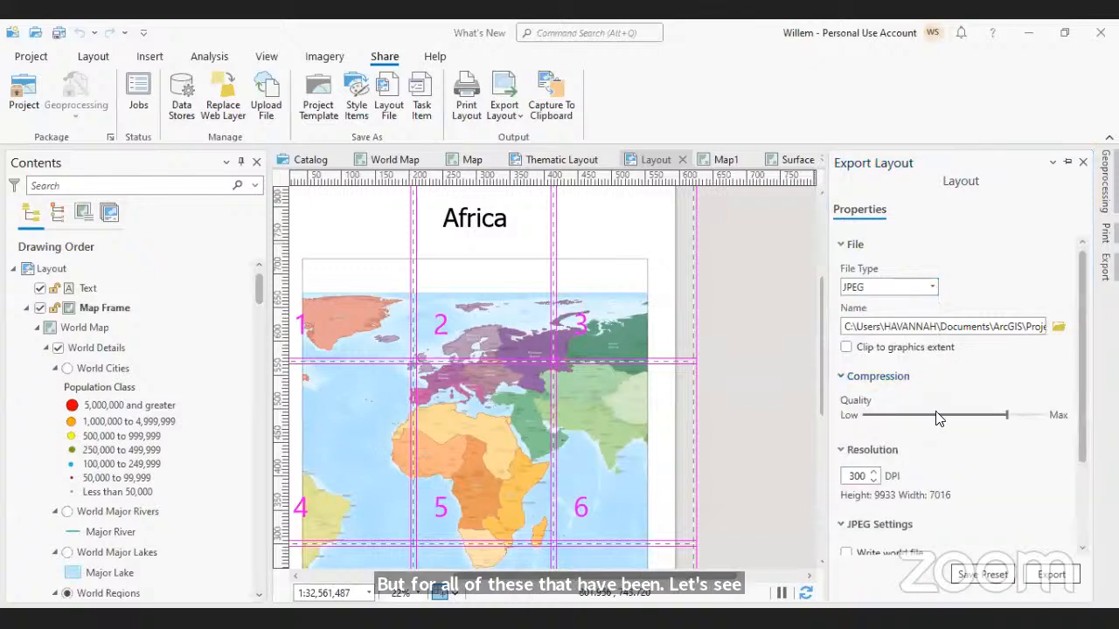
pyautogui.scroll(-3, 936, 418)
pyautogui.scroll(3, 879, 392)
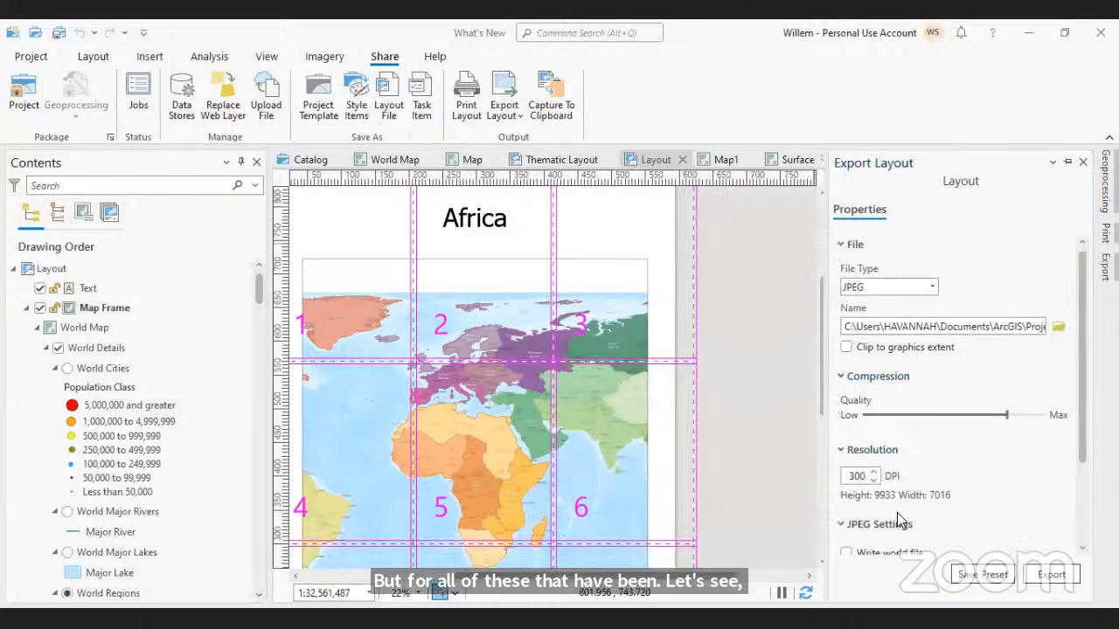
# Set the export file type to TIFF and review its compression, resolution and TIFF settings
pyautogui.click(931, 288)
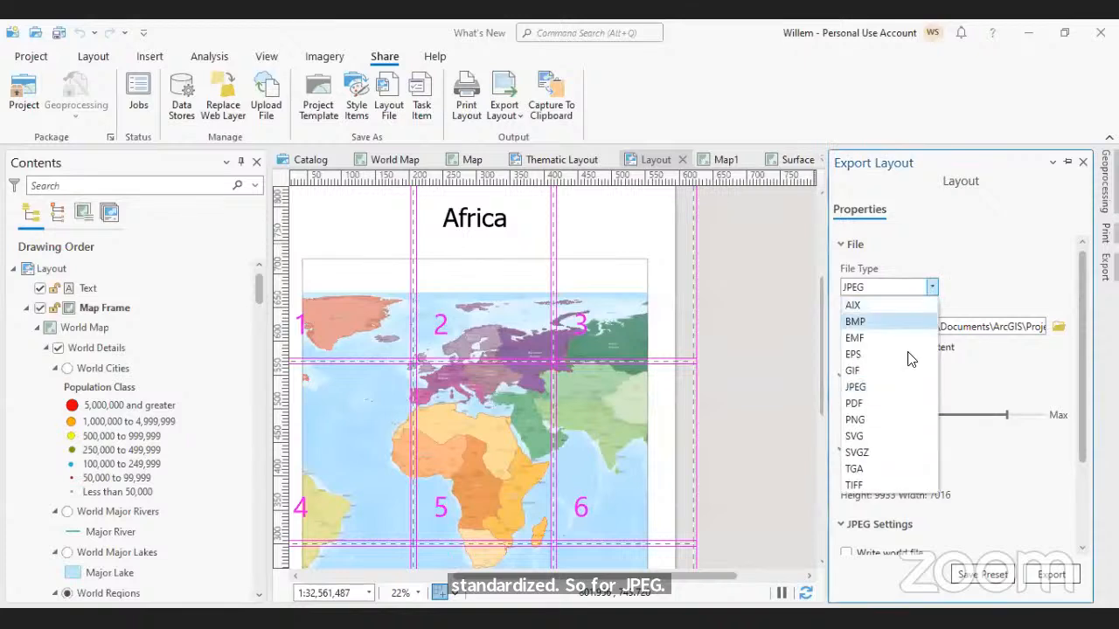
pyautogui.click(869, 484)
pyautogui.scroll(-3, 909, 467)
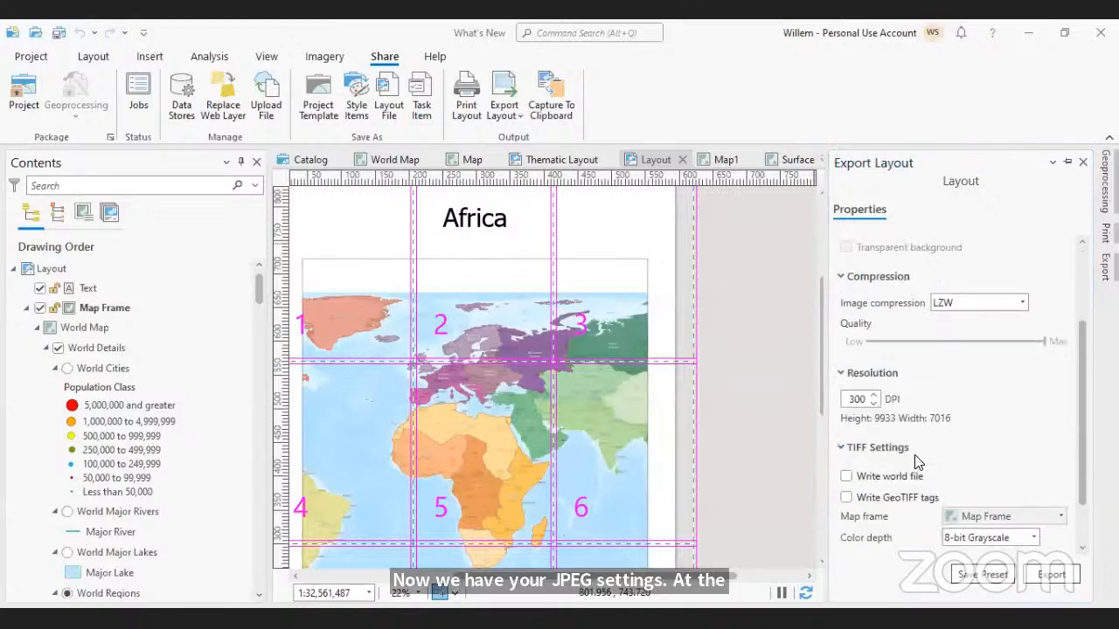
pyautogui.scroll(-1, 917, 462)
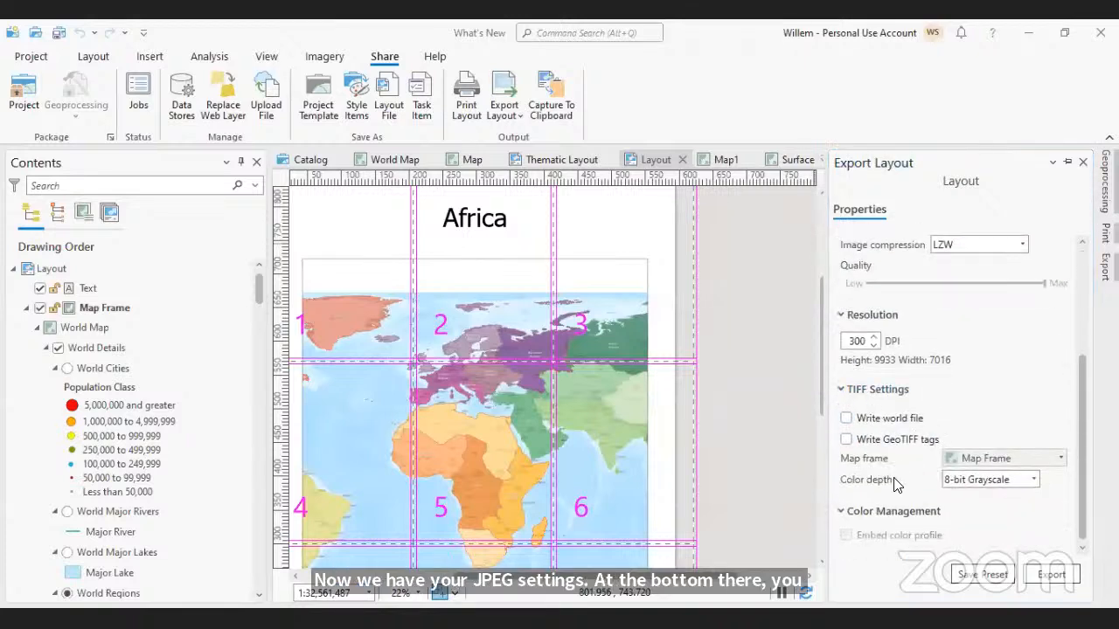
pyautogui.scroll(4, 909, 455)
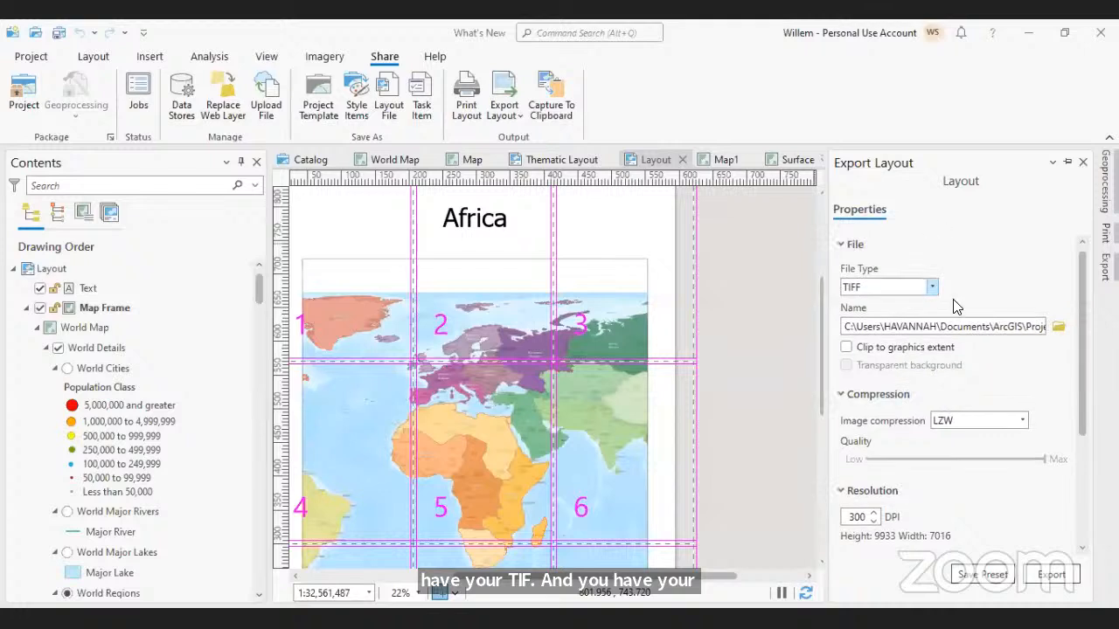
# Set the export file type to PNG and review its settings
pyautogui.click(932, 287)
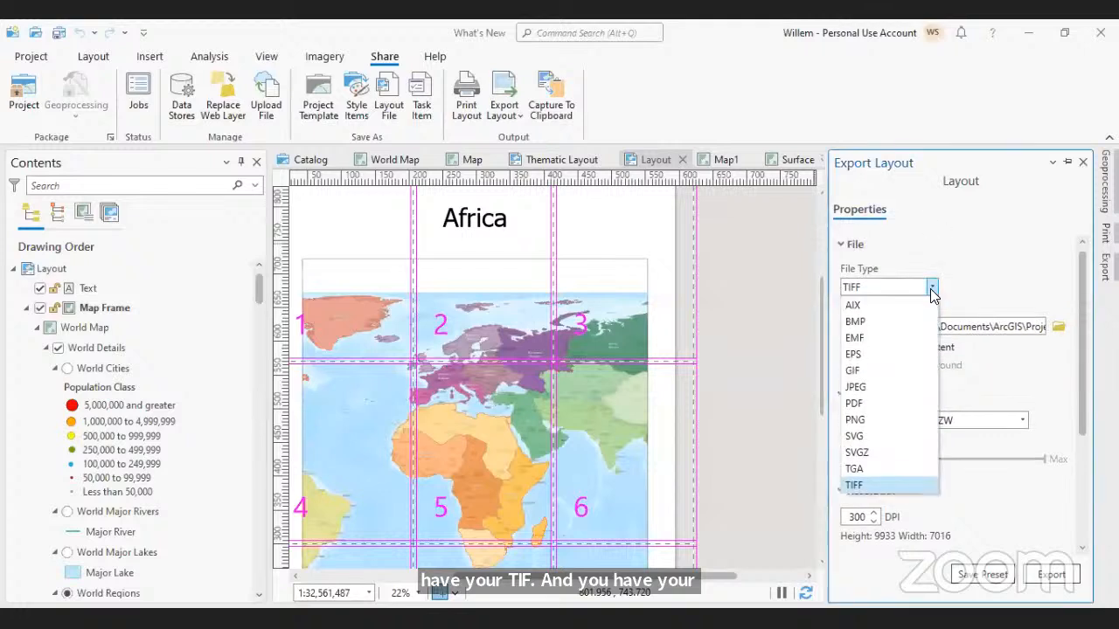
pyautogui.click(876, 422)
pyautogui.scroll(-1, 900, 414)
pyautogui.scroll(1, 912, 419)
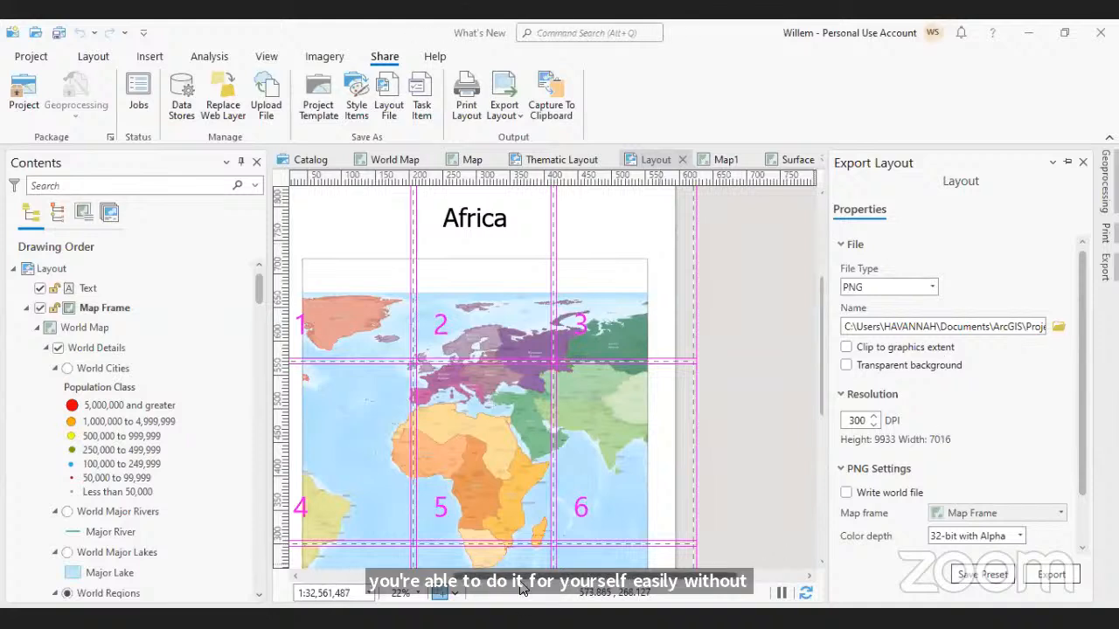
pyautogui.moveTo(523, 577); pyautogui.dragTo(470, 576)
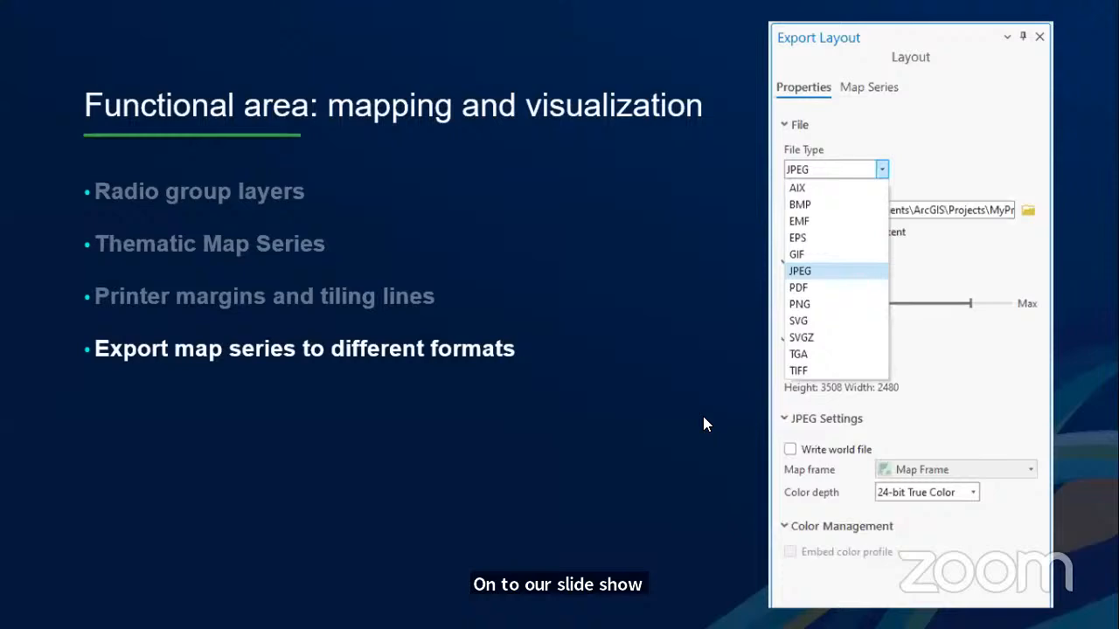
pyautogui.click(46, 614)
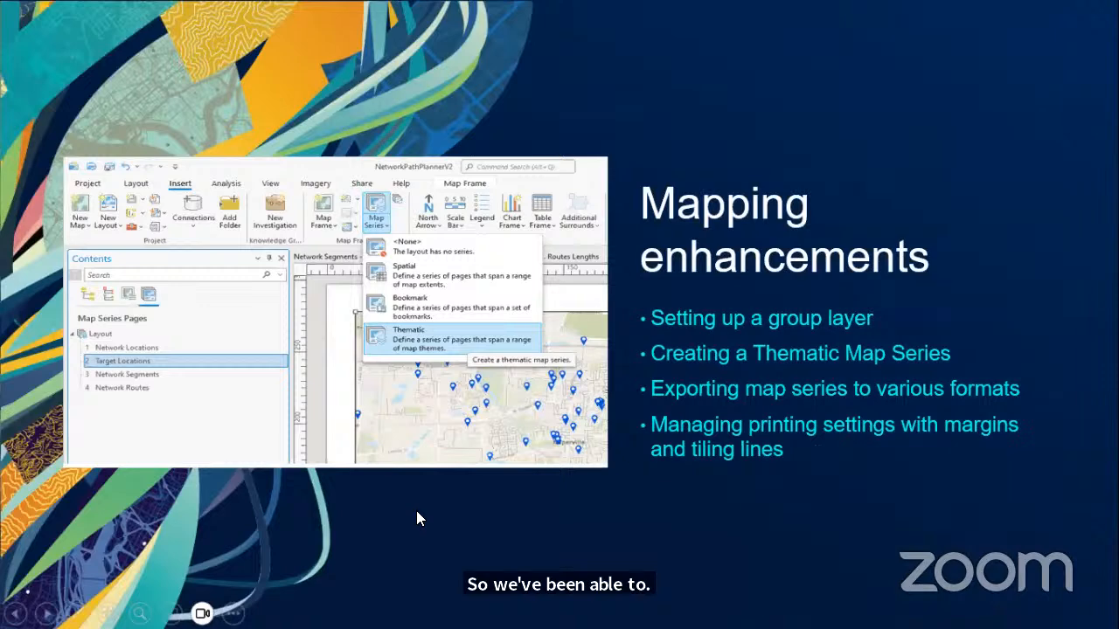
pyautogui.press('Right')
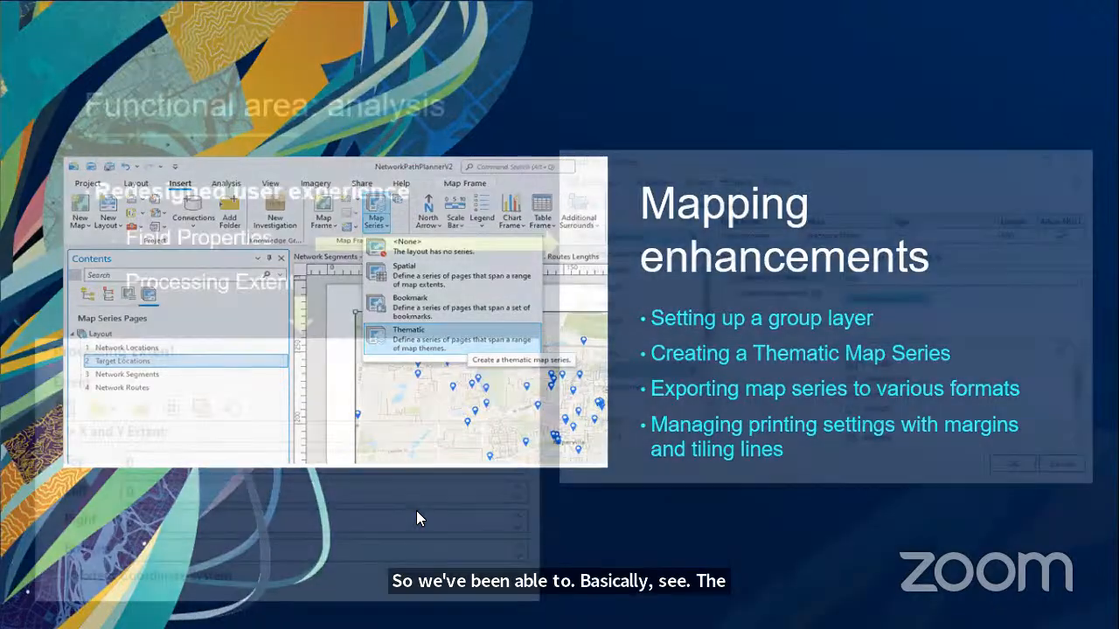
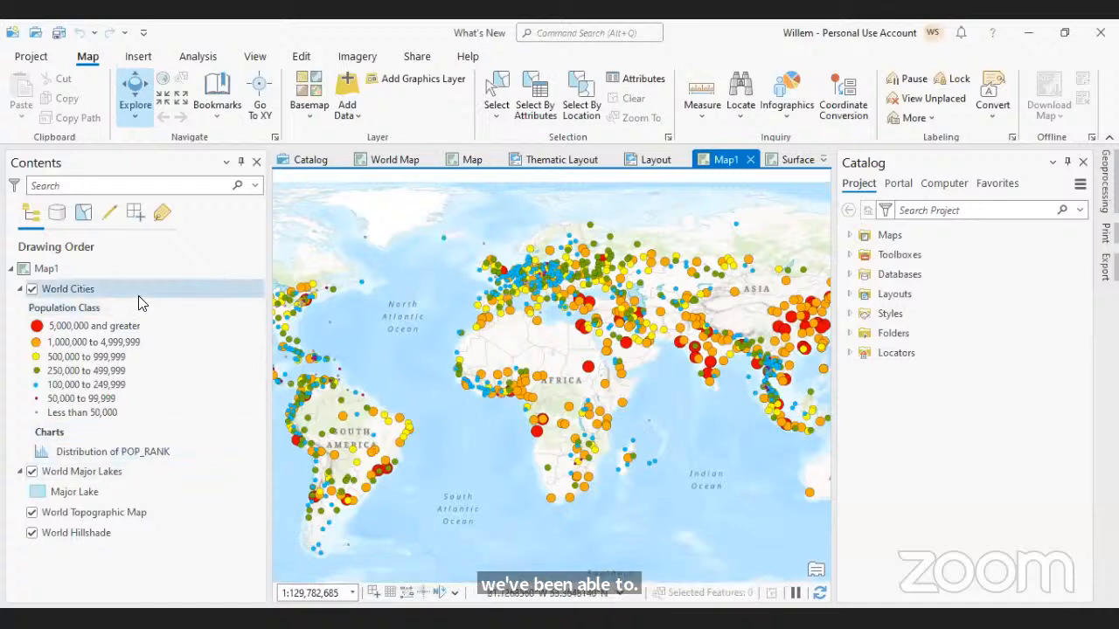
# View the chart types that can be created for the World Cities layer in Map1
pyautogui.click(77, 294)
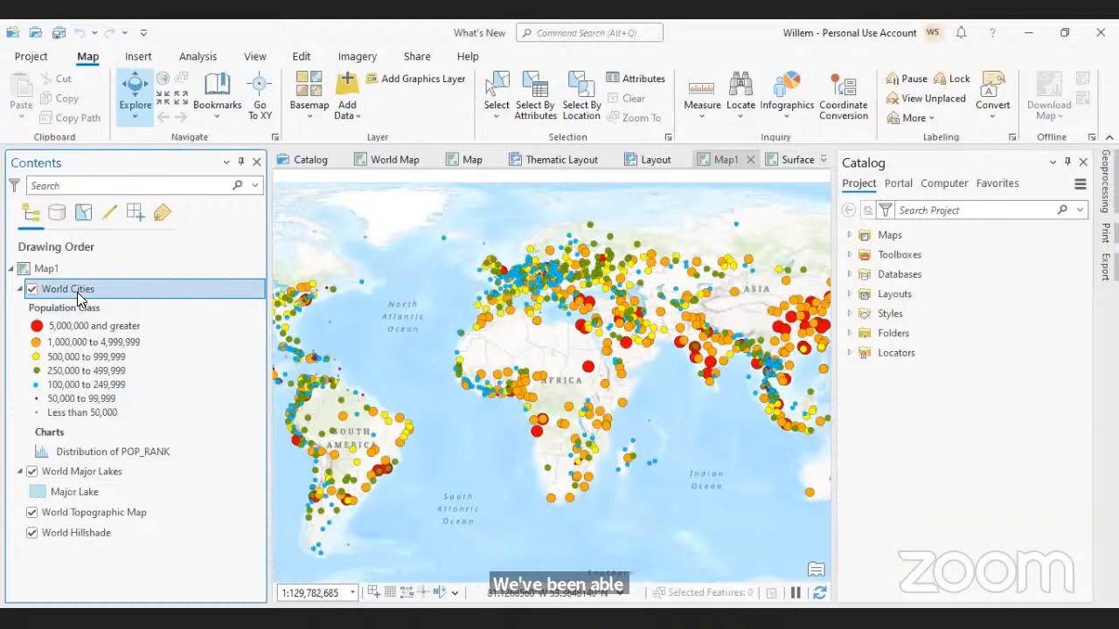
pyautogui.rightClick(77, 292)
pyautogui.moveTo(178, 217)
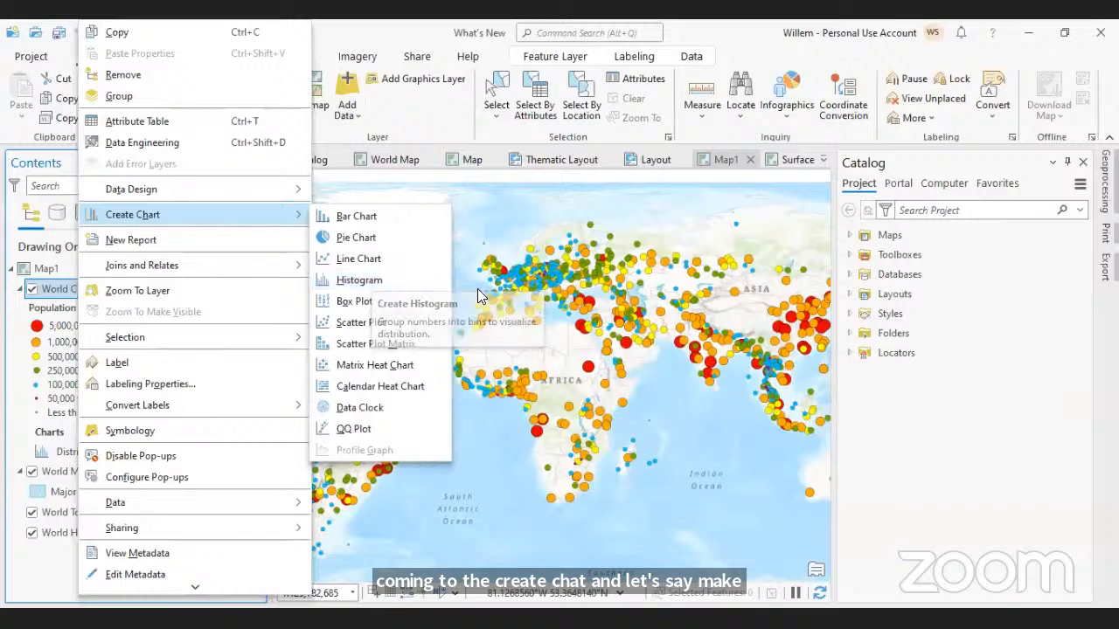
pyautogui.click(13, 569)
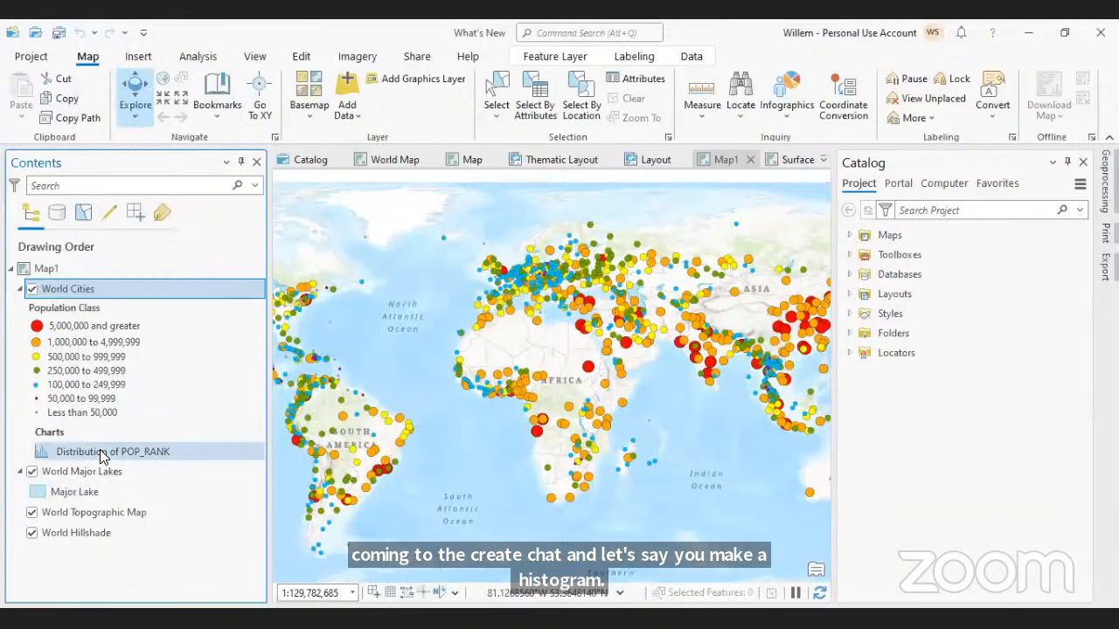
# Open the Distribution of POP_RANK histogram of World Cities and dock its enlarged view as a tab beside the map views
pyautogui.doubleClick(103, 450)
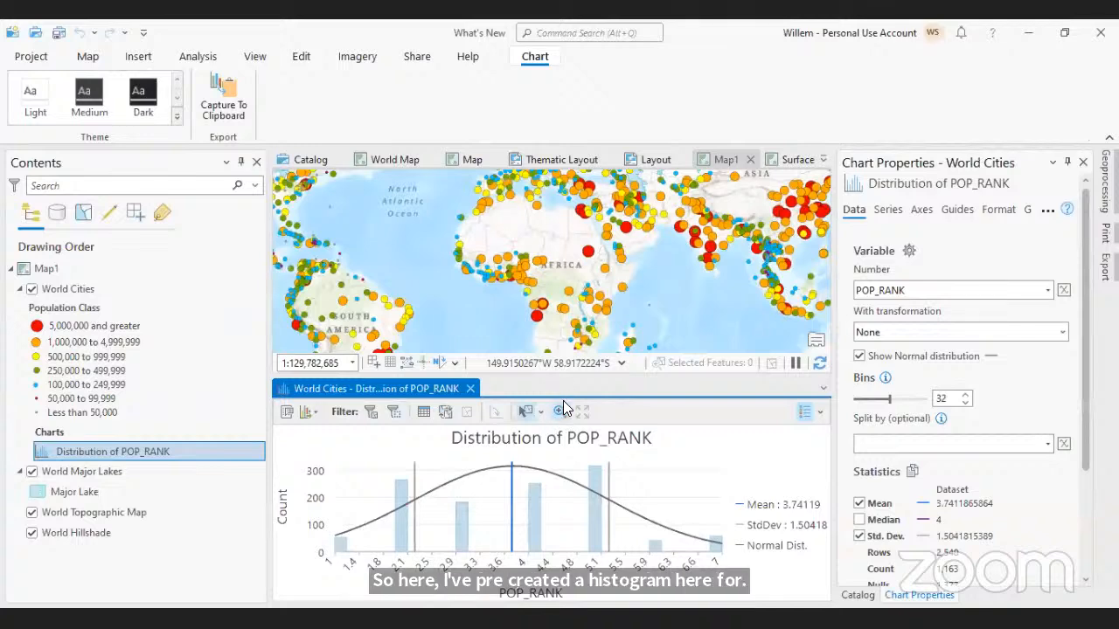
pyautogui.moveTo(570, 371); pyautogui.dragTo(572, 211)
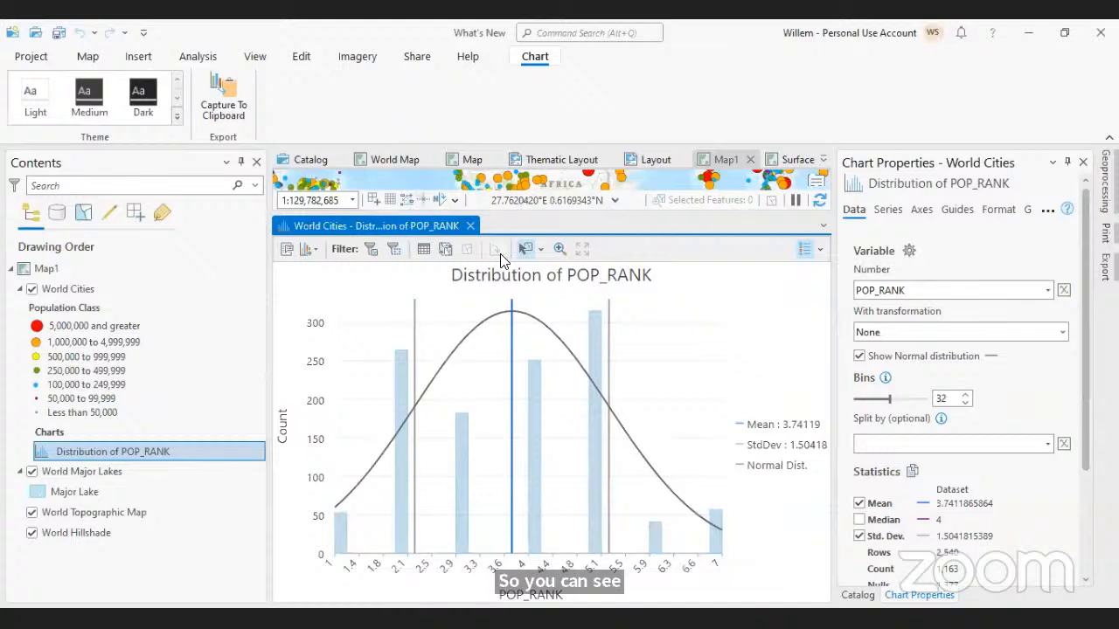
pyautogui.moveTo(420, 226); pyautogui.dragTo(552, 384)
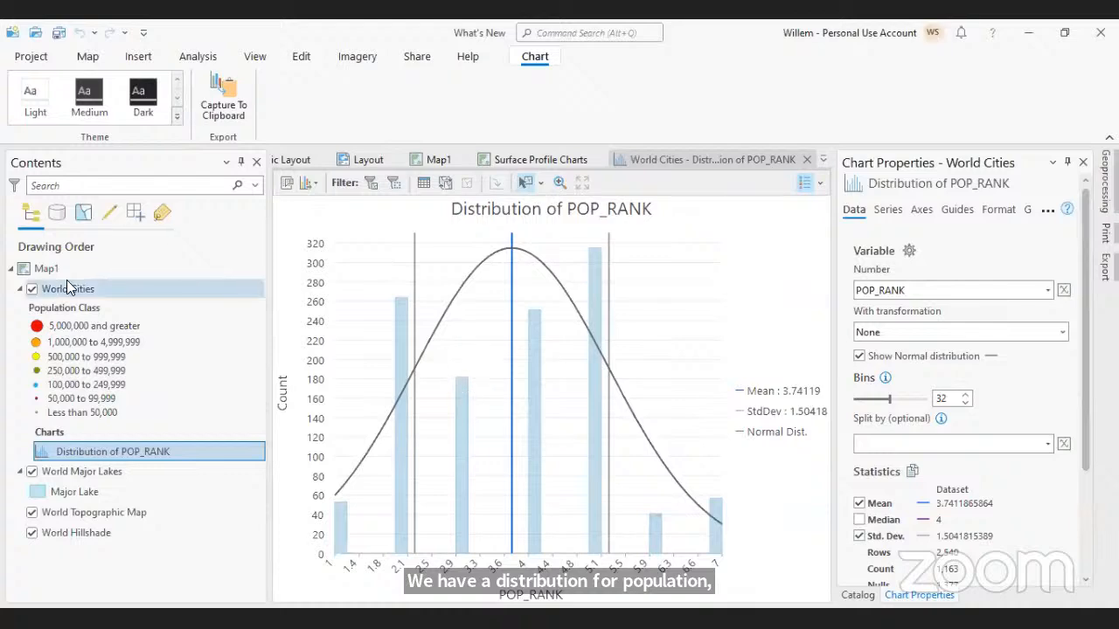
# Inspect the population rank and class attributes of Khartoum and Bishkek in Map1
pyautogui.click(425, 156)
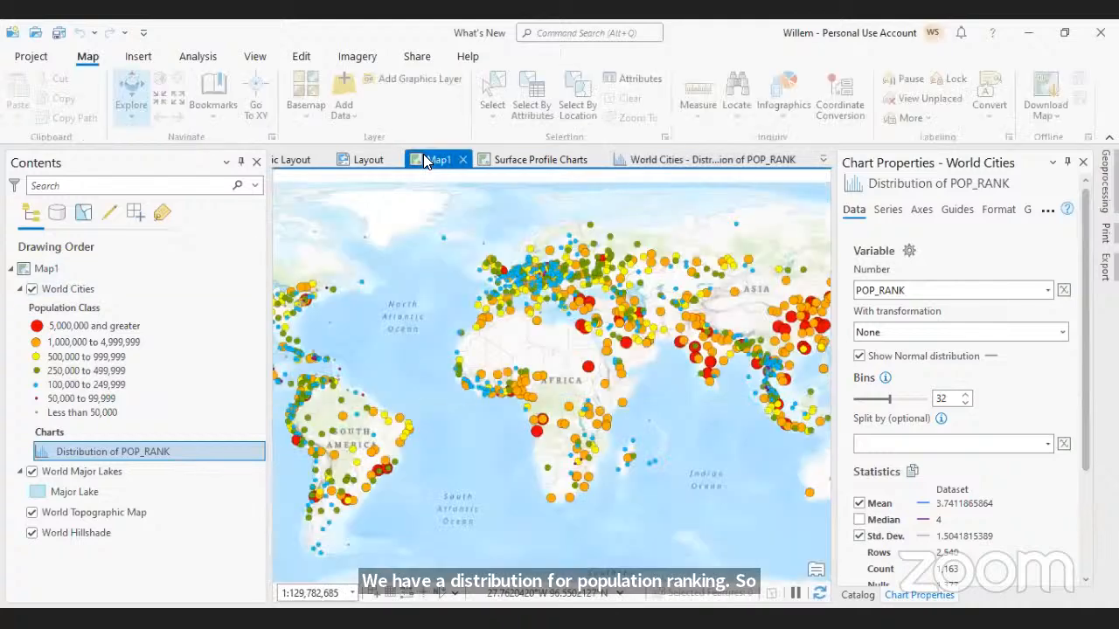
pyautogui.click(586, 369)
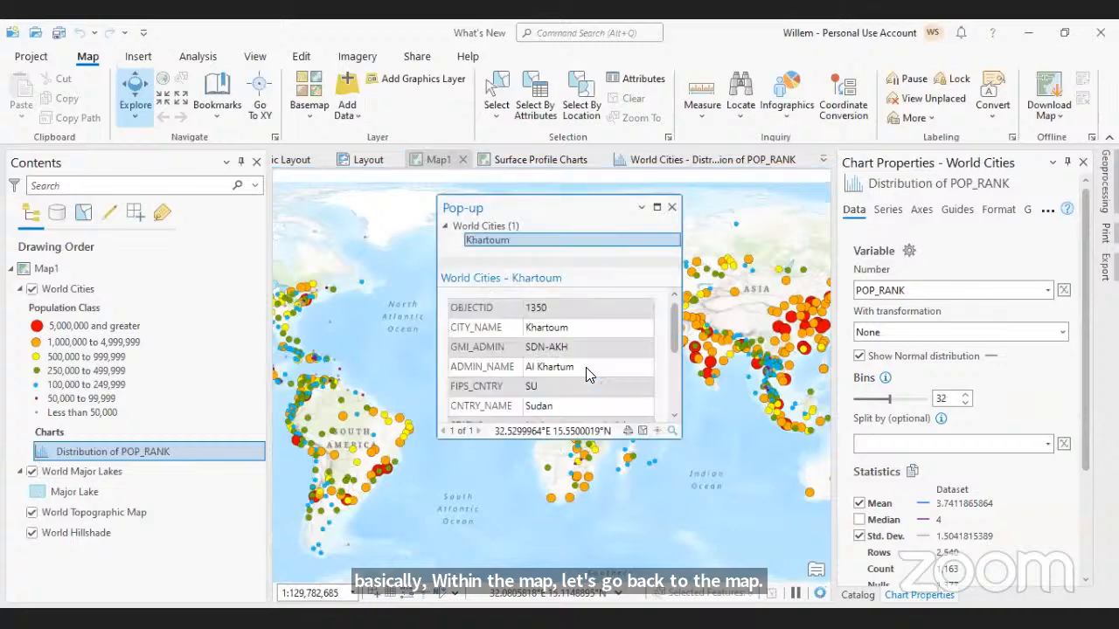
pyautogui.scroll(-5, 589, 373)
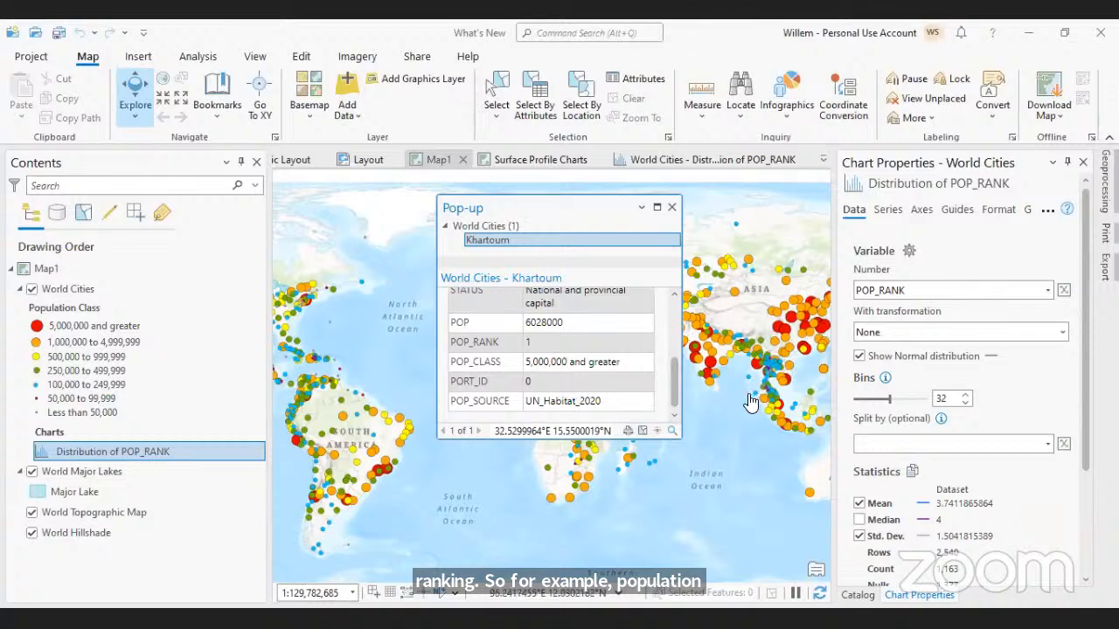
pyautogui.click(699, 301)
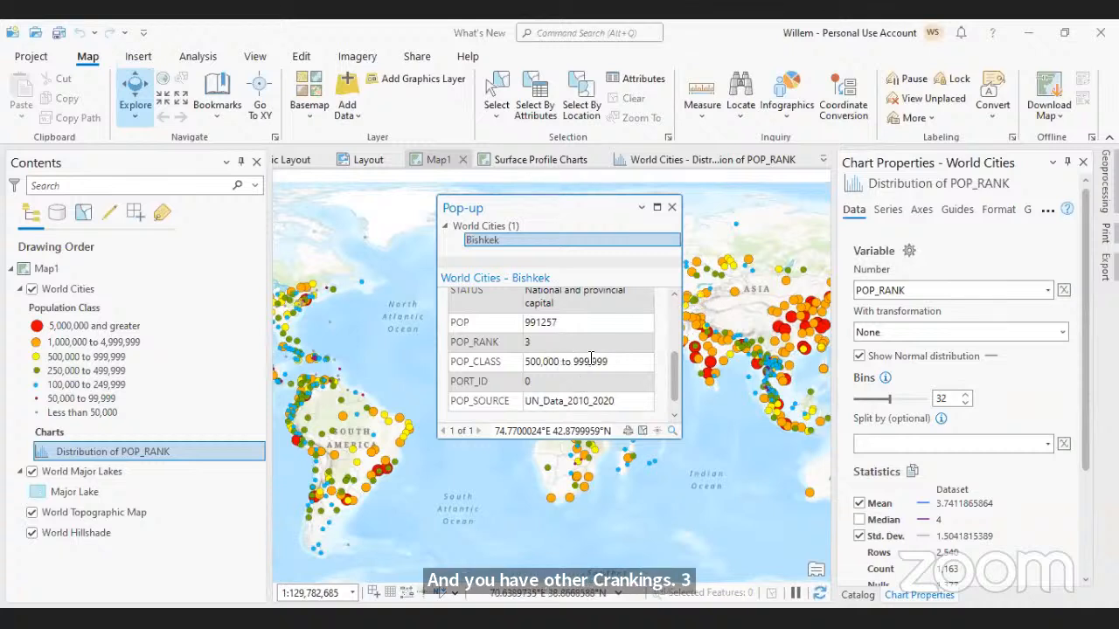
pyautogui.click(671, 209)
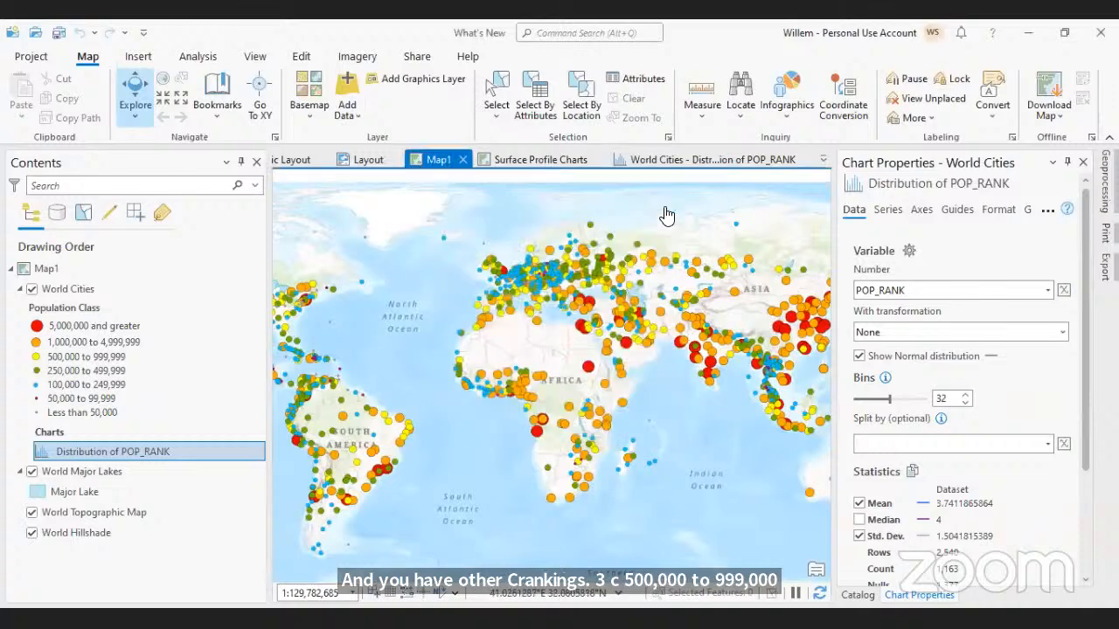
# Return to the POP_RANK histogram and review its number field choices, statistics and available split fields
pyautogui.click(693, 166)
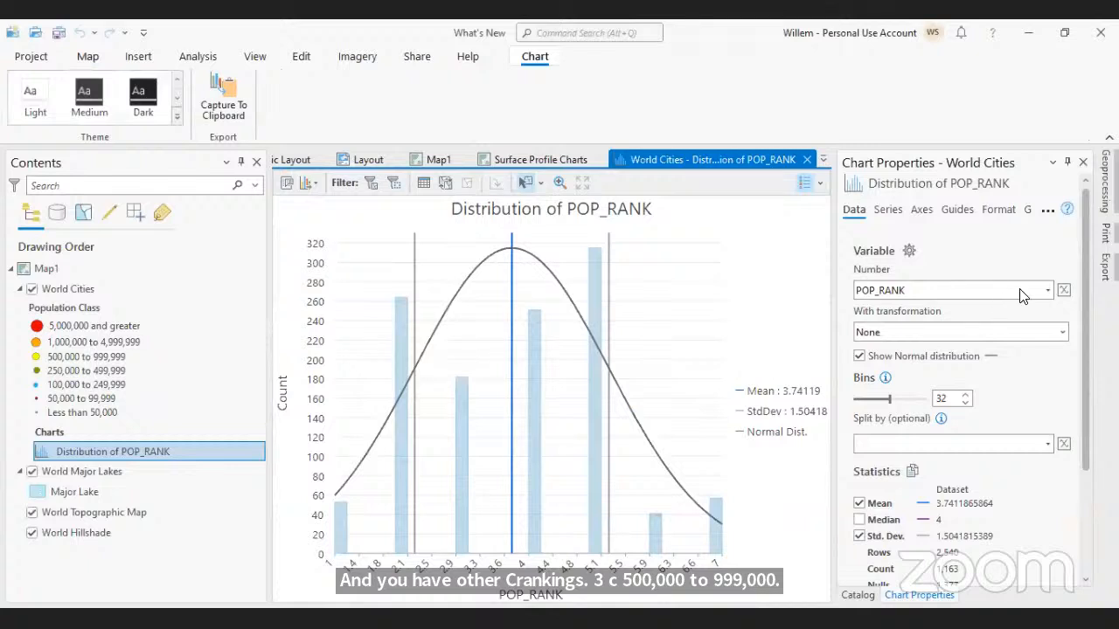
pyautogui.click(1048, 291)
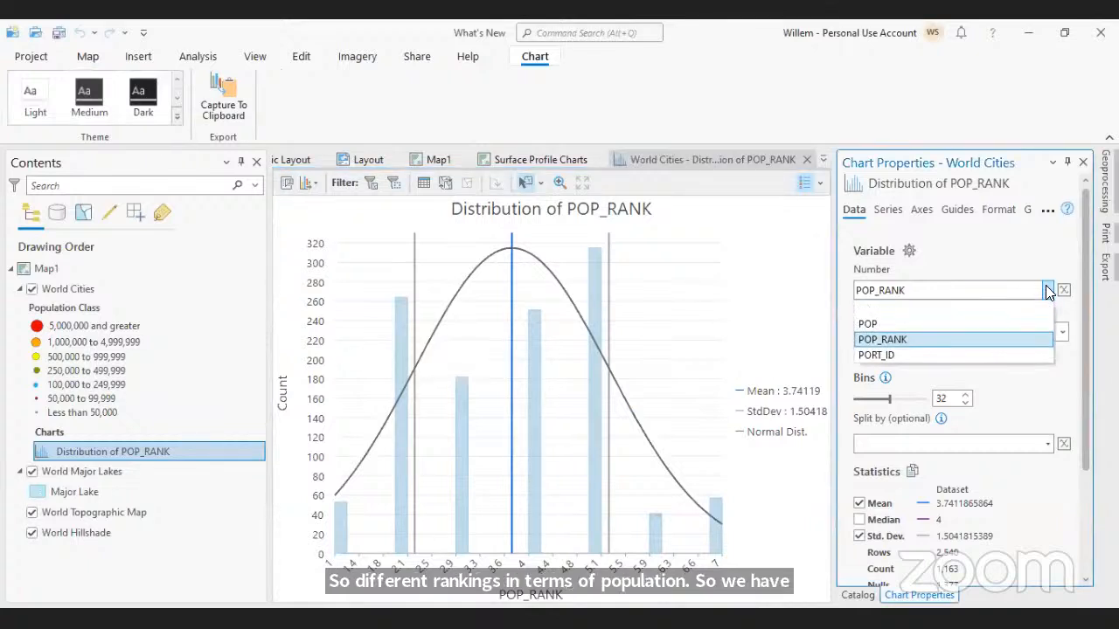
pyautogui.click(1048, 291)
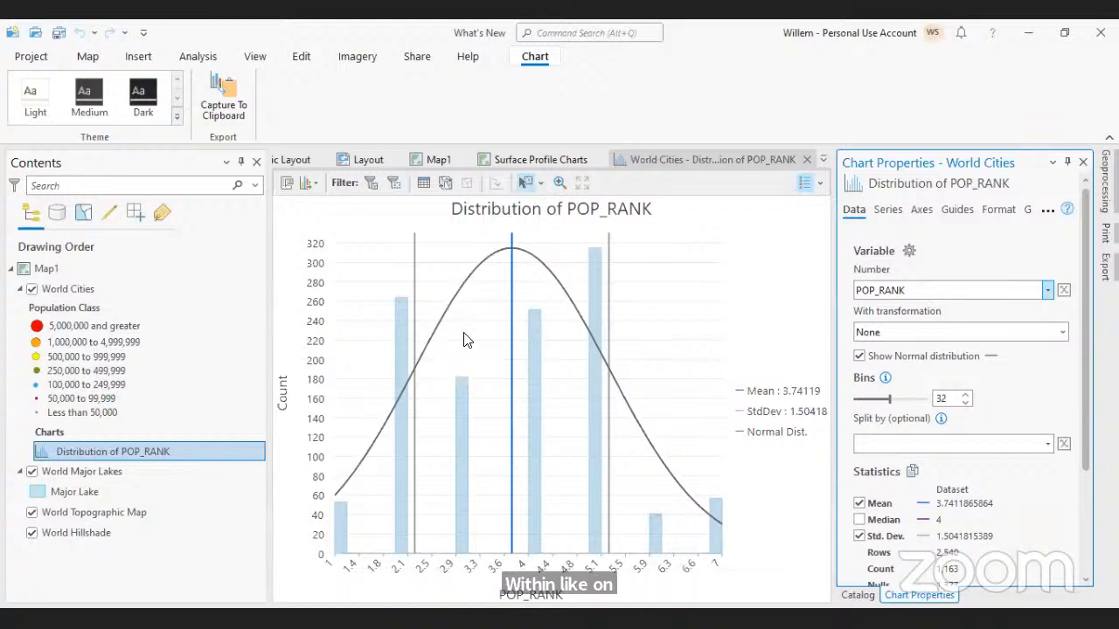
pyautogui.moveTo(512, 243)
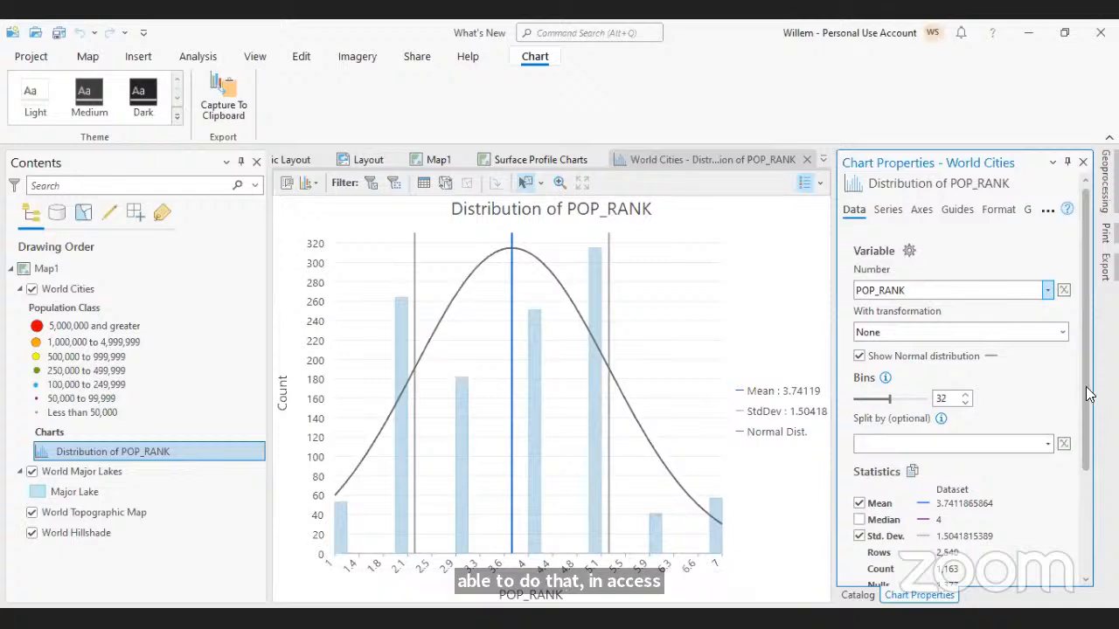
pyautogui.scroll(-3, 1086, 398)
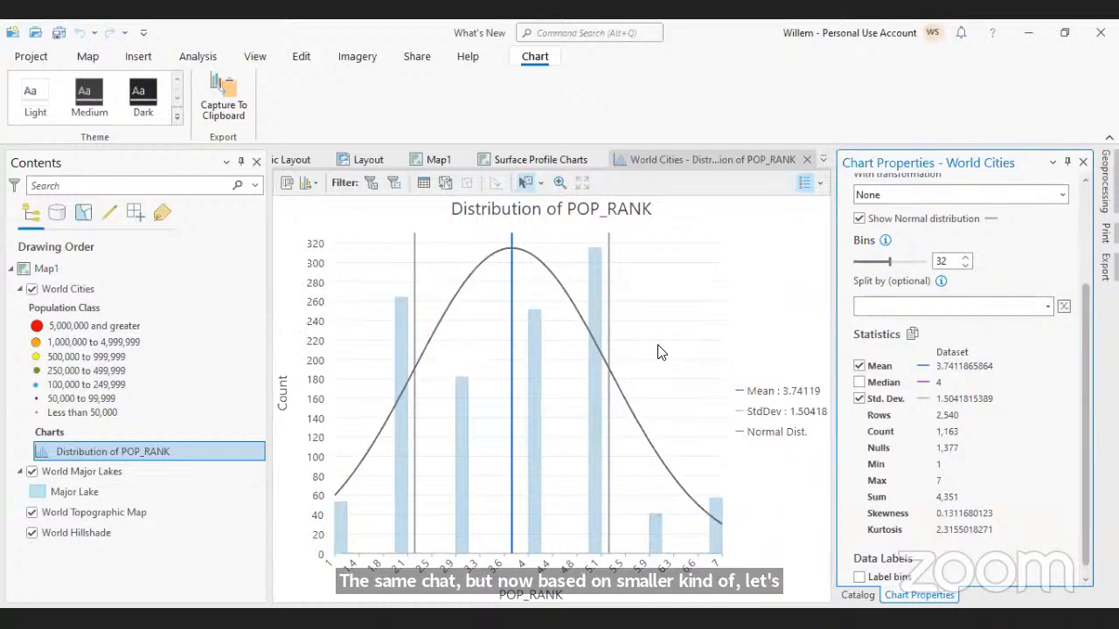
pyautogui.click(1047, 307)
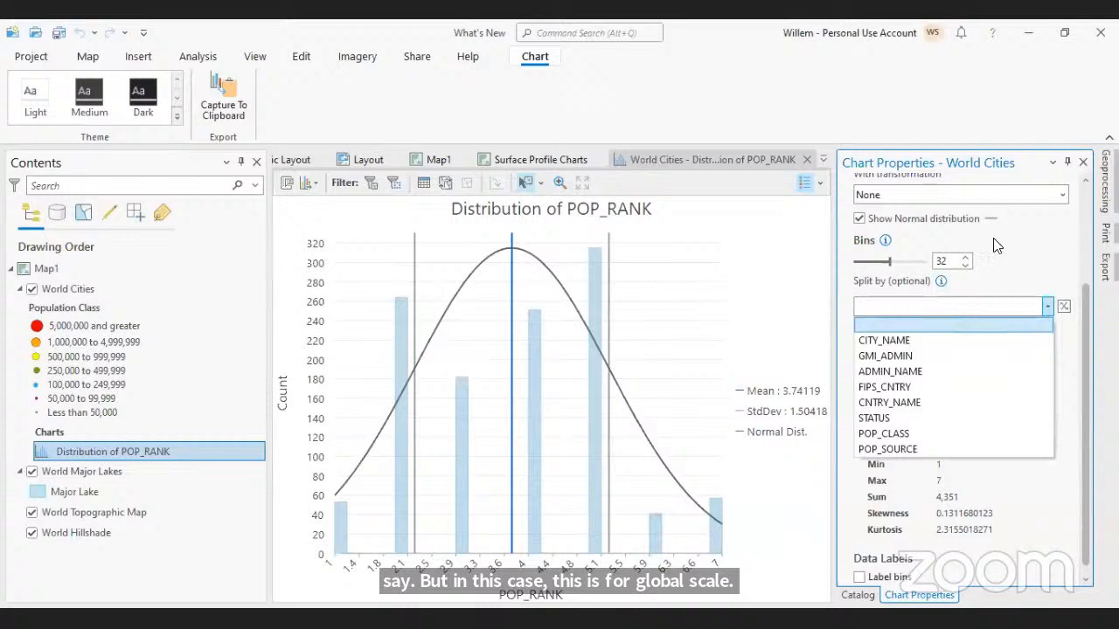
pyautogui.click(1051, 250)
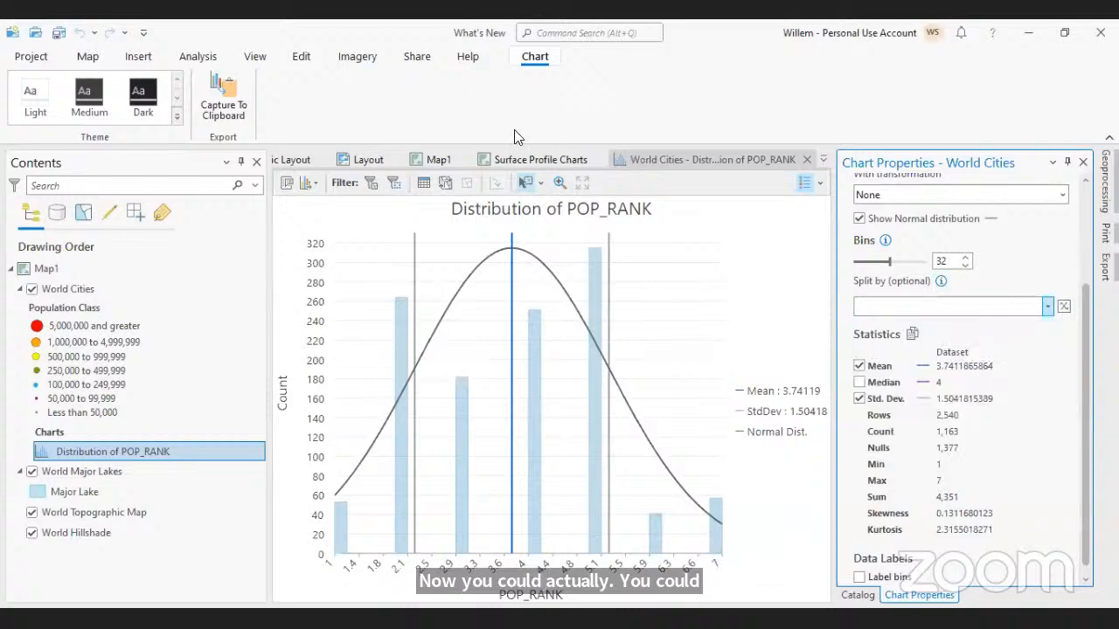
# Check the country name and population attributes of Brazzaville in Map1
pyautogui.click(437, 159)
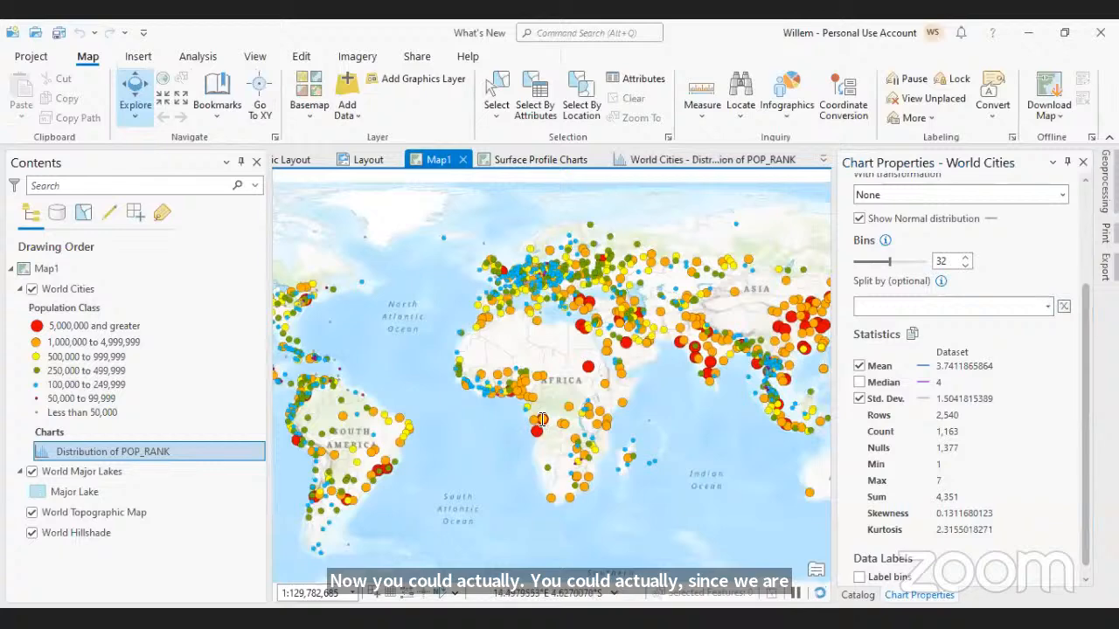
pyautogui.click(542, 428)
pyautogui.moveTo(672, 335); pyautogui.dragTo(650, 360)
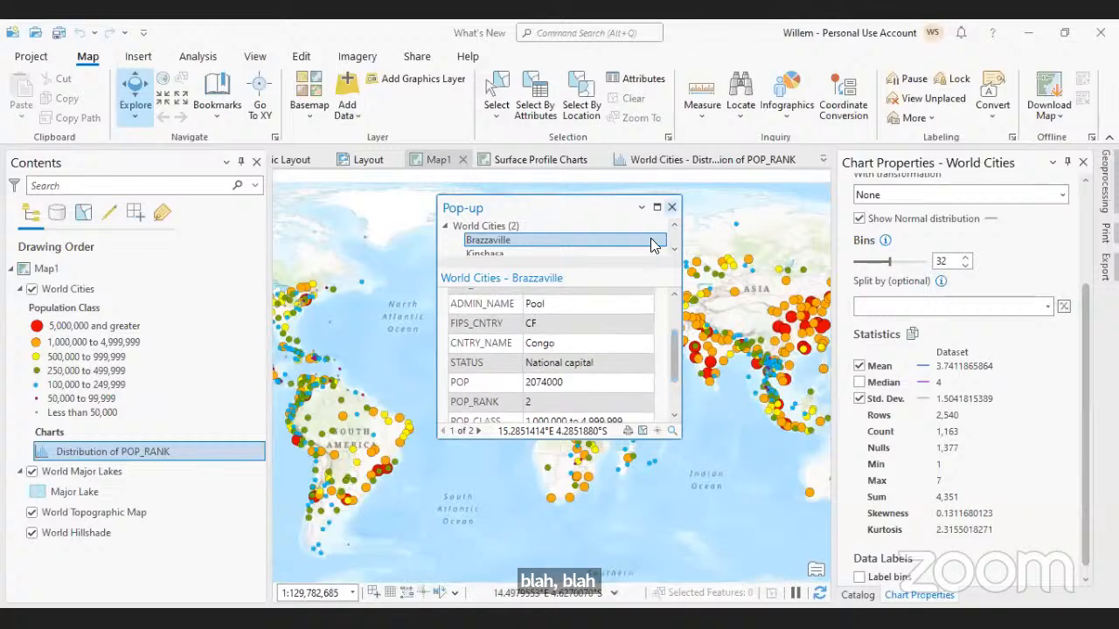
pyautogui.click(671, 210)
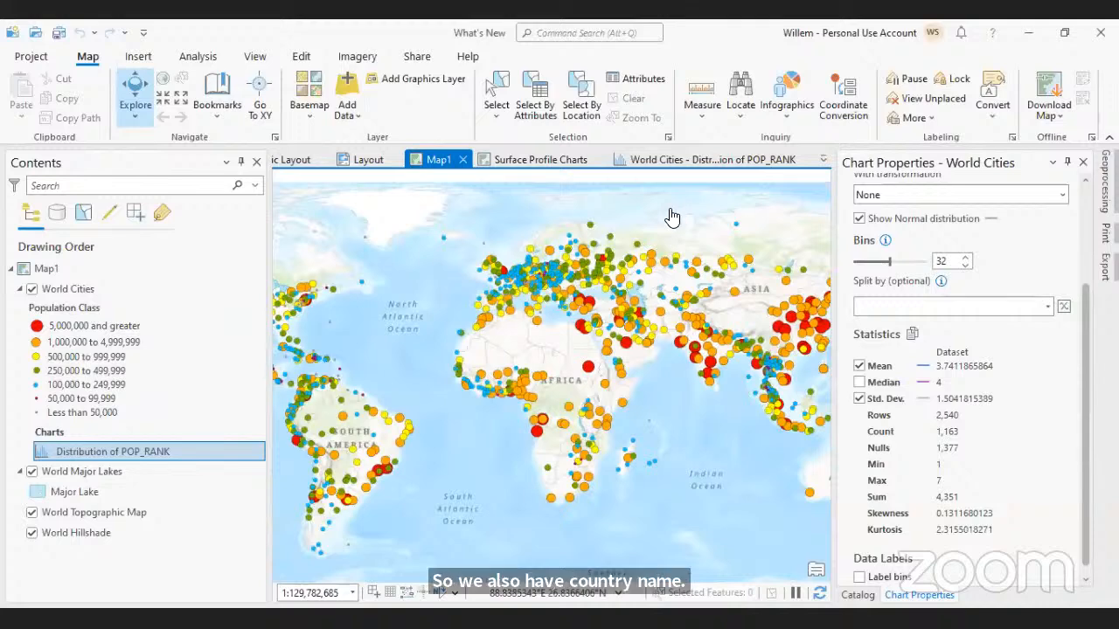
# Split the POP_RANK histogram by CNTRY_NAME, adding all of the field's unique values
pyautogui.click(699, 160)
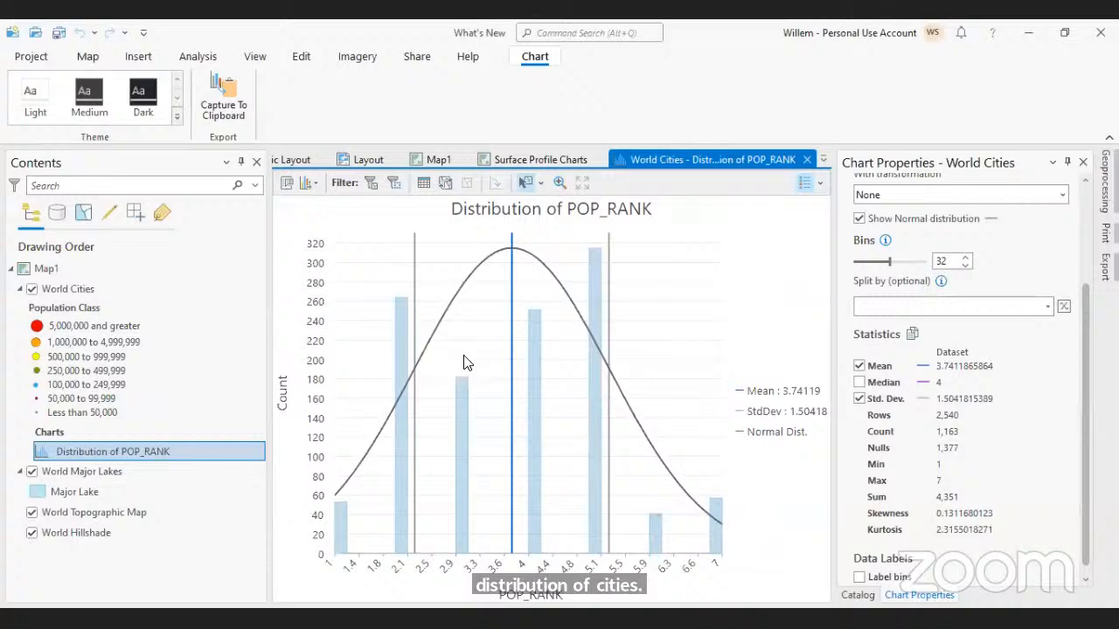
pyautogui.click(1045, 307)
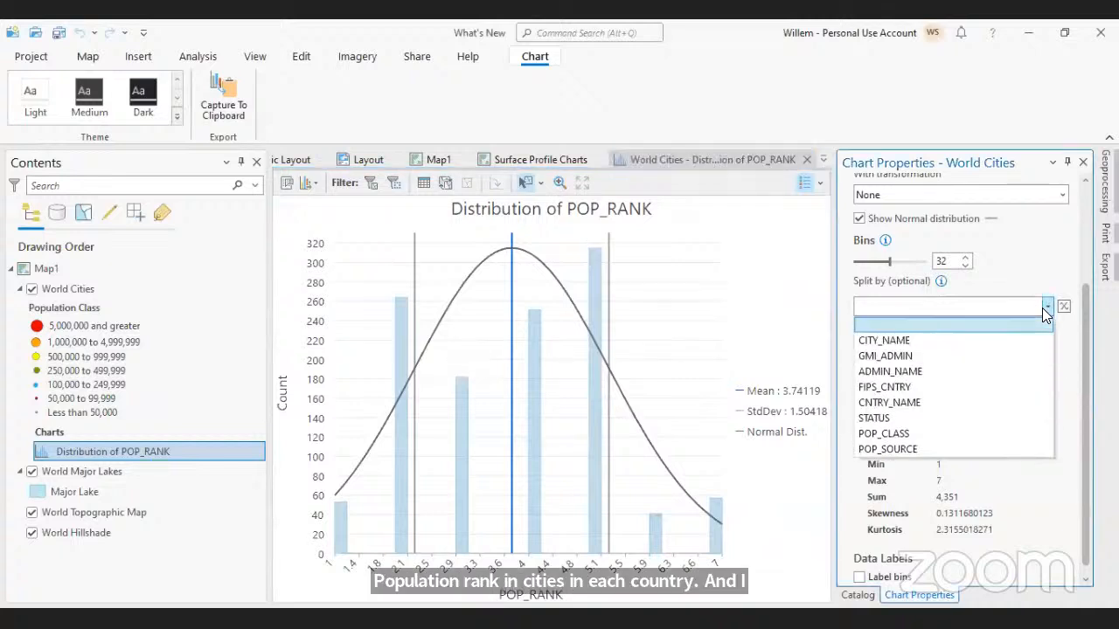
pyautogui.click(865, 402)
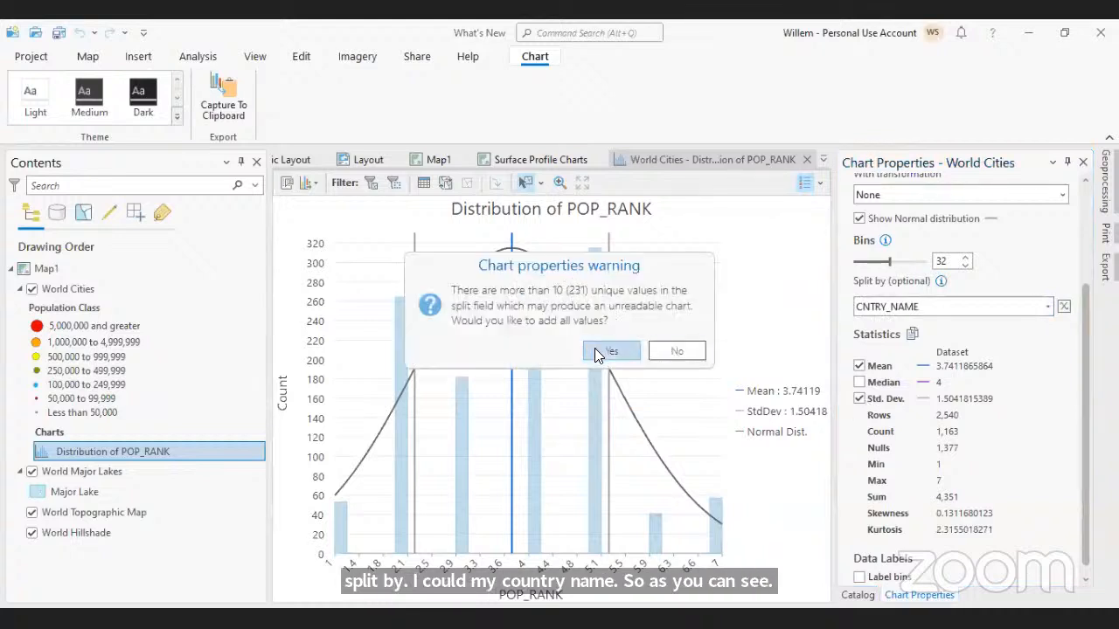
pyautogui.click(595, 352)
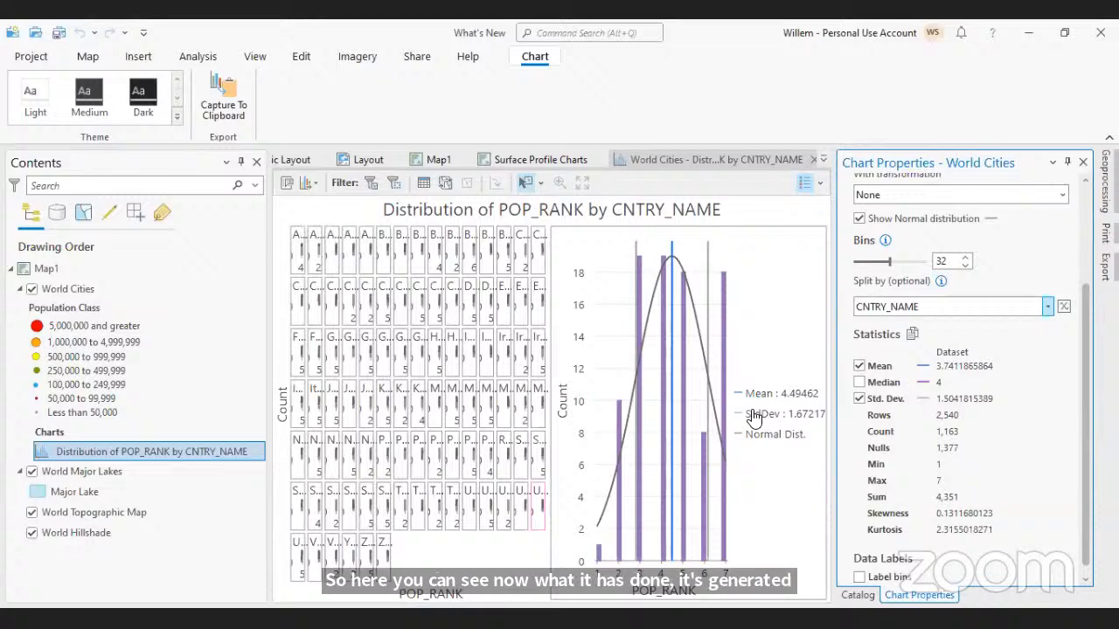
# Preview the POP_RANK distributions of several countries, including Spain, from the grid of mini charts
pyautogui.moveTo(722, 418)
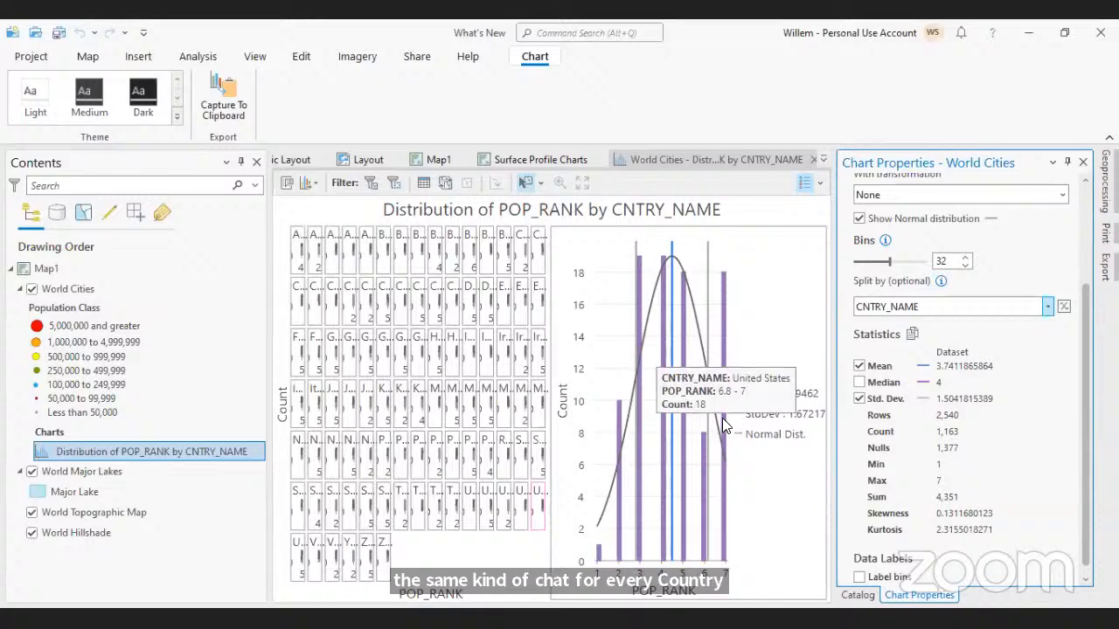
pyautogui.click(374, 521)
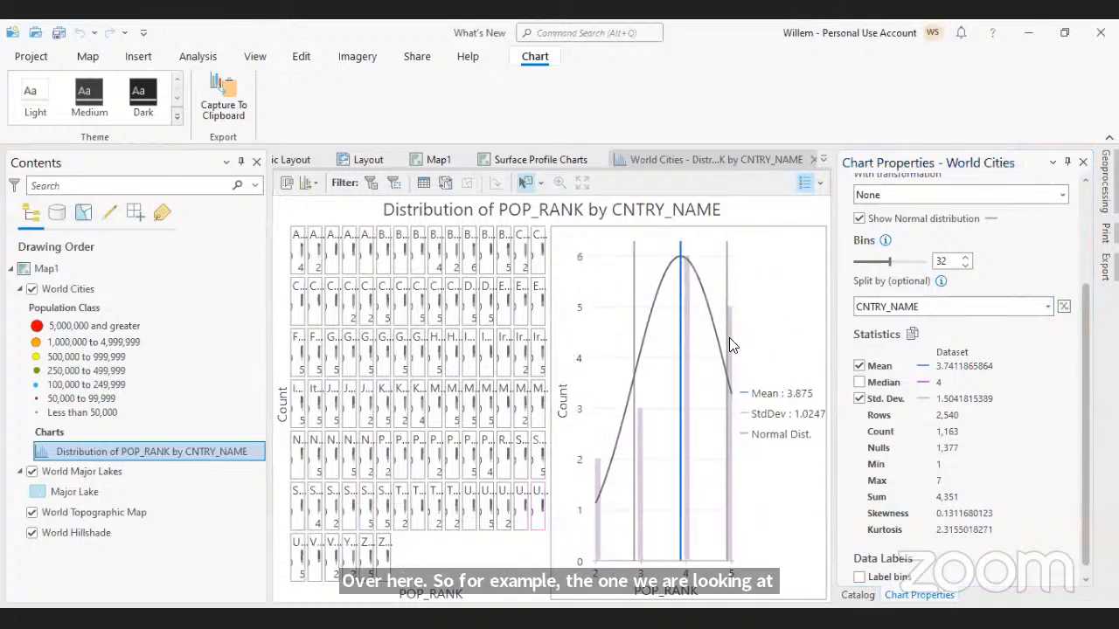
pyautogui.moveTo(731, 345)
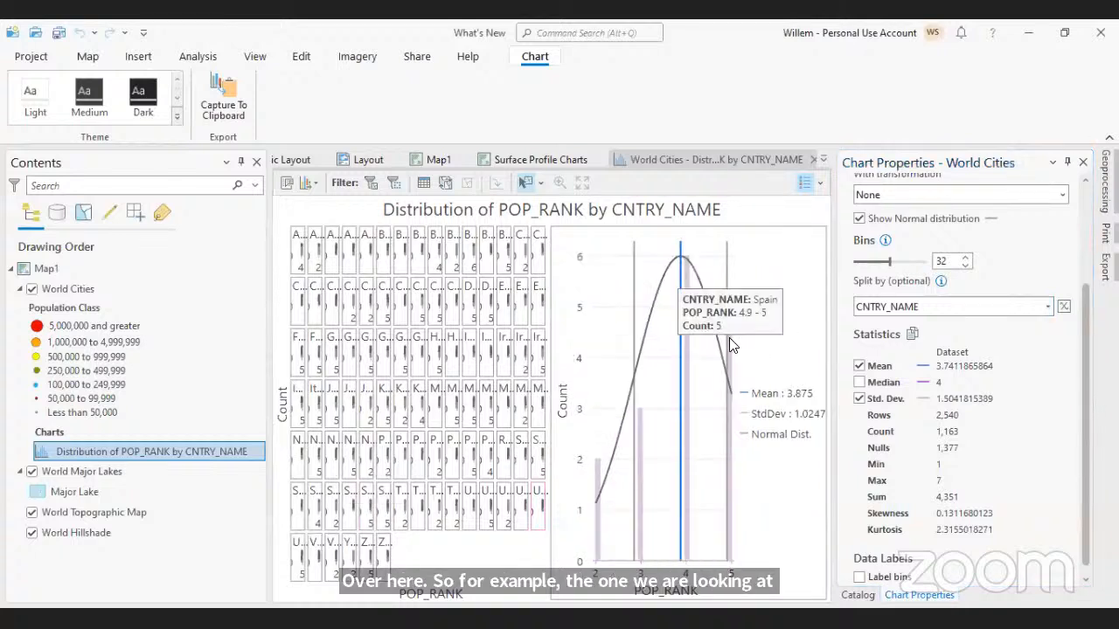
pyautogui.click(367, 295)
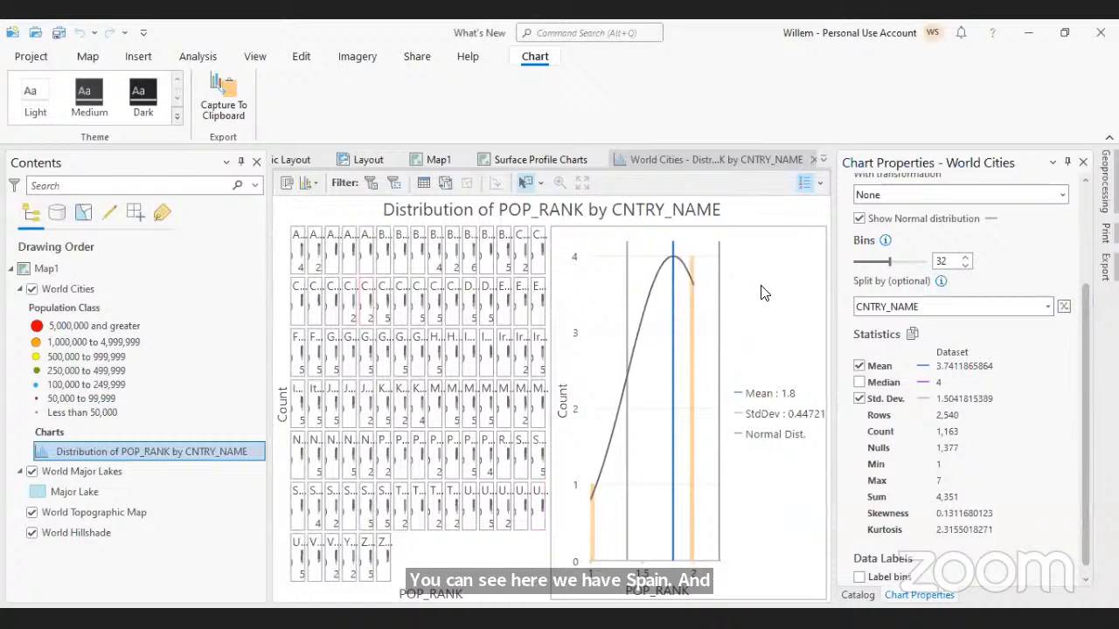
pyautogui.scroll(5, 968, 280)
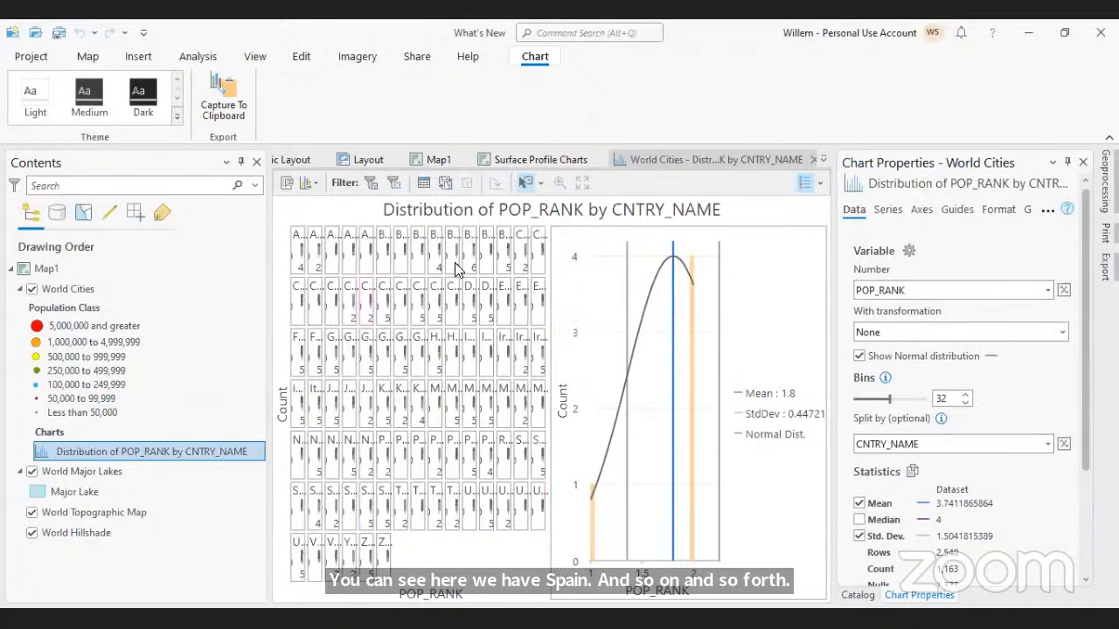
pyautogui.click(415, 261)
pyautogui.click(353, 260)
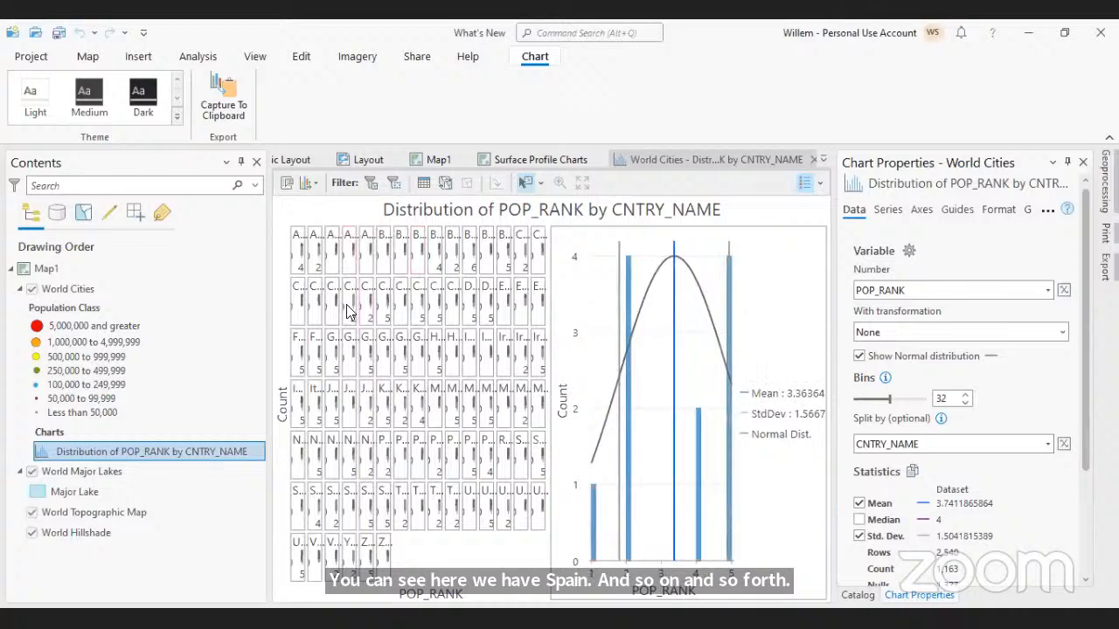
pyautogui.click(337, 502)
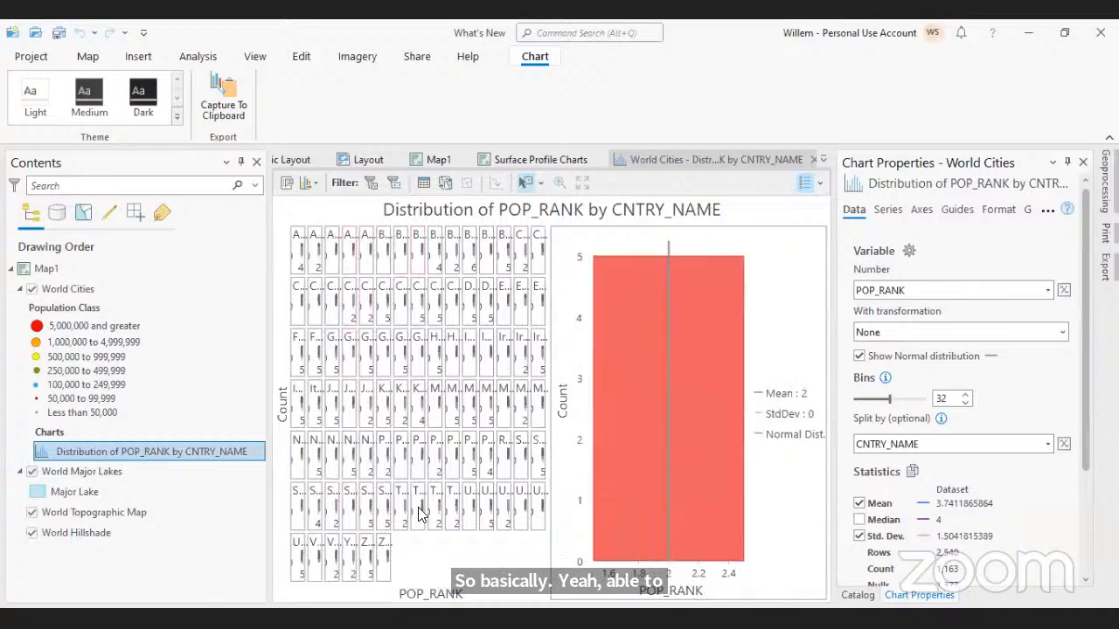
pyautogui.click(485, 516)
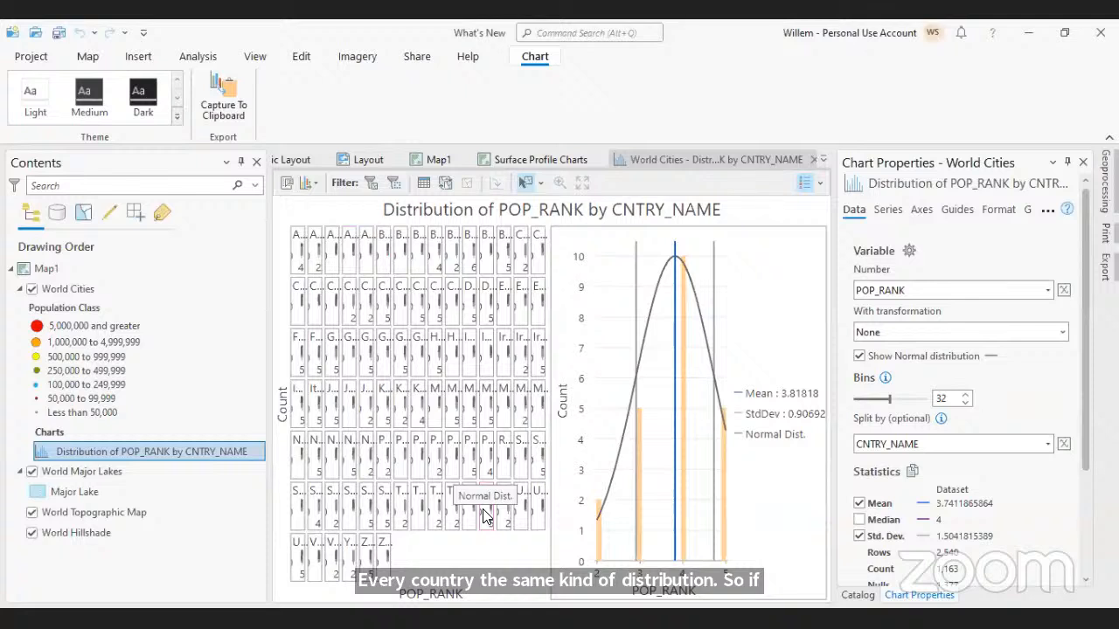
# Hide the preview chart to compare the country mini charts alone, show it again, and return to the chart's data settings
pyautogui.click(895, 213)
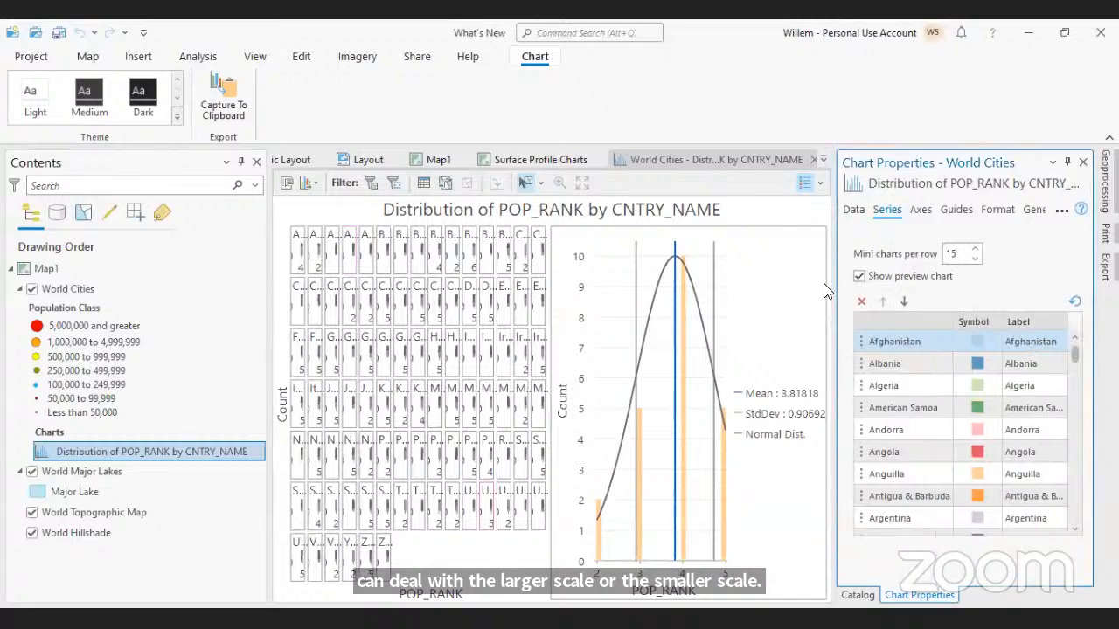
pyautogui.click(859, 276)
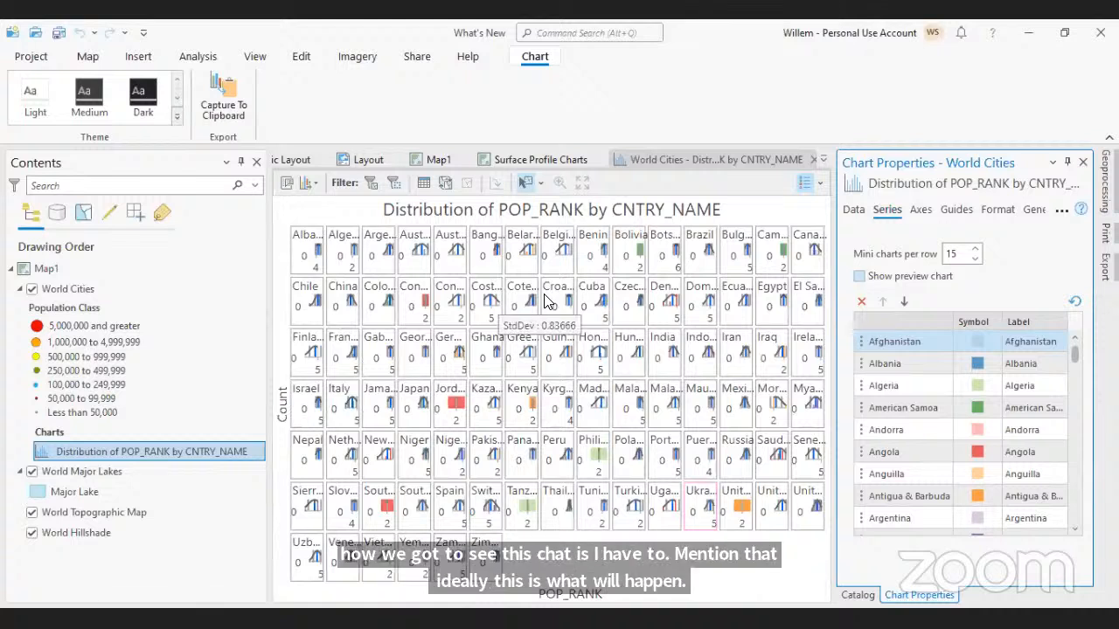
pyautogui.click(858, 276)
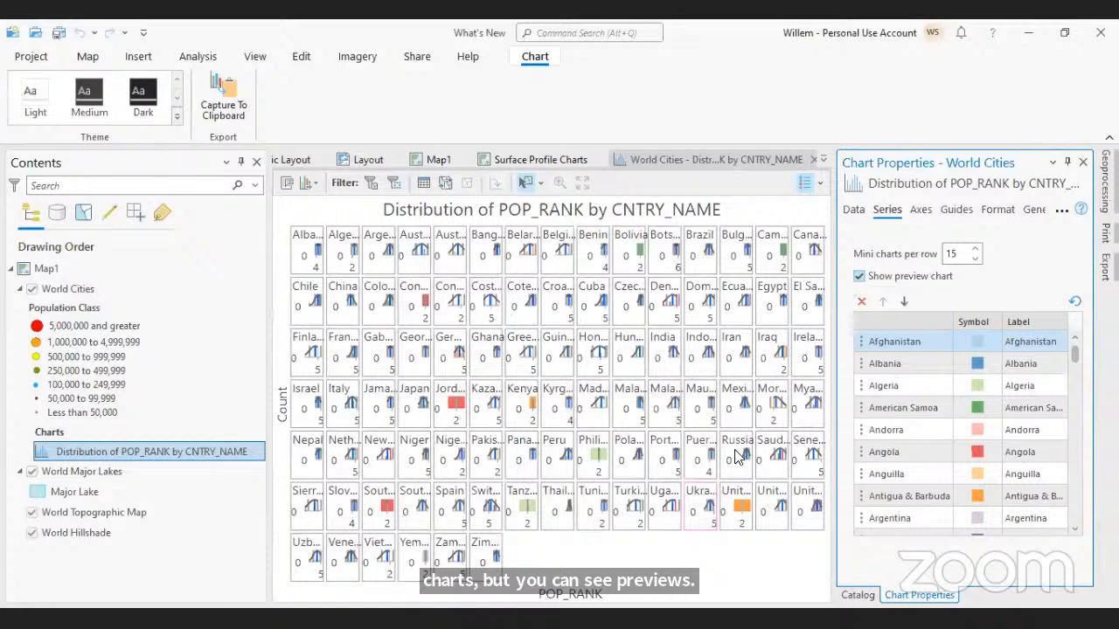
pyautogui.moveTo(737, 457)
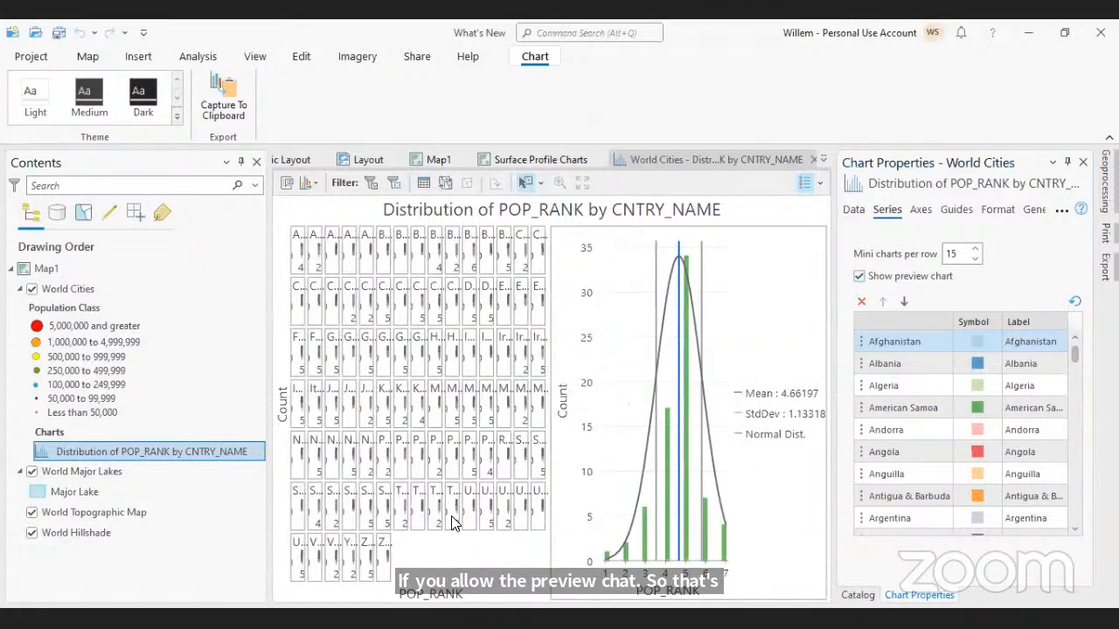
pyautogui.click(857, 213)
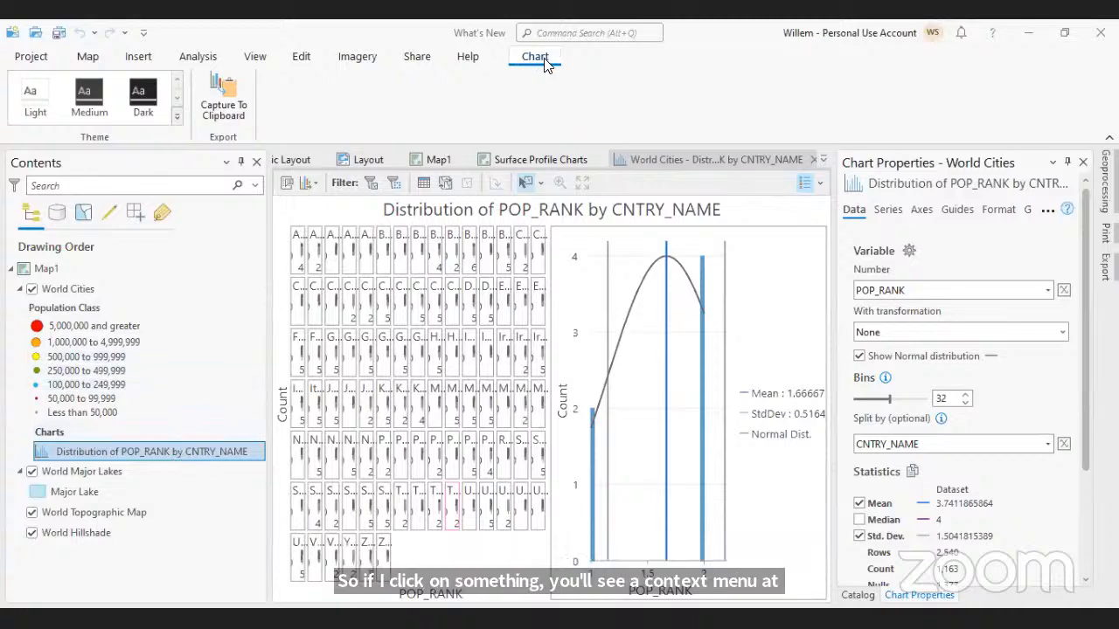
# Capture the POP_RANK by CNTRY_NAME chart to the clipboard and list its export options
pyautogui.click(245, 125)
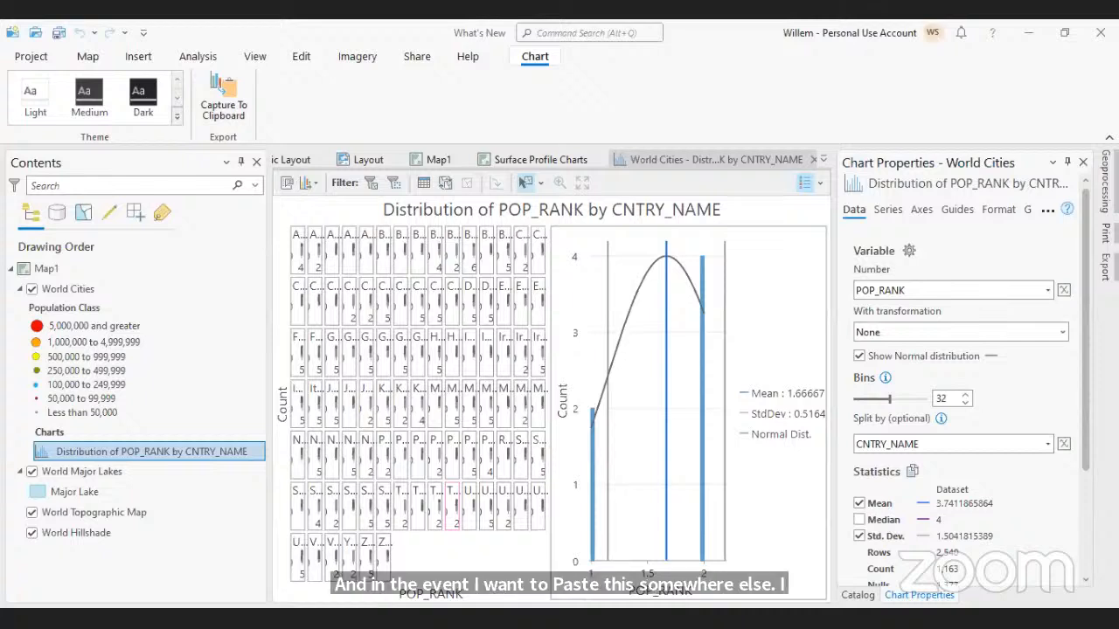
pyautogui.click(317, 181)
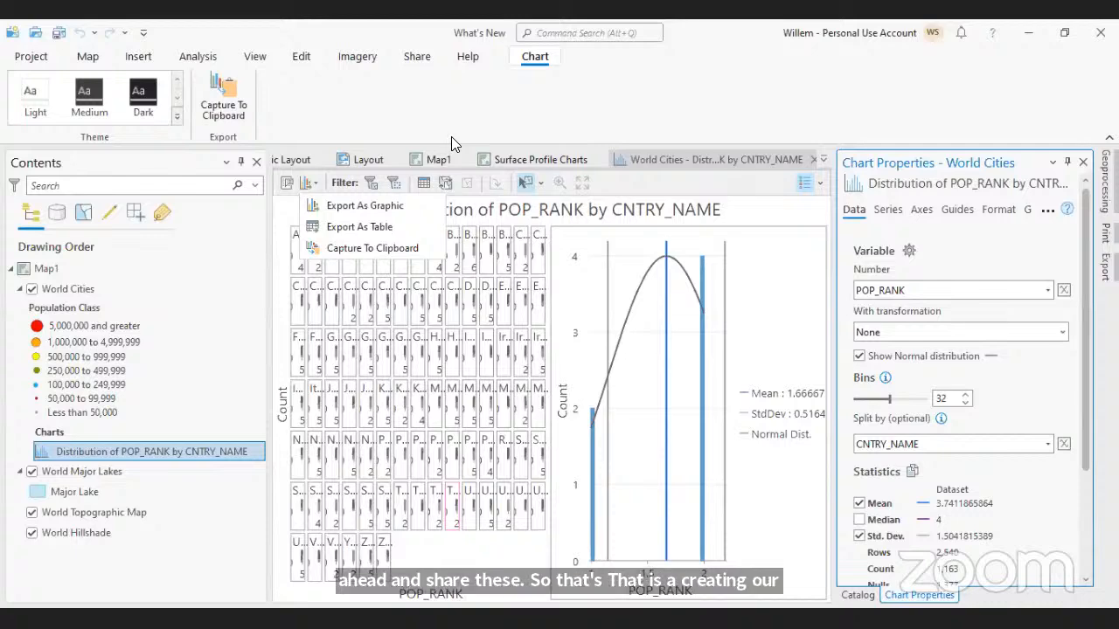
# Switch to the Surface Profile Charts map, view the Kenya elevation raster, and close the World Cities chart properties
pyautogui.click(528, 161)
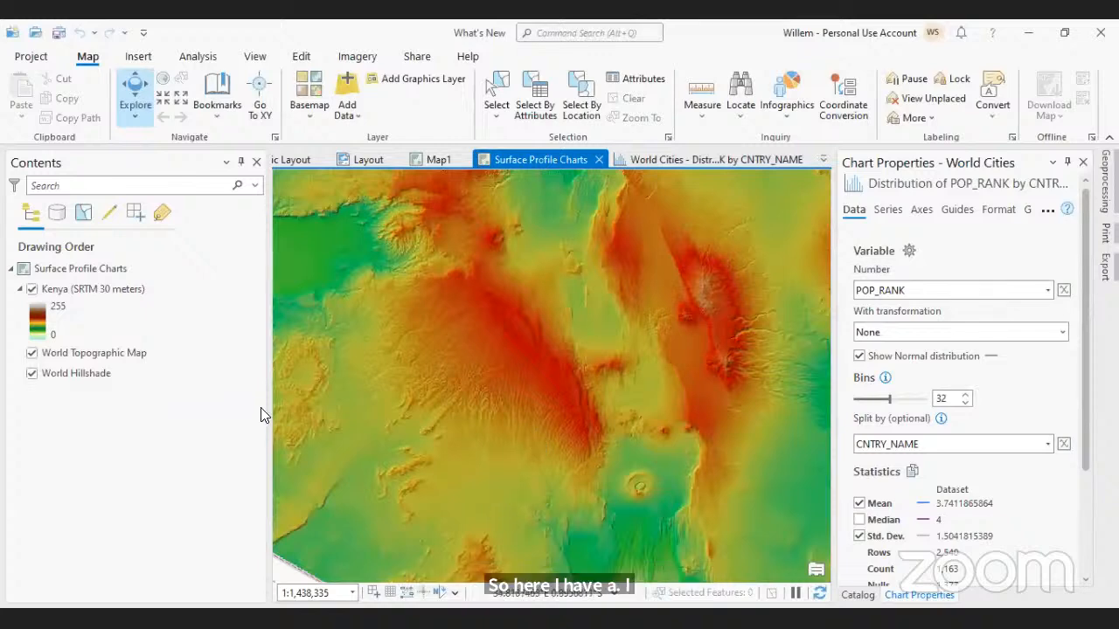
pyautogui.scroll(-4, 368, 420)
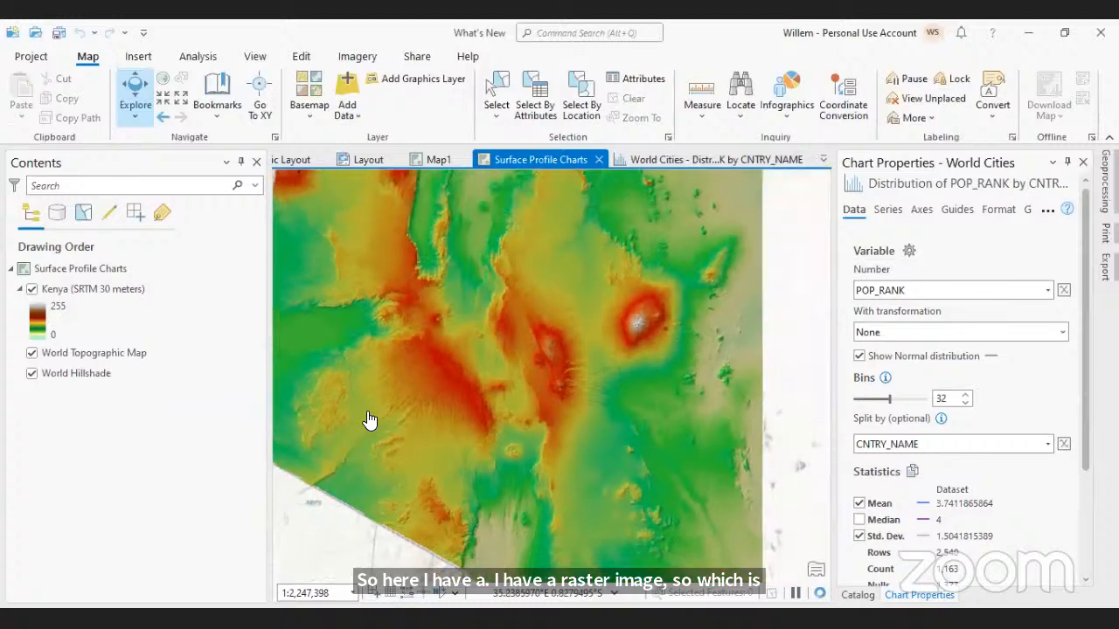
pyautogui.scroll(-2, 369, 420)
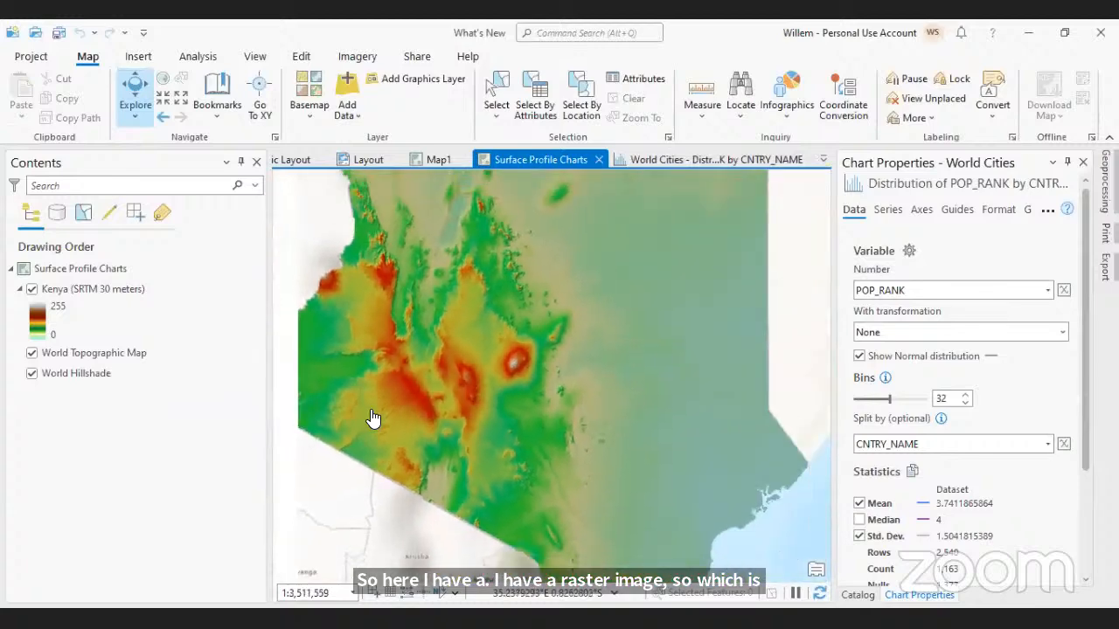
pyautogui.scroll(4, 372, 418)
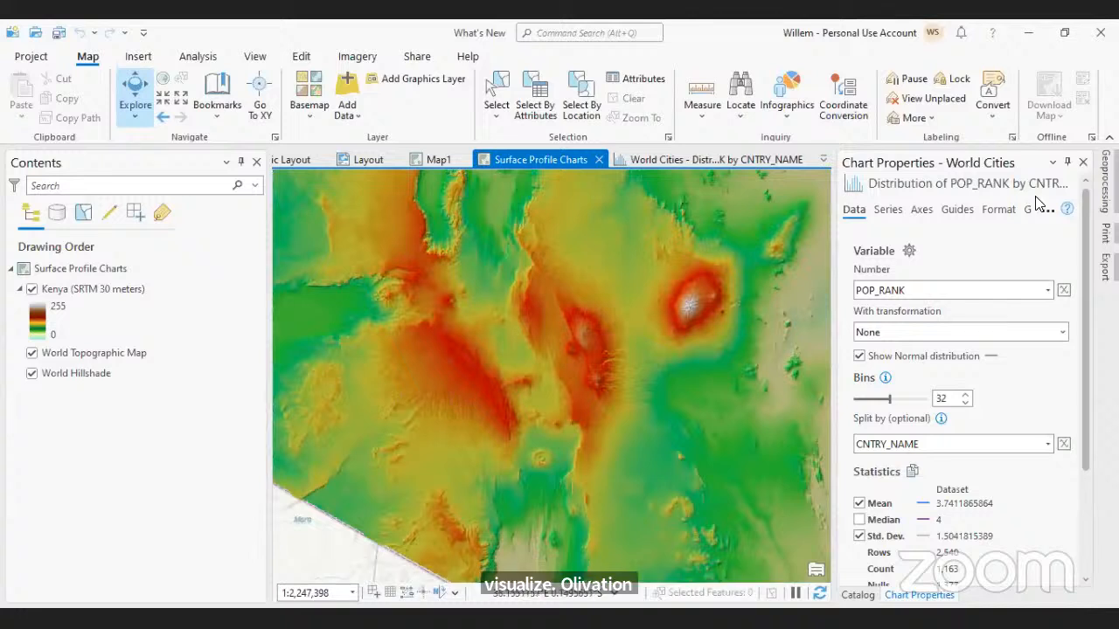
pyautogui.click(1082, 162)
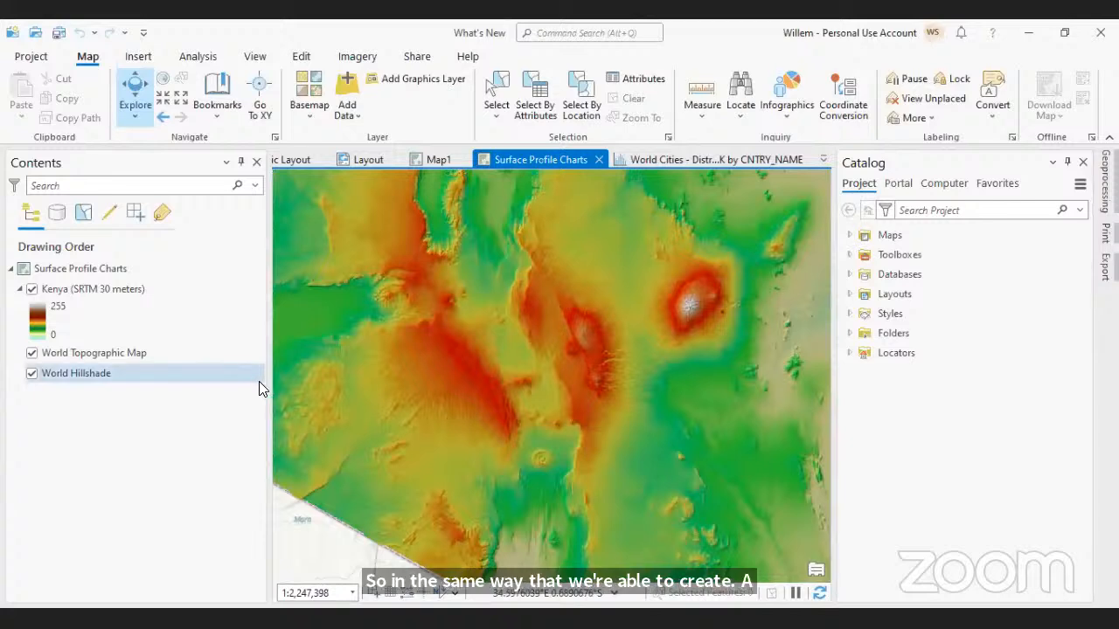
# Create a Surface Profile chart from the Kenya (SRTM 30 meters) layer and dock it below the map
pyautogui.click(106, 294)
pyautogui.rightClick(106, 294)
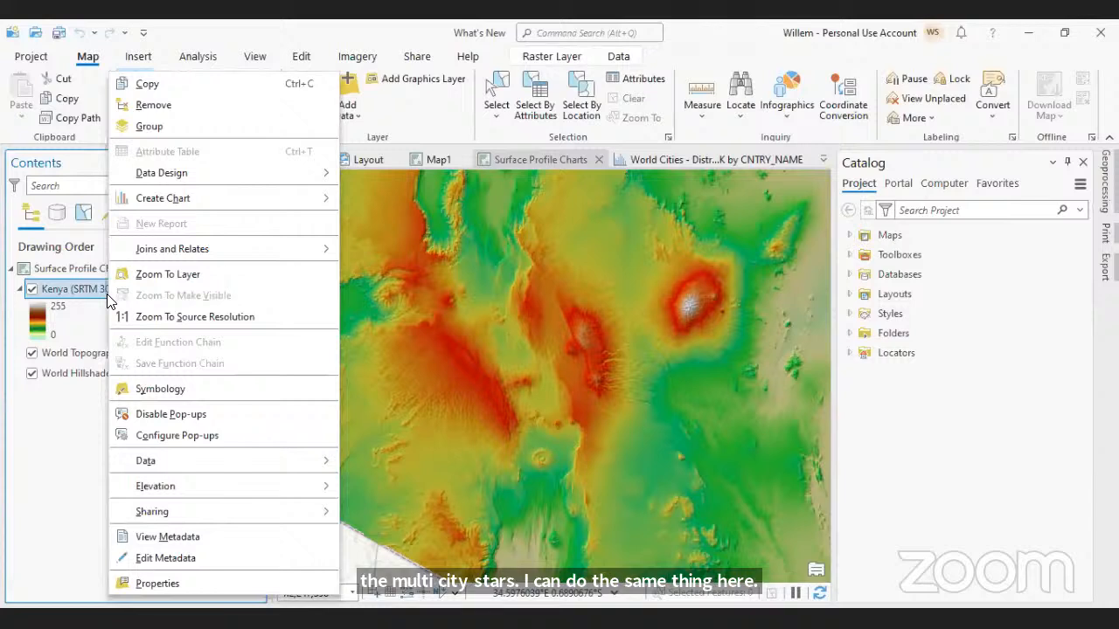
pyautogui.moveTo(266, 215)
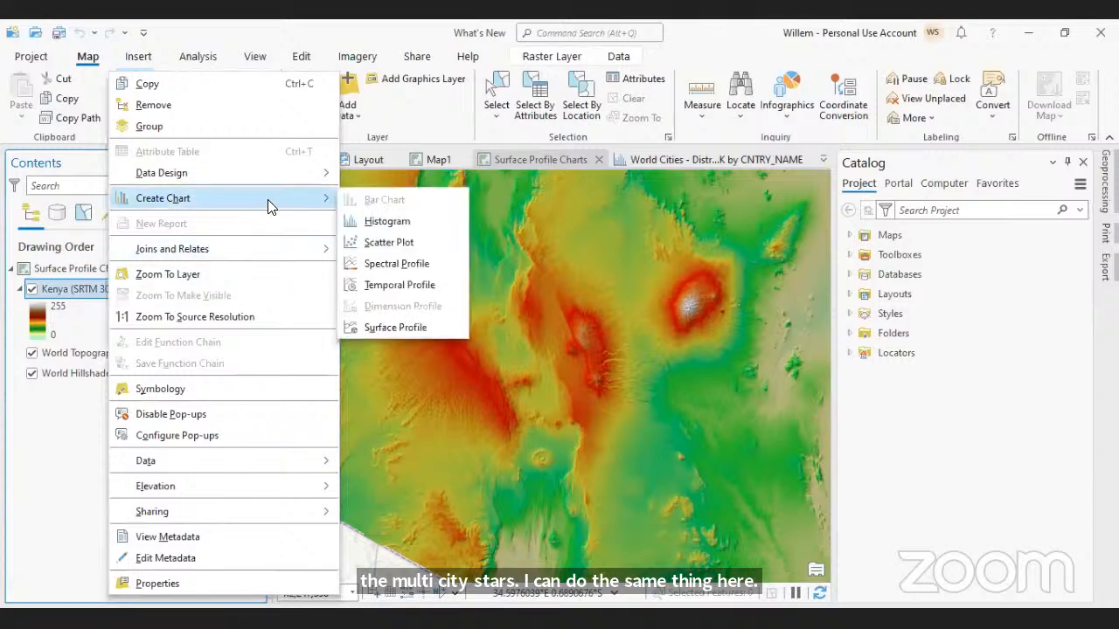
pyautogui.click(398, 332)
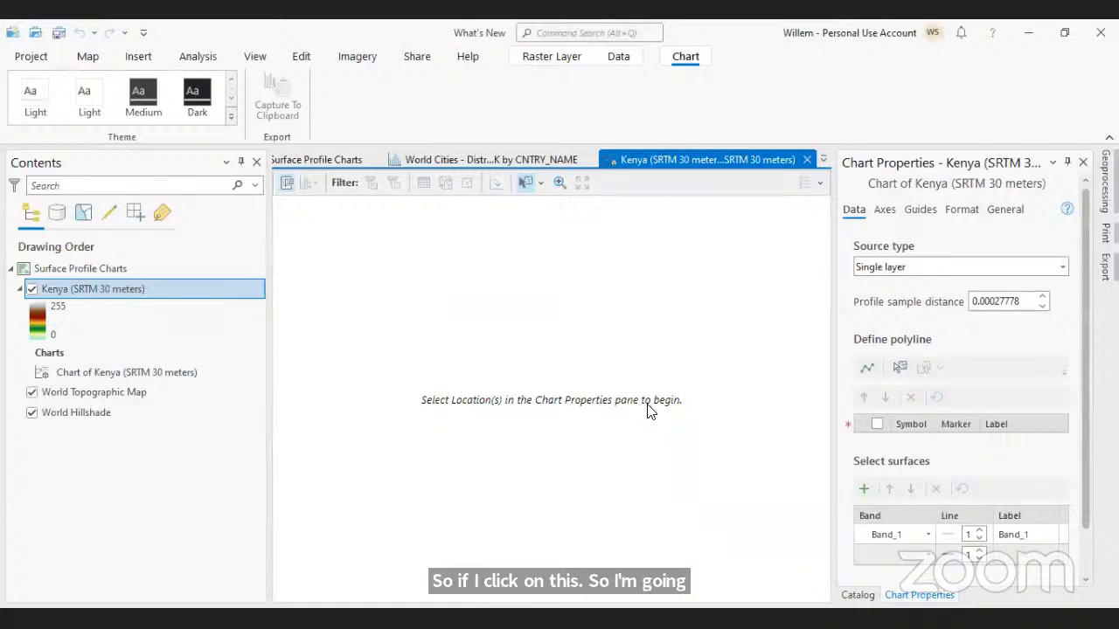
pyautogui.moveTo(648, 405); pyautogui.dragTo(758, 476)
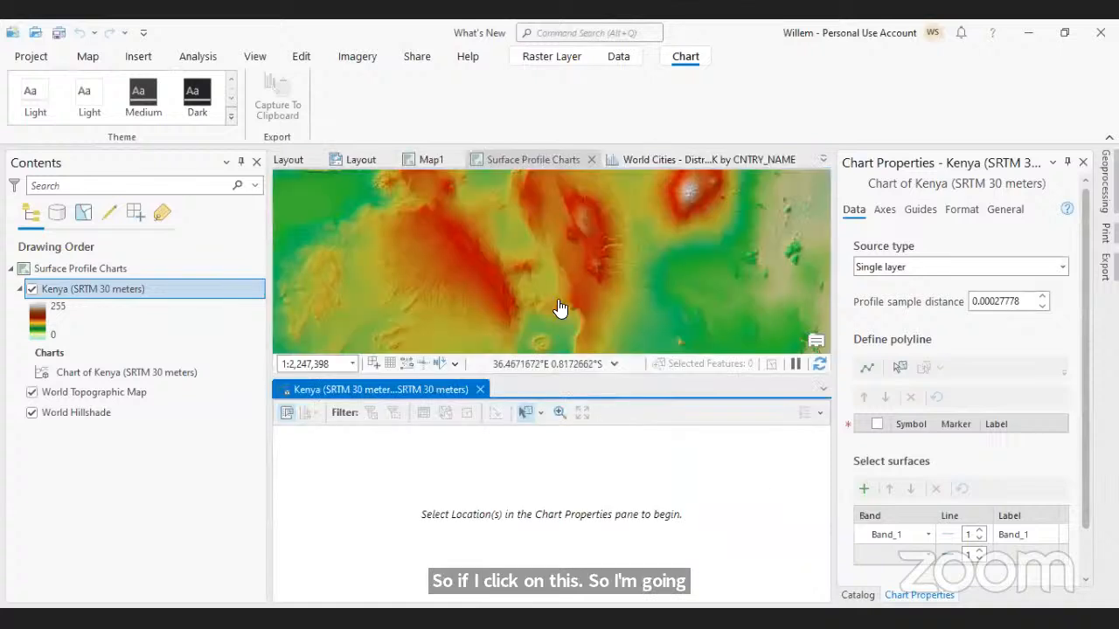
# Draw a two-segment profile line from the map's southwest up over the red highlands and down to the southeast
pyautogui.click(865, 371)
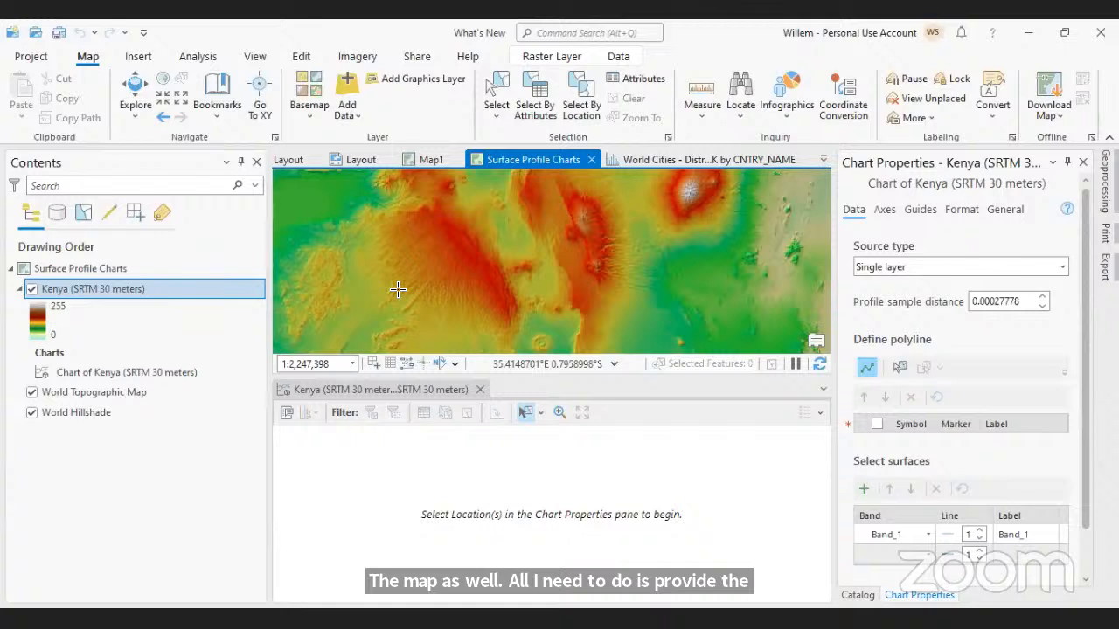
pyautogui.click(312, 333)
pyautogui.click(498, 262)
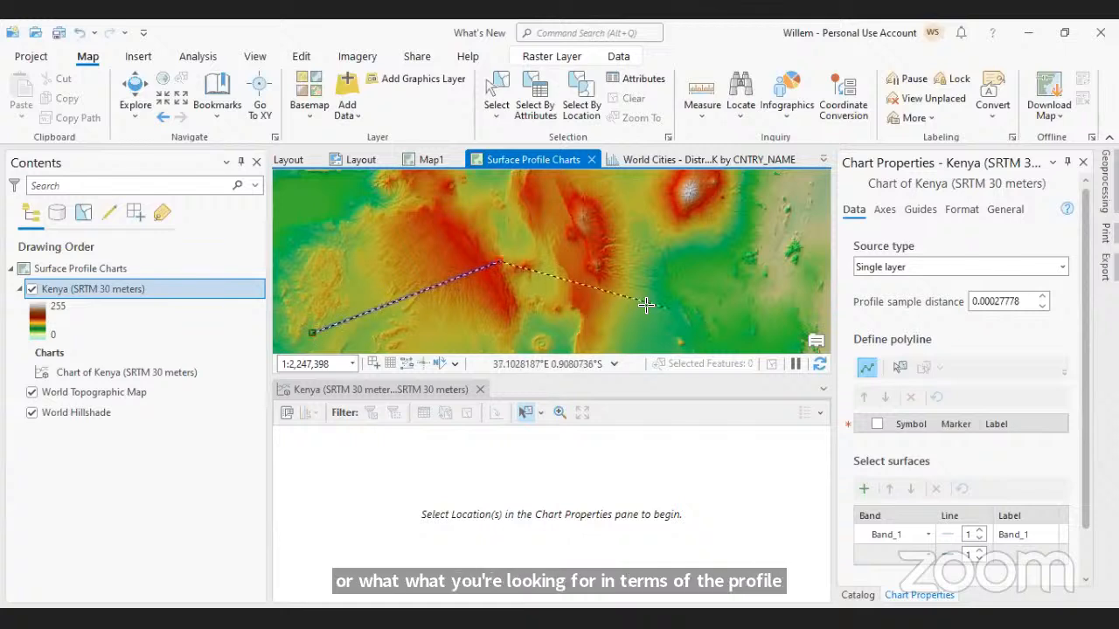
pyautogui.doubleClick(704, 324)
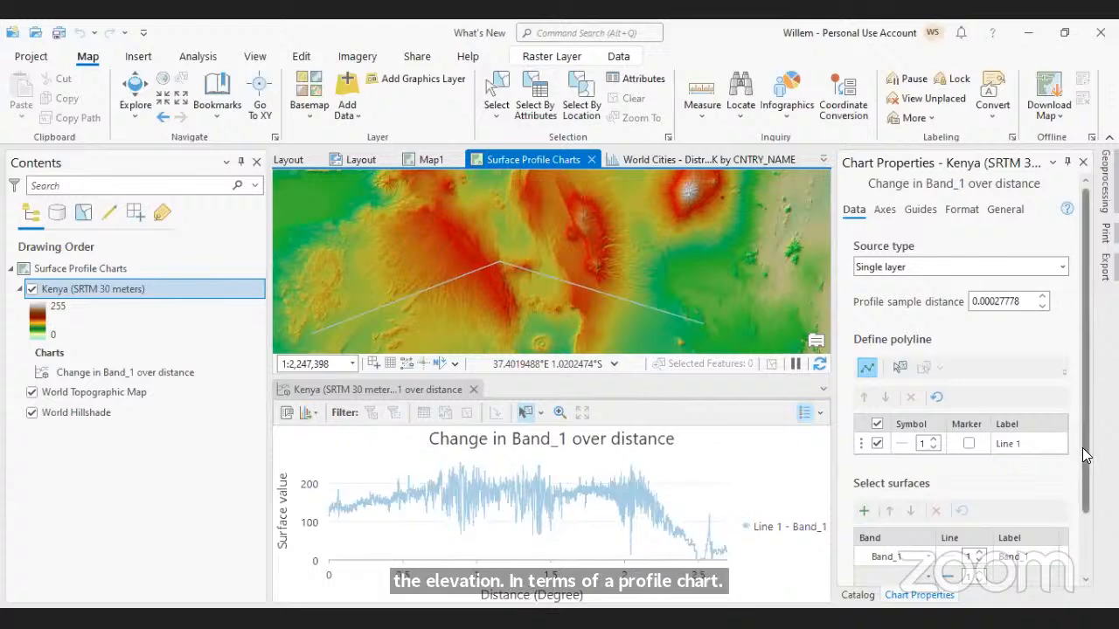
# Turn the profile chart's data point labels on and off again, and review the statistics for Line 1
pyautogui.scroll(-2, 1084, 455)
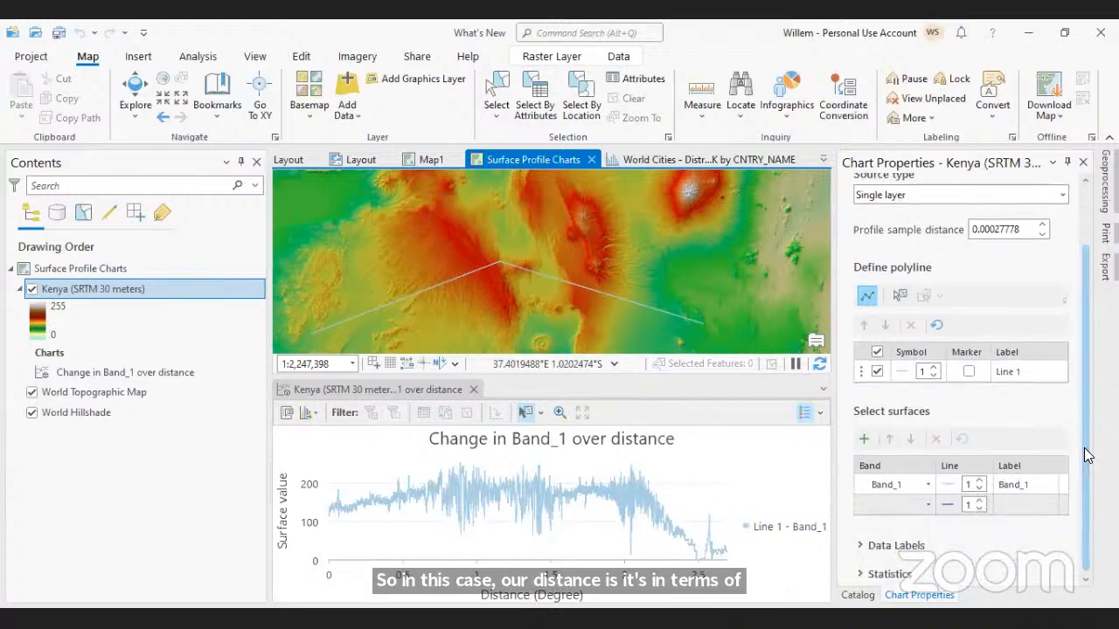
pyautogui.click(862, 546)
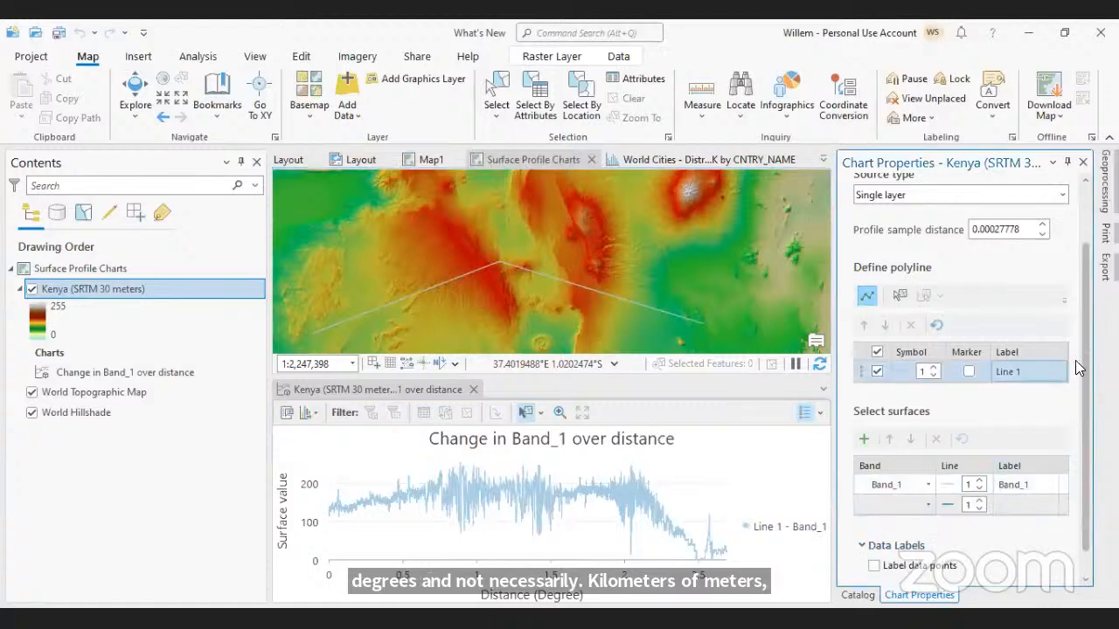
pyautogui.scroll(-1, 1084, 367)
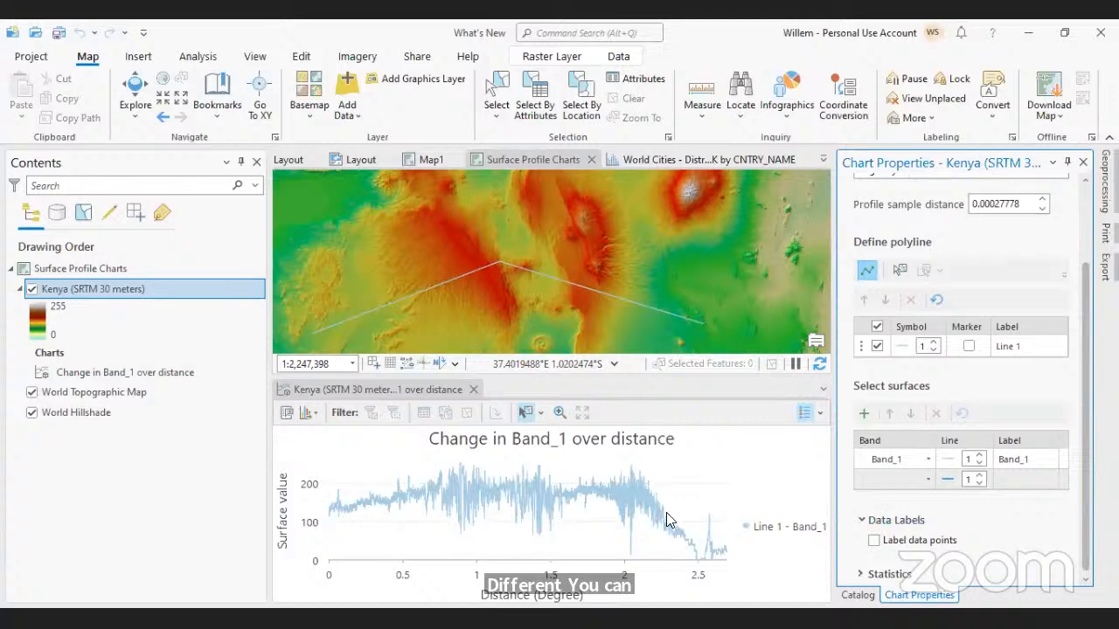
pyautogui.moveTo(668, 519)
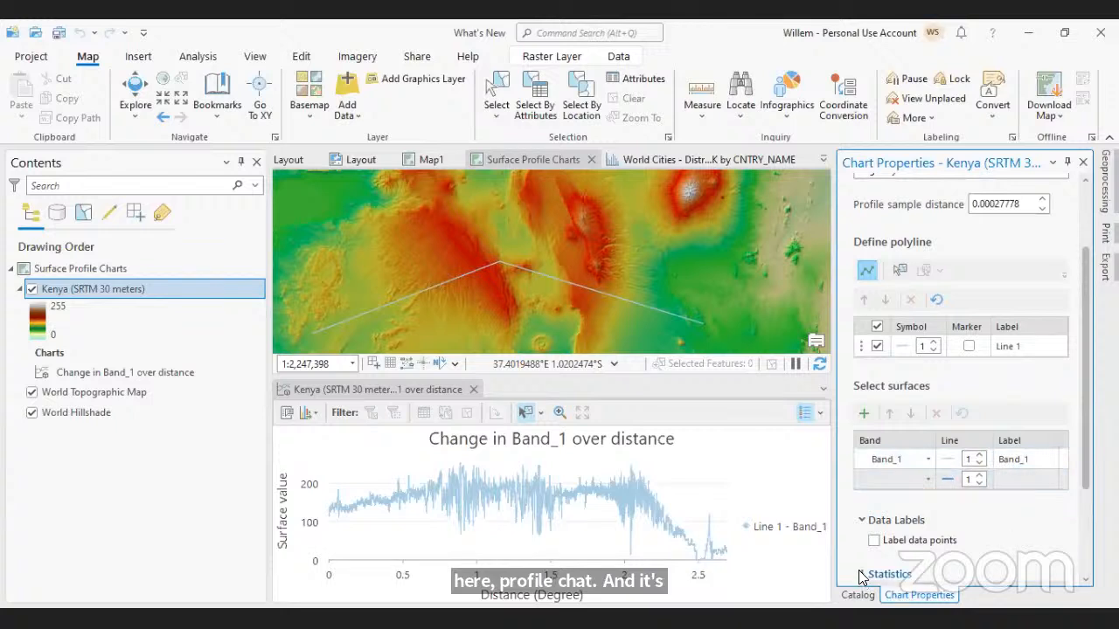
pyautogui.click(873, 541)
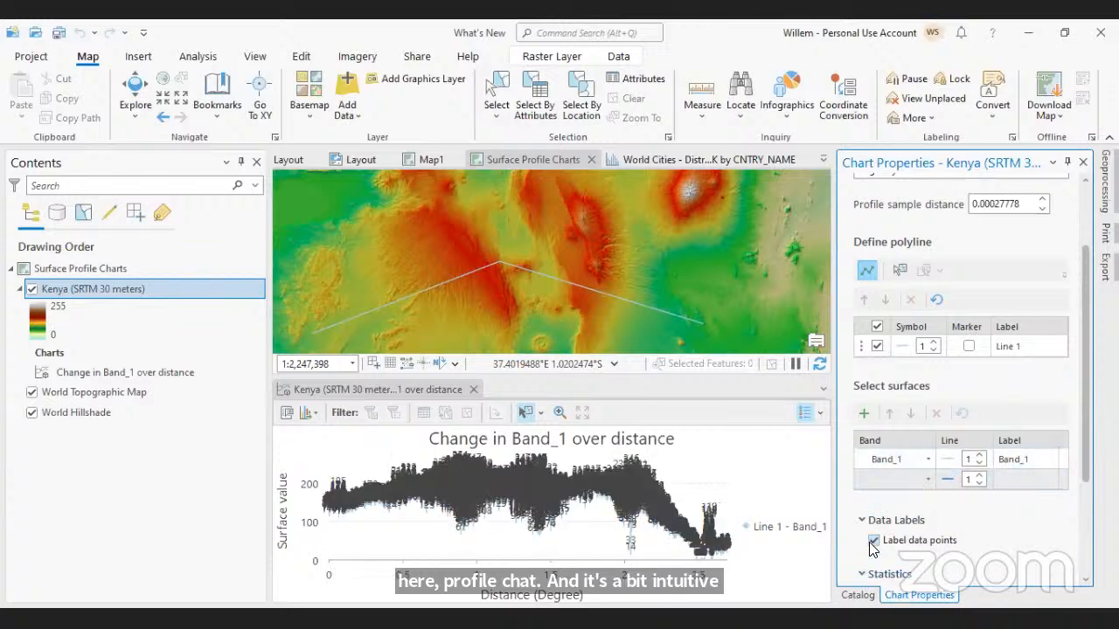
pyautogui.click(873, 541)
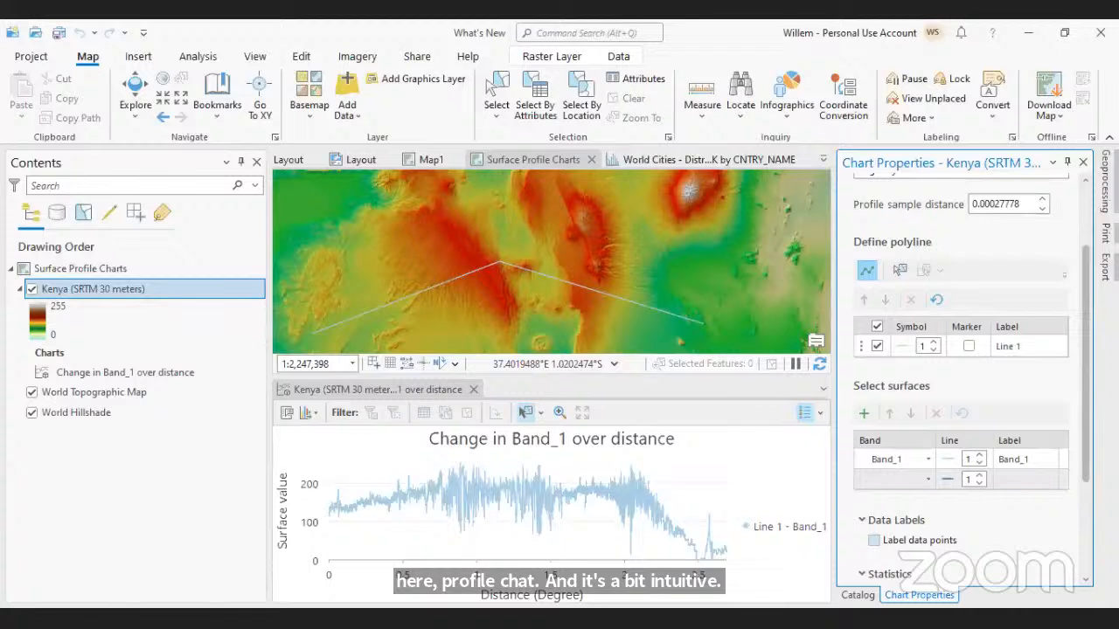
pyautogui.scroll(-4, 1088, 461)
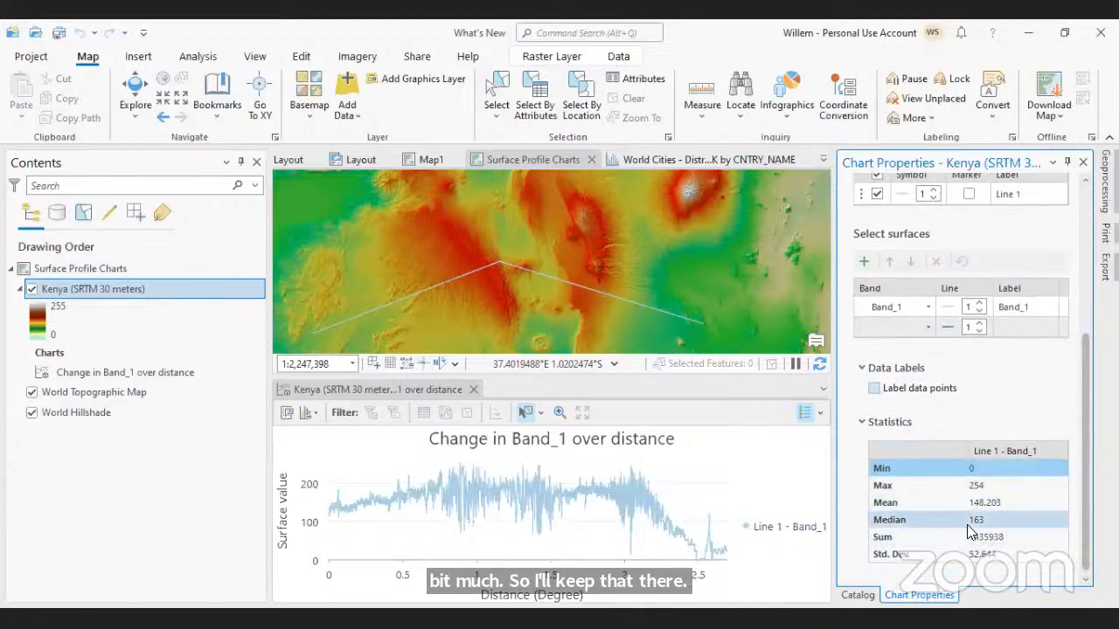
pyautogui.moveTo(1087, 533); pyautogui.dragTo(1075, 365)
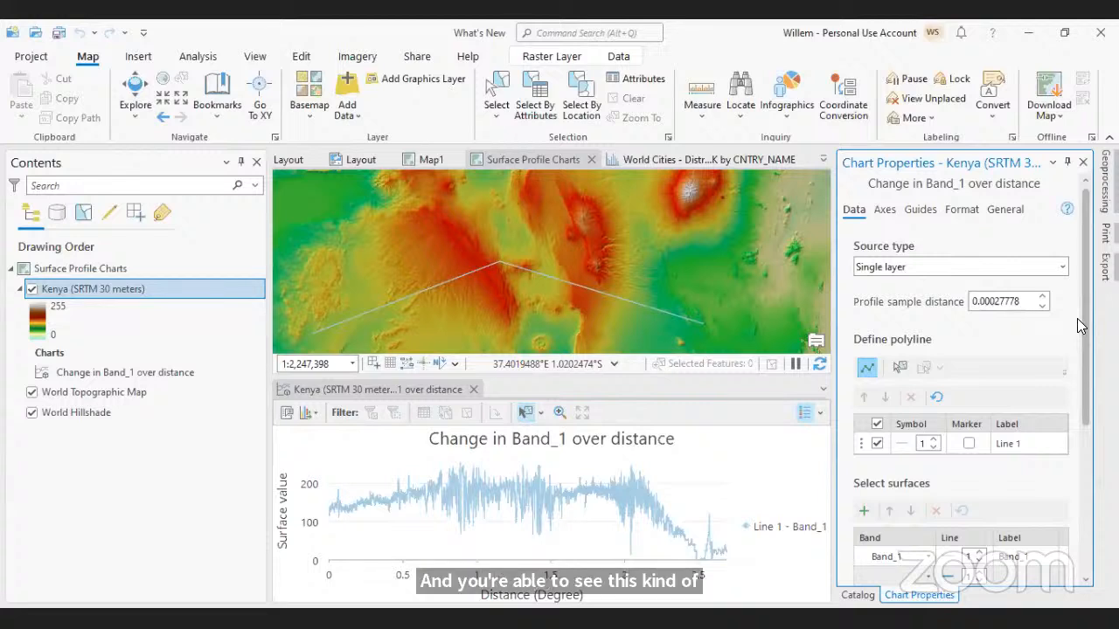
pyautogui.click(1081, 164)
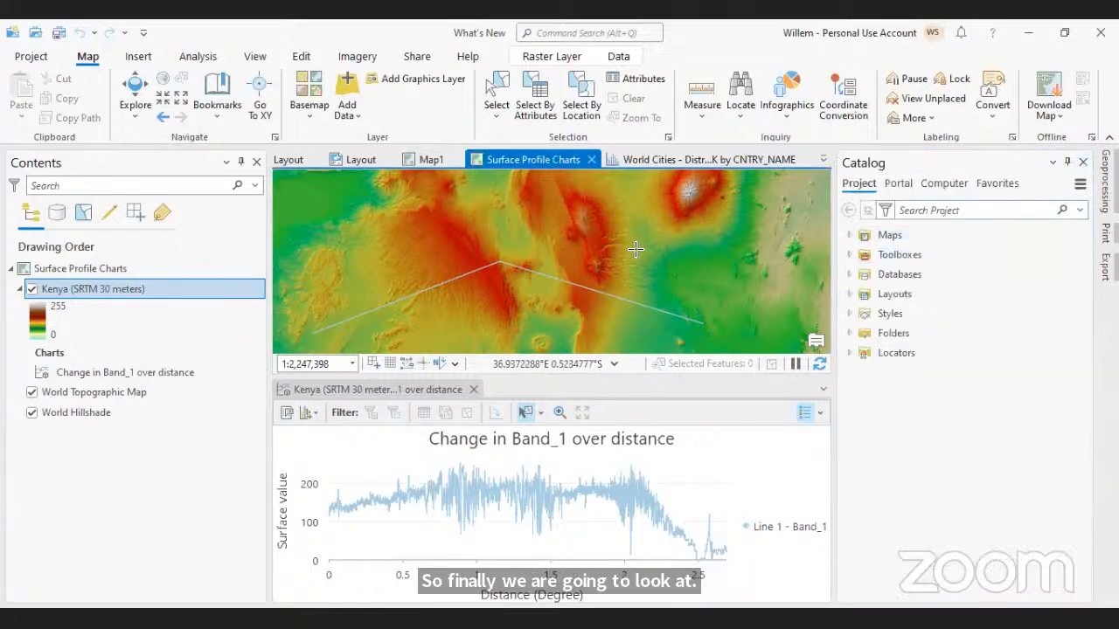
# Open the Spatial Join geoprocessing tool and widen its pane
pyautogui.click(849, 274)
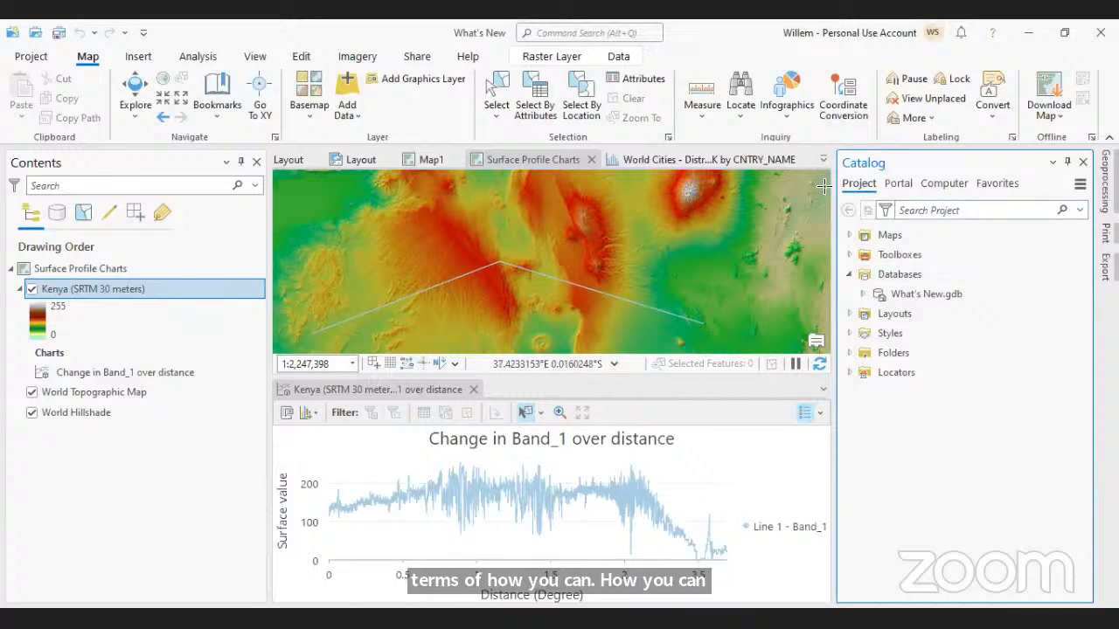
pyautogui.click(200, 57)
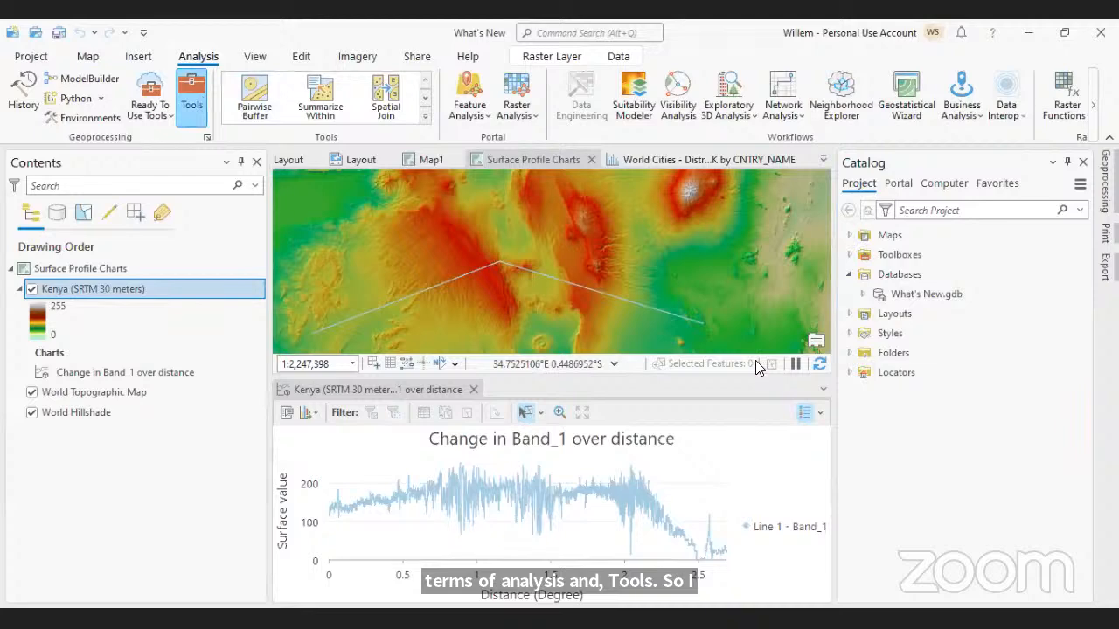
pyautogui.click(1067, 162)
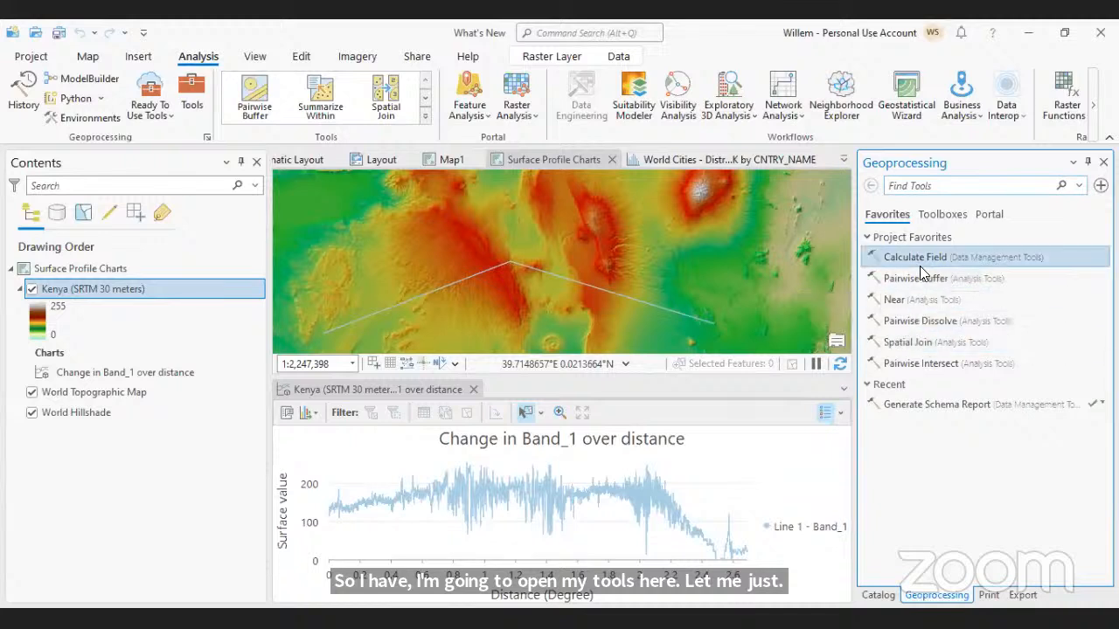
pyautogui.click(923, 343)
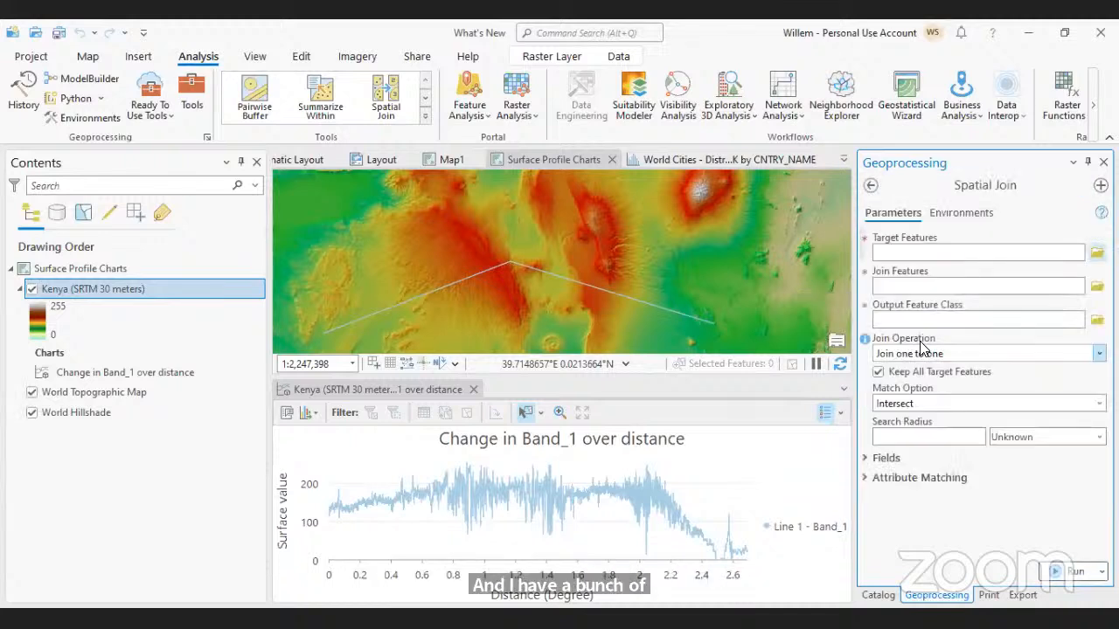
pyautogui.moveTo(855, 346); pyautogui.dragTo(598, 346)
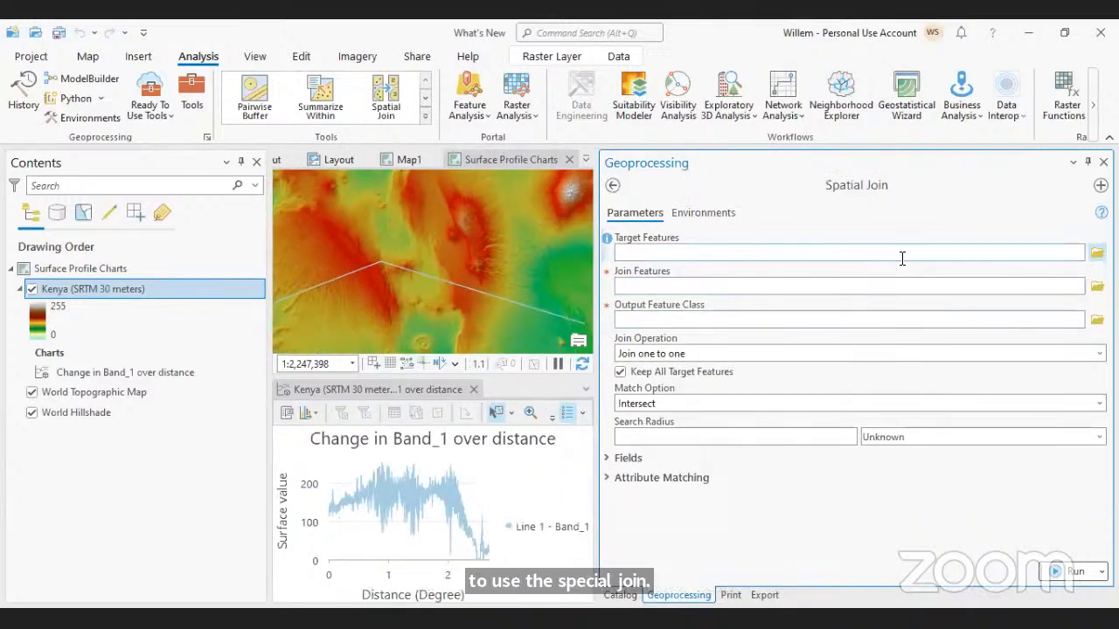
# In Map1, set the Spatial Join's target features to World Cities and its join features to World Major Lakes
pyautogui.click(402, 159)
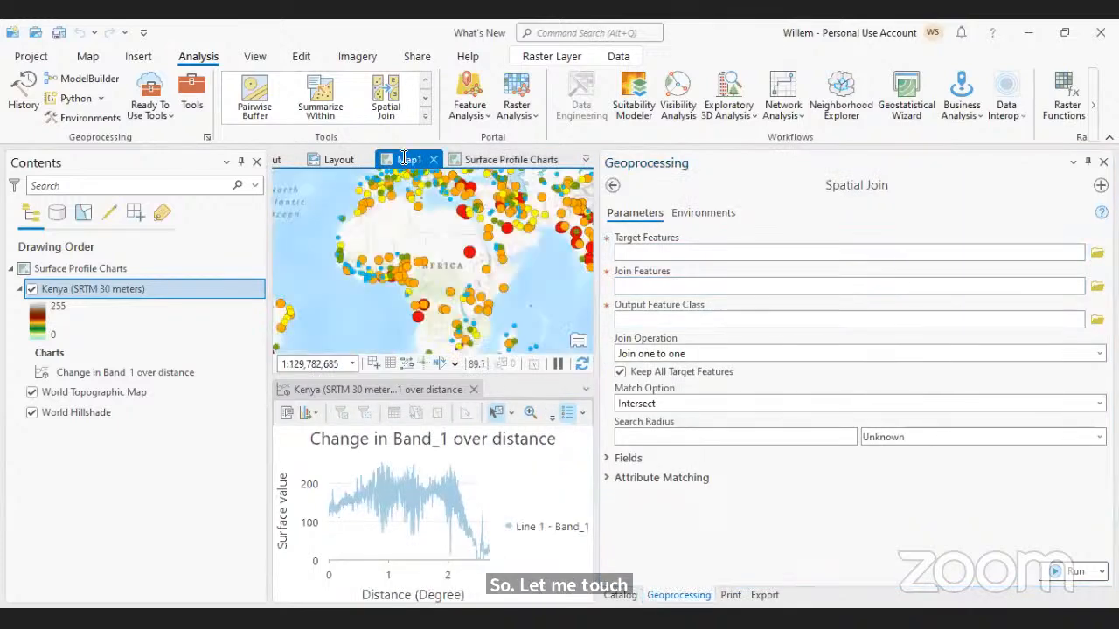
pyautogui.click(1078, 253)
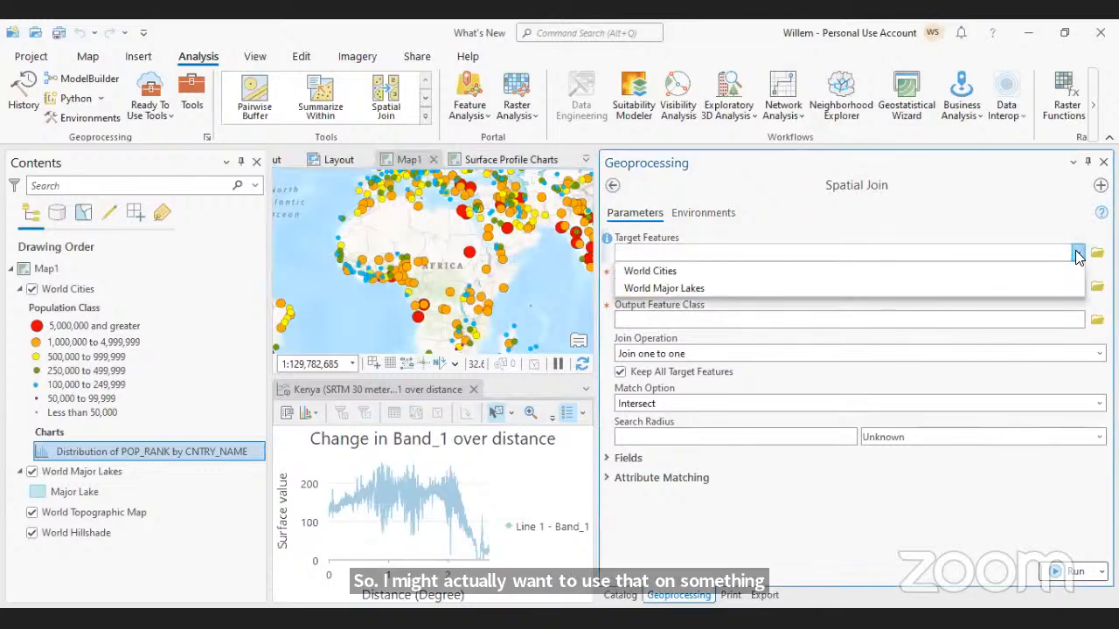
pyautogui.click(691, 273)
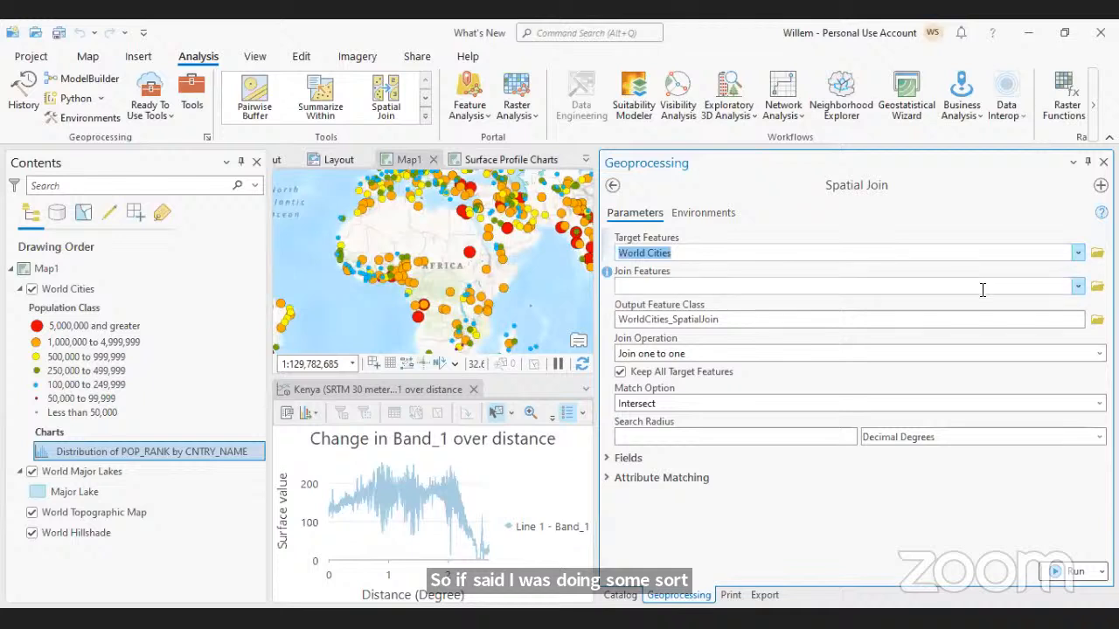
pyautogui.click(1078, 286)
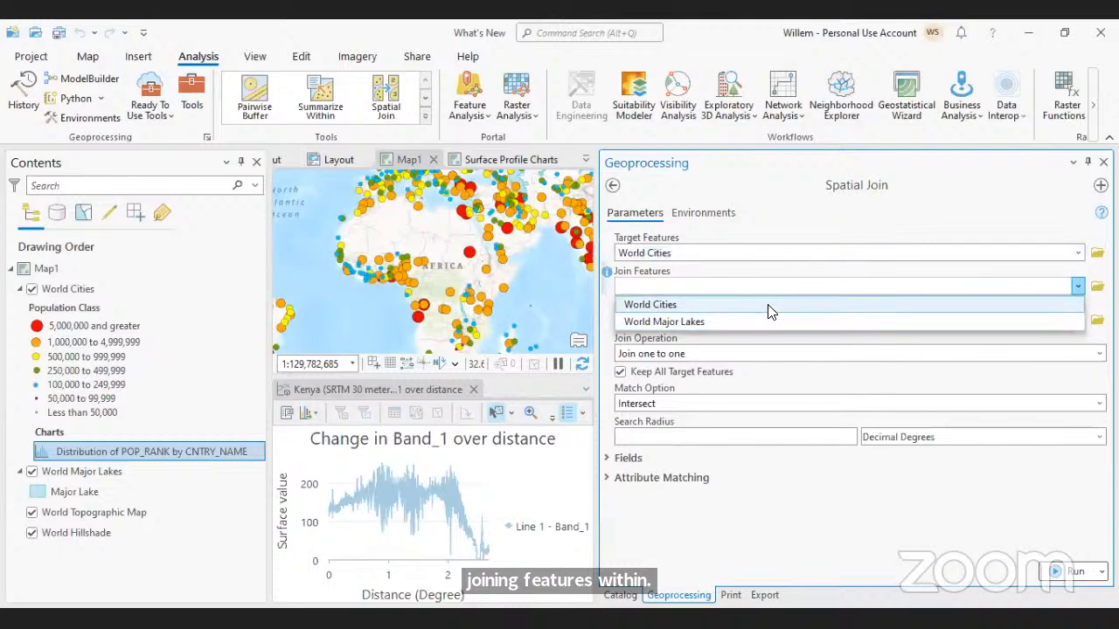
pyautogui.click(768, 320)
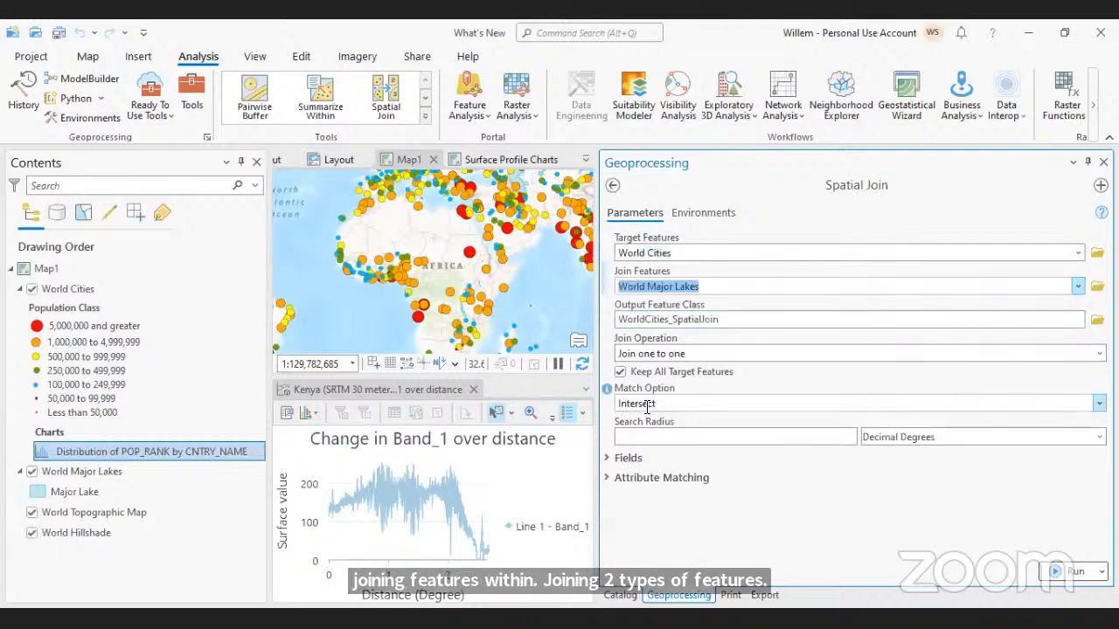
# Open the Spatial Join's field map for editing and review the properties and source fields of several output fields, including ADMIN_NAME and POP_CLASS
pyautogui.click(609, 458)
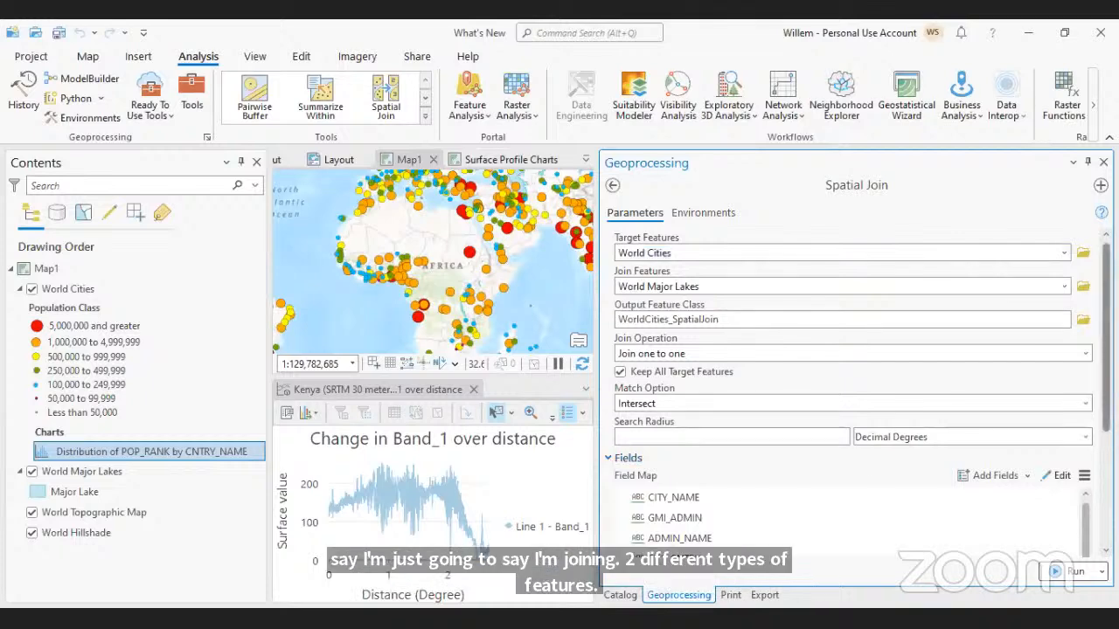
pyautogui.scroll(-3, 615, 457)
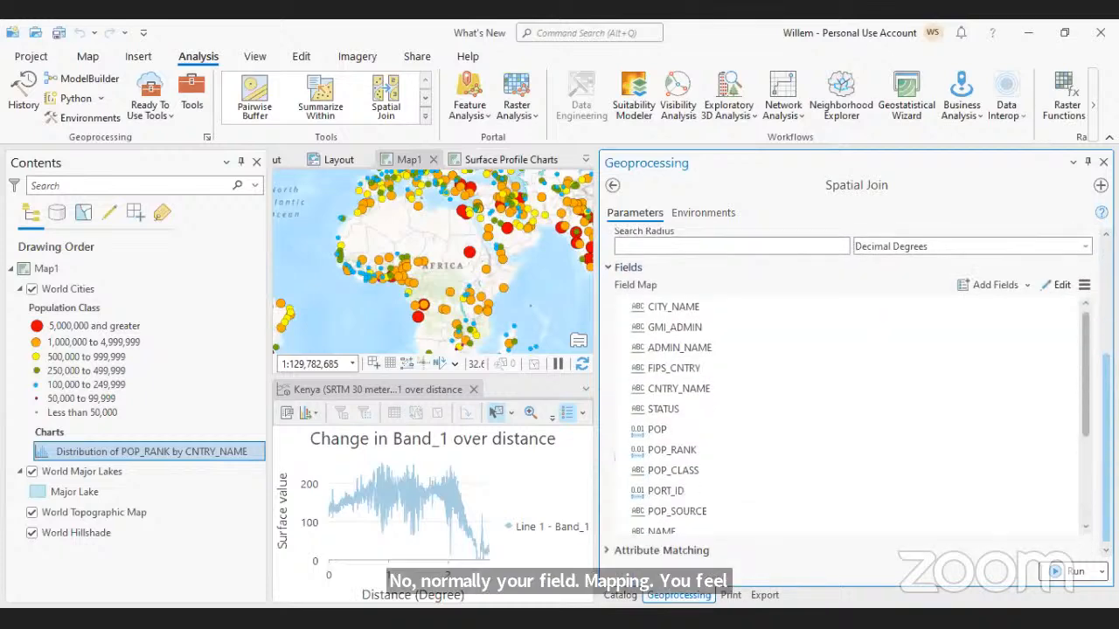
pyautogui.click(1055, 287)
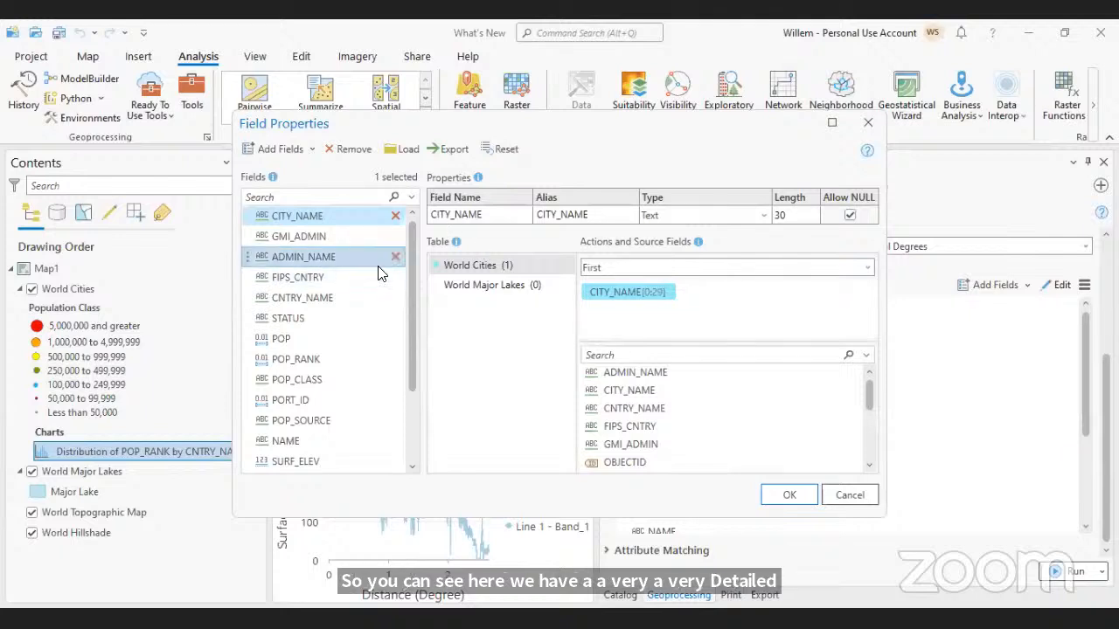
pyautogui.press('Down')
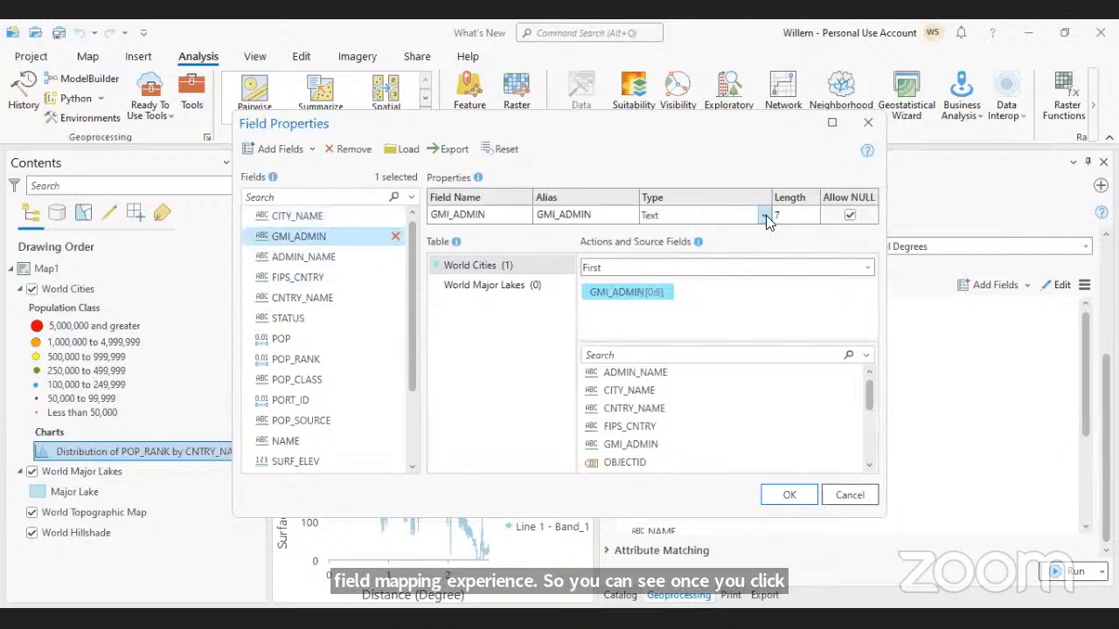
pyautogui.click(325, 259)
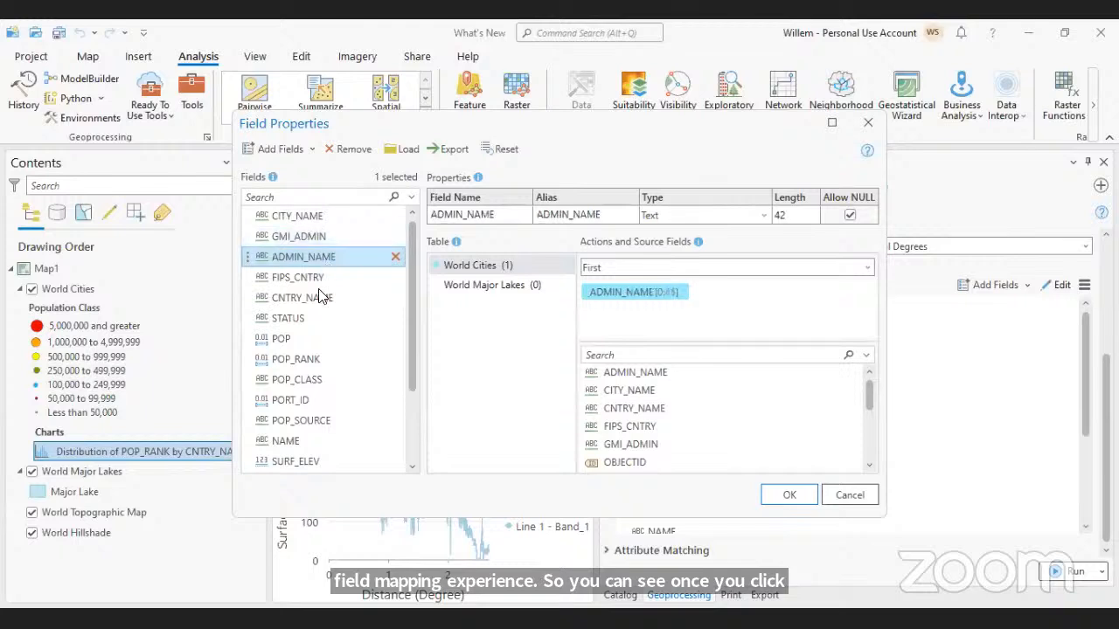
pyautogui.click(318, 302)
pyautogui.click(302, 373)
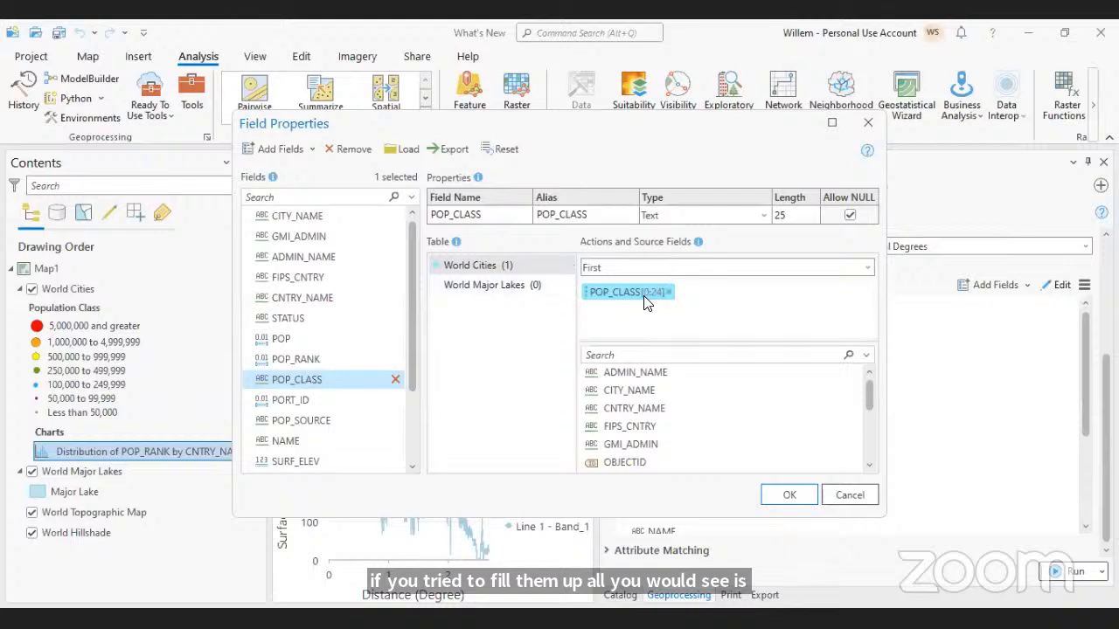
pyautogui.moveTo(867, 389)
pyautogui.mouseDown()
pyautogui.moveTo(868, 439)
pyautogui.moveTo(871, 390)
pyautogui.mouseUp()
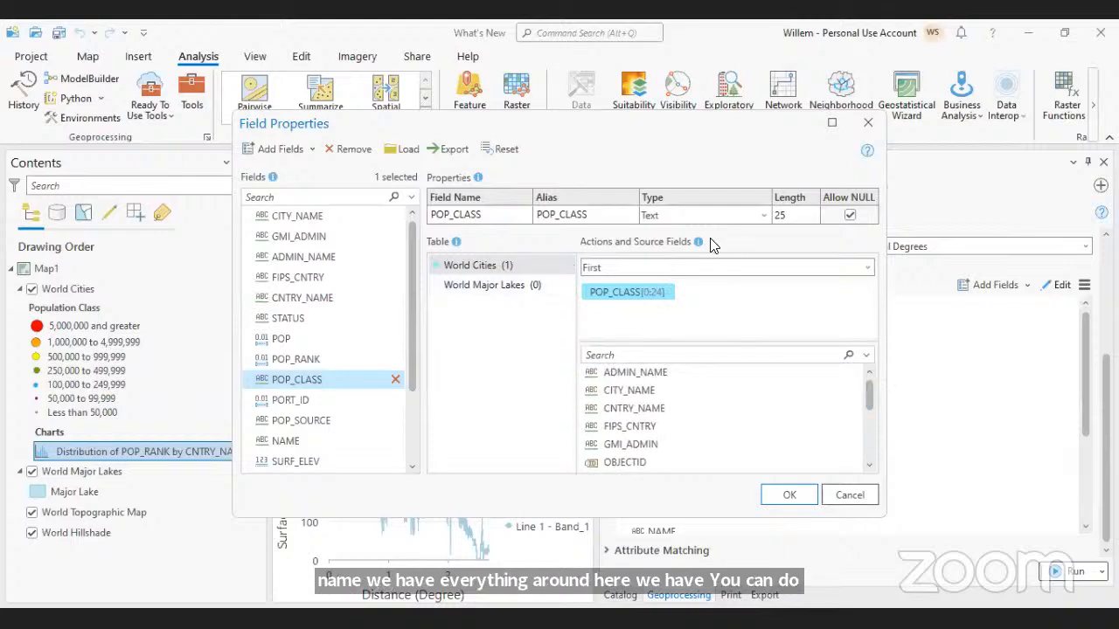
pyautogui.click(861, 146)
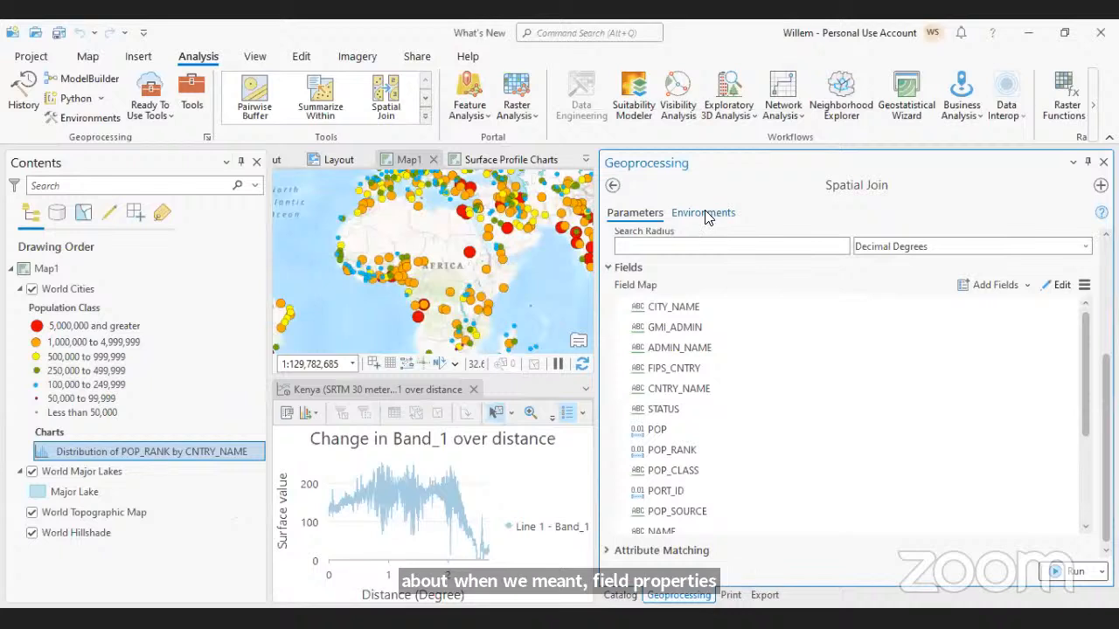
# Look through the Spatial Join's environment settings, including the X and Y extent values, and set the Geoprocessing pane to auto-hide
pyautogui.click(705, 213)
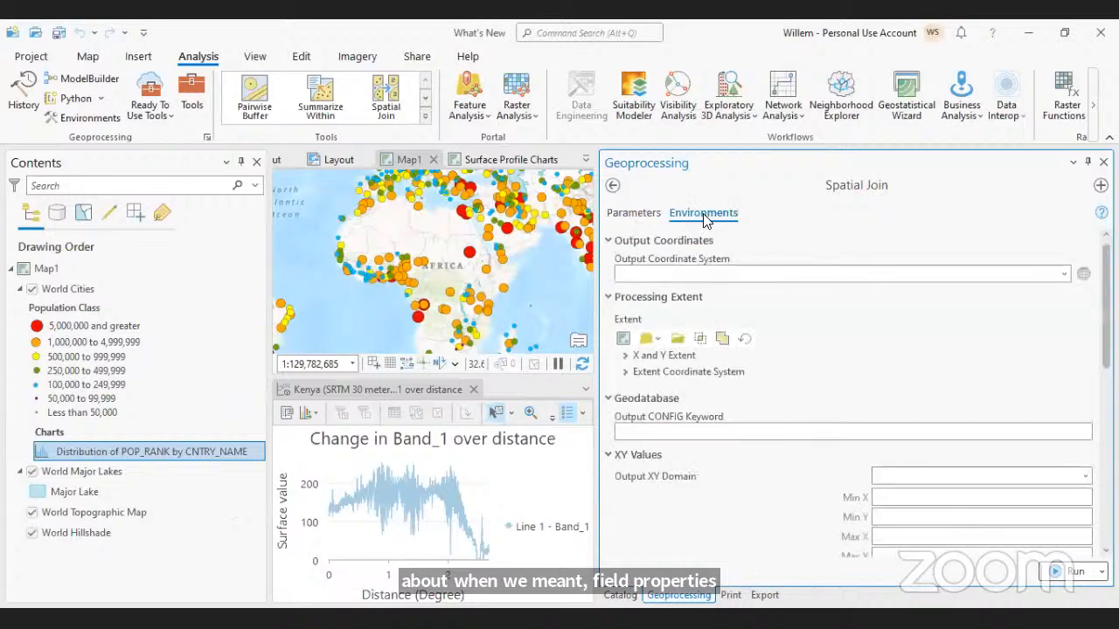
pyautogui.click(624, 355)
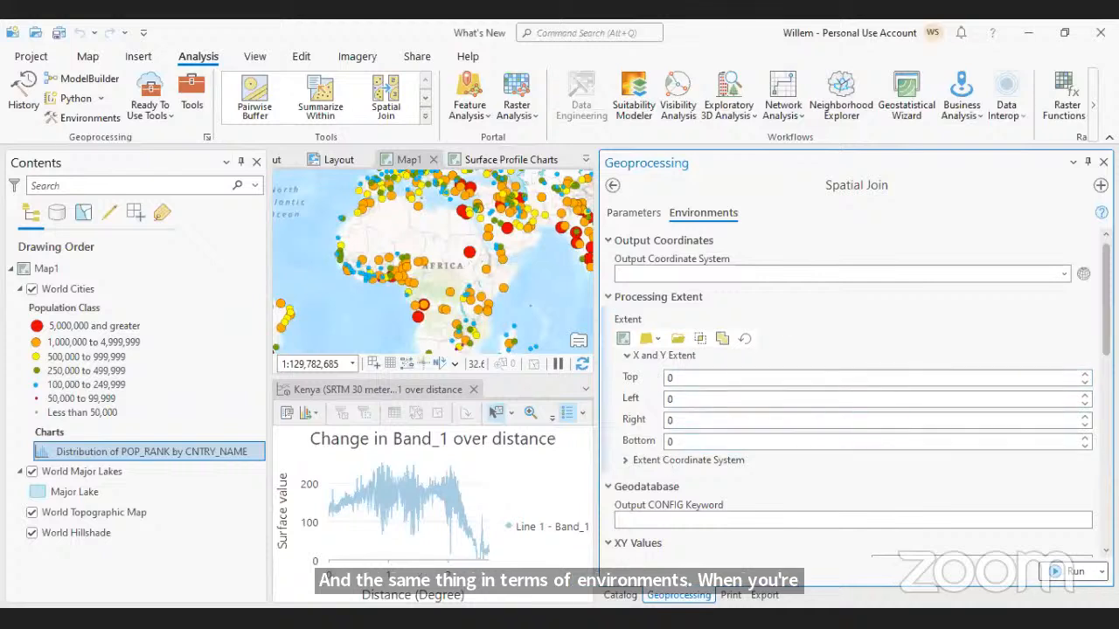
pyautogui.scroll(-2, 717, 344)
pyautogui.scroll(1, 717, 345)
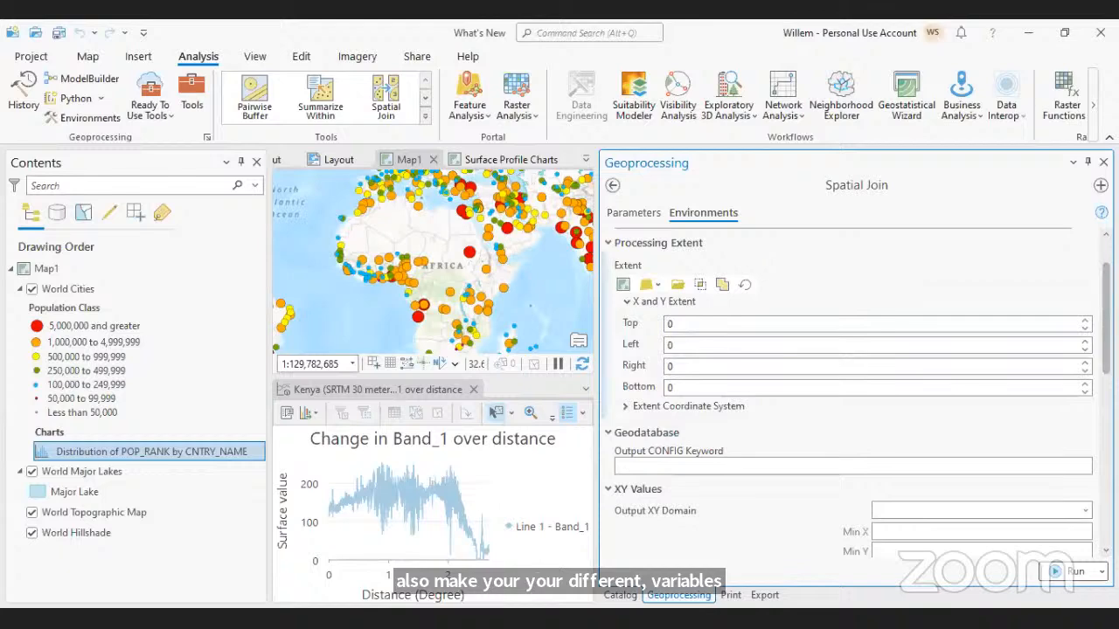
pyautogui.scroll(-3, 713, 310)
pyautogui.scroll(4, 986, 384)
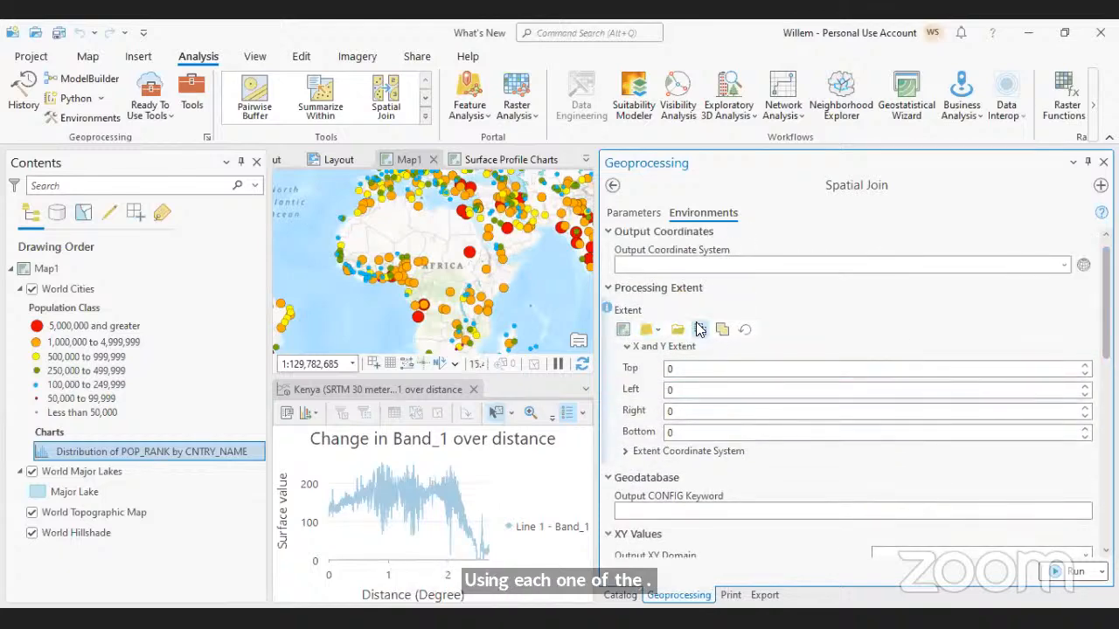
pyautogui.click(1087, 161)
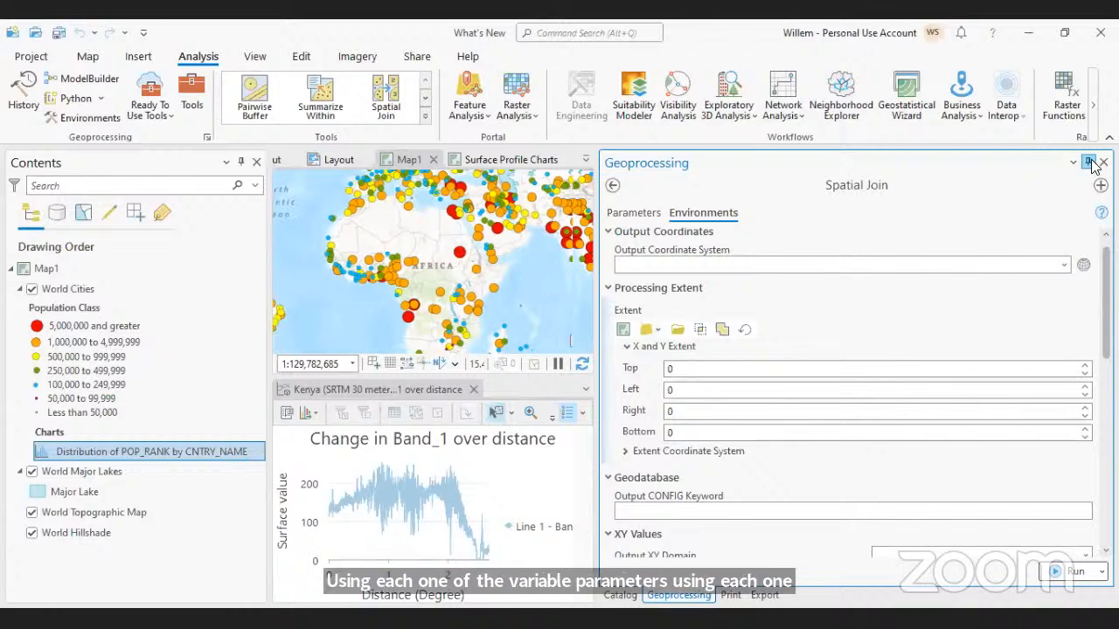
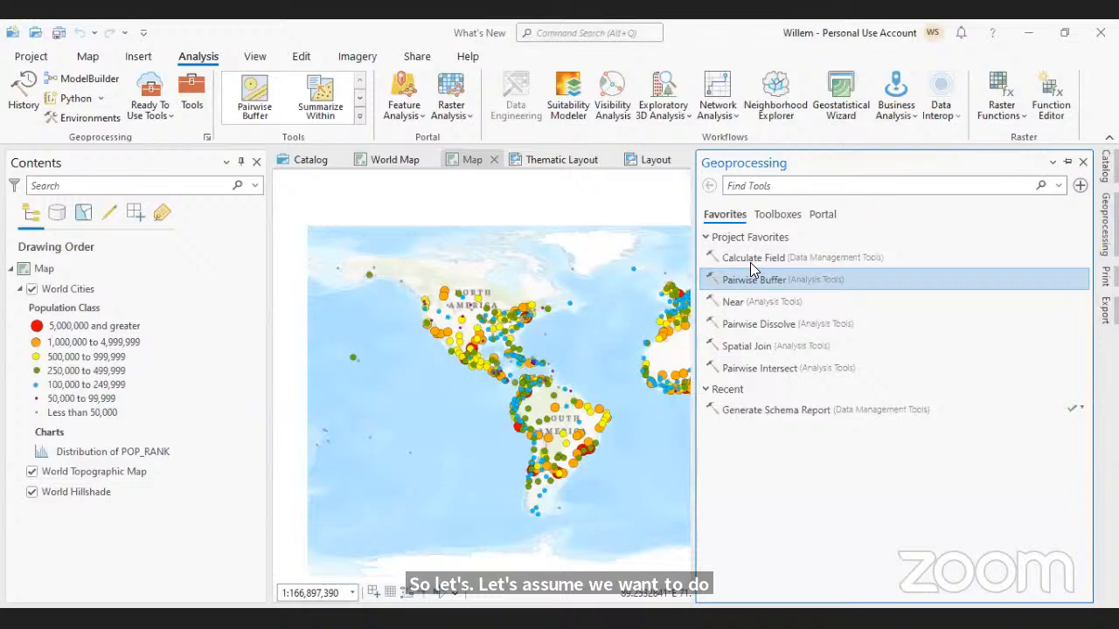
# Open the Pairwise Buffer tool in a pinned pane, and open the World Cities layer's attribute table
pyautogui.click(750, 267)
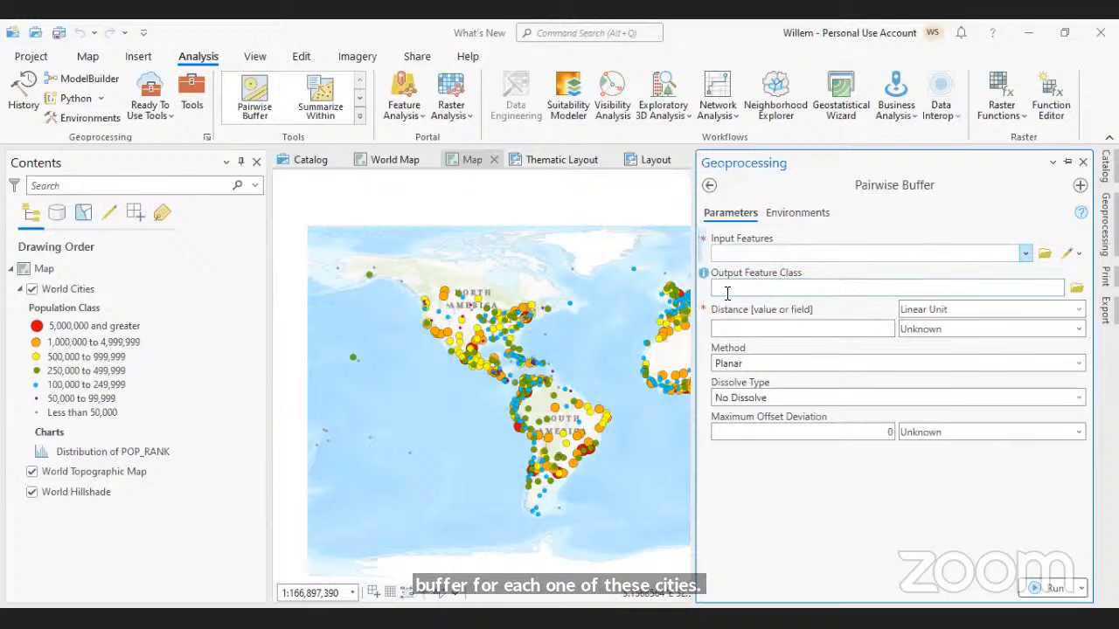
pyautogui.click(1067, 164)
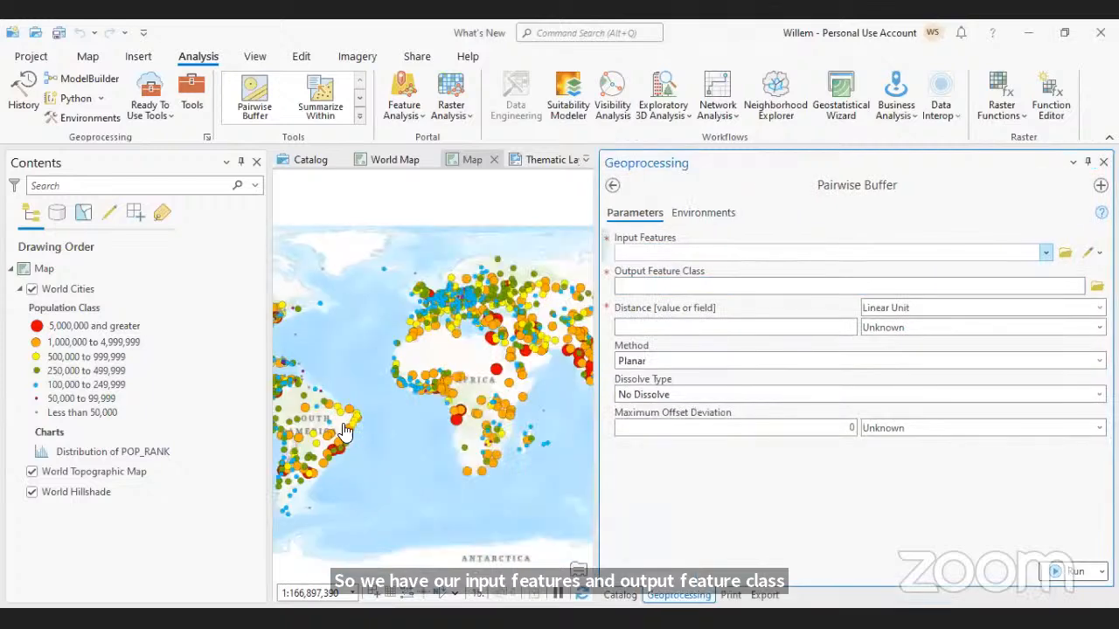
pyautogui.click(42, 295)
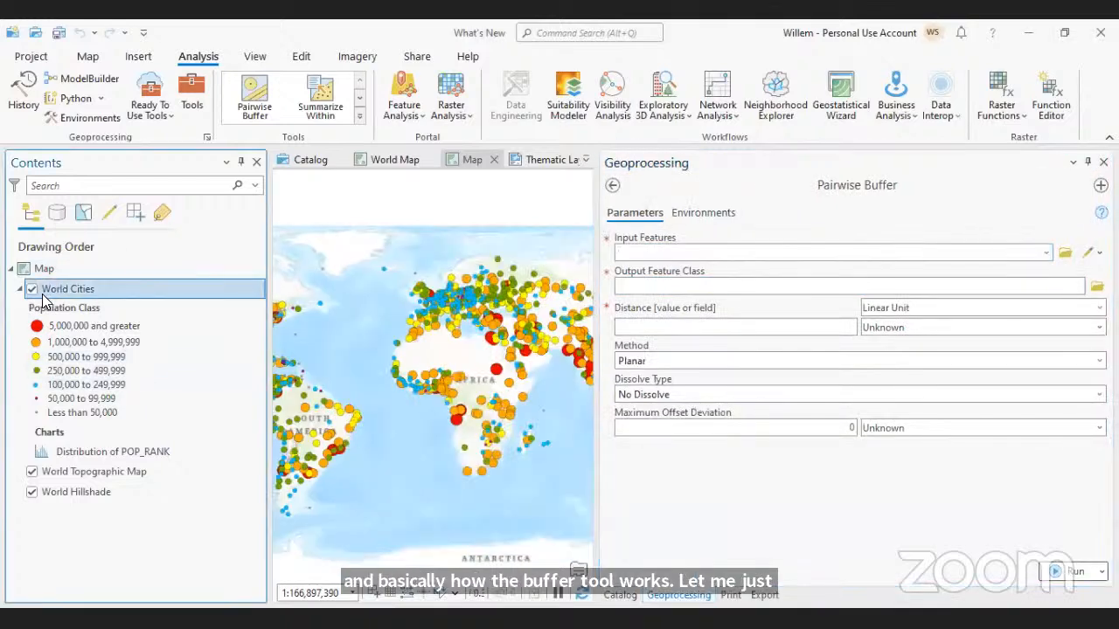
pyautogui.rightClick(42, 300)
pyautogui.click(119, 120)
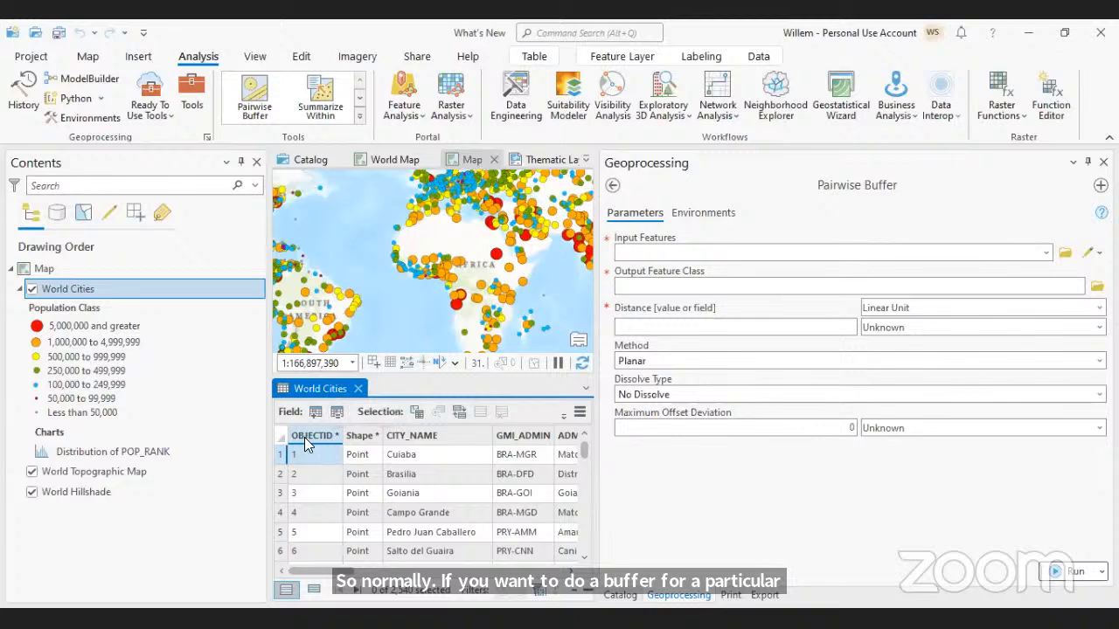
pyautogui.scroll(-2, 406, 479)
pyautogui.scroll(1, 418, 470)
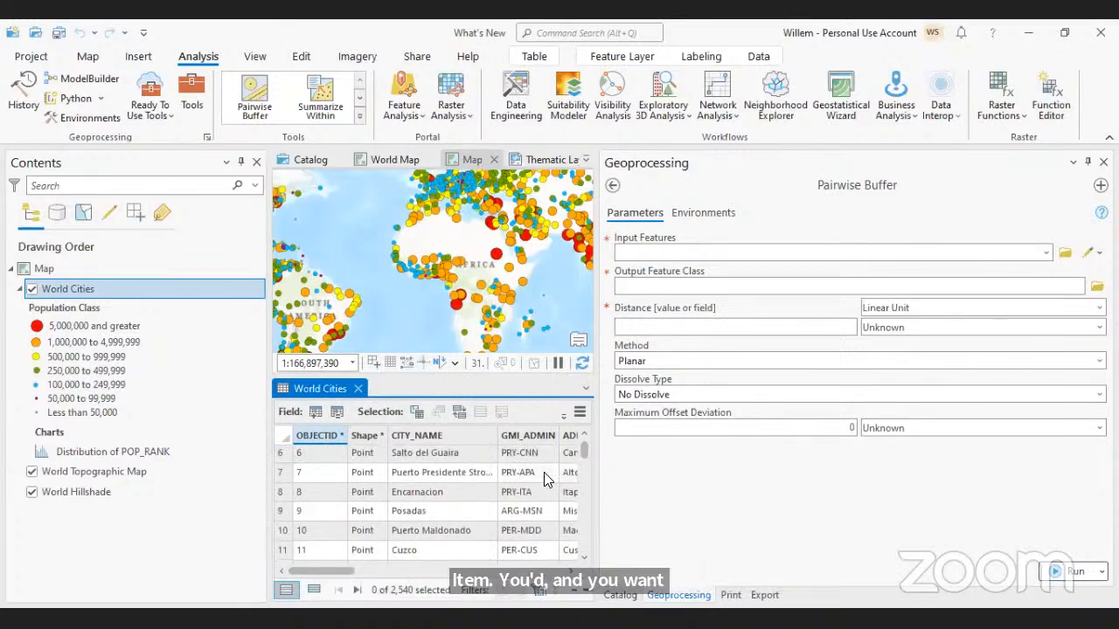
pyautogui.scroll(2, 544, 479)
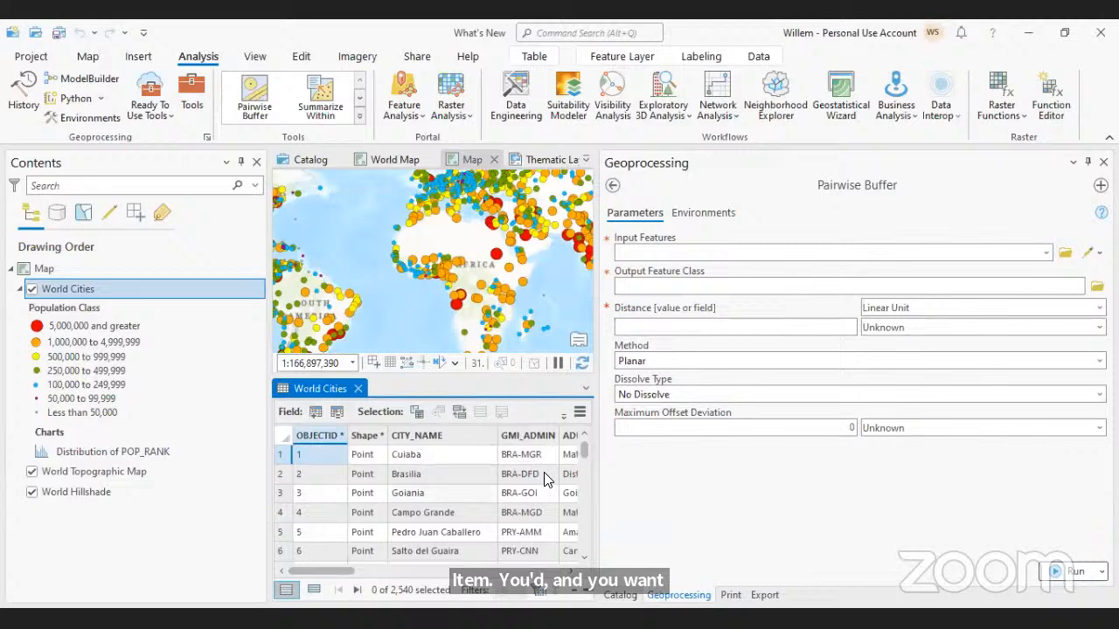
# Select the World Cities records from OBJECTID 1 through 1940 in the attribute table
pyautogui.click(283, 456)
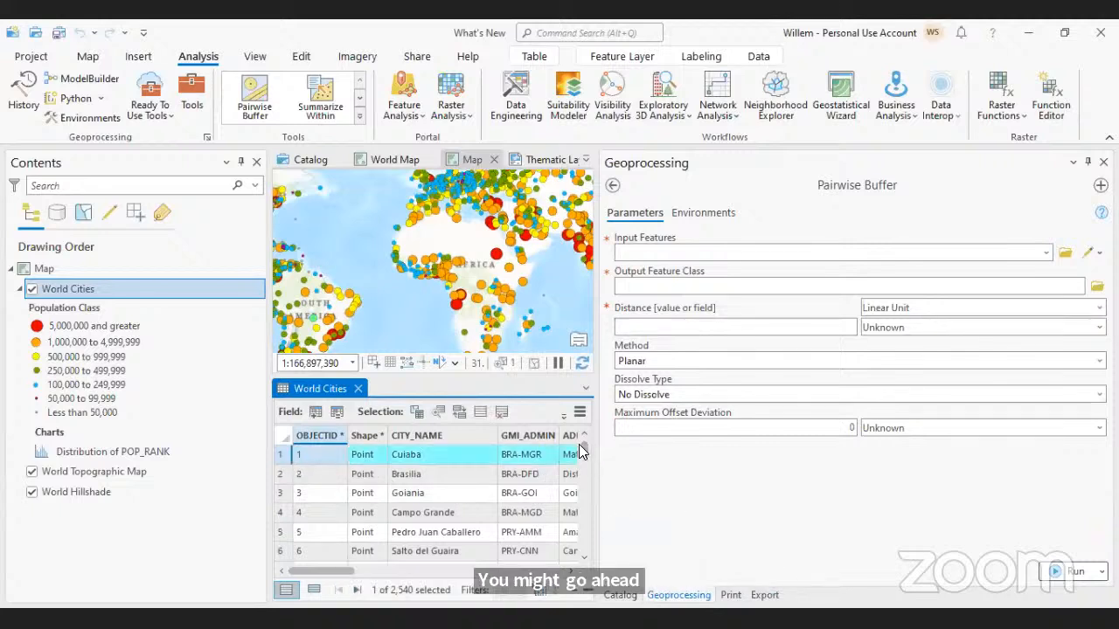
pyautogui.moveTo(582, 449); pyautogui.dragTo(582, 507)
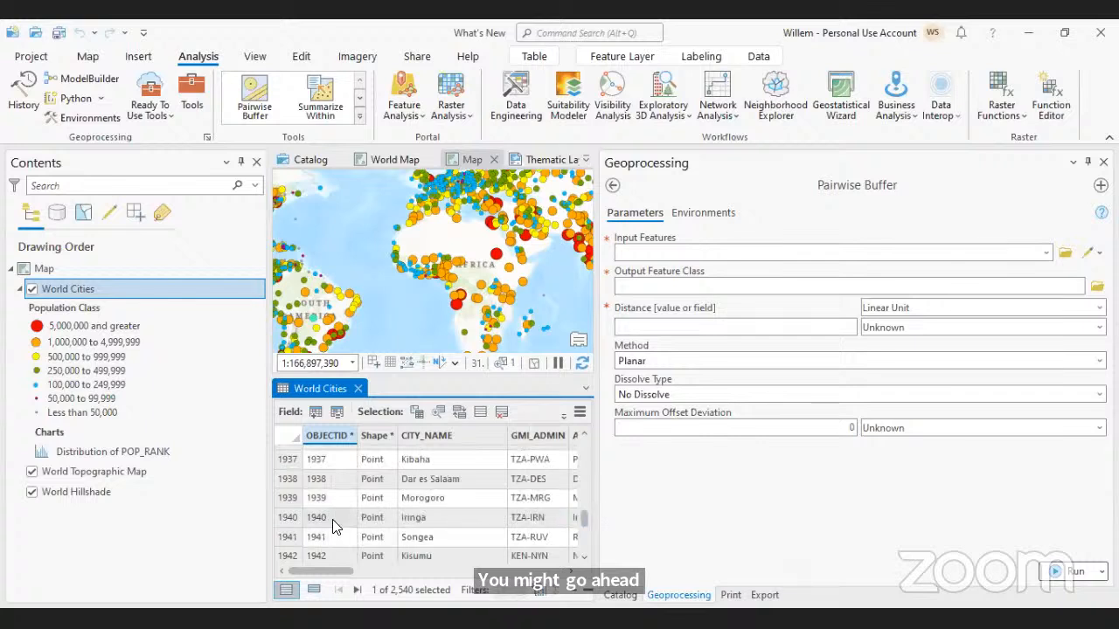
pyautogui.keyDown('shift'); pyautogui.click(291, 520); pyautogui.keyUp('shift')
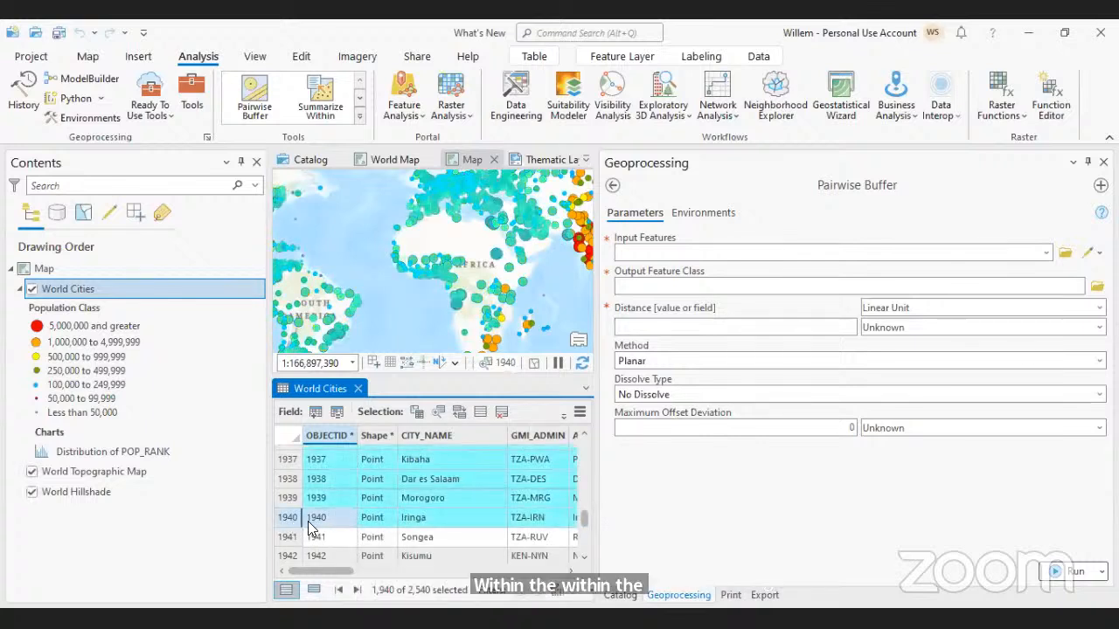
# Set the Pairwise Buffer's input features to World Cities, keeping the option to use the selected records
pyautogui.click(1044, 253)
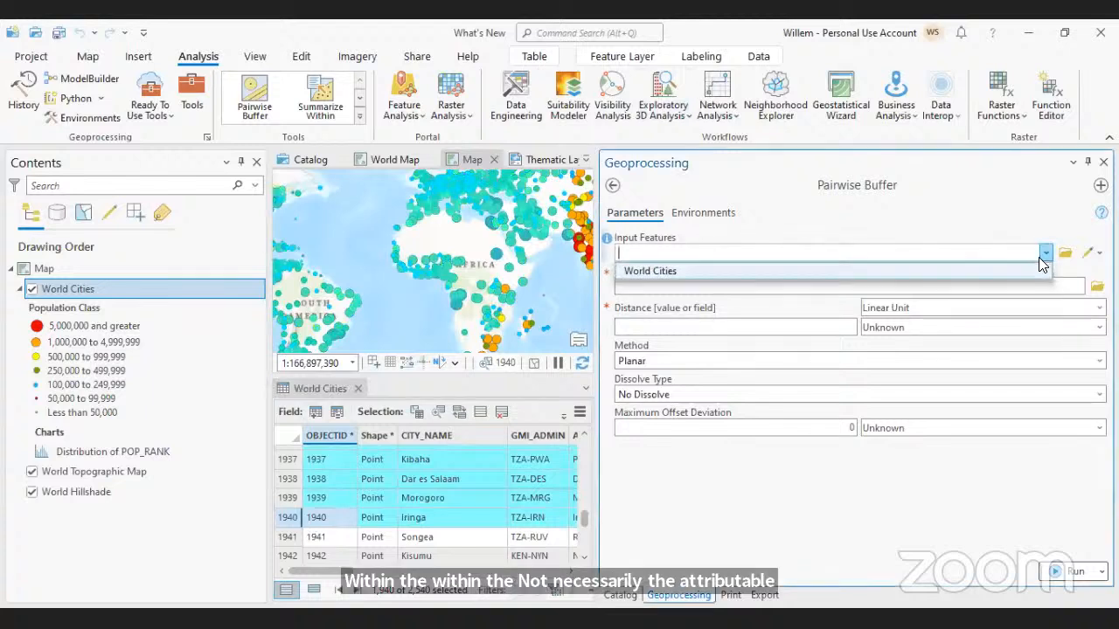
pyautogui.click(675, 278)
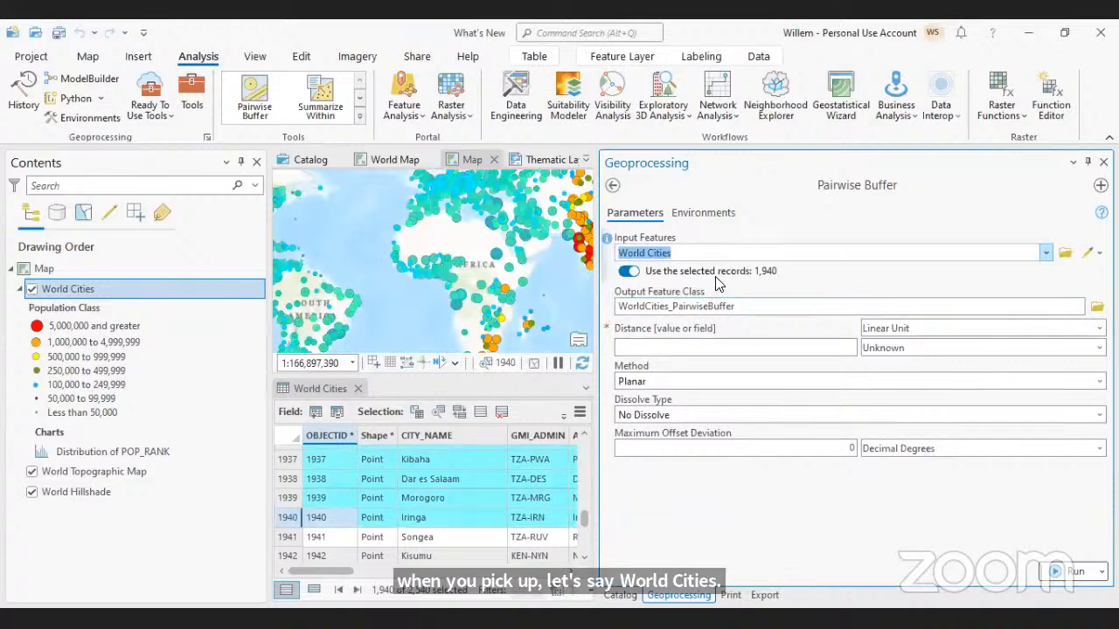
pyautogui.moveTo(715, 283)
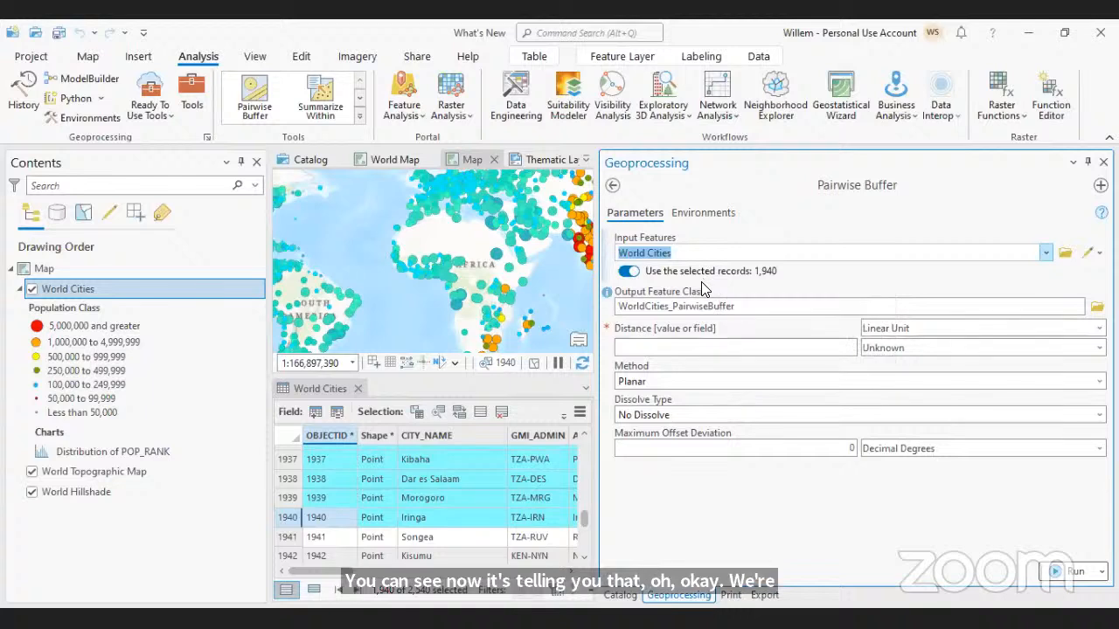
# Switch the Pairwise Buffer's use of the selected records off and back on twice
pyautogui.click(629, 273)
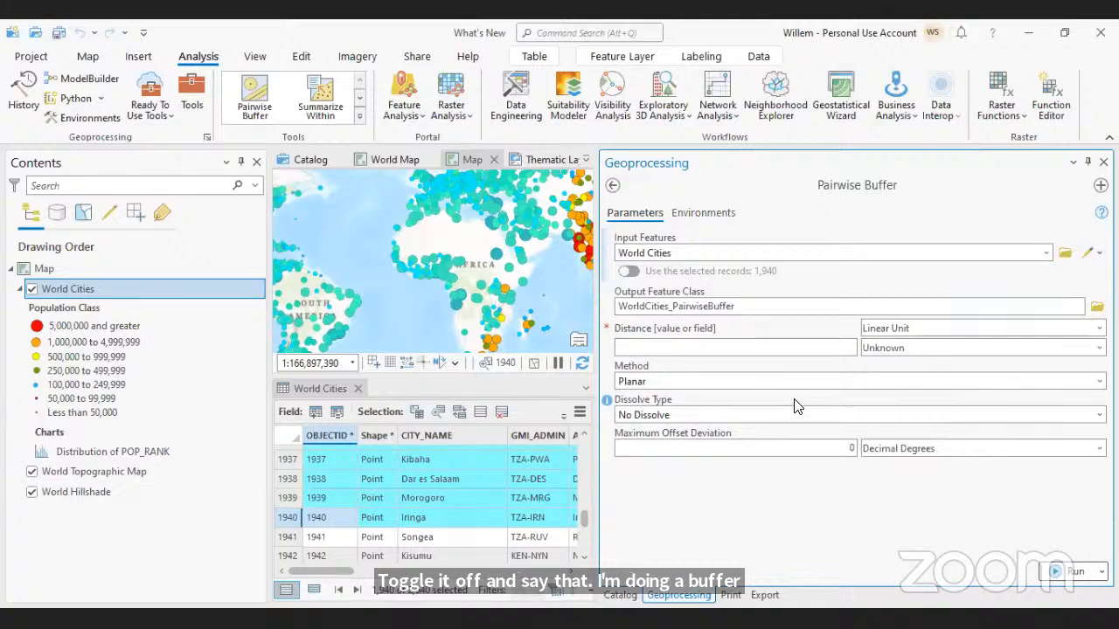
pyautogui.click(629, 272)
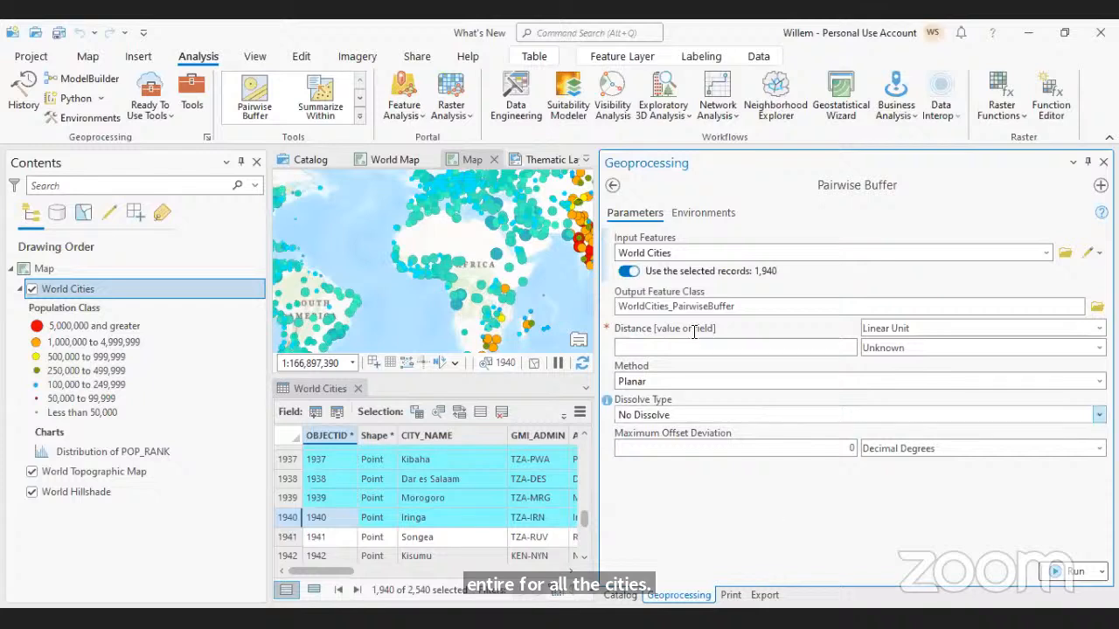
pyautogui.click(629, 271)
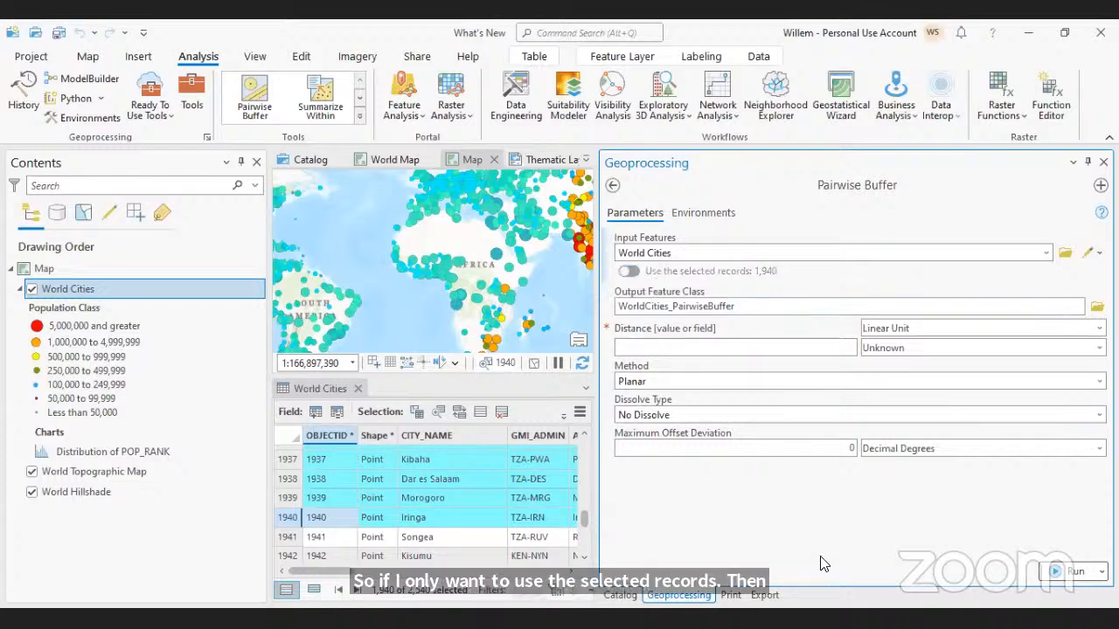
pyautogui.click(630, 271)
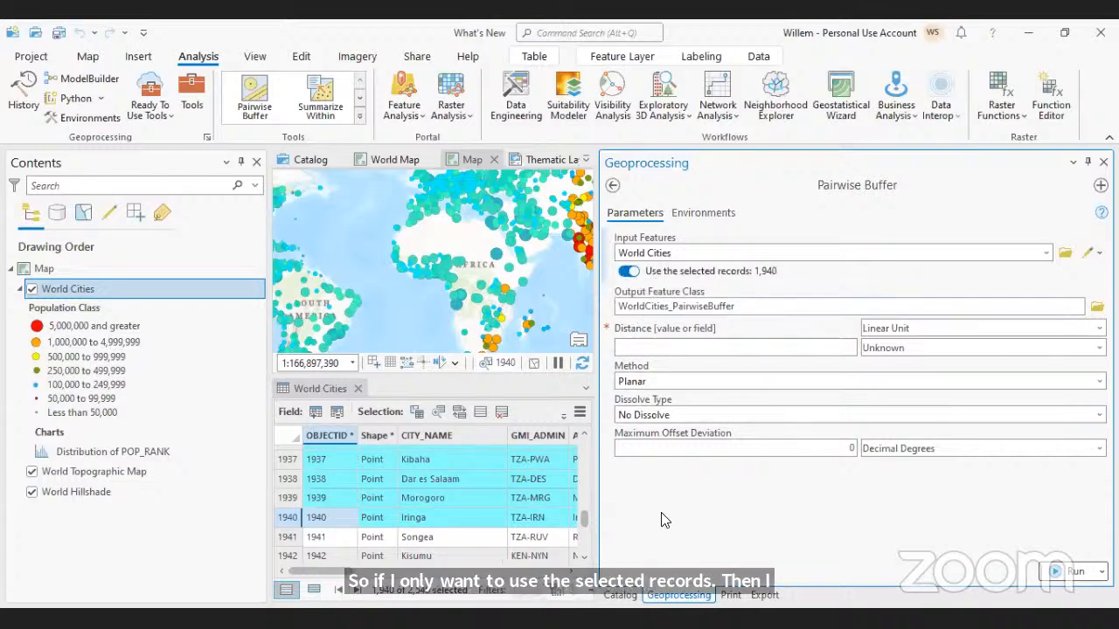
# Show only the selected records in the World Cities table and highlight OBJECTID 2 through 674 within that selection
pyautogui.click(314, 590)
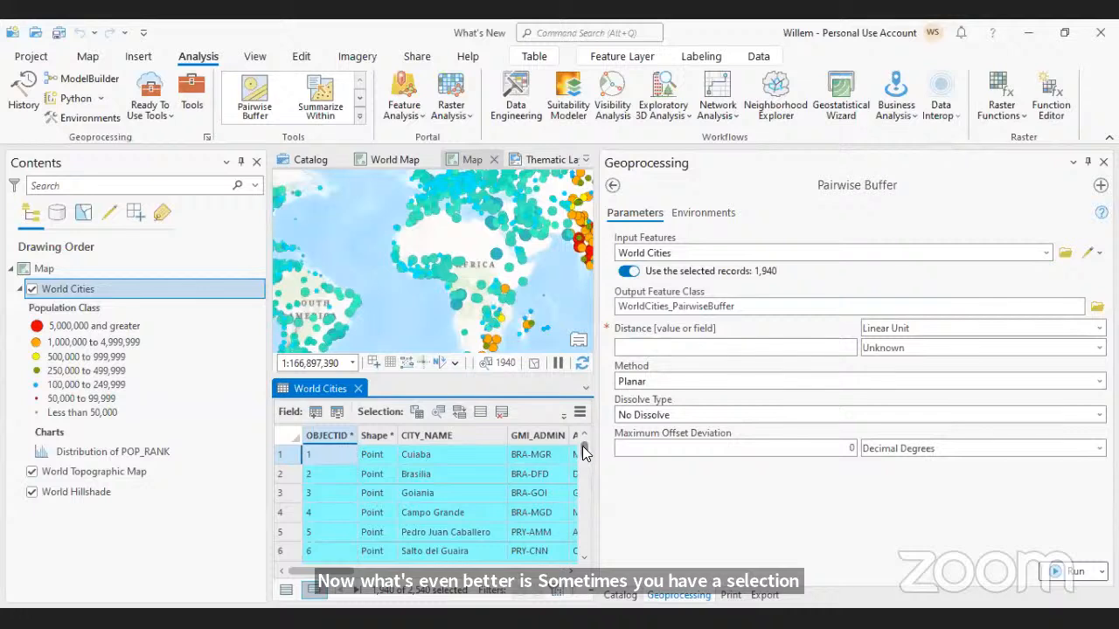
pyautogui.click(287, 476)
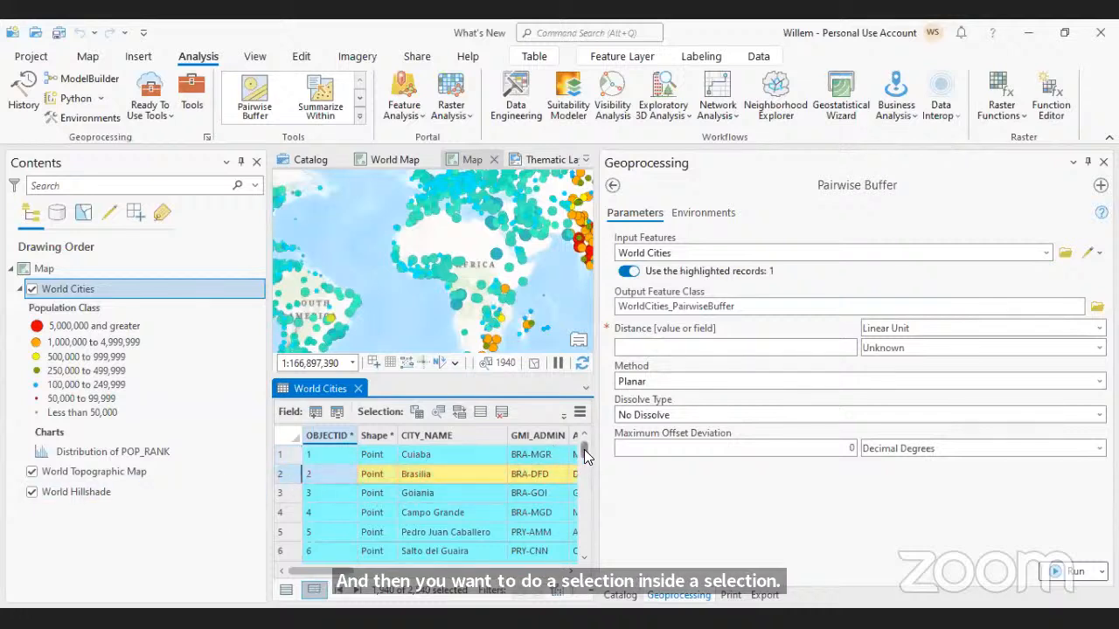
pyautogui.moveTo(584, 450); pyautogui.dragTo(582, 483)
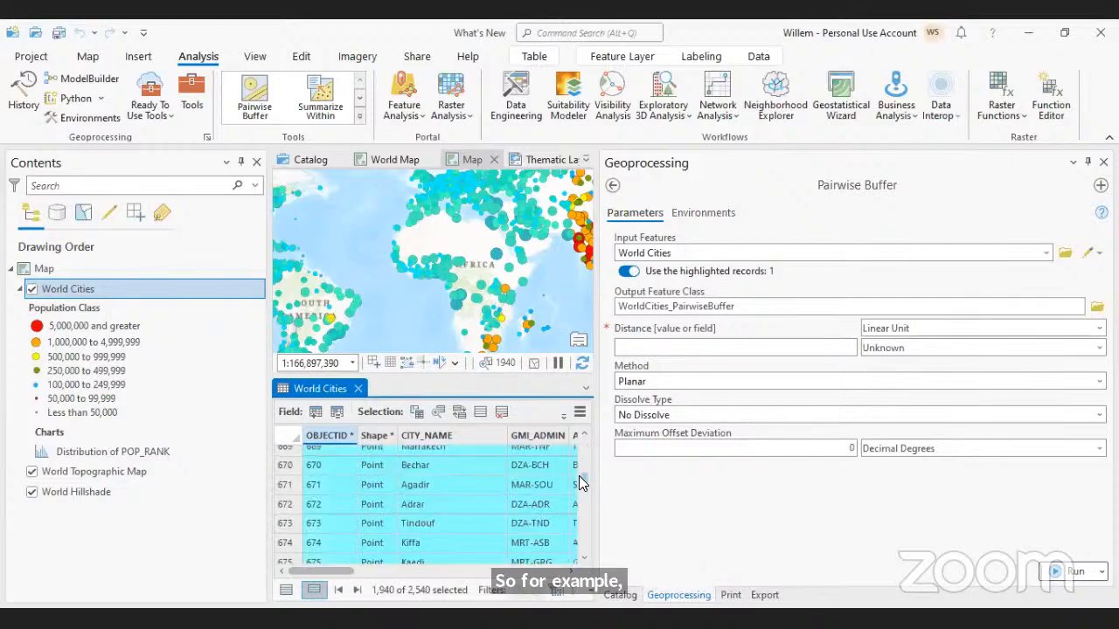
pyautogui.keyDown('shift'); pyautogui.click(281, 545); pyautogui.keyUp('shift')
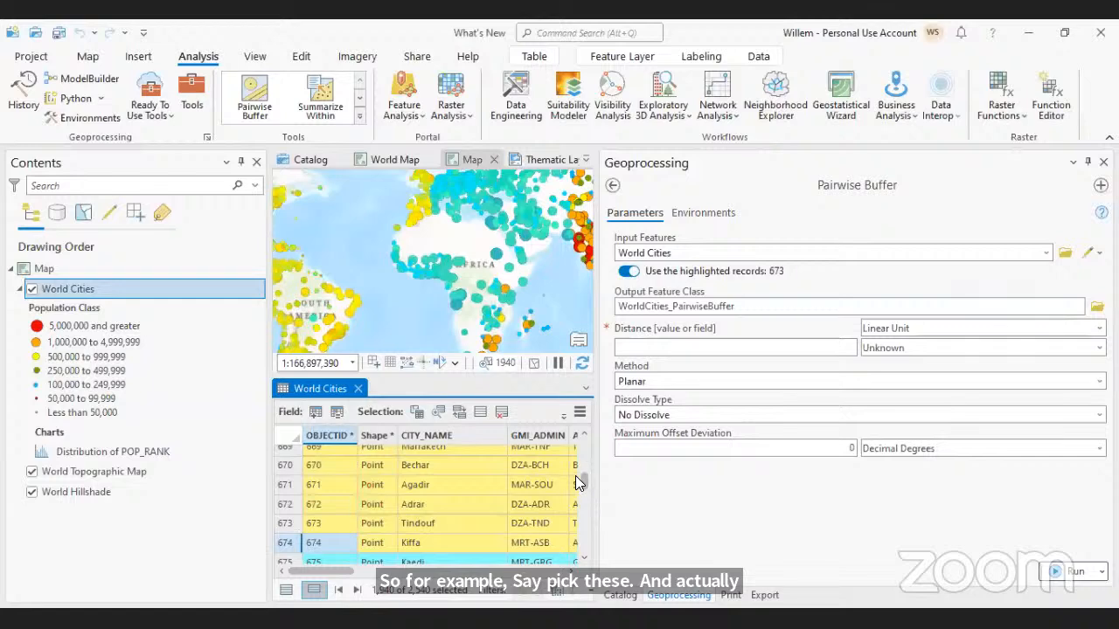
pyautogui.moveTo(582, 476); pyautogui.dragTo(584, 449)
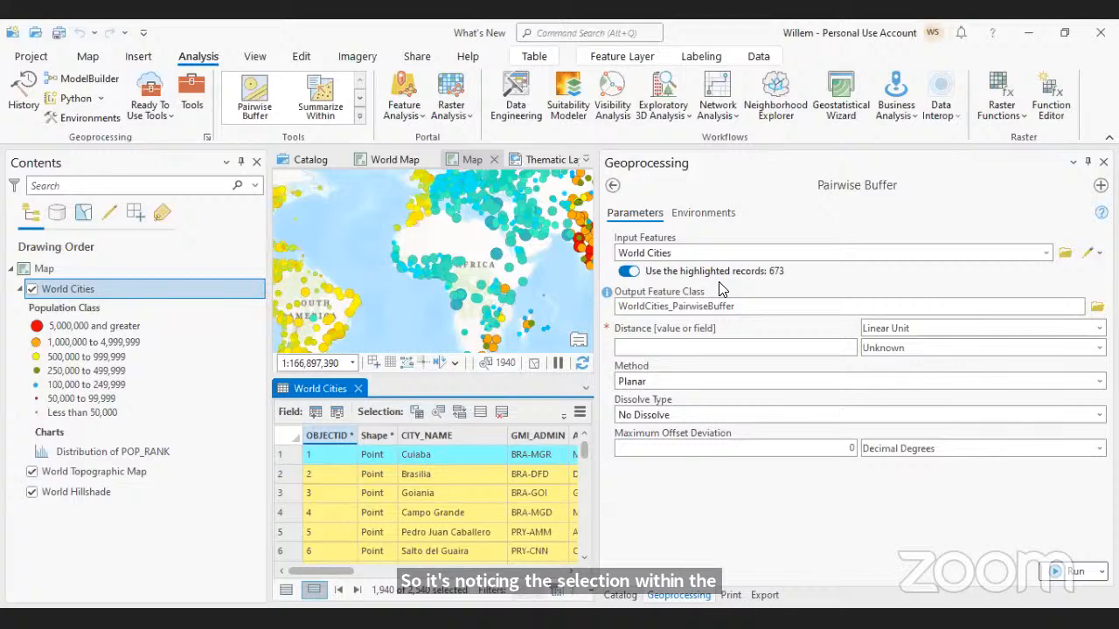
# Stop the Pairwise Buffer from using the highlighted records, close the tool and widen the map view
pyautogui.click(629, 272)
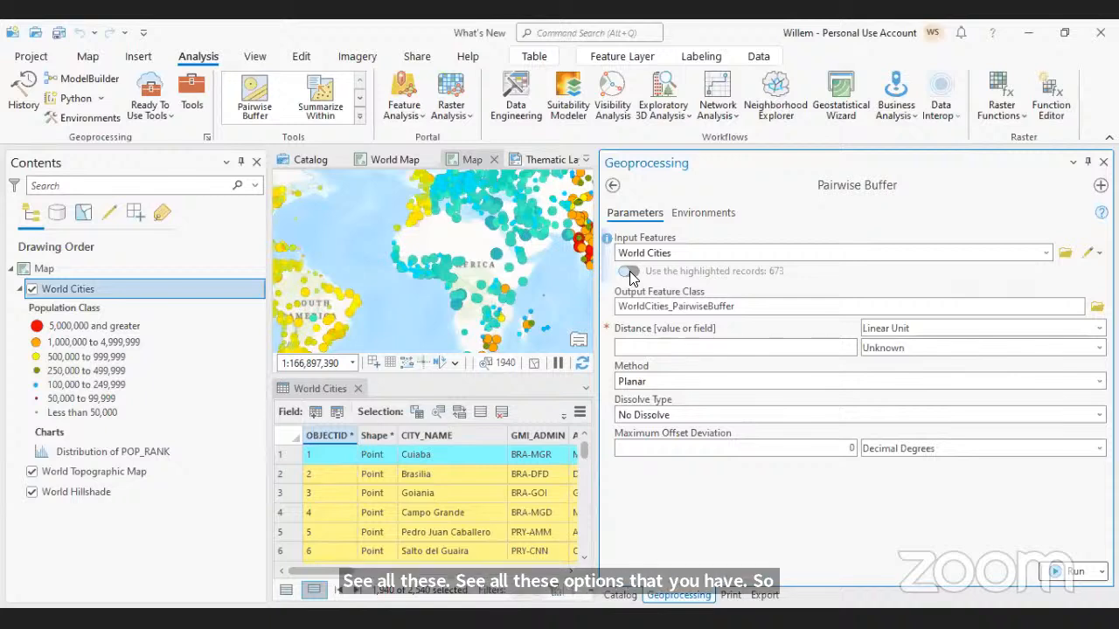
pyautogui.click(1103, 163)
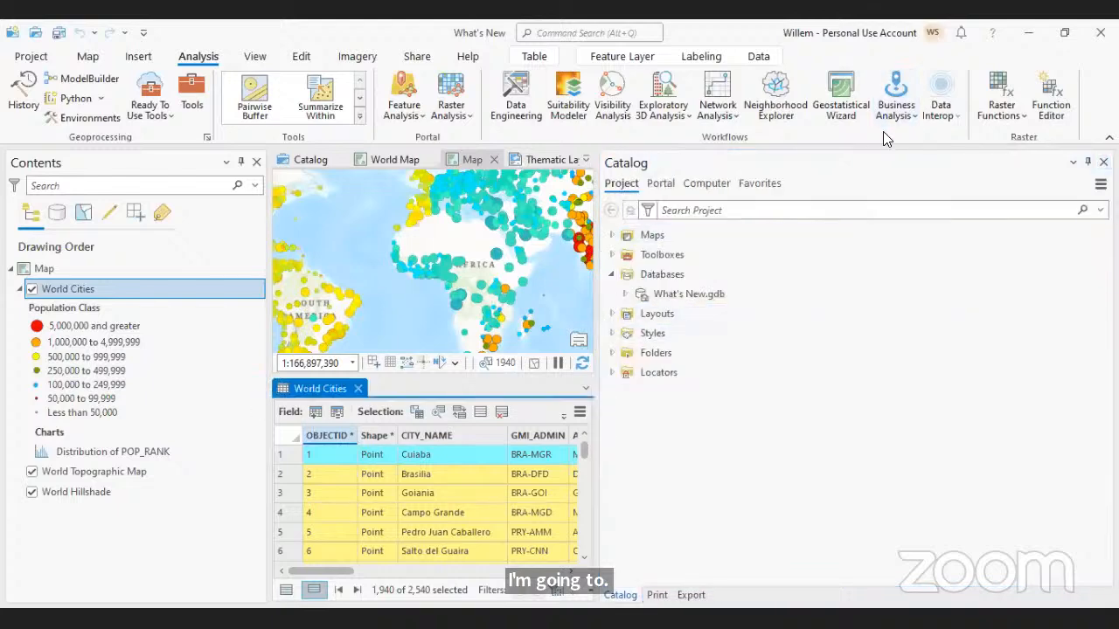
pyautogui.moveTo(596, 306); pyautogui.dragTo(785, 331)
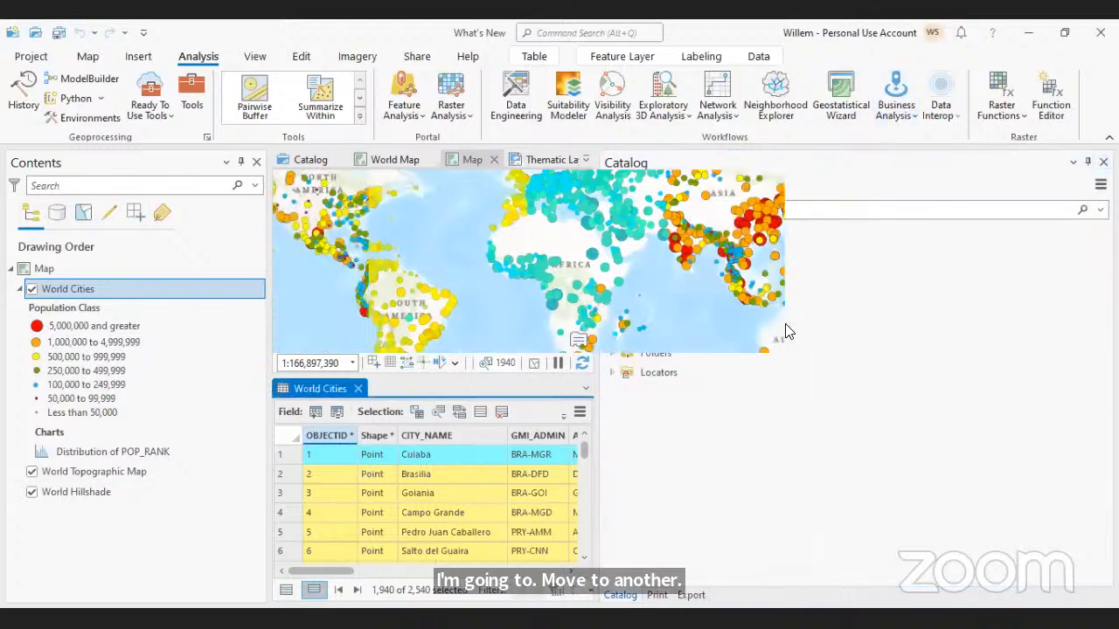
# Hide the World Cities layer and close its attribute table
pyautogui.click(31, 289)
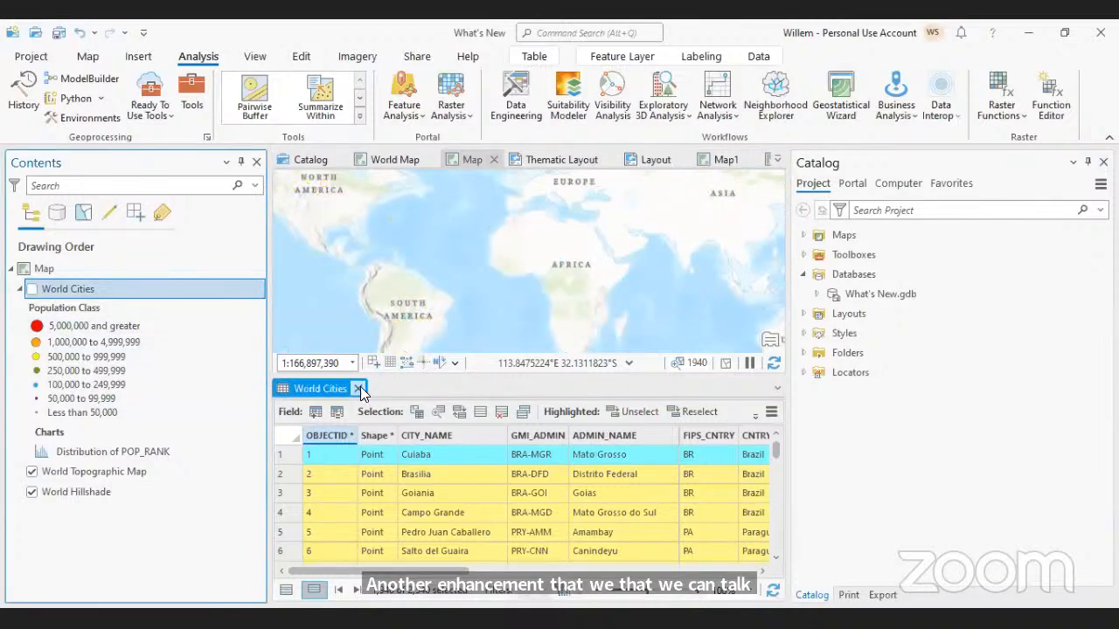
pyautogui.click(357, 388)
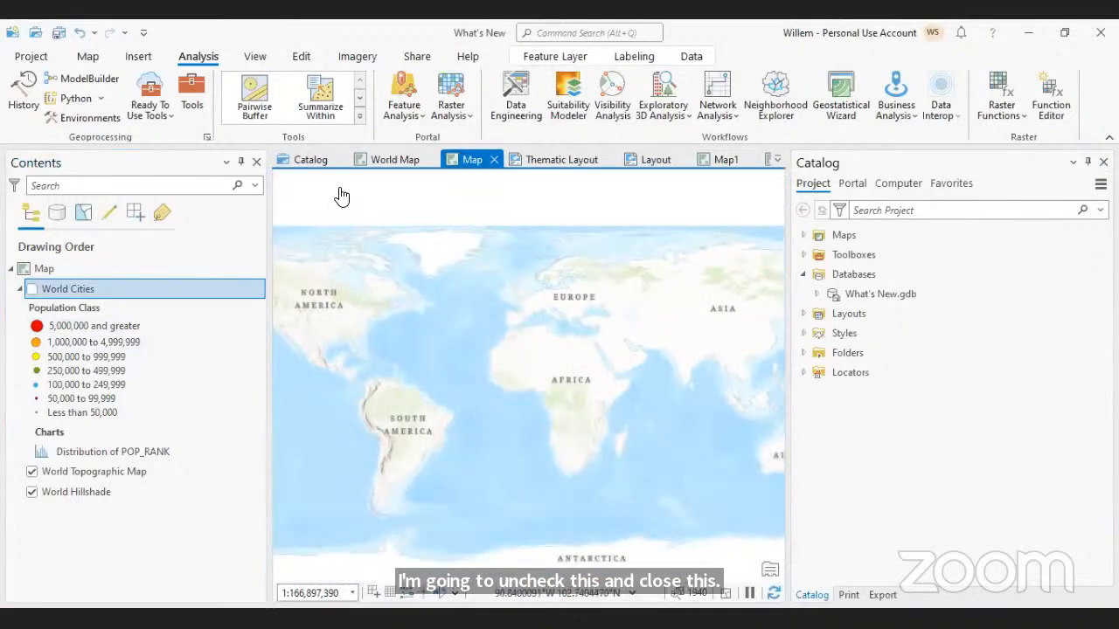
# In World Map, set the fill color of the Northern Africa region to dark reddish brown and enable Auto Apply
pyautogui.click(394, 159)
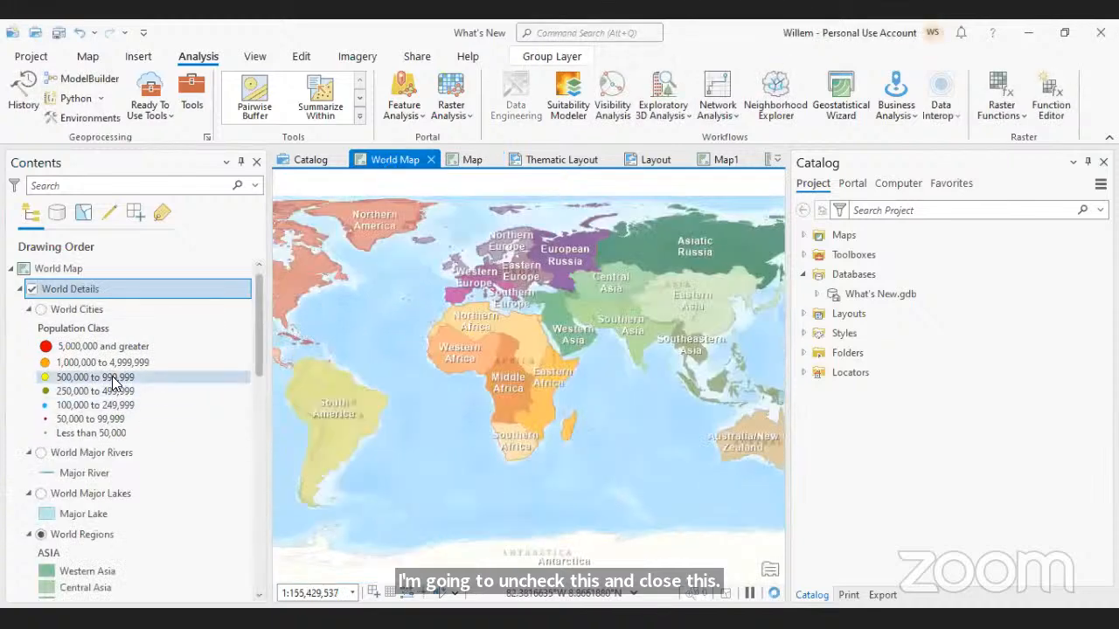
pyautogui.scroll(-3, 123, 384)
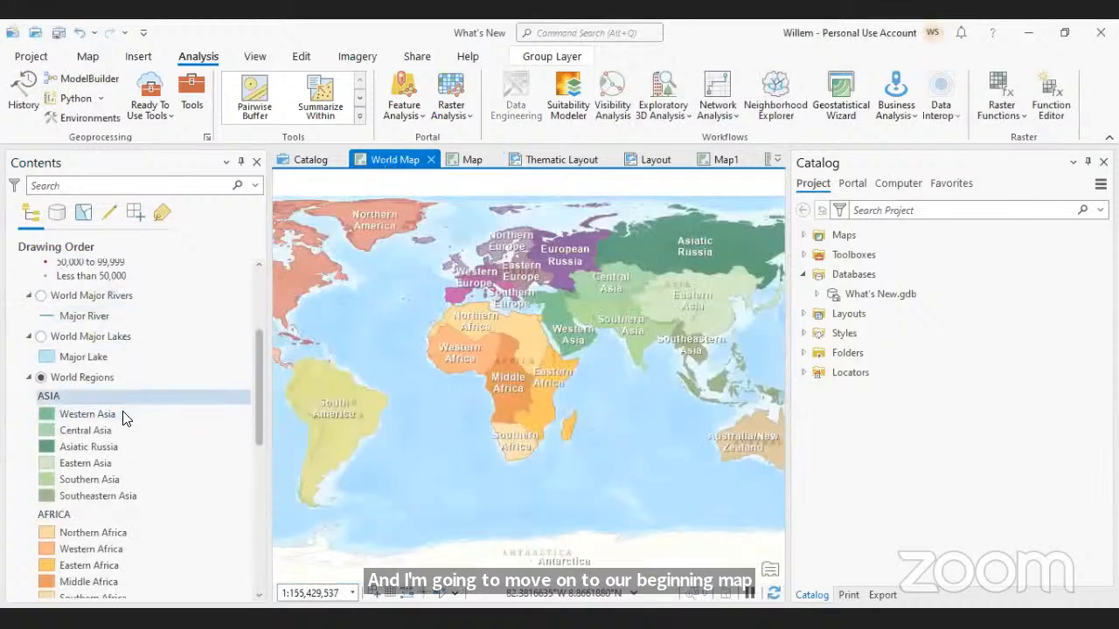
pyautogui.scroll(-1, 122, 406)
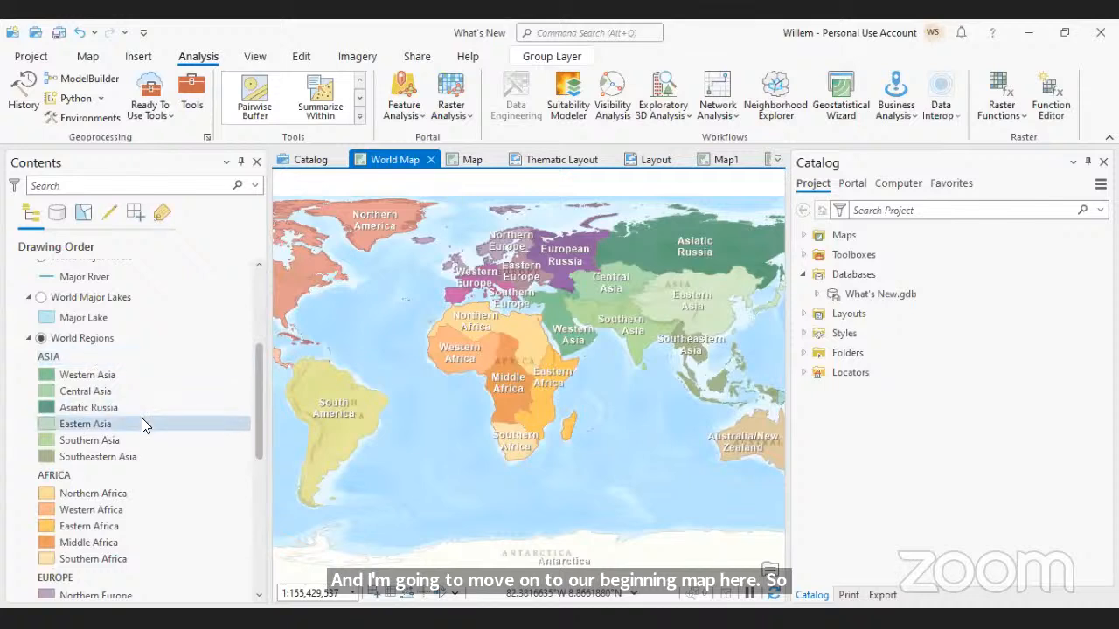
pyautogui.scroll(-3, 142, 420)
pyautogui.scroll(1, 141, 418)
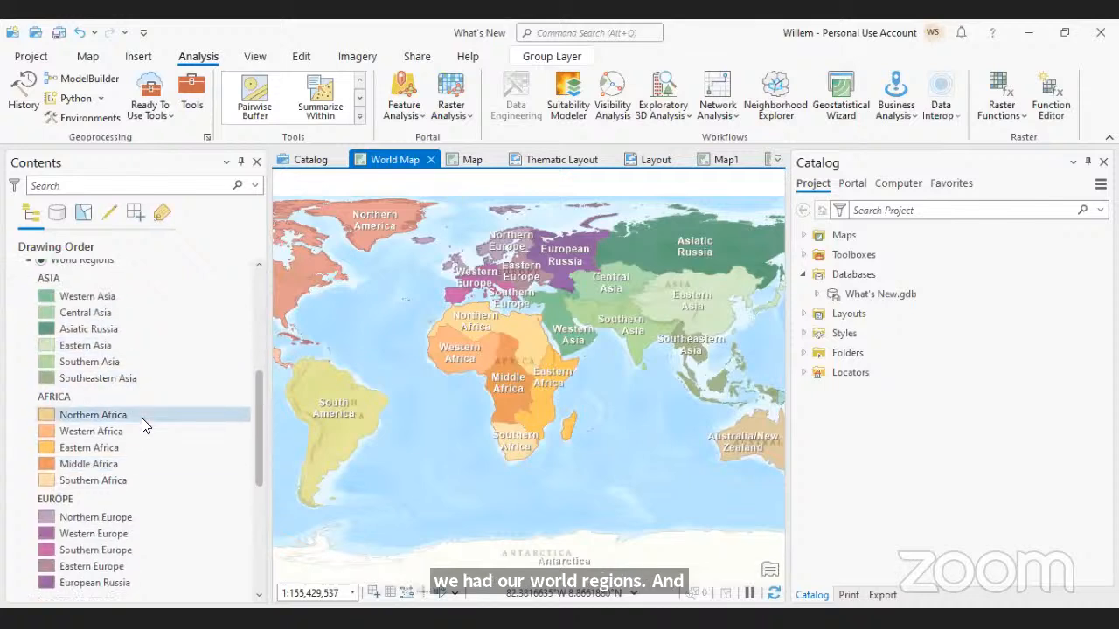
pyautogui.scroll(-1, 141, 417)
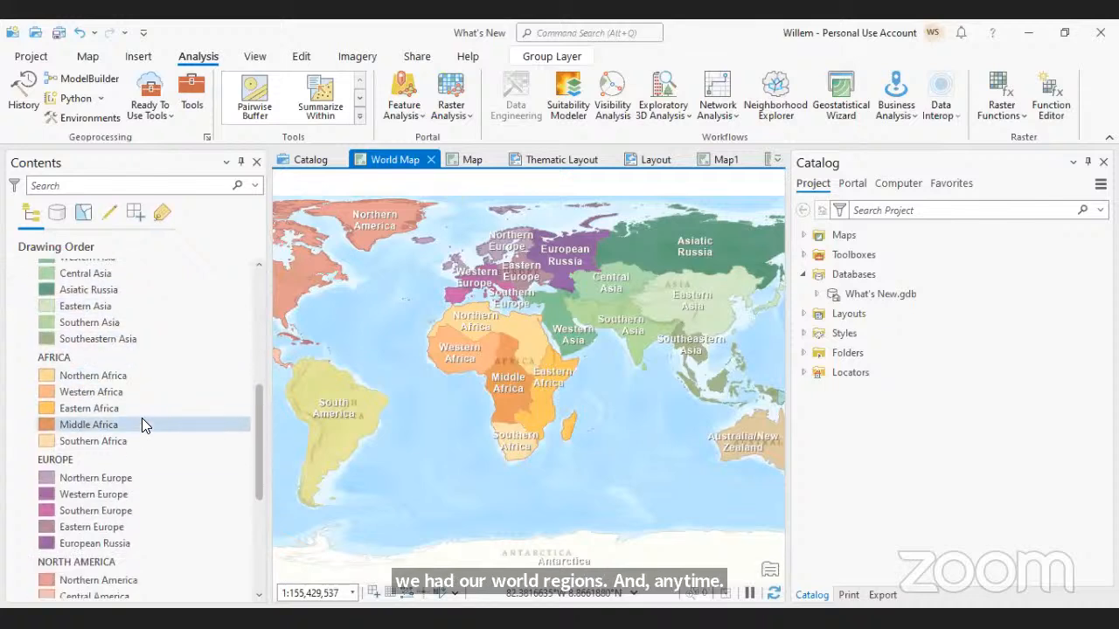
pyautogui.click(45, 376)
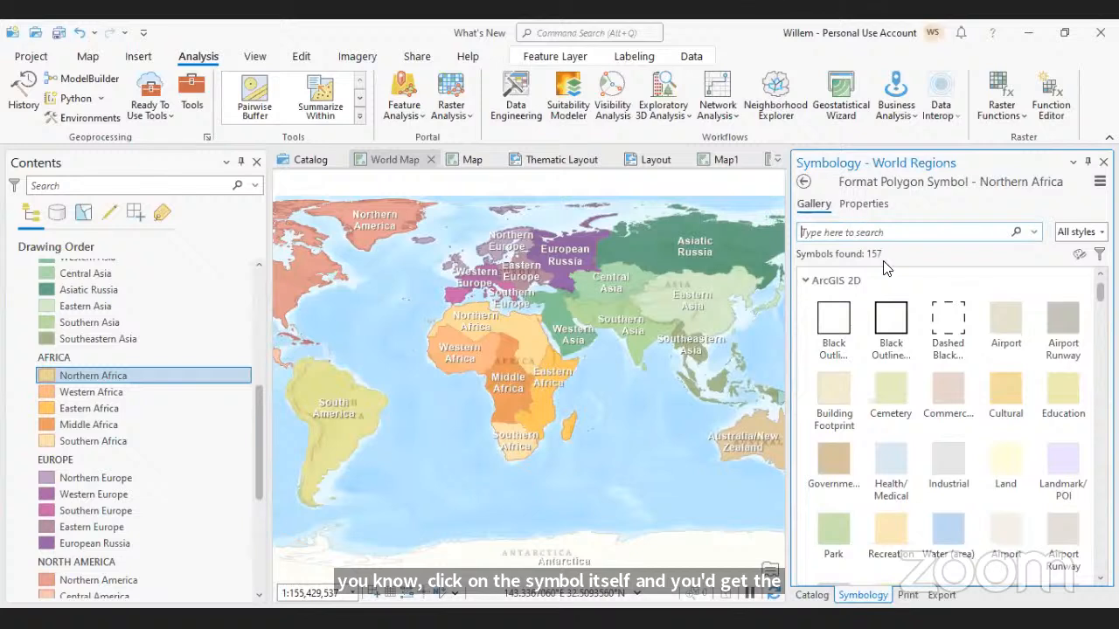
pyautogui.click(871, 206)
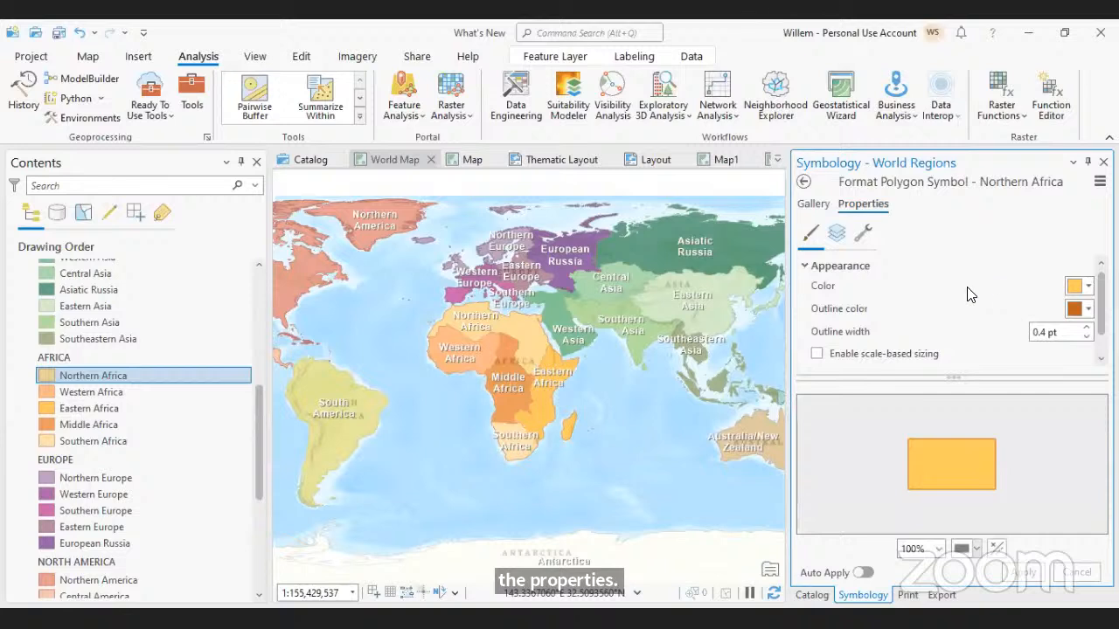
pyautogui.click(1086, 288)
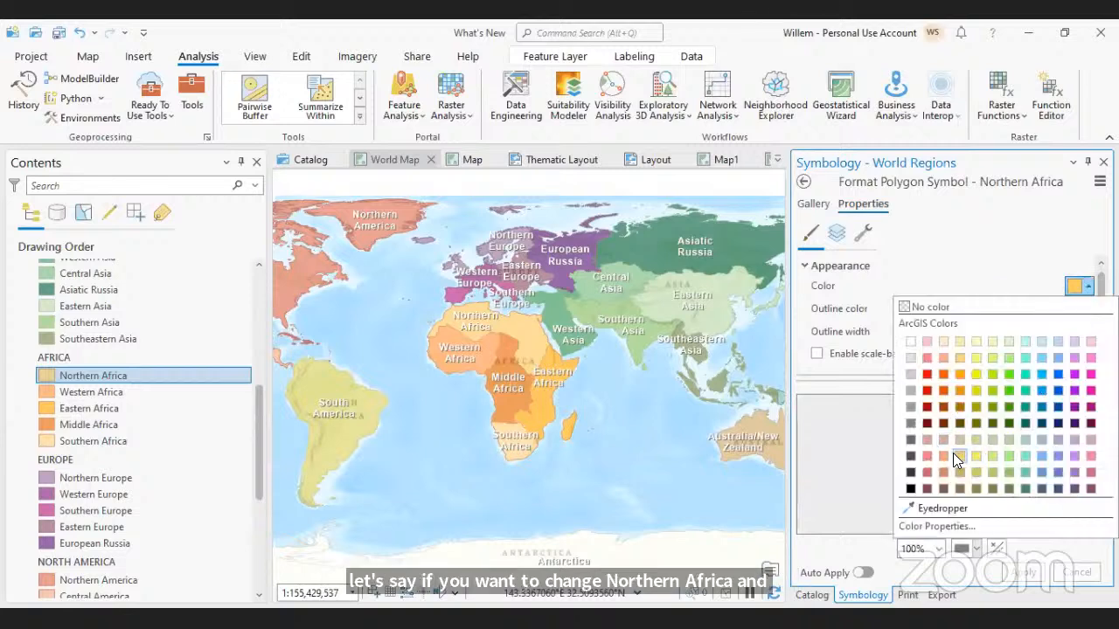
pyautogui.click(946, 424)
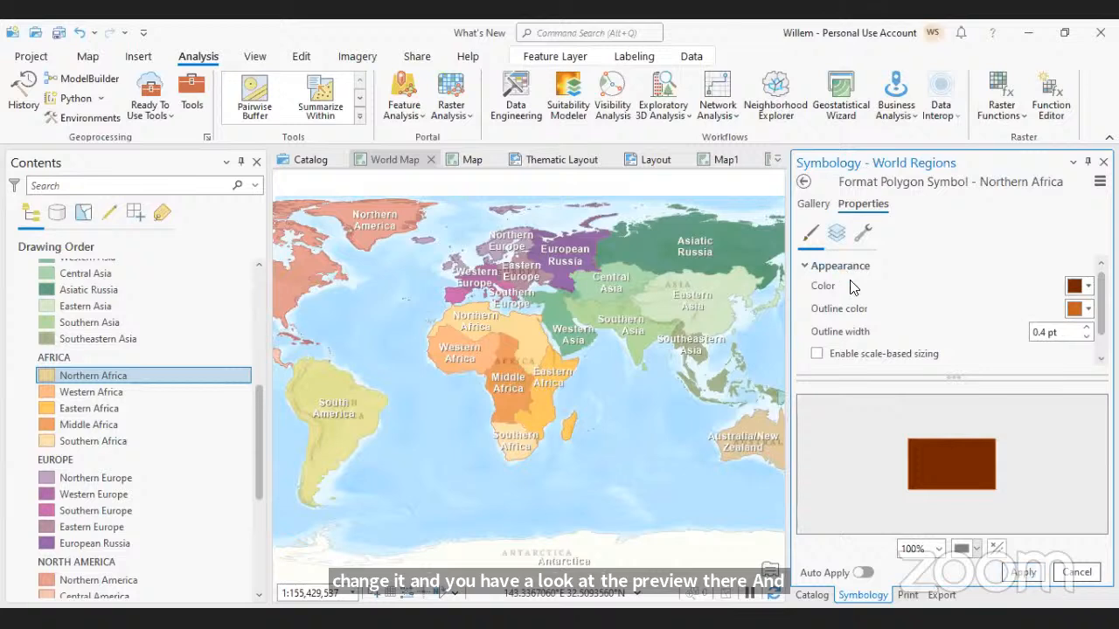
pyautogui.click(866, 573)
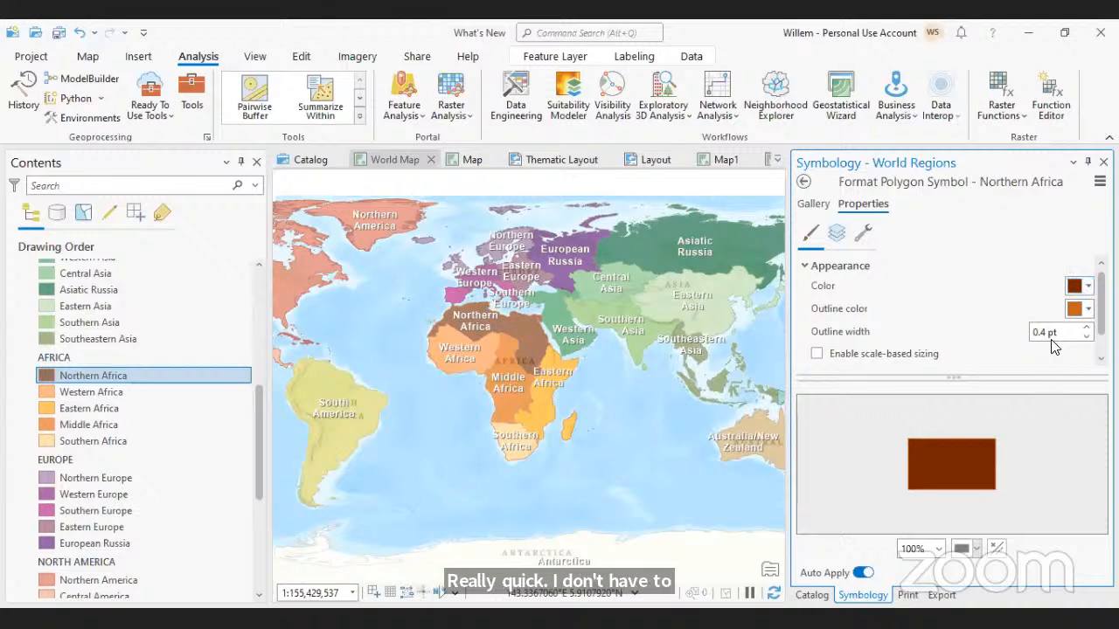
# Recolor the Northern Africa symbol dark green and then bright lime green with Auto Apply on
pyautogui.click(1081, 286)
pyautogui.click(997, 427)
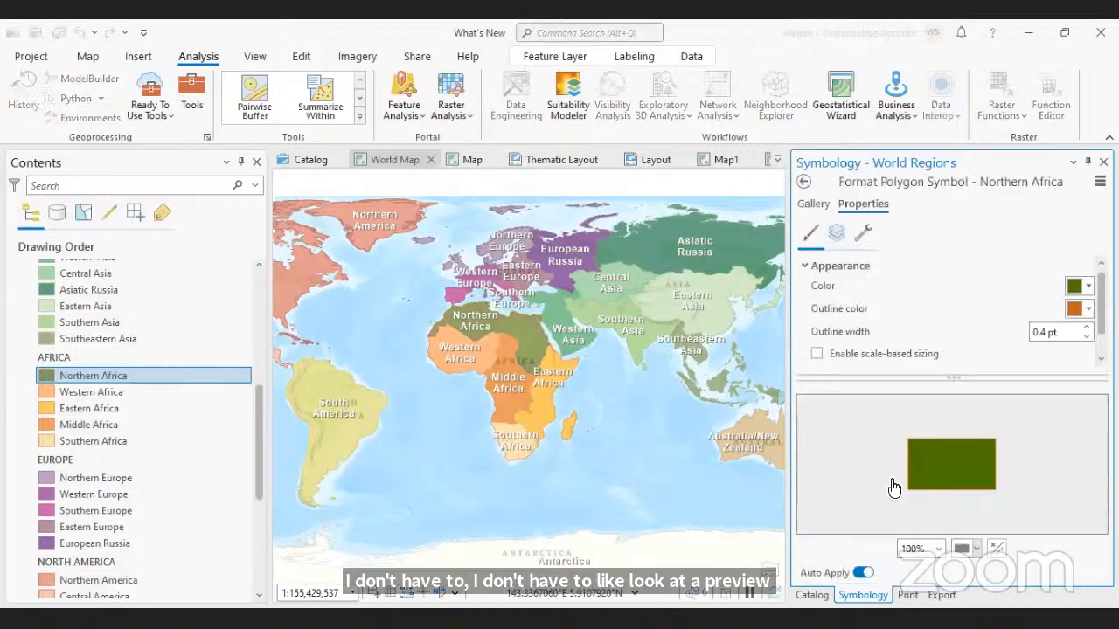
pyautogui.click(1089, 287)
pyautogui.click(996, 389)
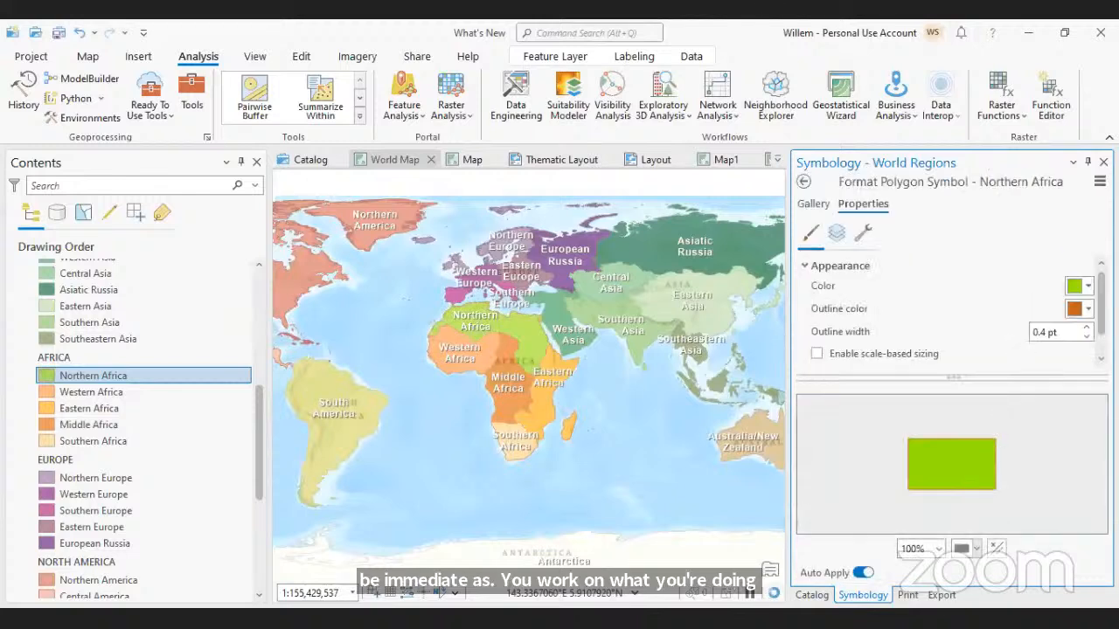
# Turn off Auto Apply and undo the two green color changes to Northern Africa
pyautogui.click(862, 573)
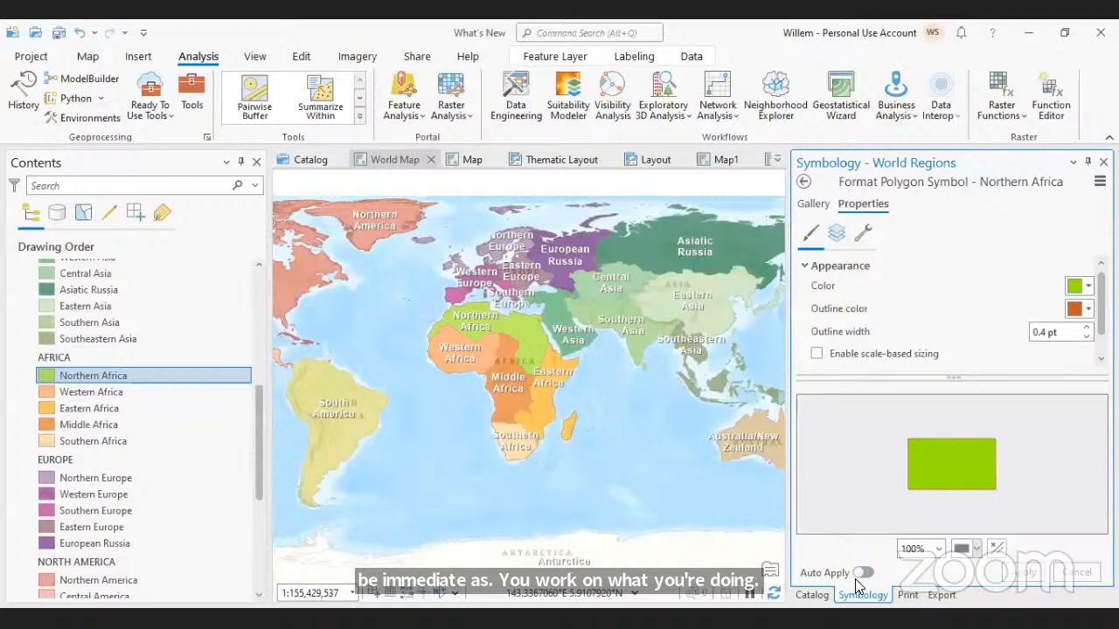
pyautogui.click(79, 33)
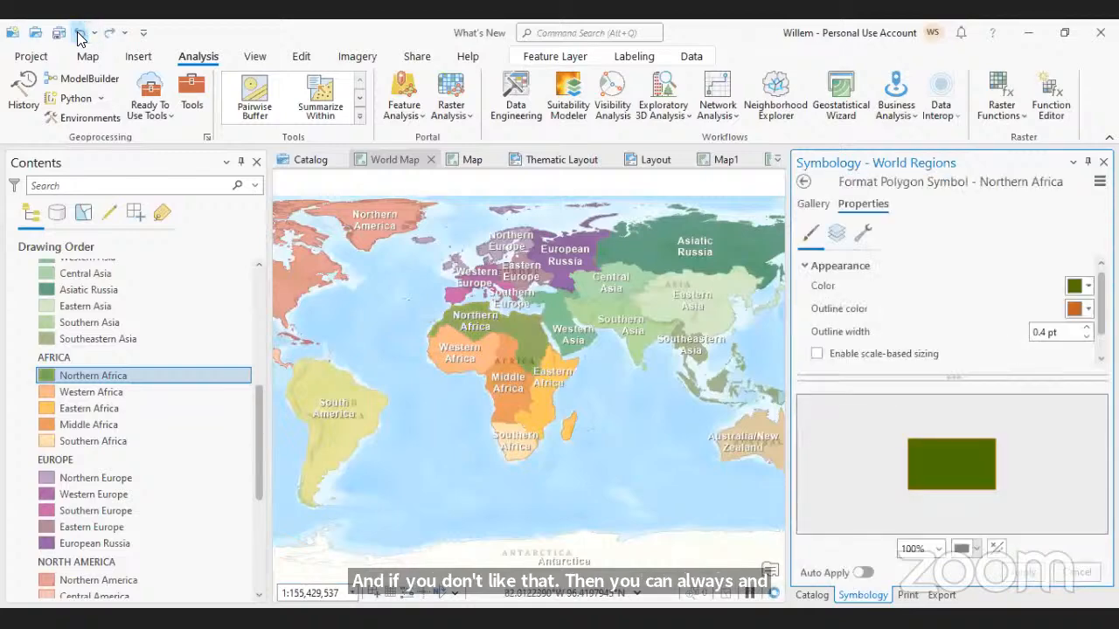
pyautogui.click(78, 33)
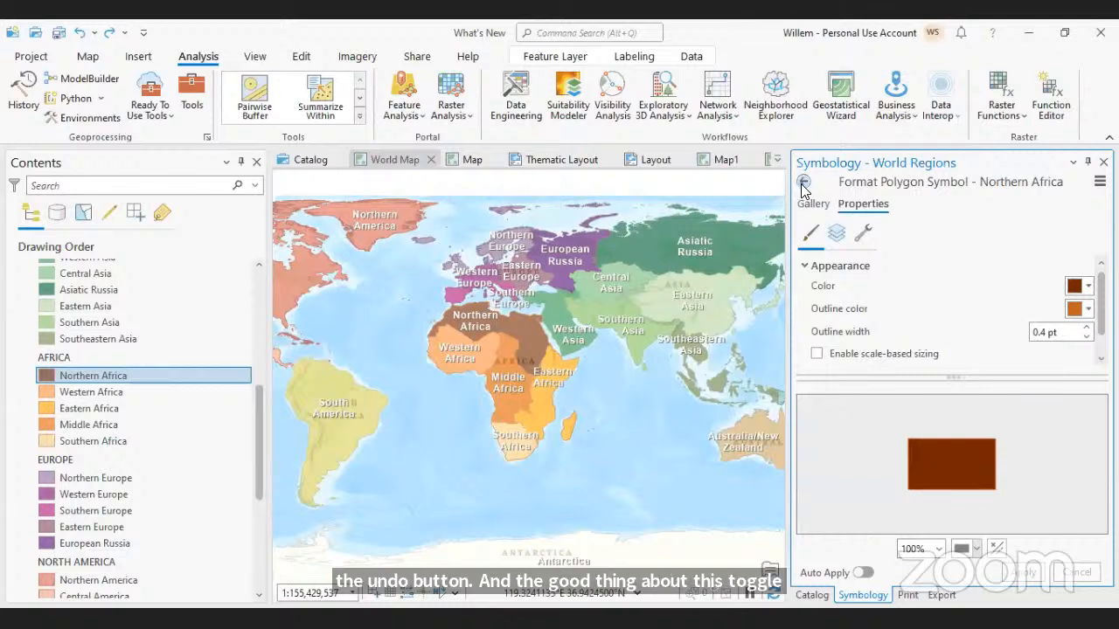
# Turn Auto Apply back on and set the Northern Africa fill color to dark golden brown
pyautogui.click(864, 573)
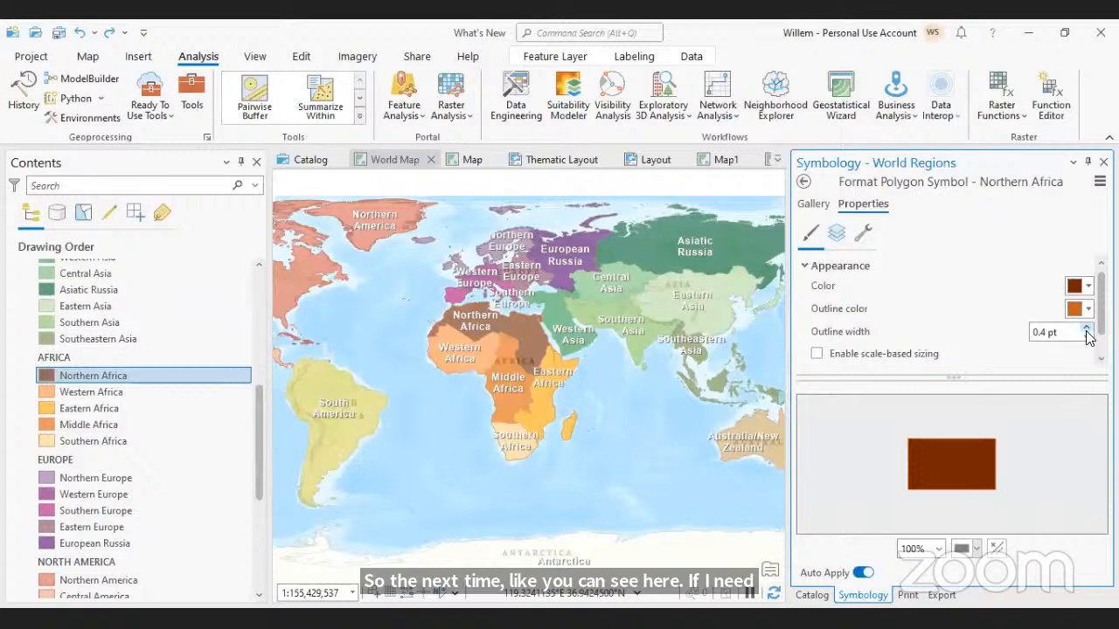
pyautogui.click(1078, 287)
pyautogui.click(960, 425)
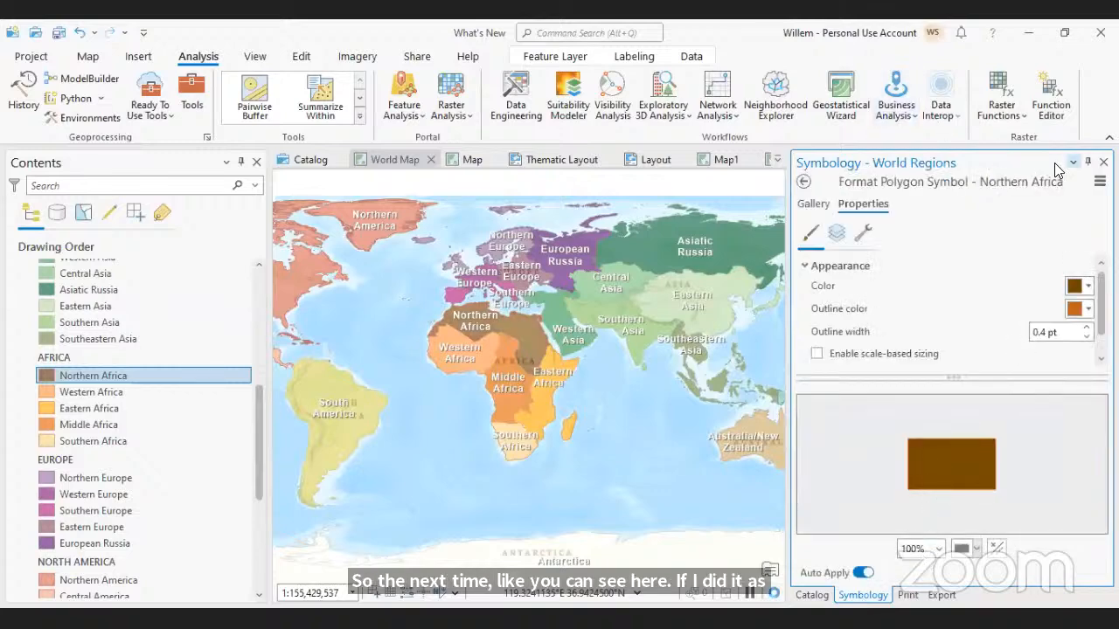
# Close the symbology settings, reopen them for Western Europe to check the Auto Apply state, and close them again
pyautogui.click(1103, 163)
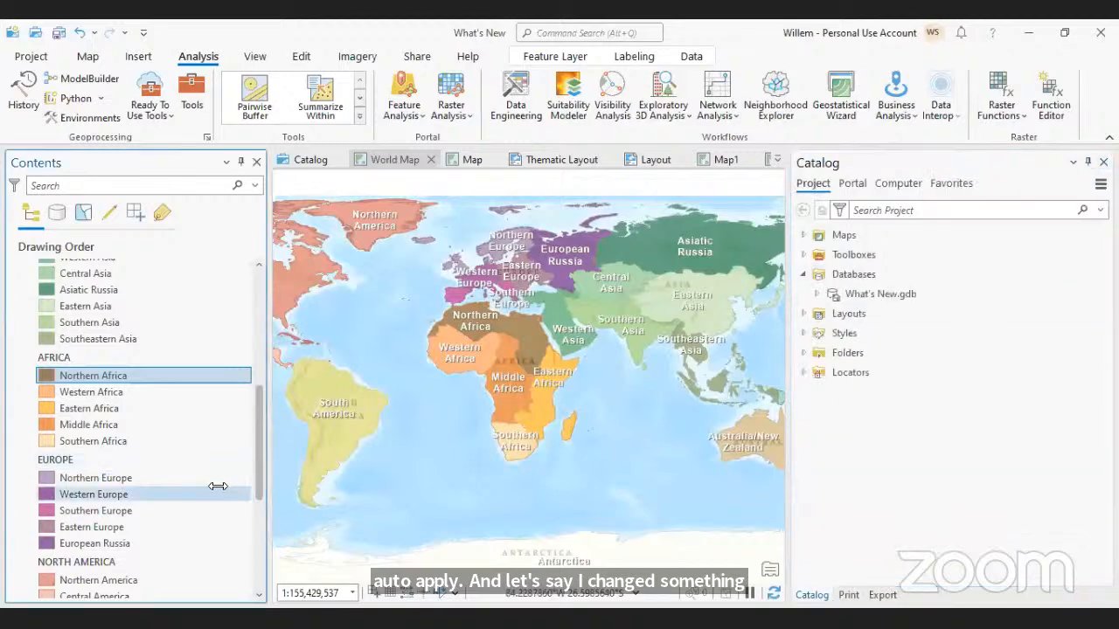
pyautogui.click(38, 493)
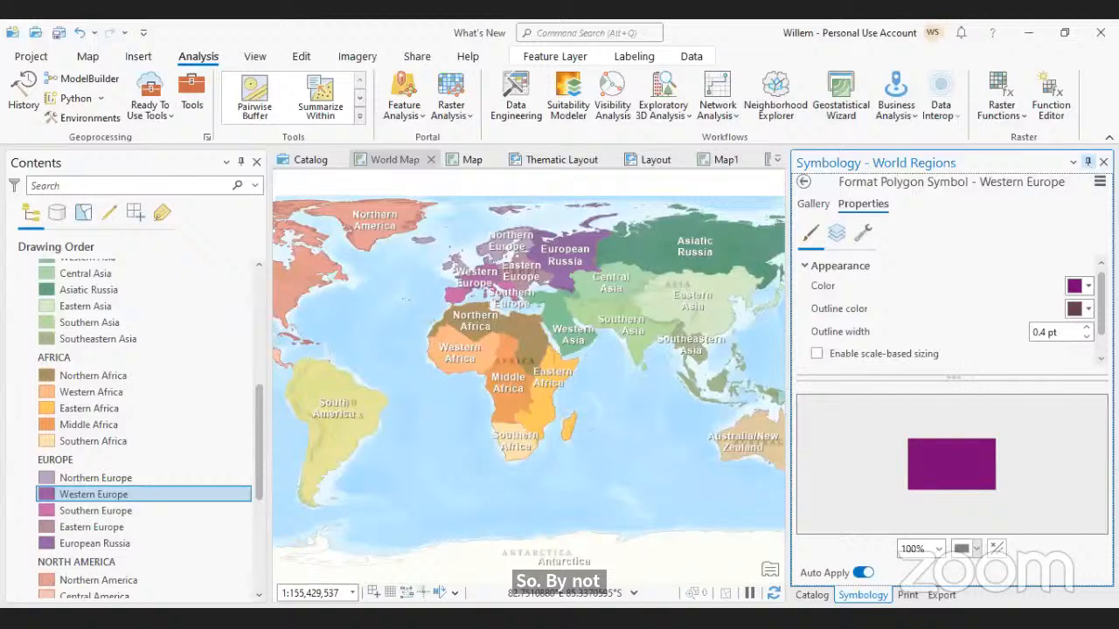
pyautogui.click(1103, 163)
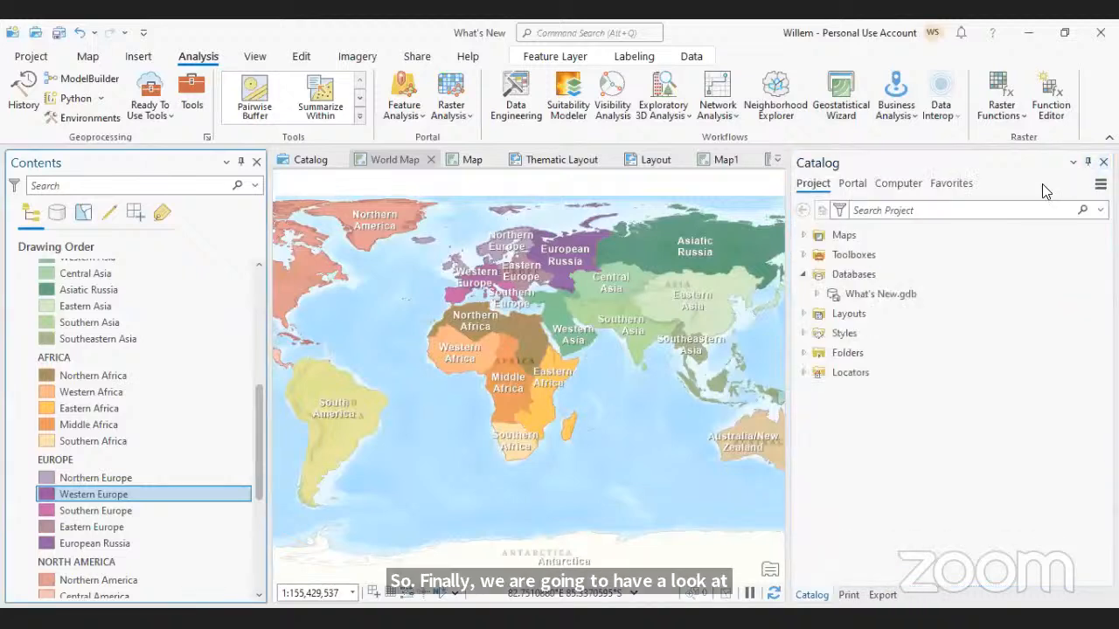
# Filter the portal's Living Atlas content by the region Côte d'Ivoire
pyautogui.click(847, 190)
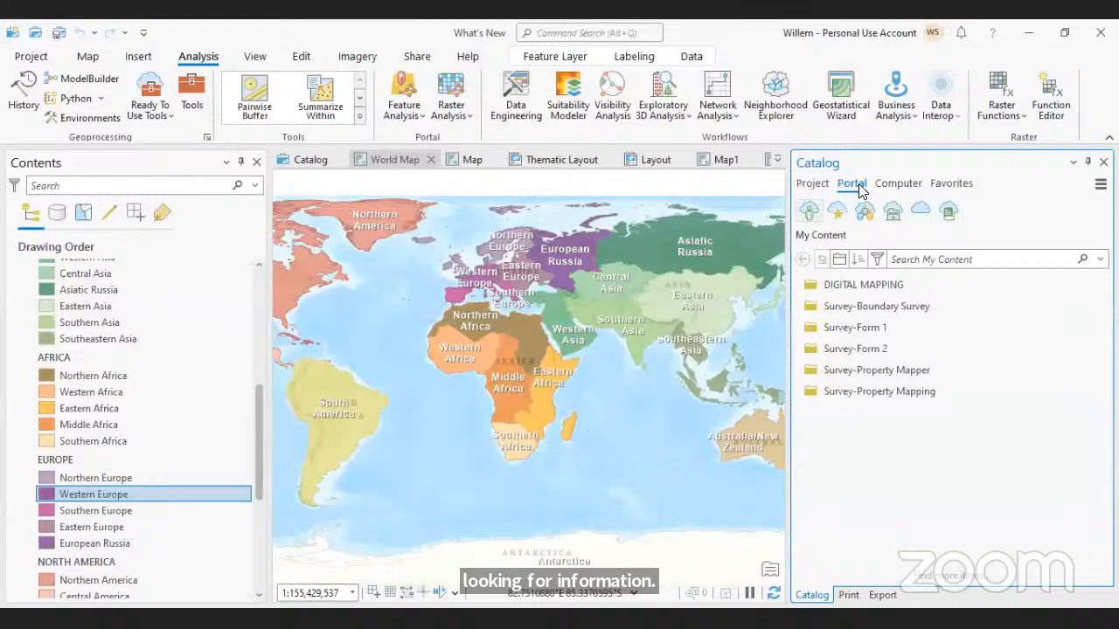
pyautogui.click(950, 213)
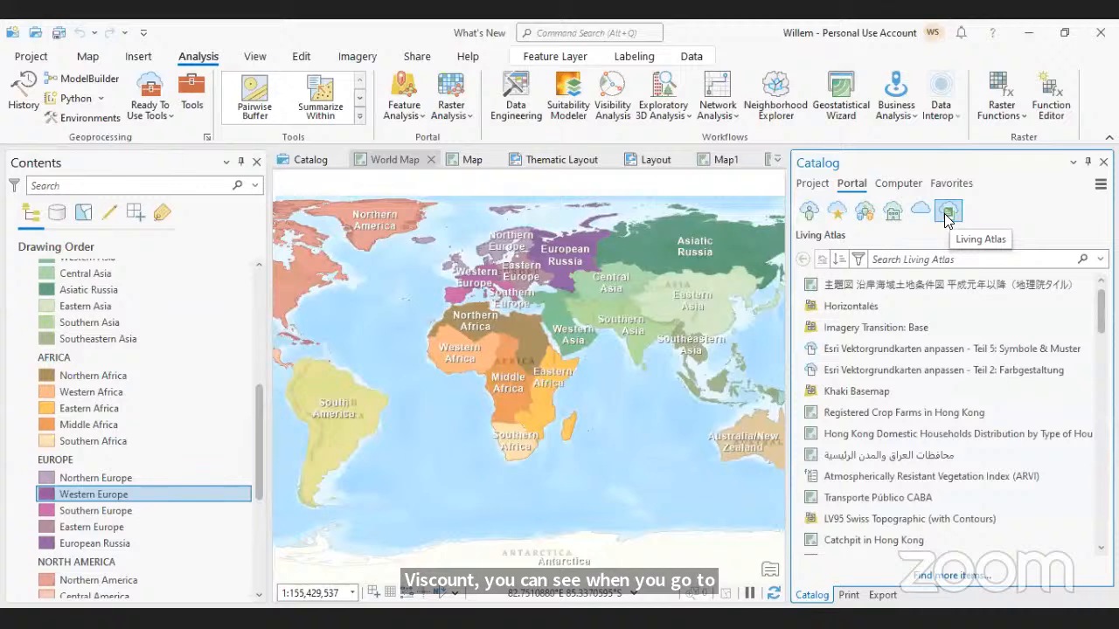
pyautogui.click(859, 260)
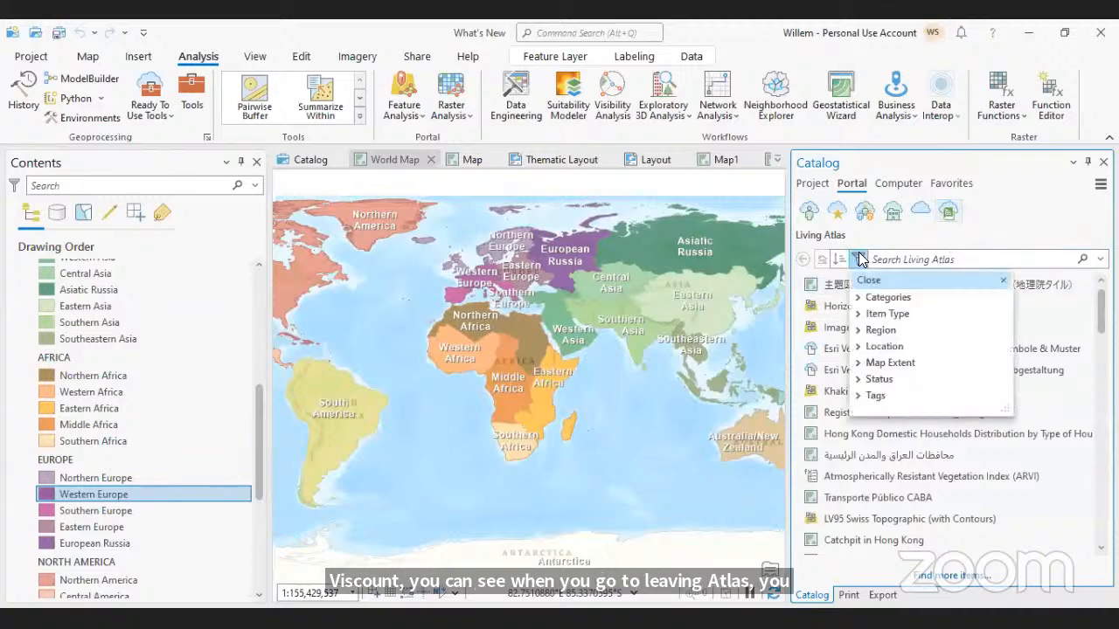
pyautogui.click(876, 331)
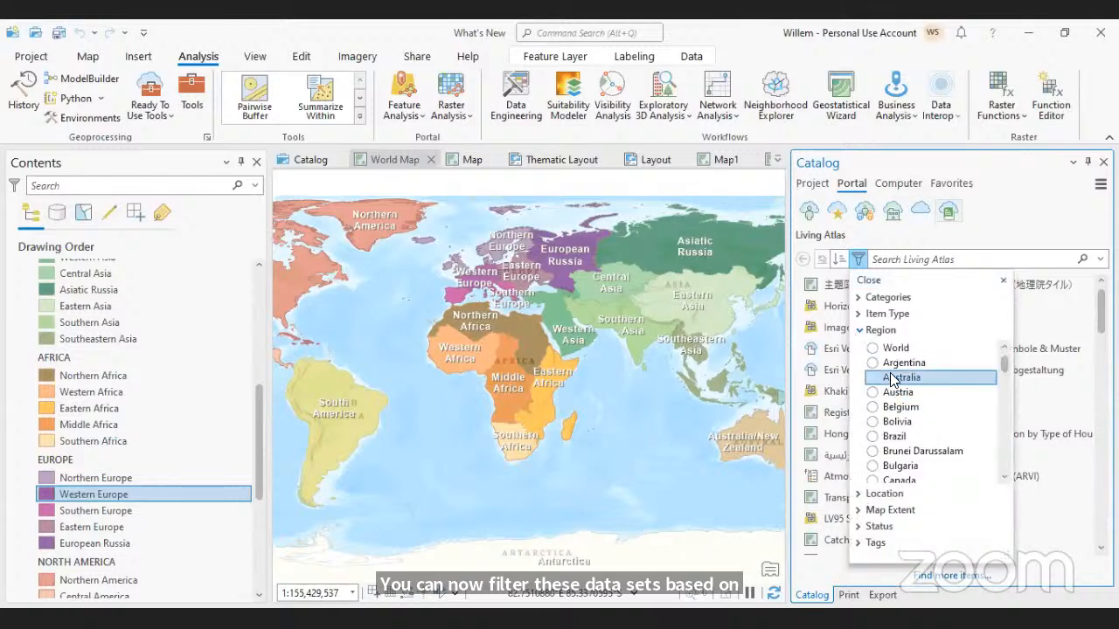
pyautogui.scroll(-3, 900, 450)
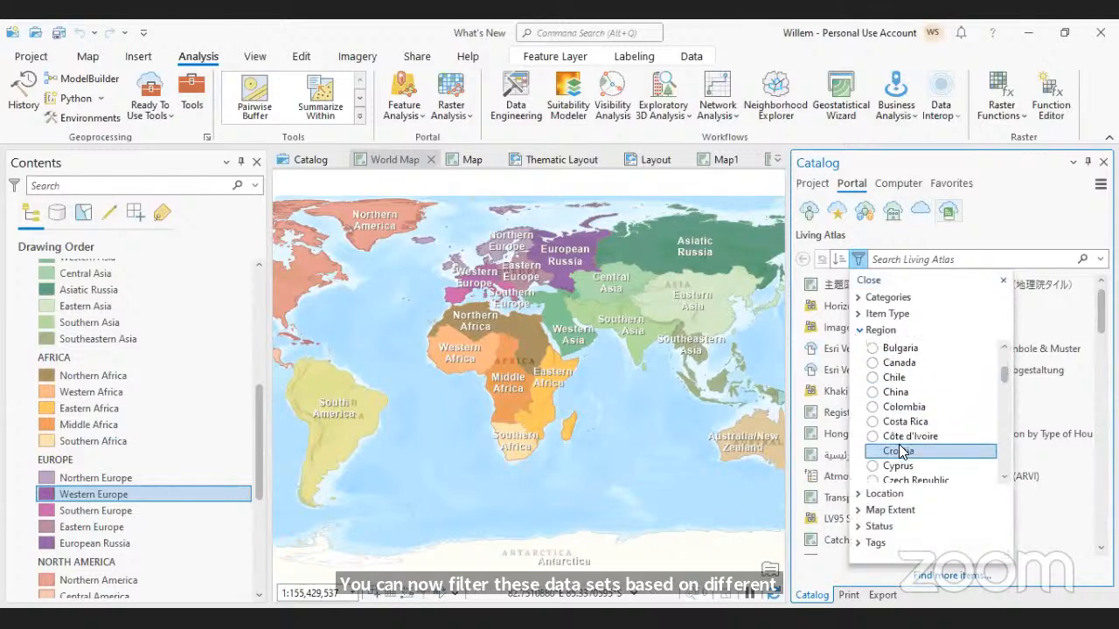
pyautogui.click(876, 437)
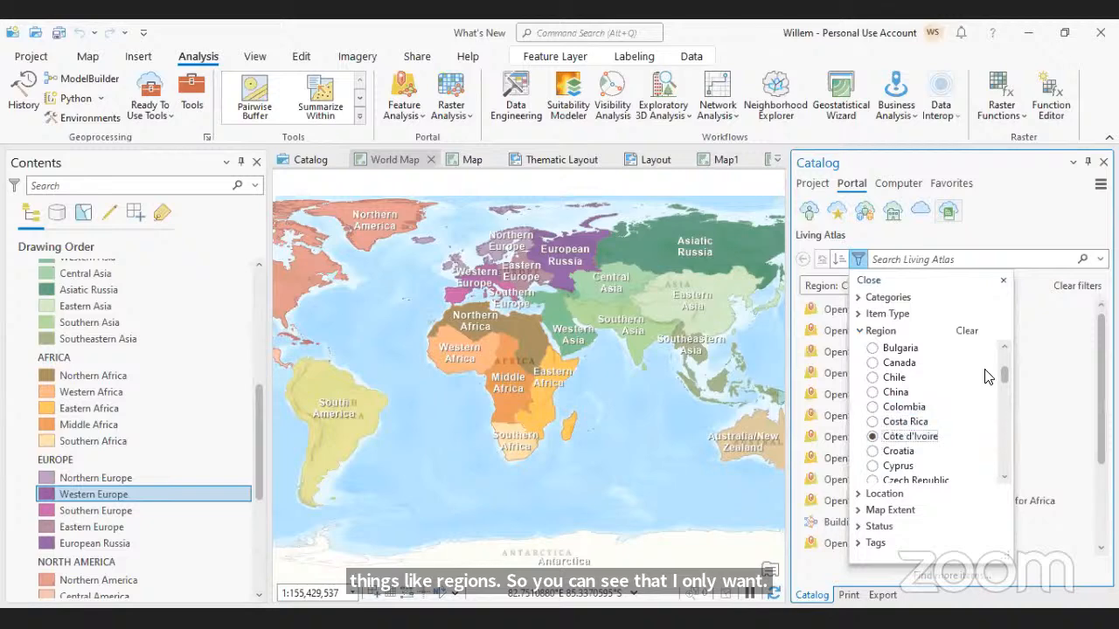
pyautogui.click(1048, 215)
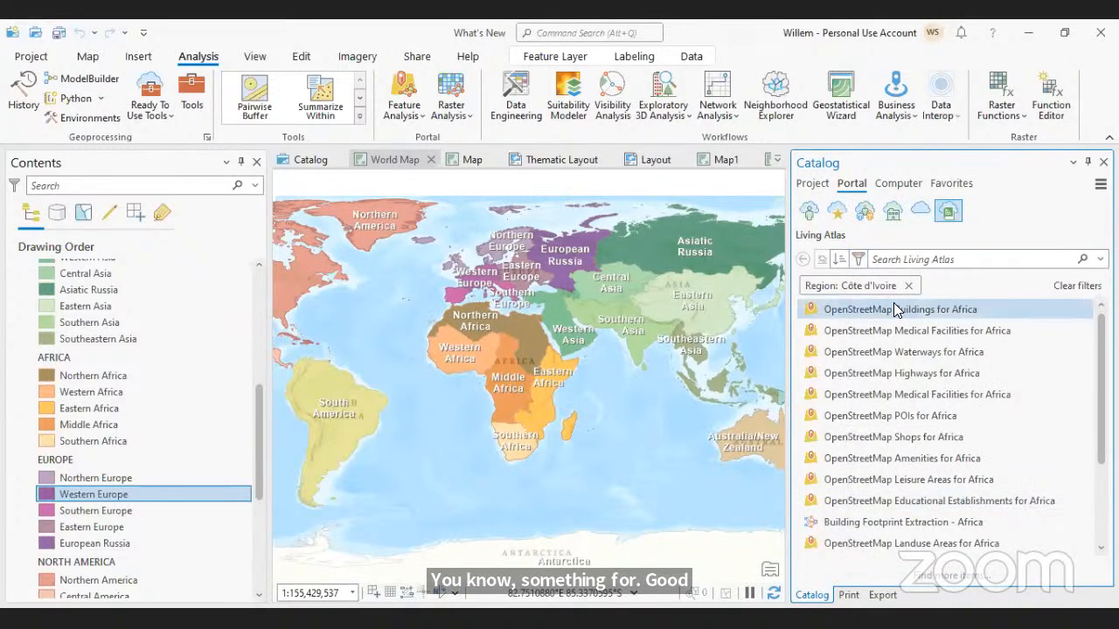
# Add a map extent filter based on Map1 to the Living Atlas content
pyautogui.click(857, 259)
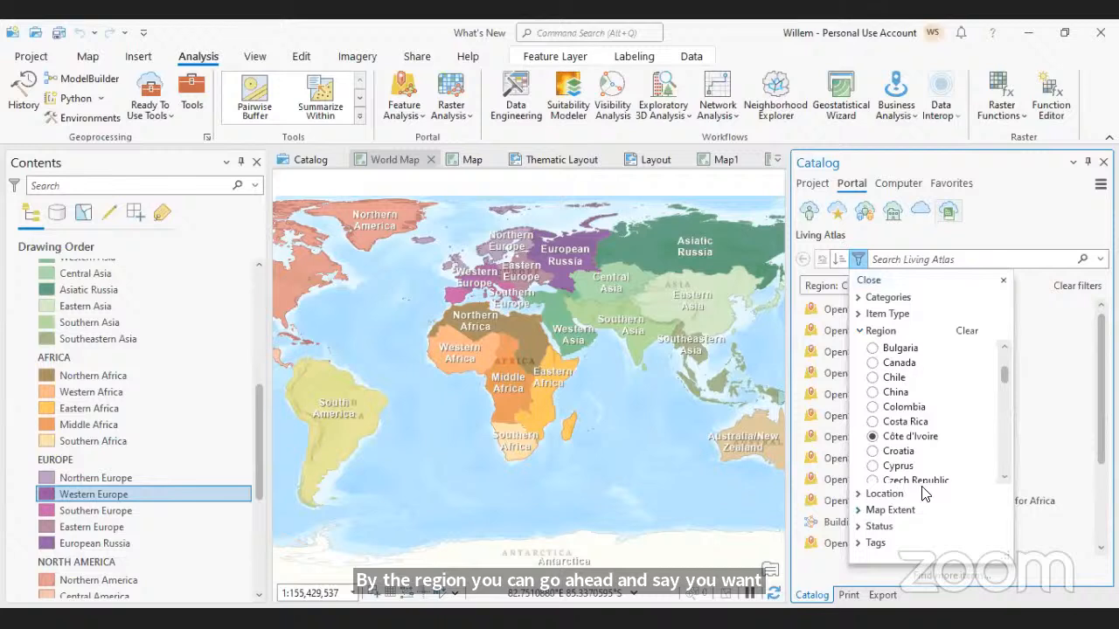
pyautogui.click(890, 510)
pyautogui.click(872, 557)
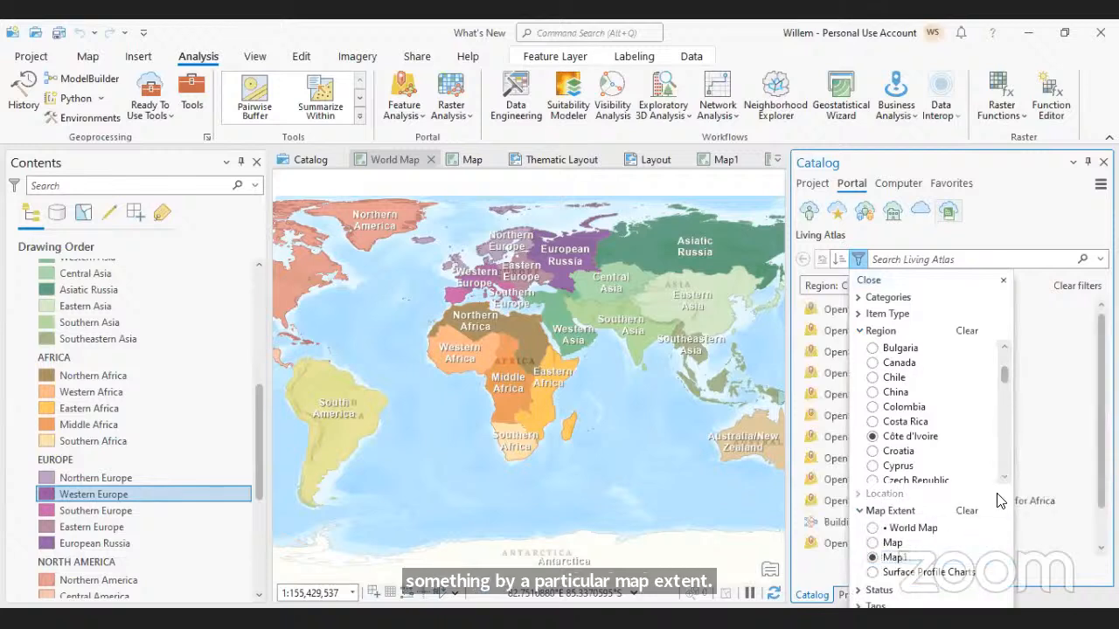
pyautogui.click(1042, 227)
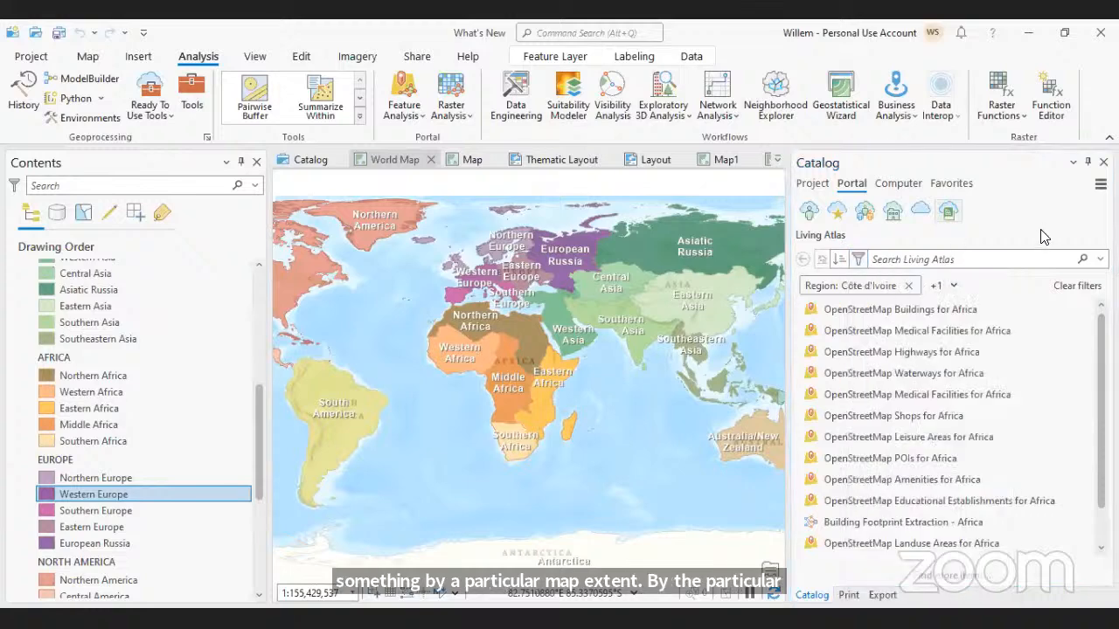
# Check which filters are active on the Living Atlas content and clear them all
pyautogui.click(953, 288)
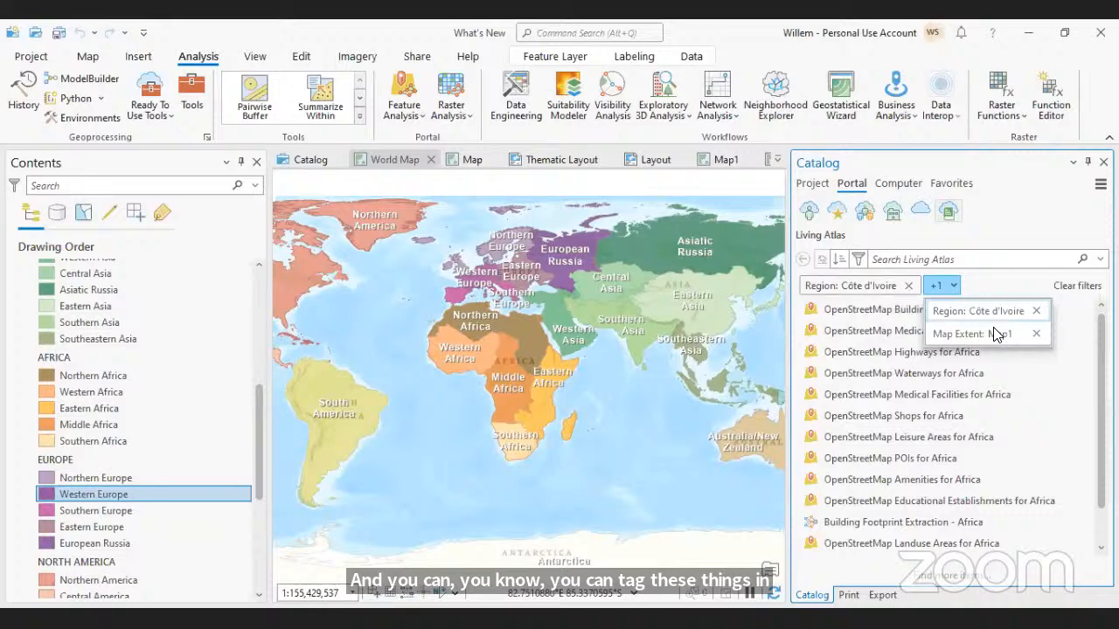
pyautogui.click(1012, 238)
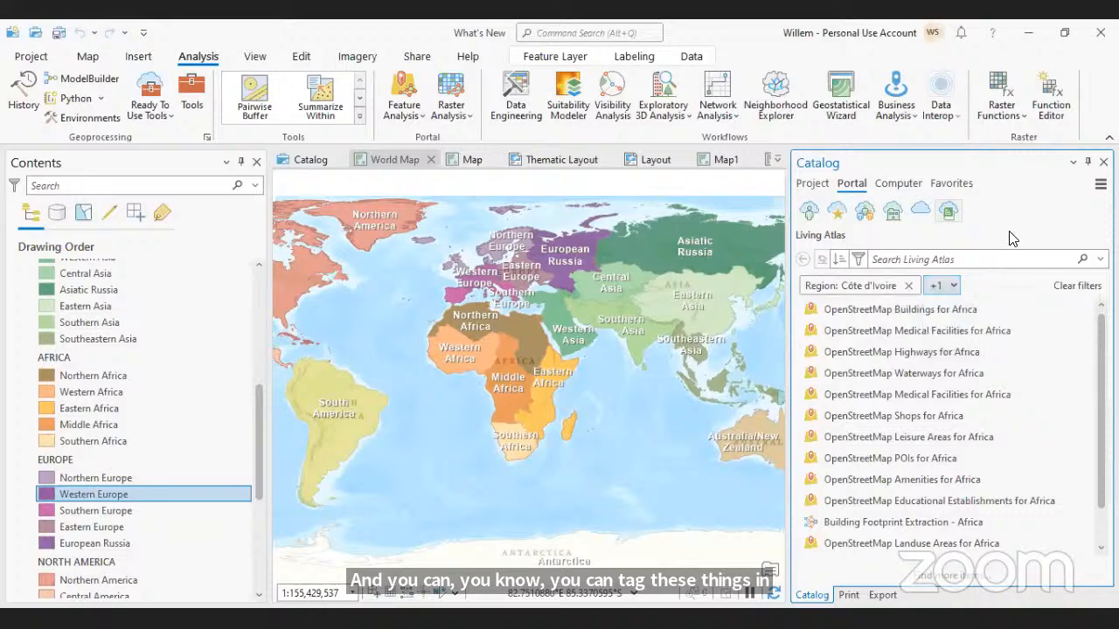
pyautogui.click(1061, 285)
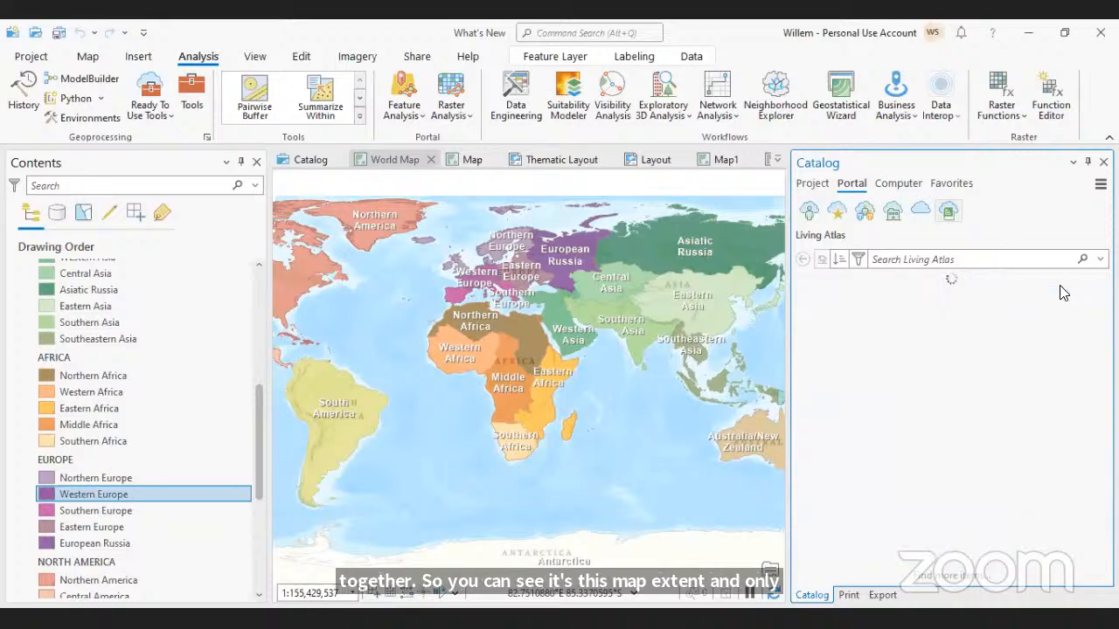
pyautogui.moveTo(942, 336)
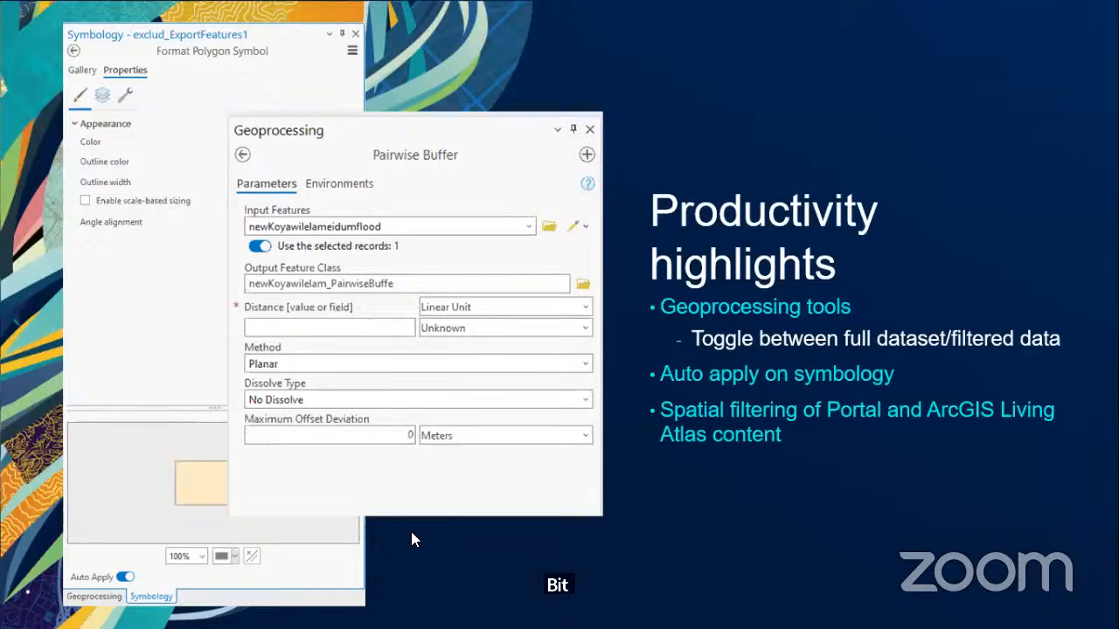
pyautogui.click(863, 550)
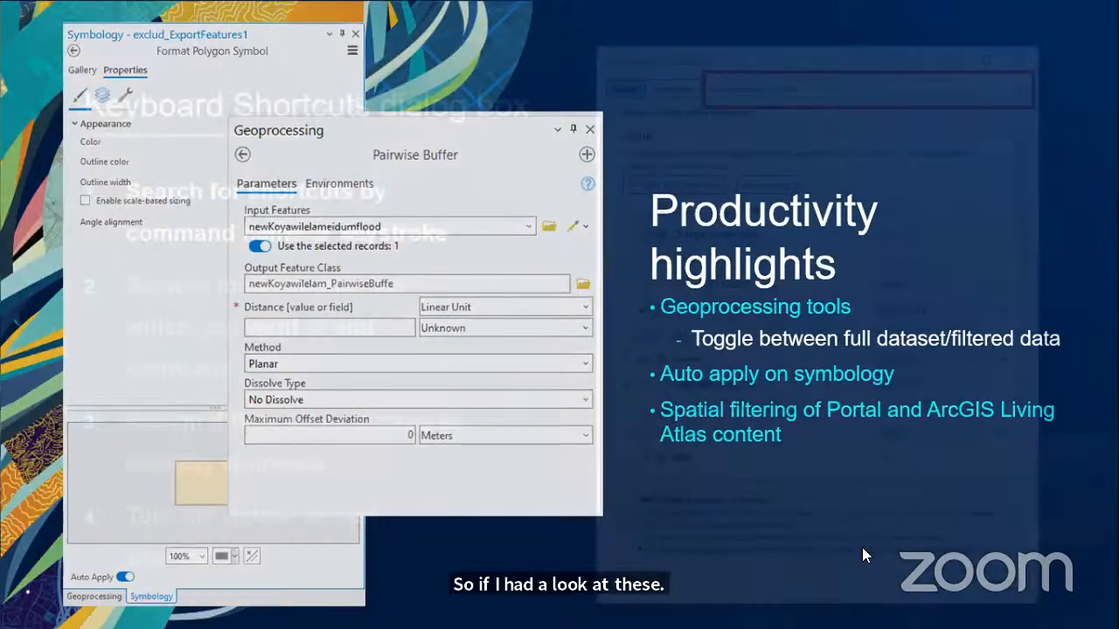
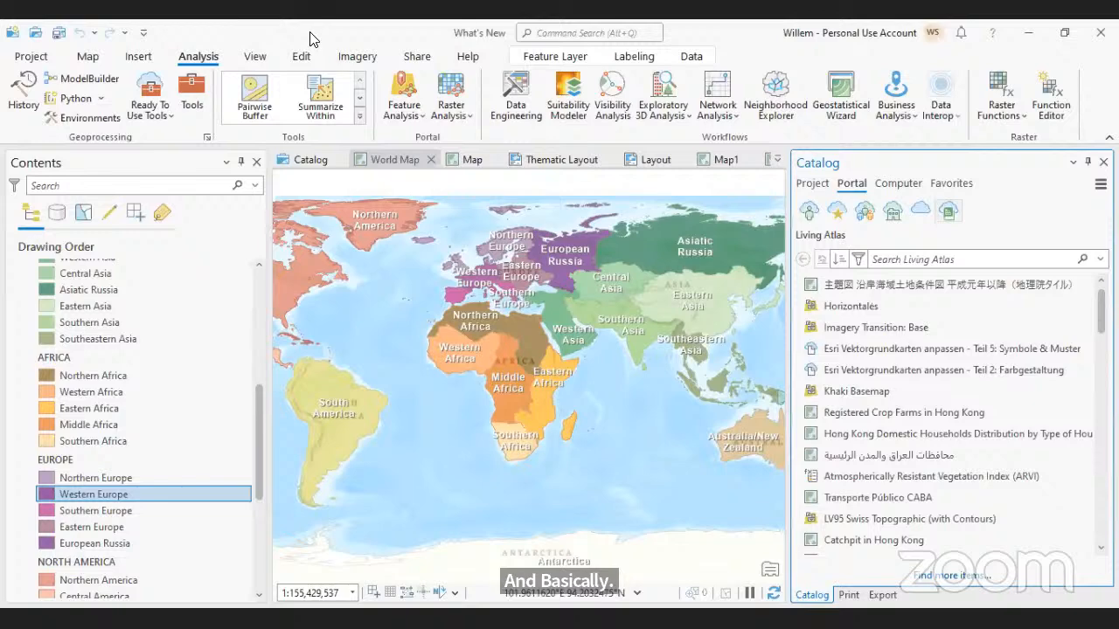
# Switch to the Catalog view, search the commands for "Short" and open the Keyboard Shortcuts dialog
pyautogui.click(308, 159)
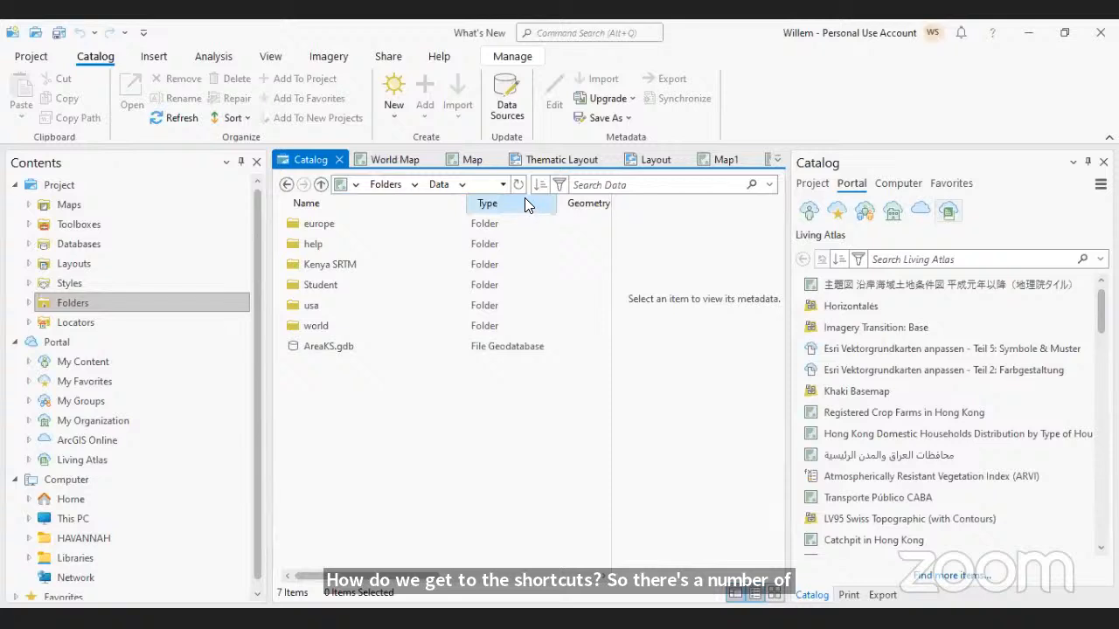
pyautogui.click(440, 62)
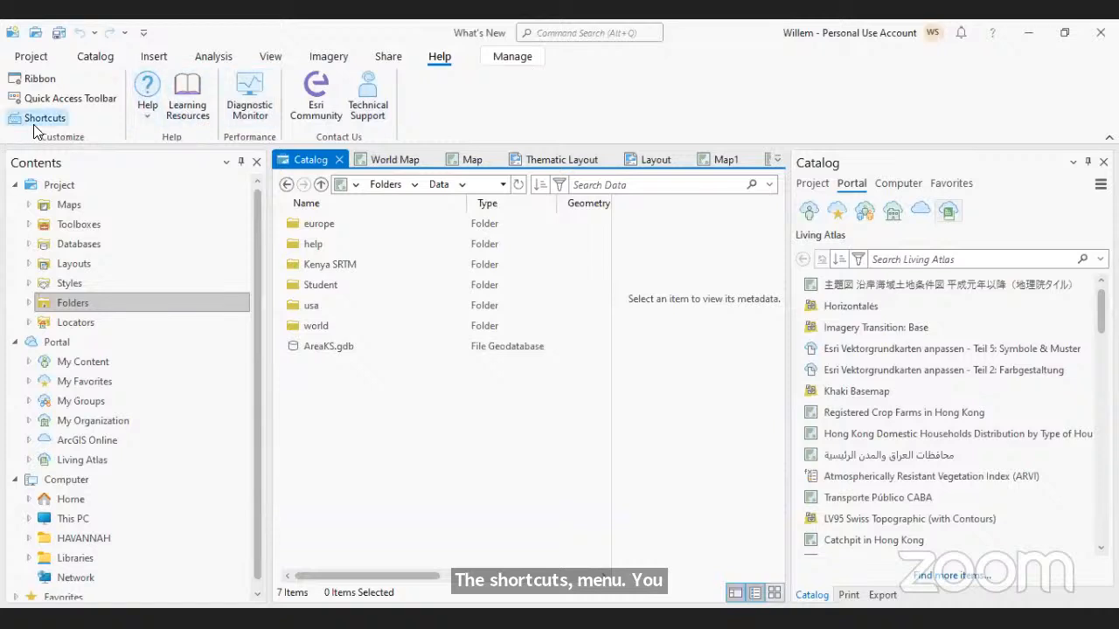
pyautogui.click(587, 32)
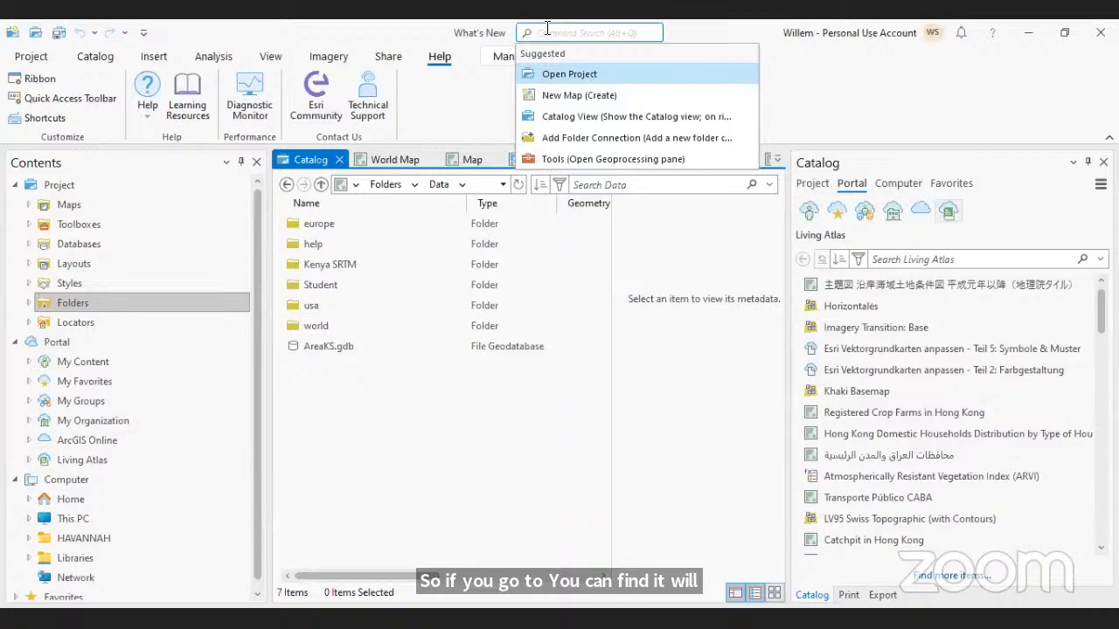
pyautogui.write('s')
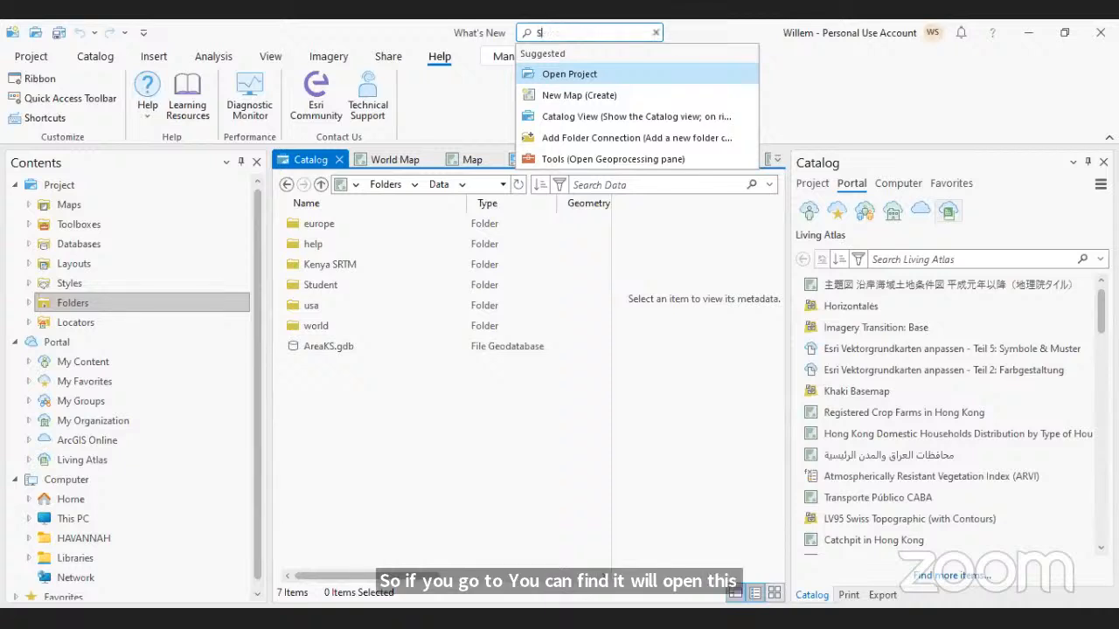
pyautogui.write('hort')
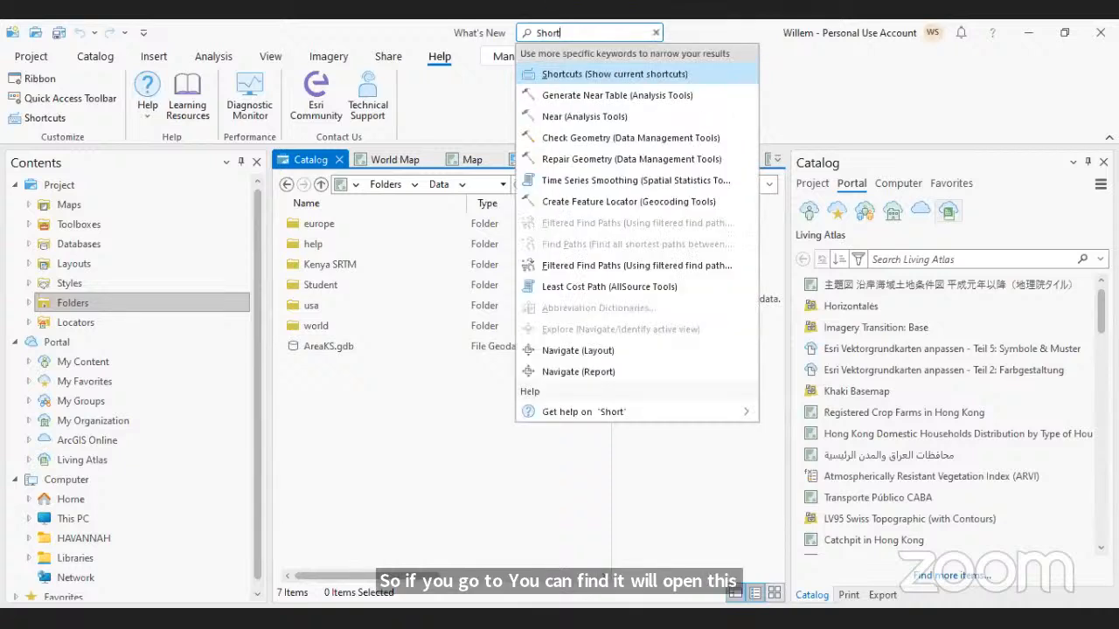
pyautogui.click(605, 74)
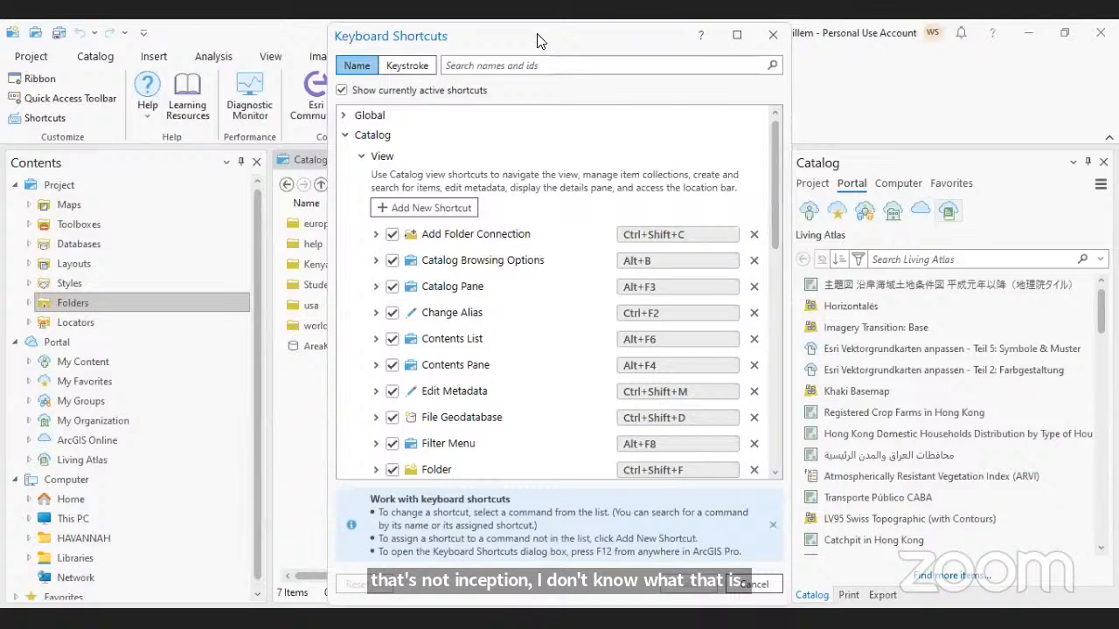
# Expand the Global group of keyboard shortcuts, look through its entries, collapse it and close the dialog
pyautogui.moveTo(537, 41); pyautogui.dragTo(590, 59)
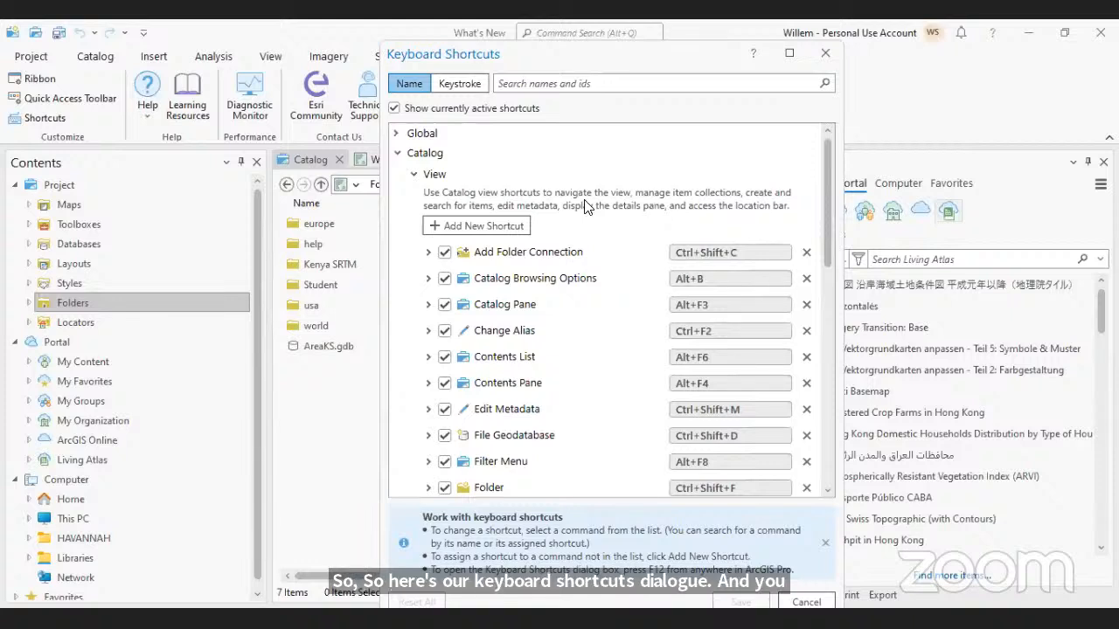
pyautogui.click(397, 134)
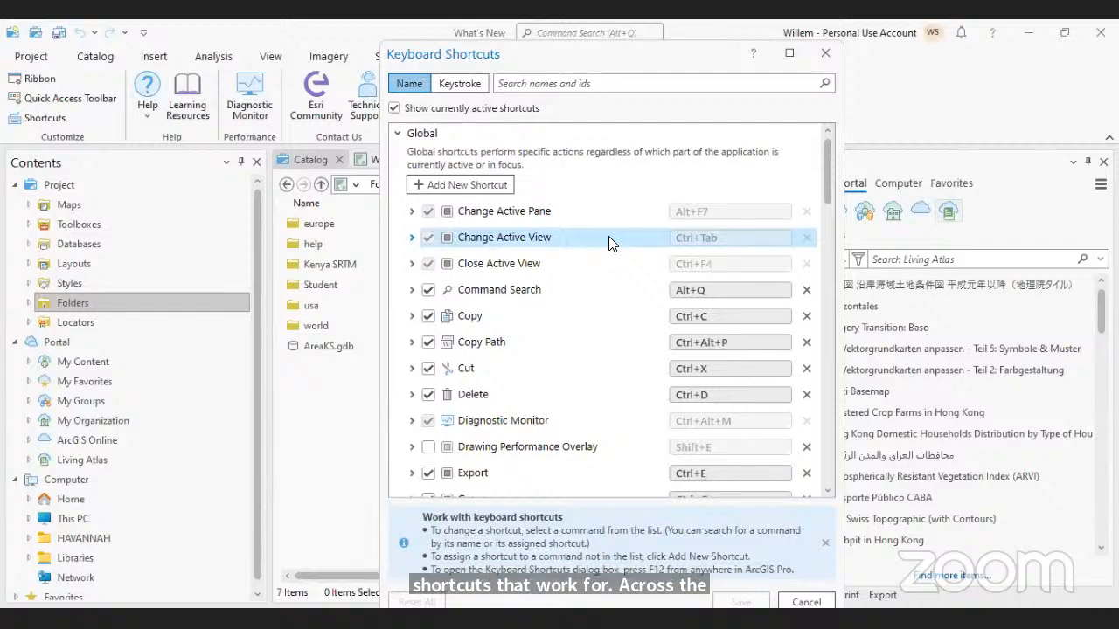
pyautogui.scroll(-2, 607, 236)
pyautogui.scroll(2, 606, 236)
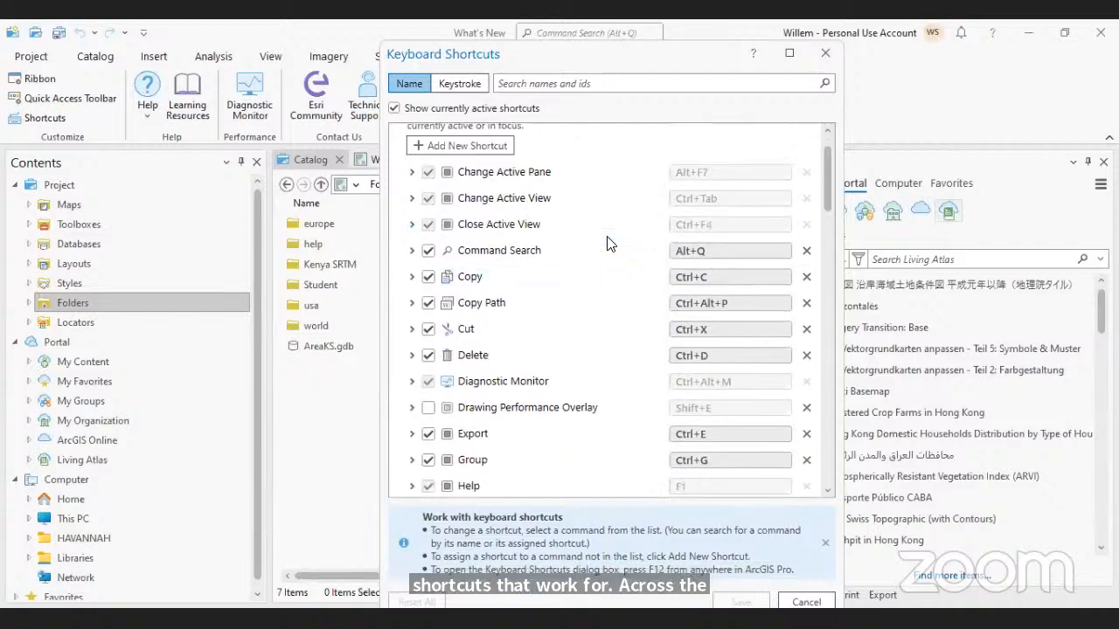
pyautogui.scroll(-3, 608, 244)
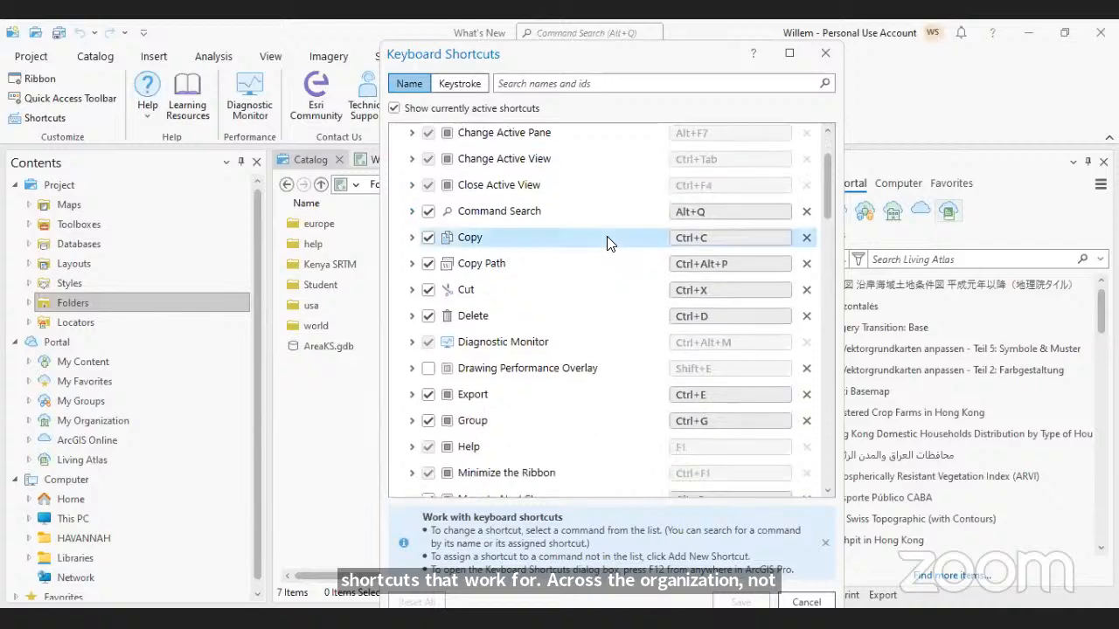
pyautogui.scroll(-1, 612, 257)
pyautogui.scroll(5, 576, 227)
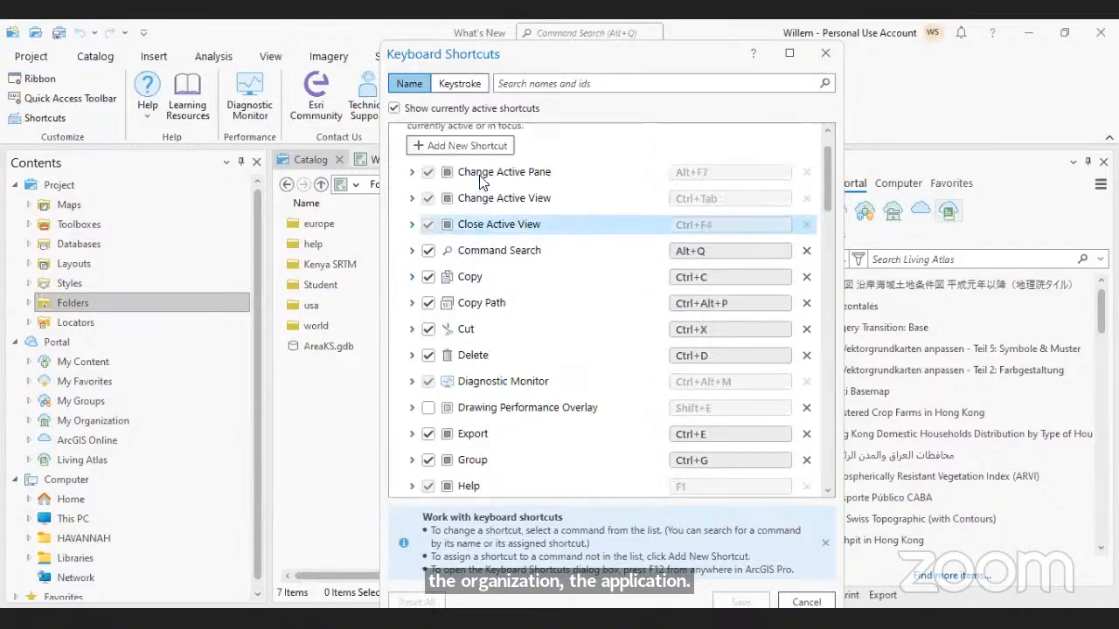
pyautogui.click(420, 135)
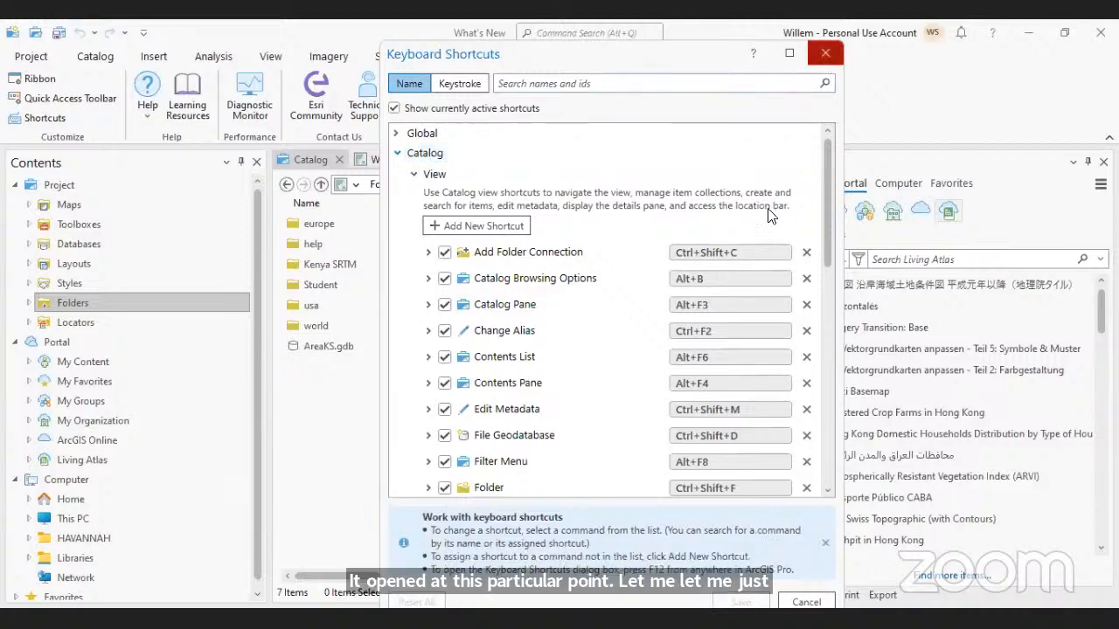
pyautogui.press('Escape')
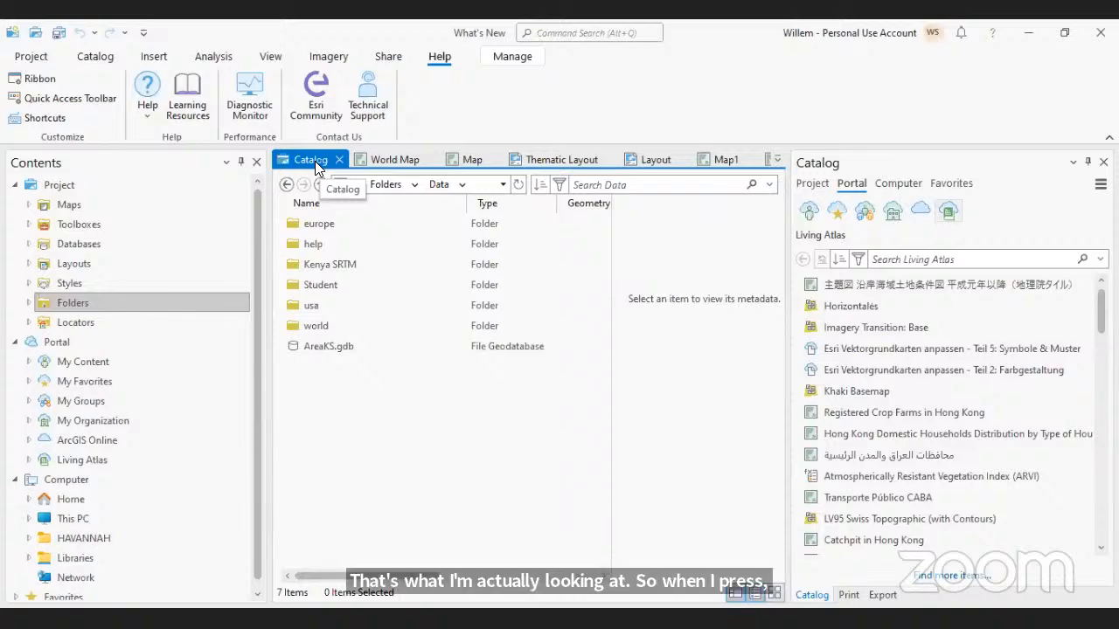
# Reopen the Keyboard Shortcuts dialog from the Catalog view and look through the shortcuts of the Catalog View group
pyautogui.press('F12')
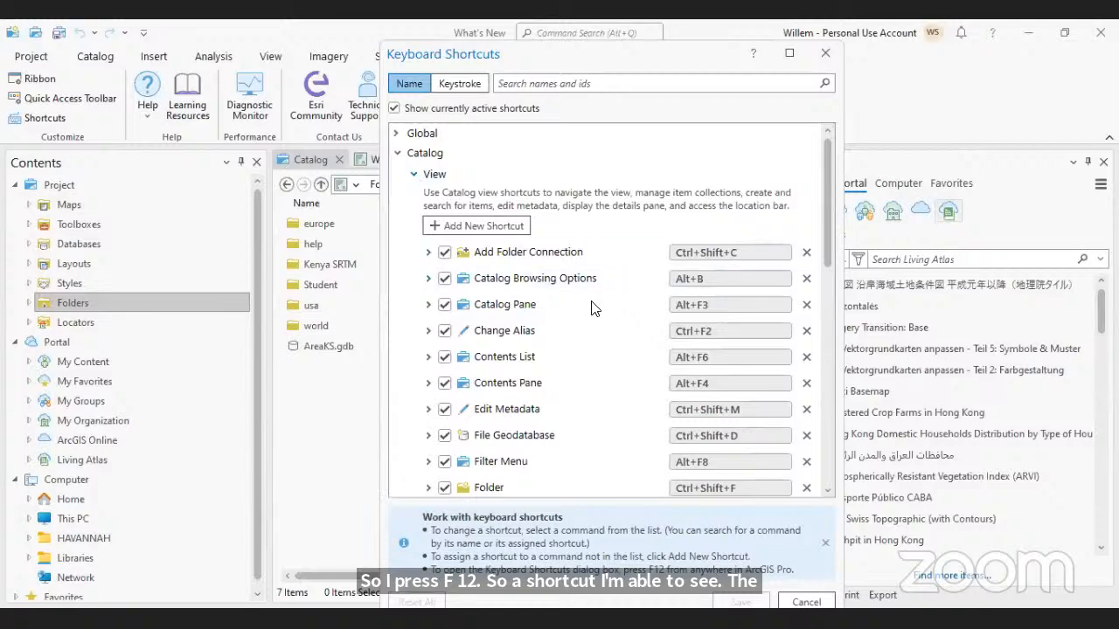
pyautogui.scroll(-5, 611, 310)
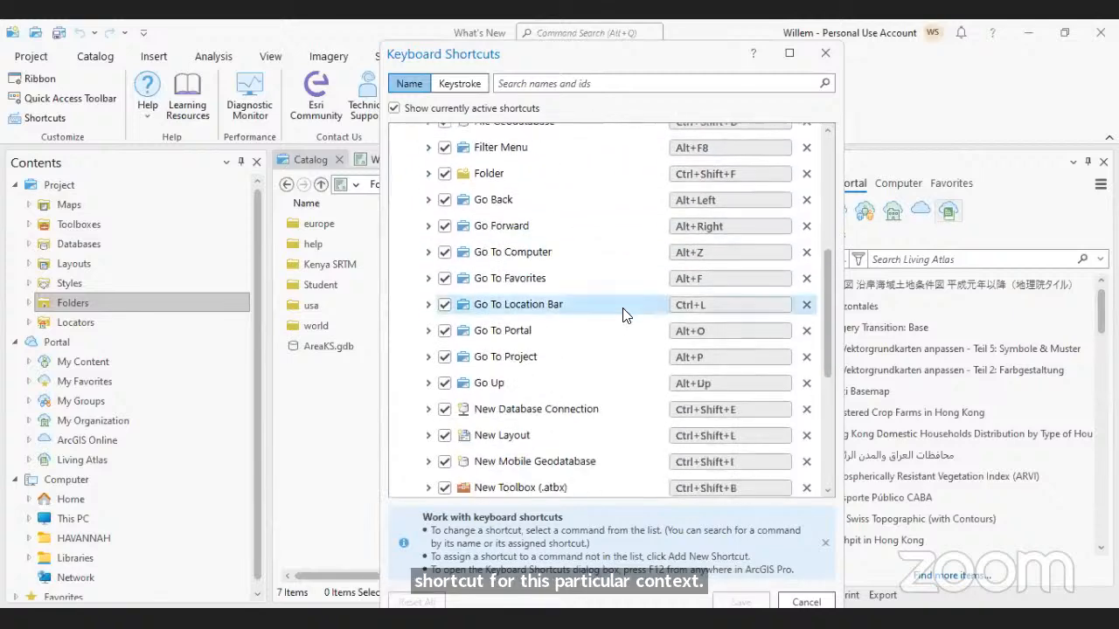
pyautogui.scroll(-3, 623, 315)
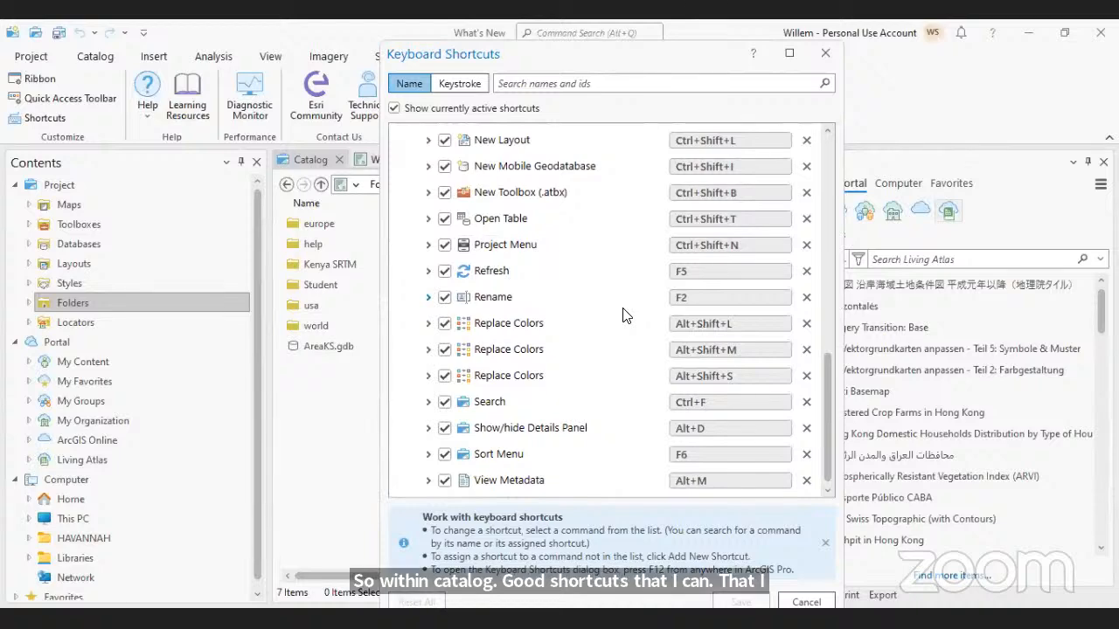
pyautogui.scroll(8, 623, 316)
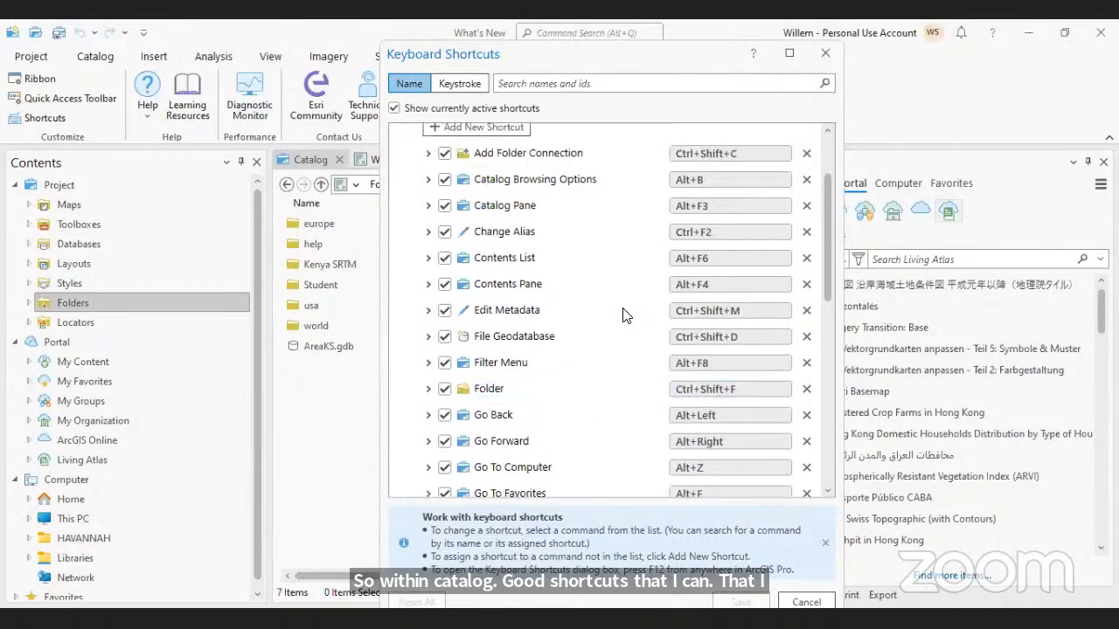
# Open the list of all commands for adding a new Catalog view shortcut, browse it and close it without adding any
pyautogui.scroll(2, 623, 315)
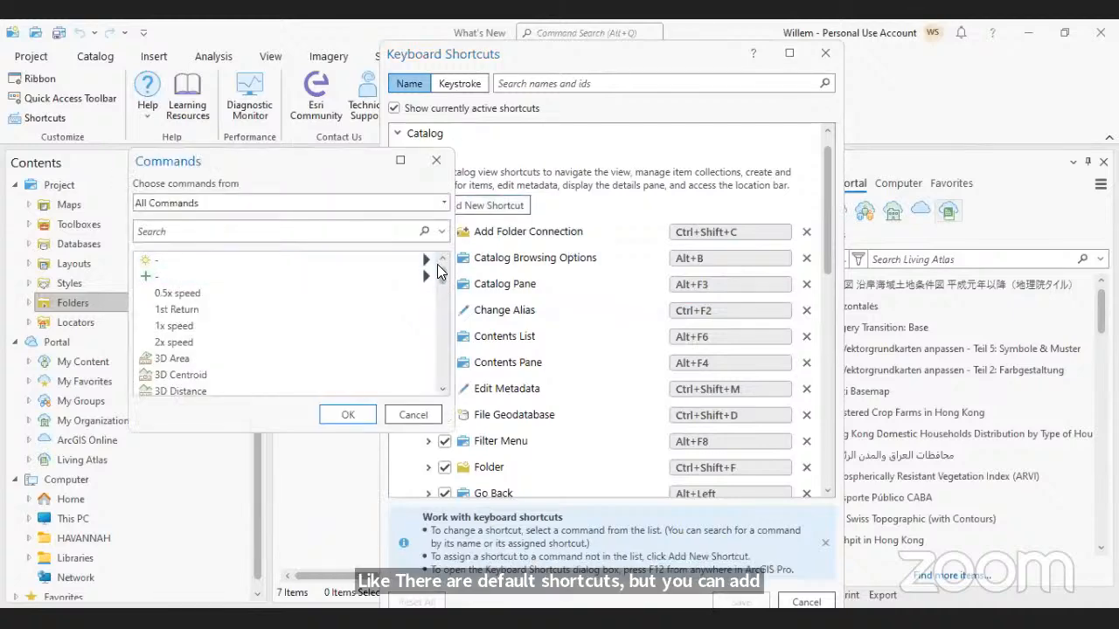
pyautogui.moveTo(438, 280); pyautogui.dragTo(439, 295)
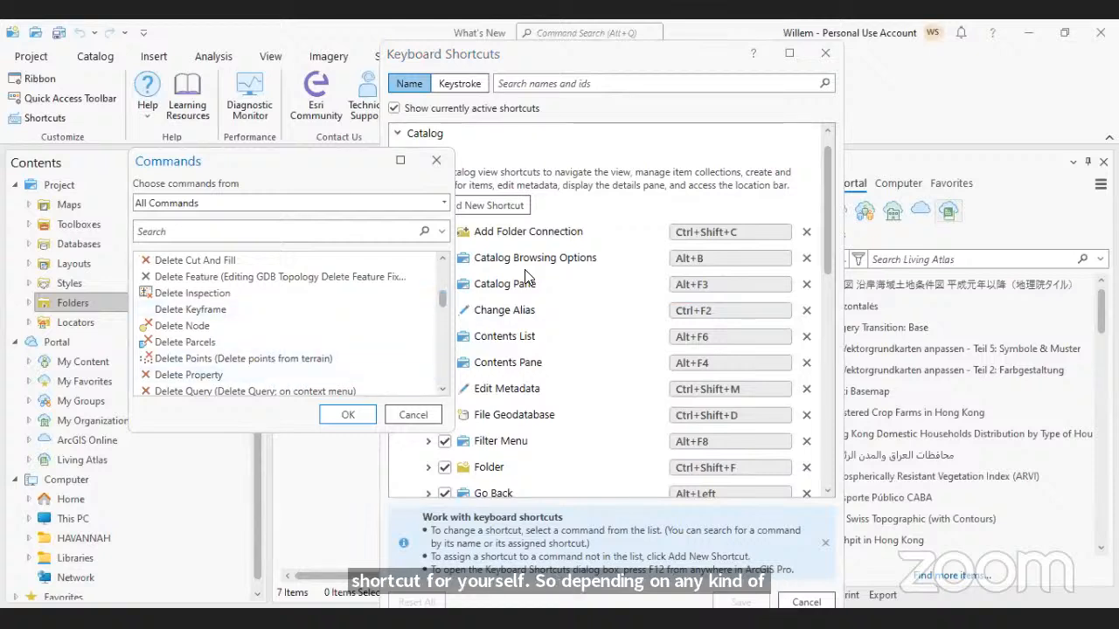
pyautogui.click(435, 160)
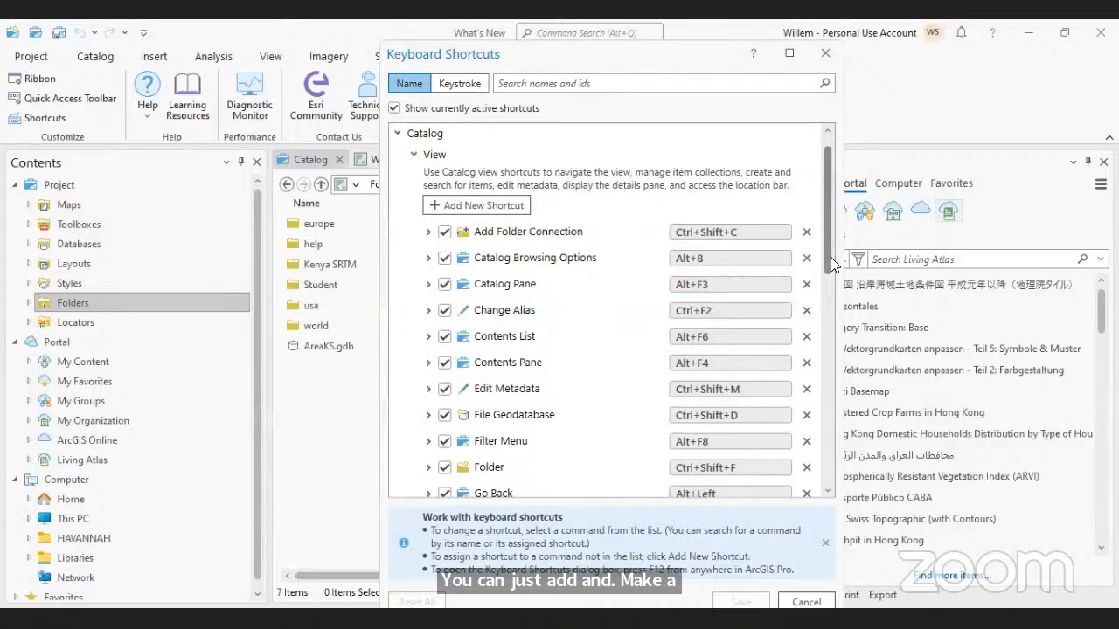
# Close the keyboard shortcuts, open the Add Folder Connection dialog from the Catalog view and cancel it
pyautogui.moveTo(831, 257)
pyautogui.mouseDown()
pyautogui.moveTo(813, 384)
pyautogui.moveTo(825, 498)
pyautogui.moveTo(812, 344)
pyautogui.moveTo(830, 256)
pyautogui.mouseUp()
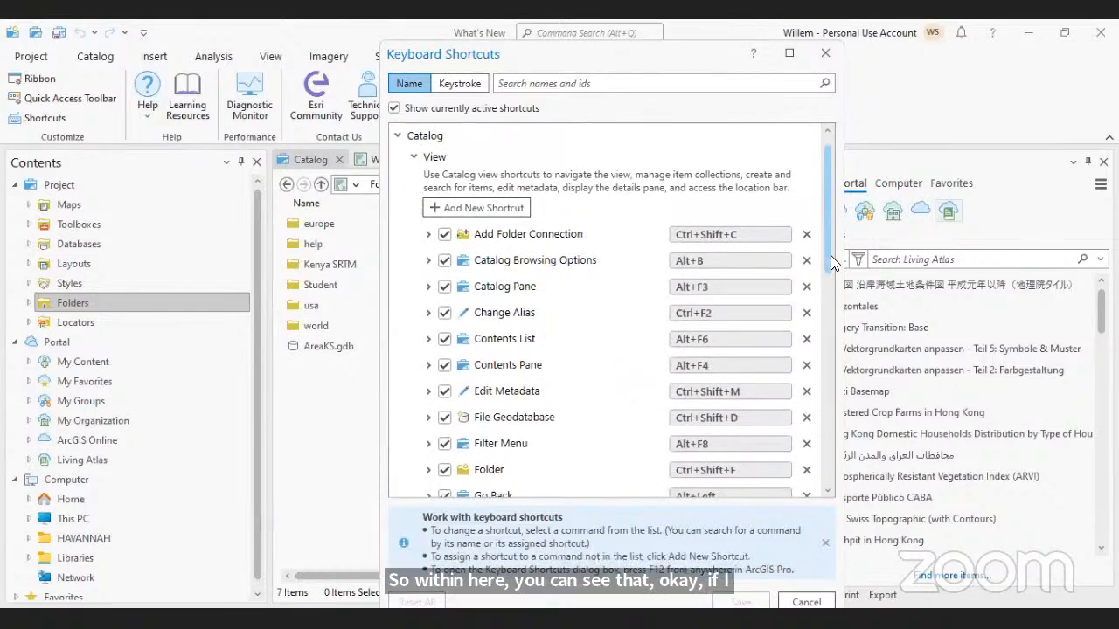
pyautogui.click(824, 56)
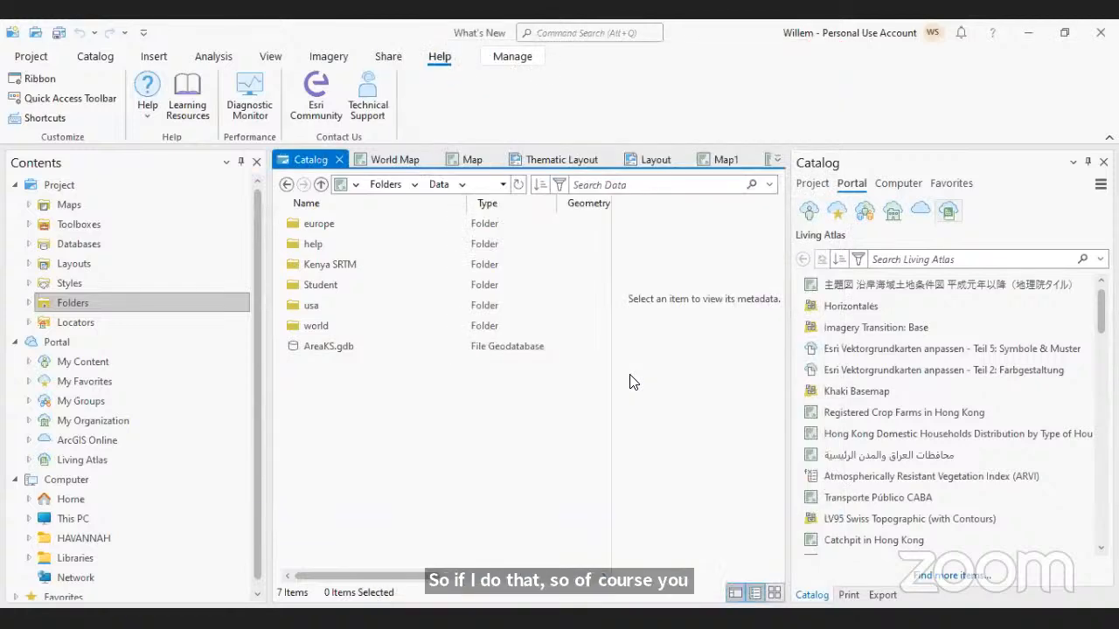
pyautogui.hotkey('ctrl', 'shift', 'f')
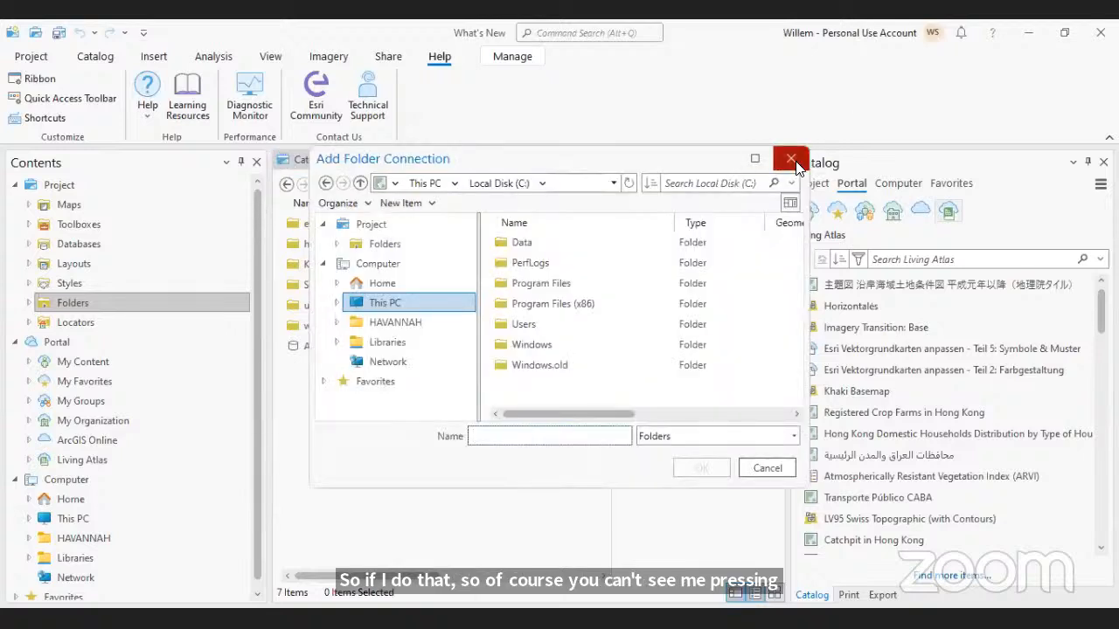
pyautogui.press('Escape')
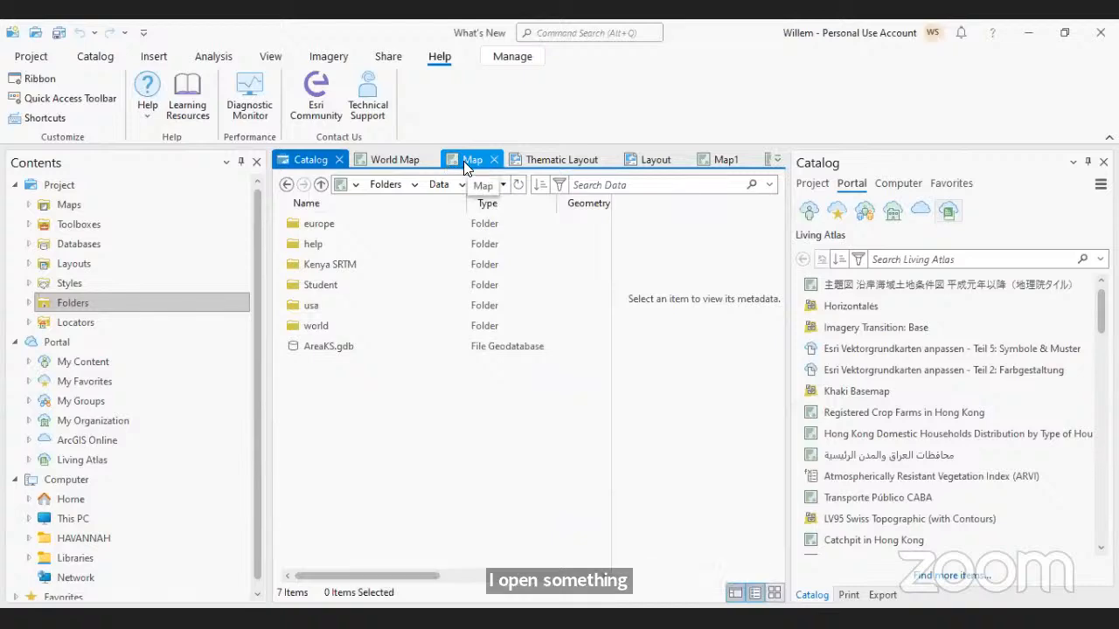
# Switch to the Map view, open its Keyboard Shortcuts dialog and look through the General mapping shortcuts
pyautogui.click(470, 160)
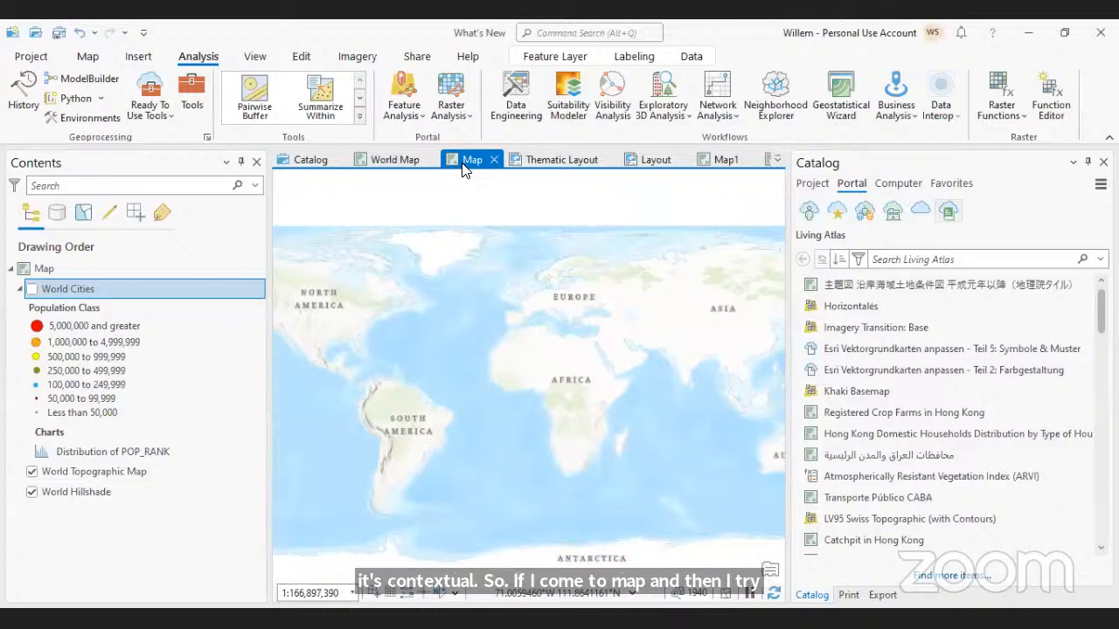
pyautogui.press('F12')
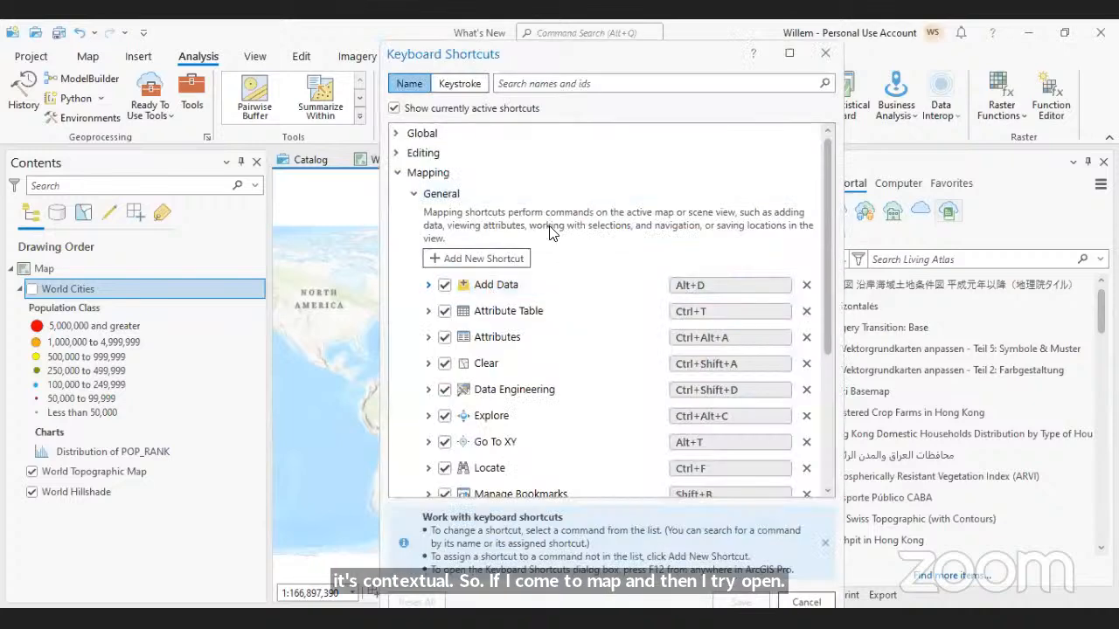
pyautogui.scroll(-1, 569, 249)
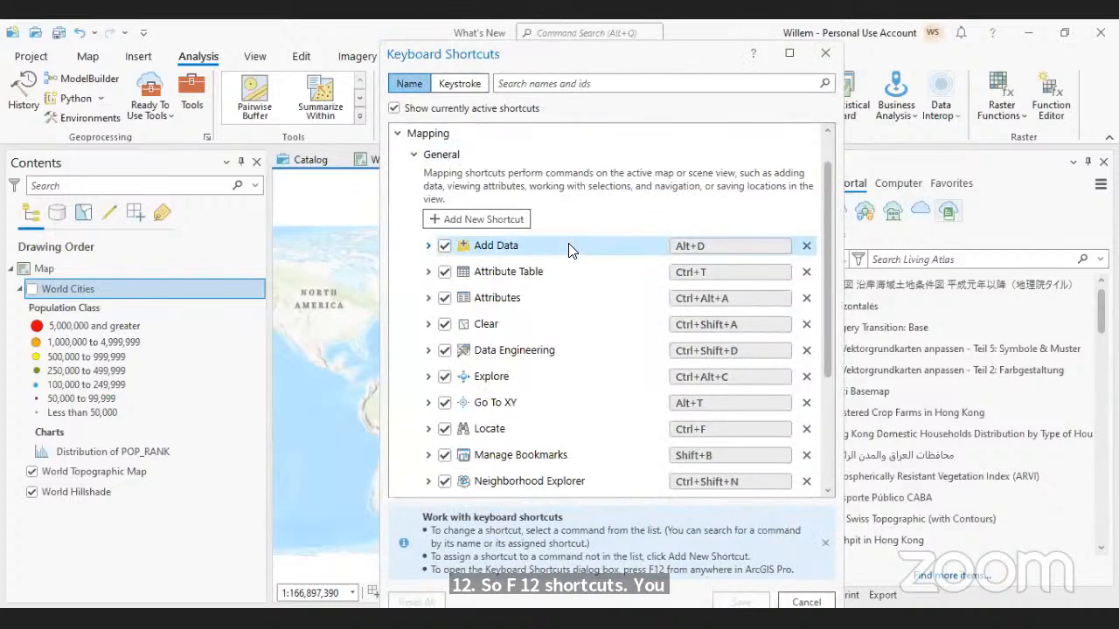
pyautogui.scroll(-3, 568, 249)
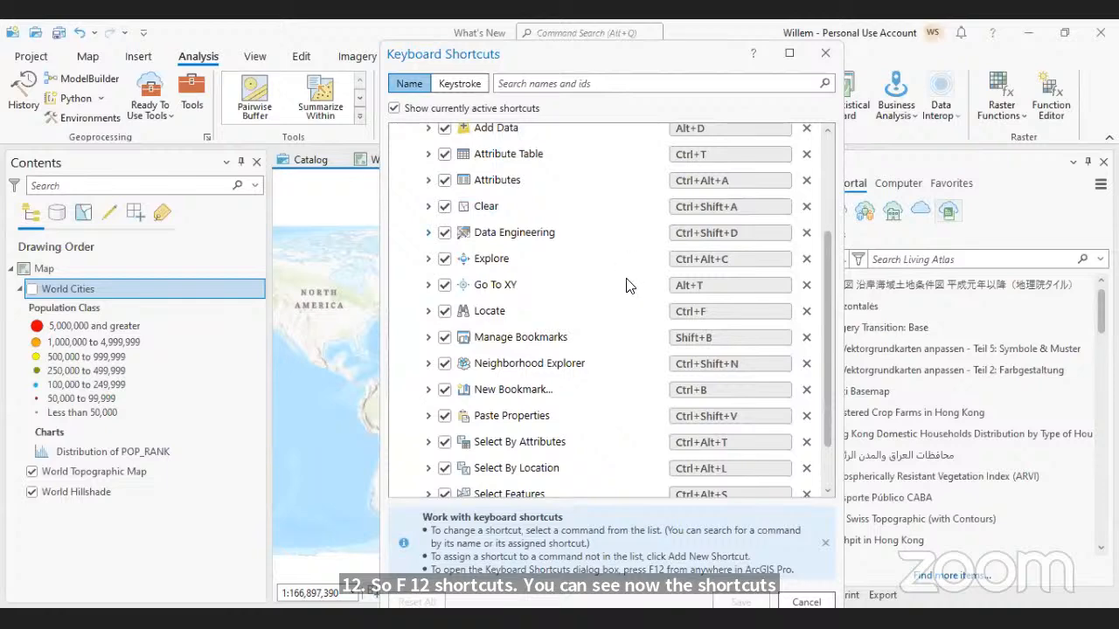
pyautogui.scroll(-2, 644, 311)
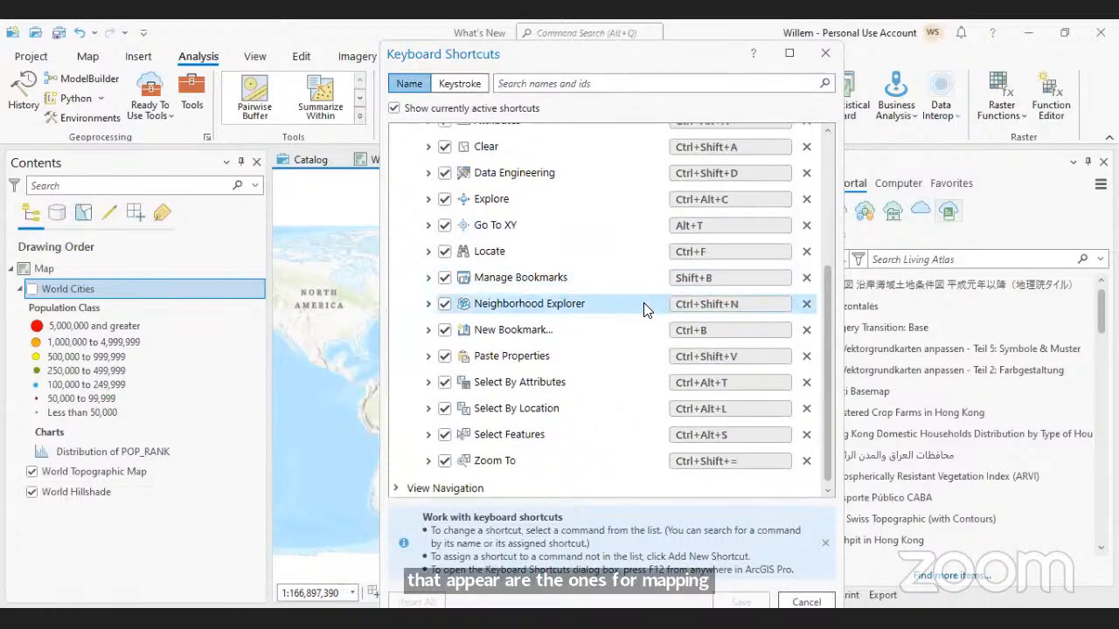
# Review the General mapping shortcuts from Add Data down to Zoom To, along with their assigned keystrokes
pyautogui.scroll(4, 644, 308)
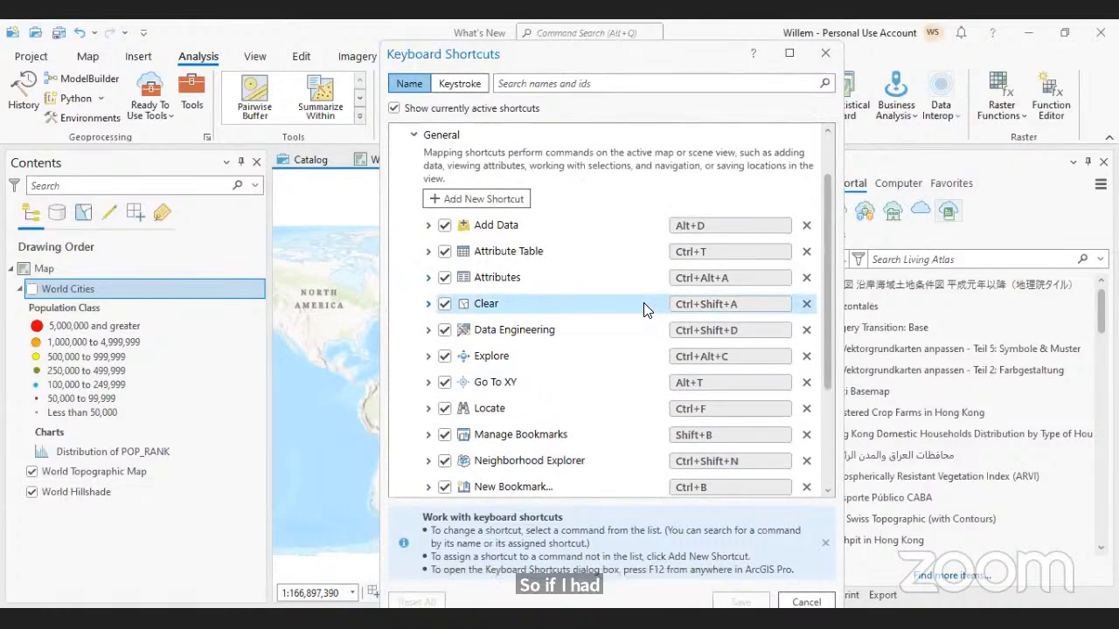
pyautogui.scroll(2, 645, 309)
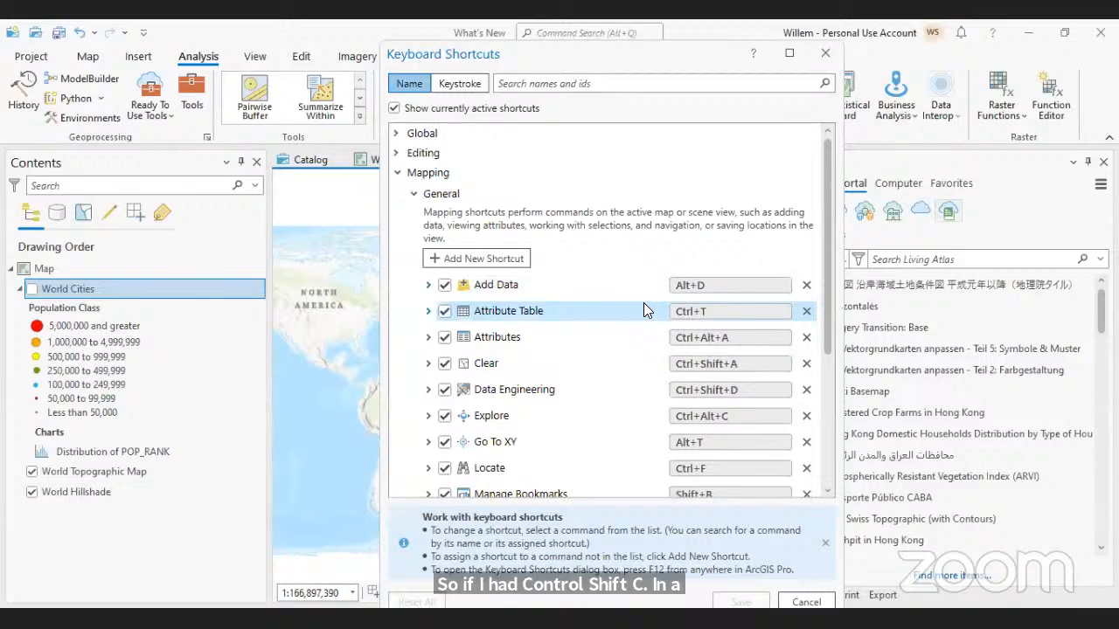
pyautogui.scroll(-3, 643, 306)
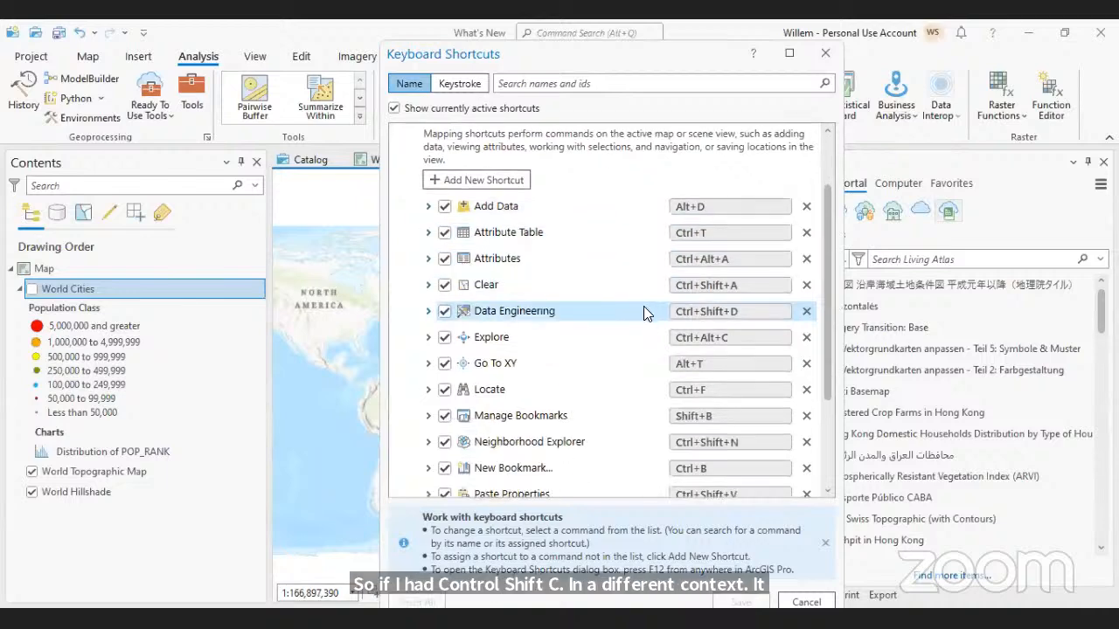
pyautogui.scroll(-5, 643, 311)
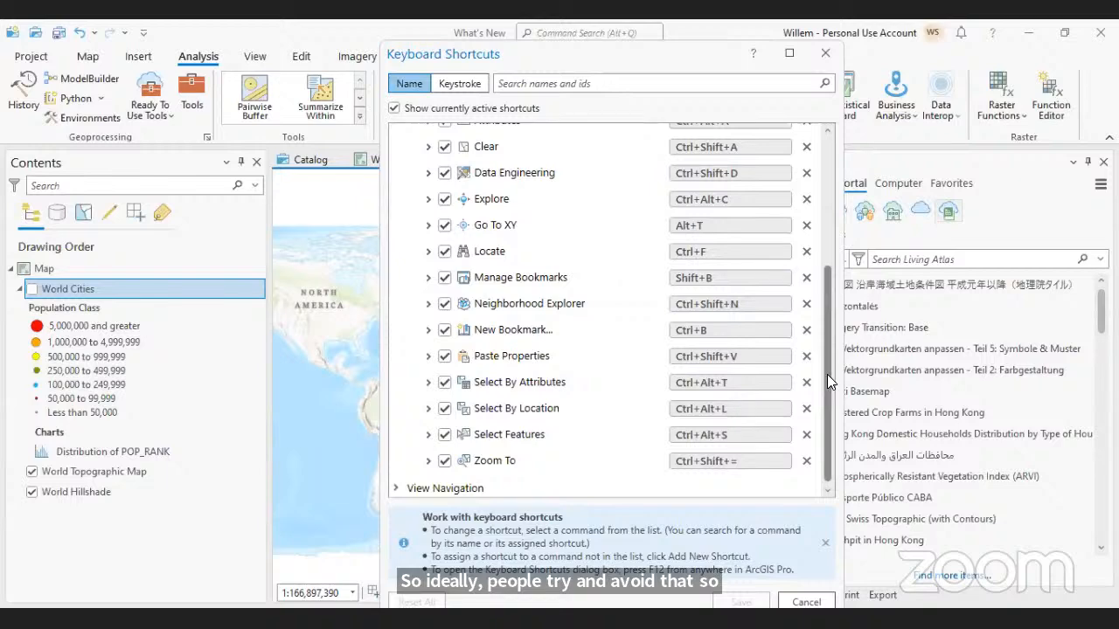
pyautogui.moveTo(827, 374); pyautogui.dragTo(835, 308)
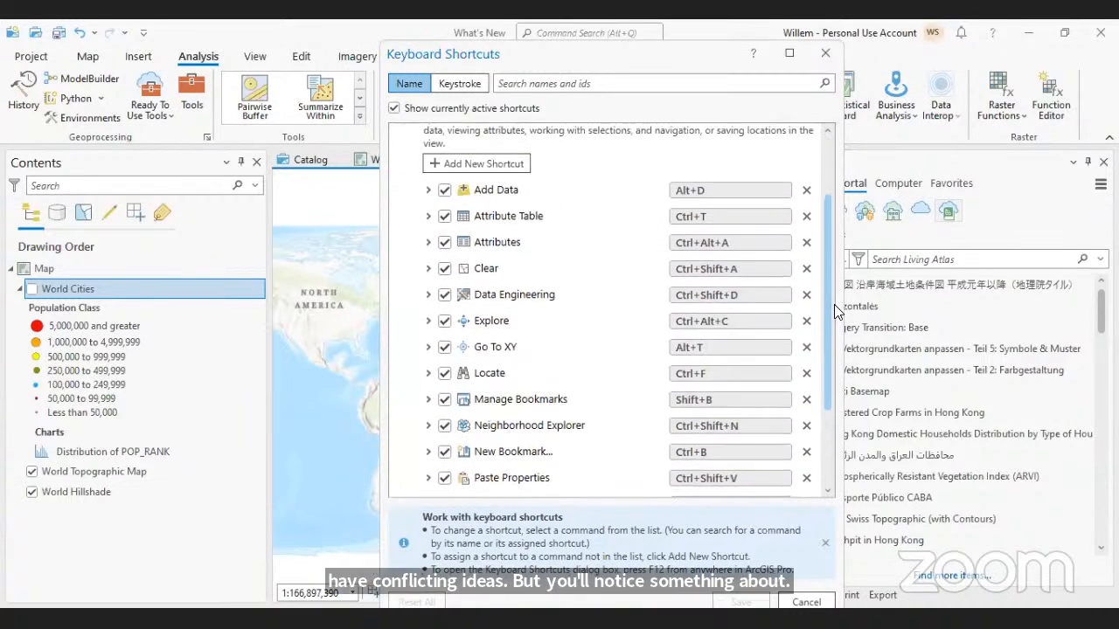
pyautogui.moveTo(834, 304); pyautogui.dragTo(825, 231)
pyautogui.moveTo(826, 276); pyautogui.dragTo(824, 206)
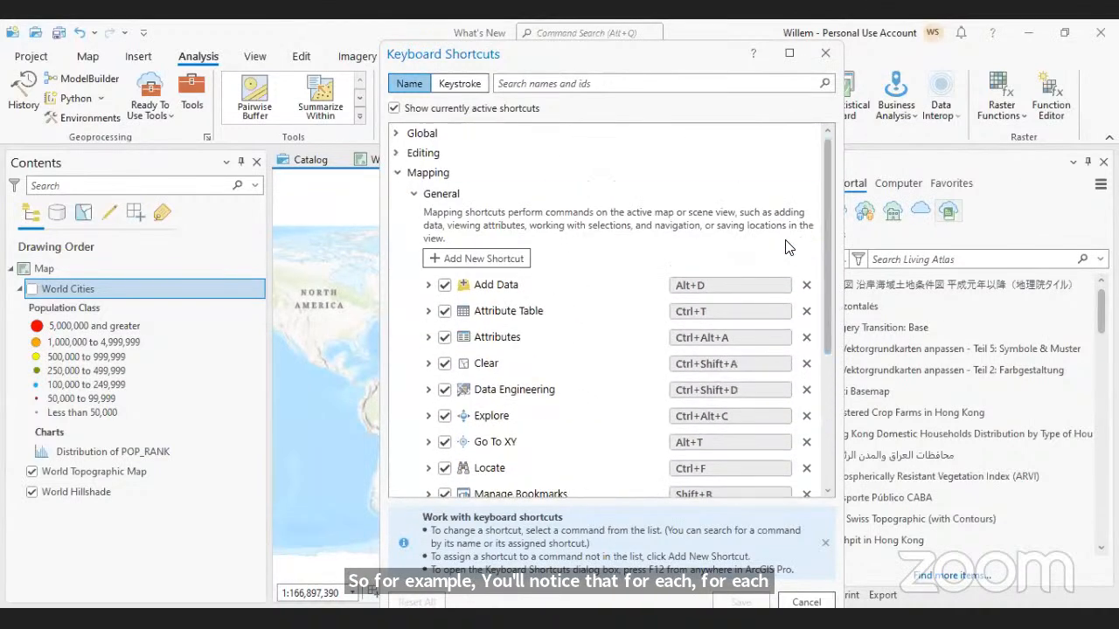
# Search the keyboard shortcuts by keystroke for Ctrl+S
pyautogui.click(464, 88)
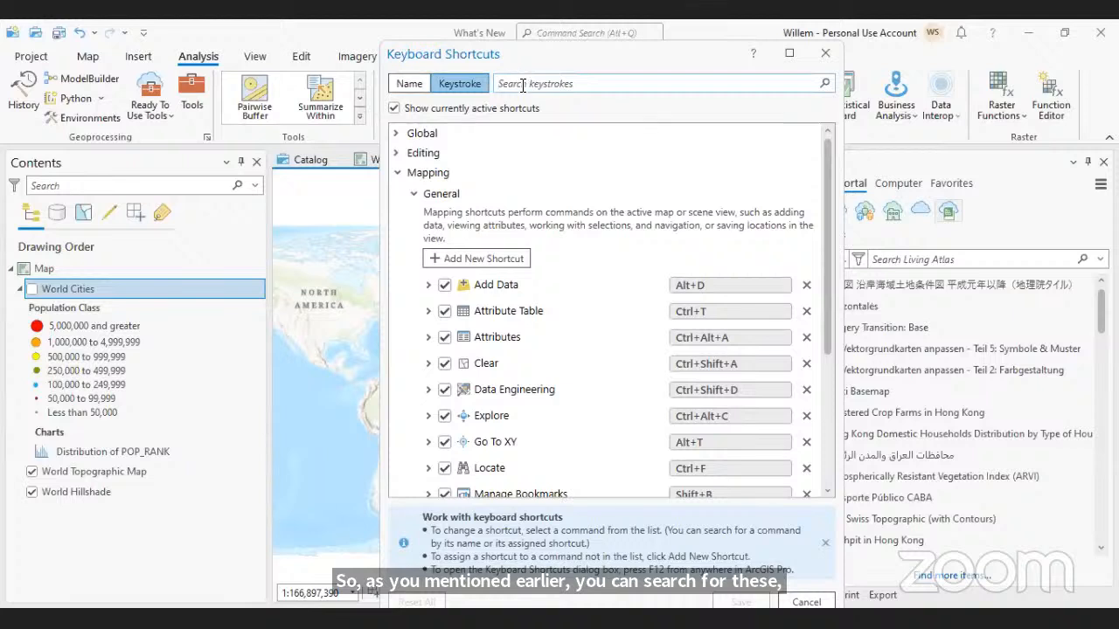
pyautogui.press('ctrl')
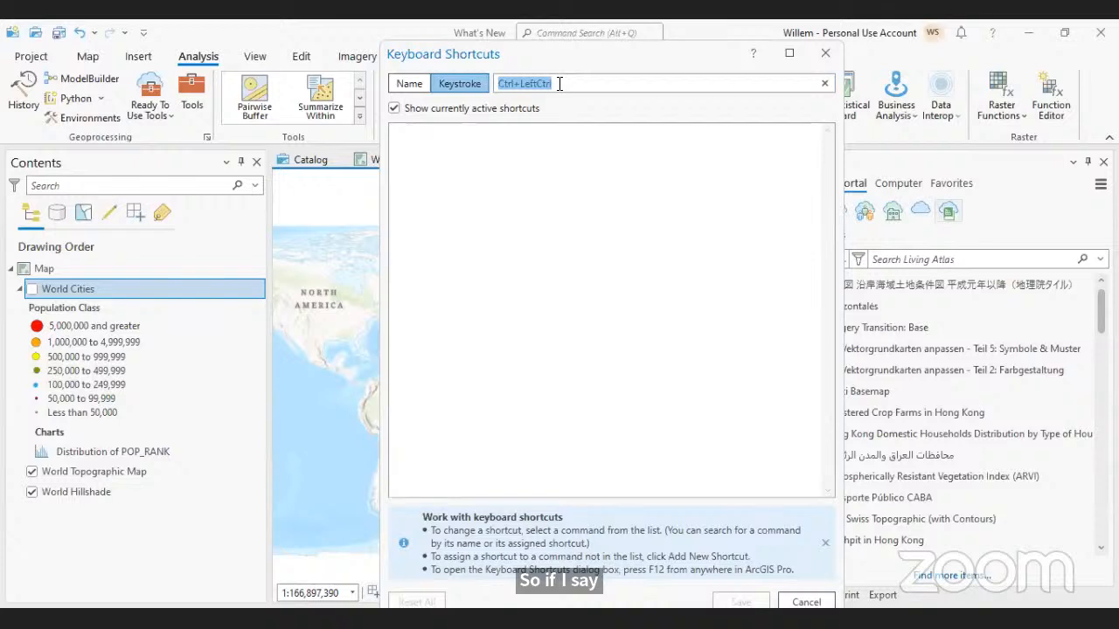
pyautogui.moveTo(560, 84); pyautogui.dragTo(502, 84)
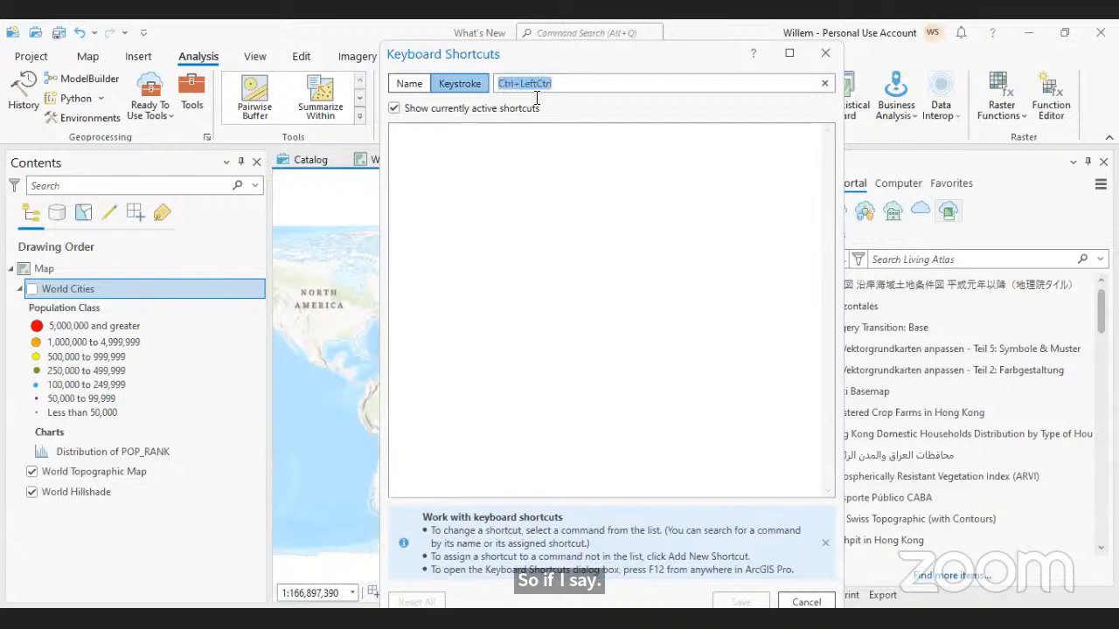
pyautogui.hotkey('ctrl', 's')
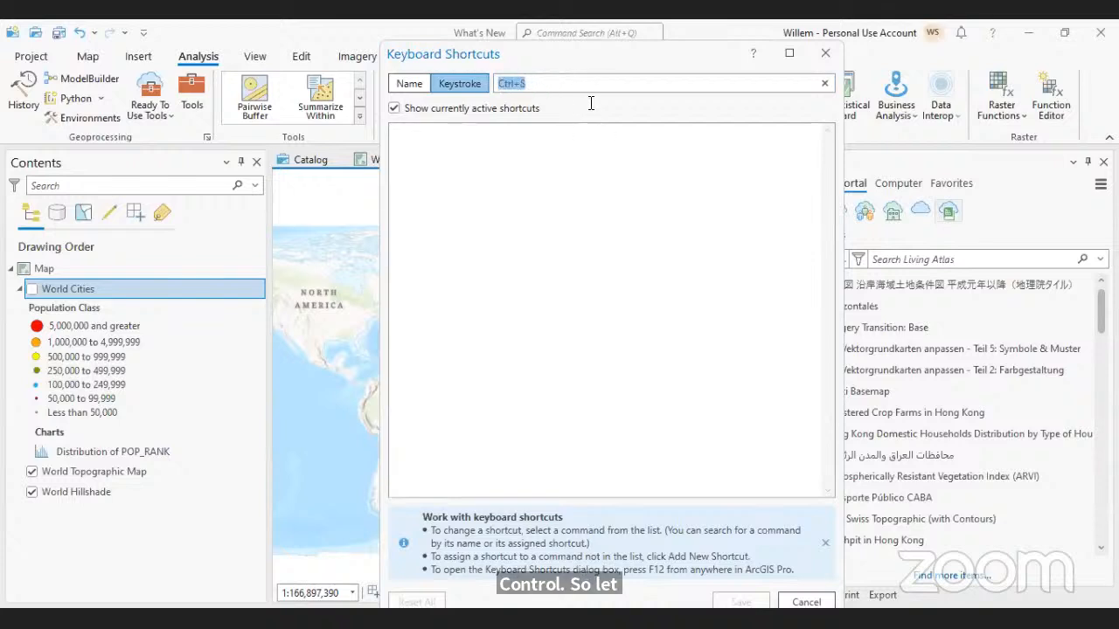
pyautogui.click(591, 96)
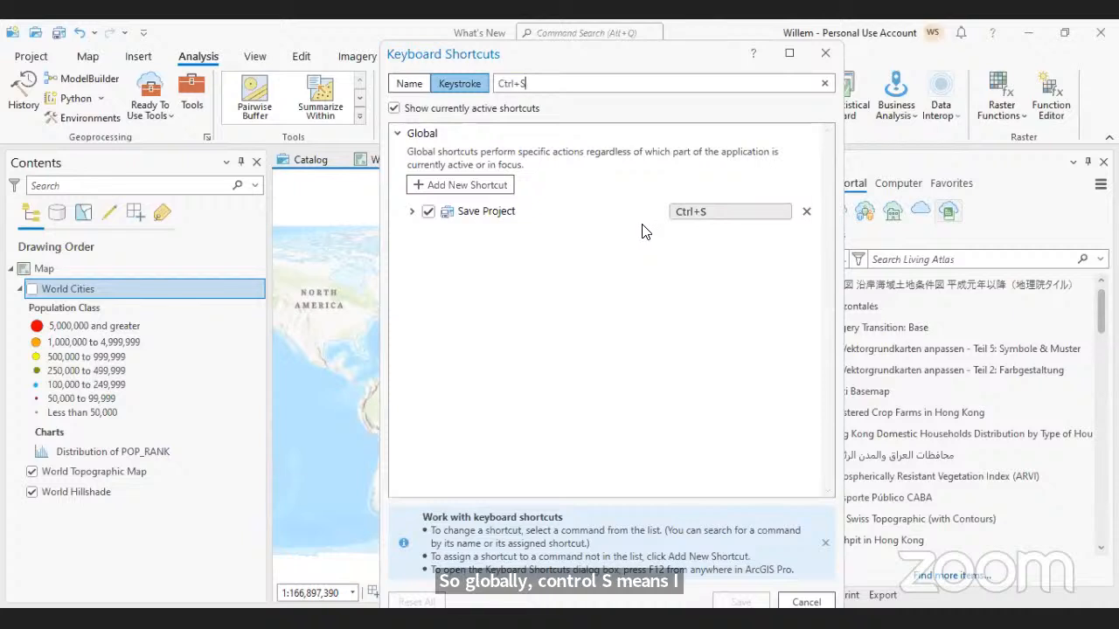
# Open the command list for adding a new global shortcut, dismiss it without choosing a command, and close the Keyboard Shortcuts dialog
pyautogui.click(465, 186)
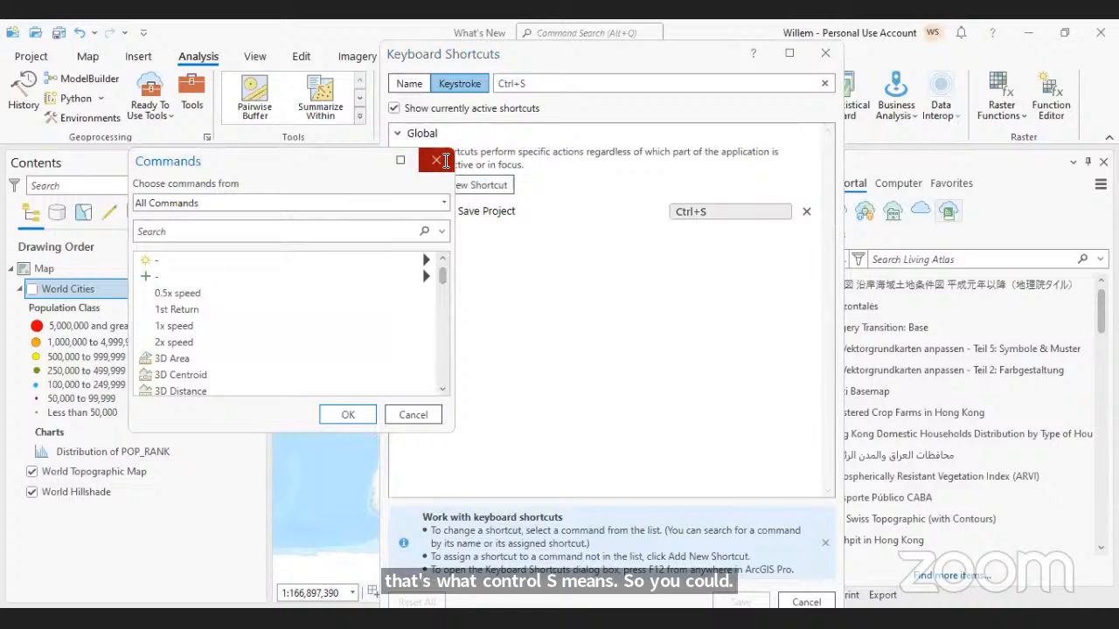
pyautogui.click(442, 161)
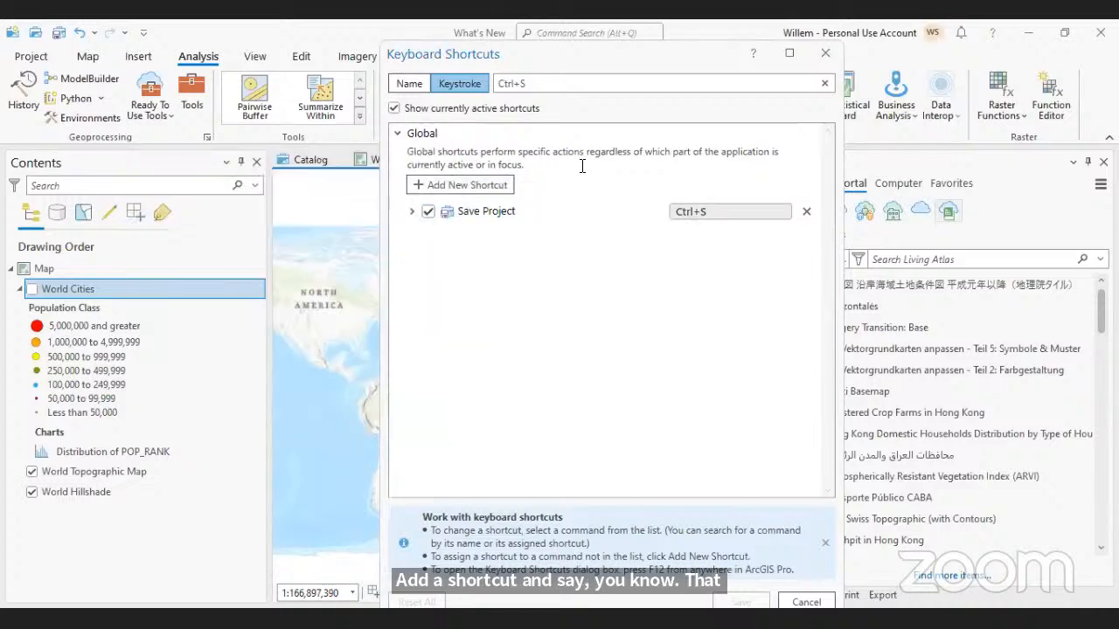
pyautogui.click(822, 57)
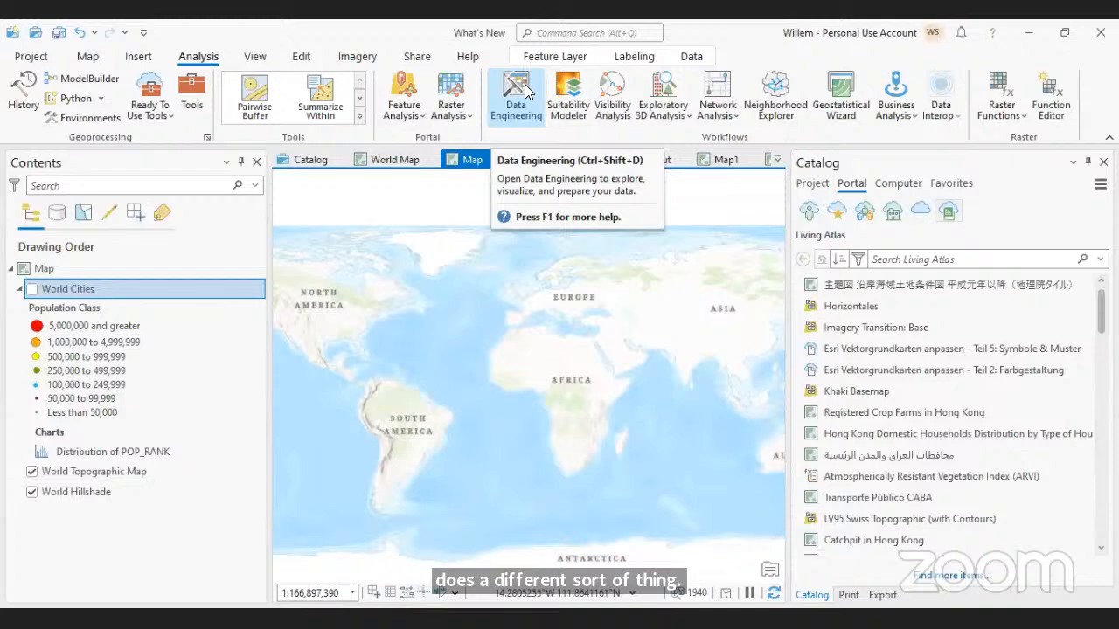
# Reopen the map's keyboard shortcuts, remove the Go To XY shortcut from the General mapping group, and close the dialog without saving
pyautogui.press('F12')
pyautogui.scroll(-2, 681, 341)
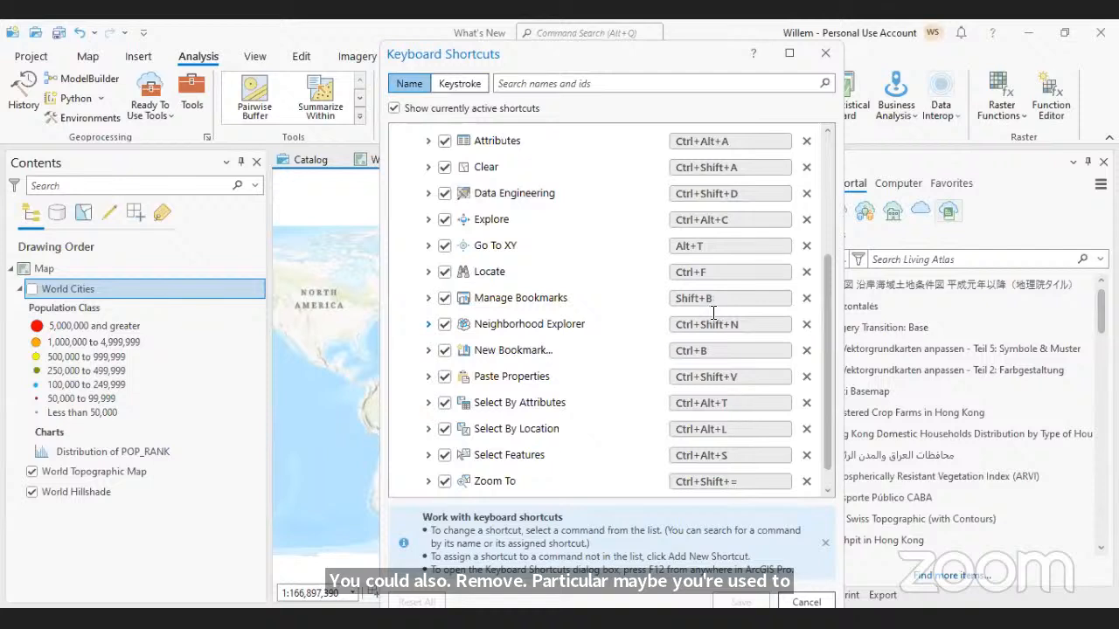
pyautogui.click(806, 249)
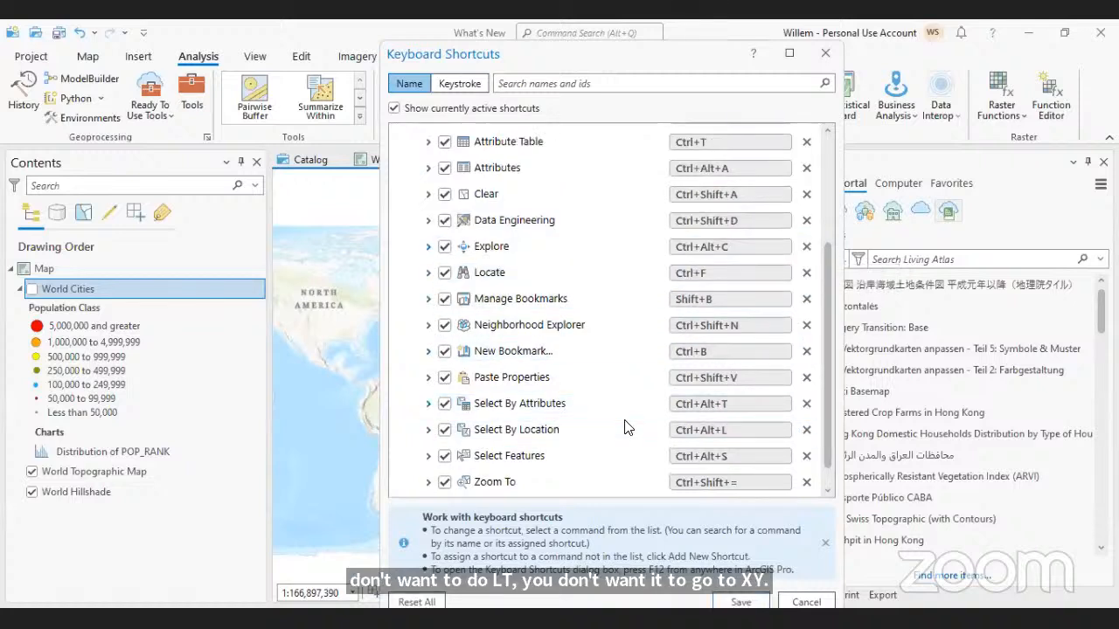
pyautogui.scroll(-1, 622, 411)
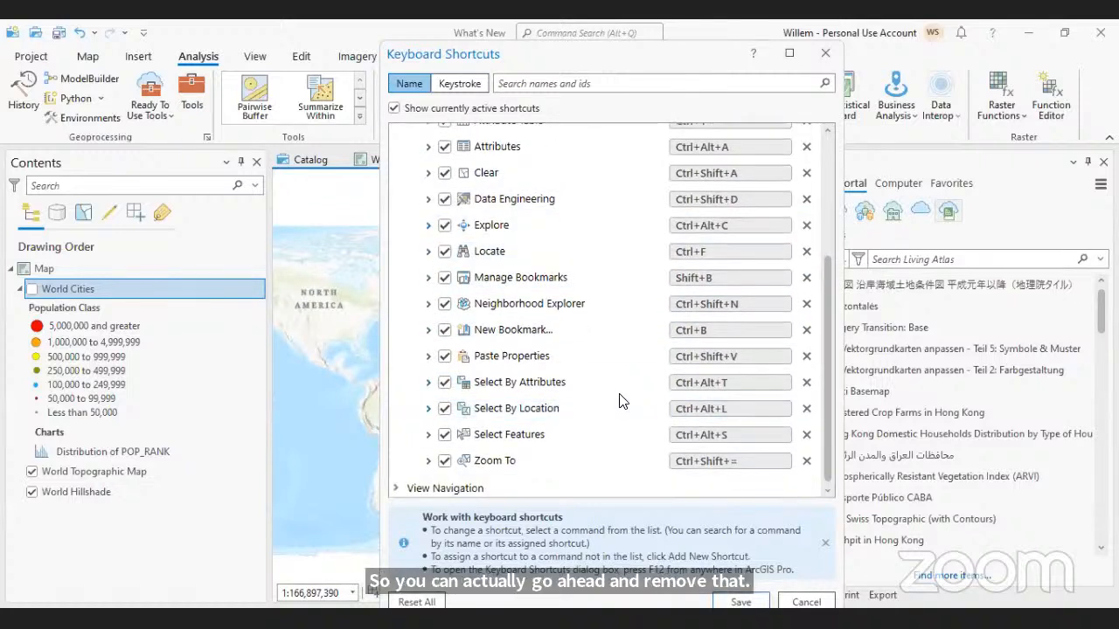
pyautogui.scroll(5, 623, 395)
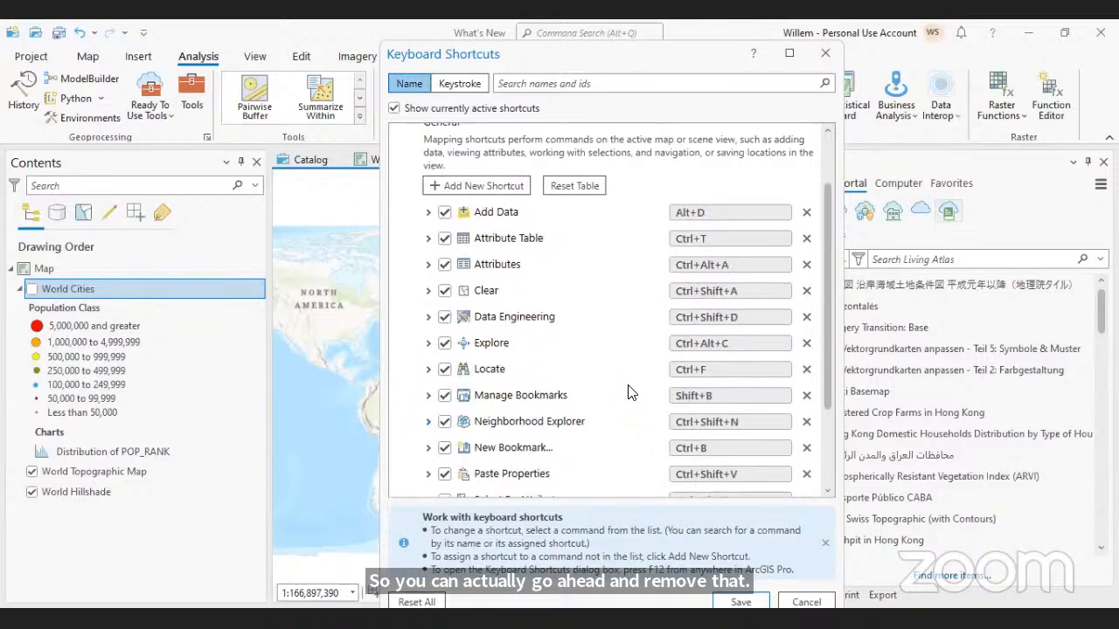
pyautogui.click(826, 56)
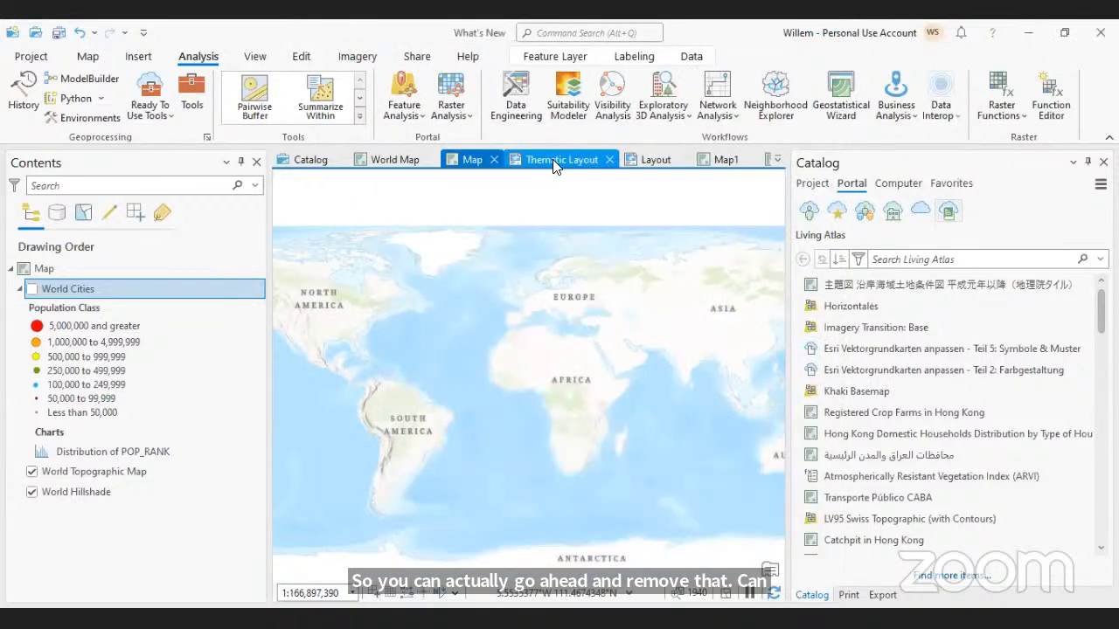
# Switch to the Layout view, look through the General layout shortcuts in its Keyboard Shortcuts dialog, and close the dialog
pyautogui.click(629, 168)
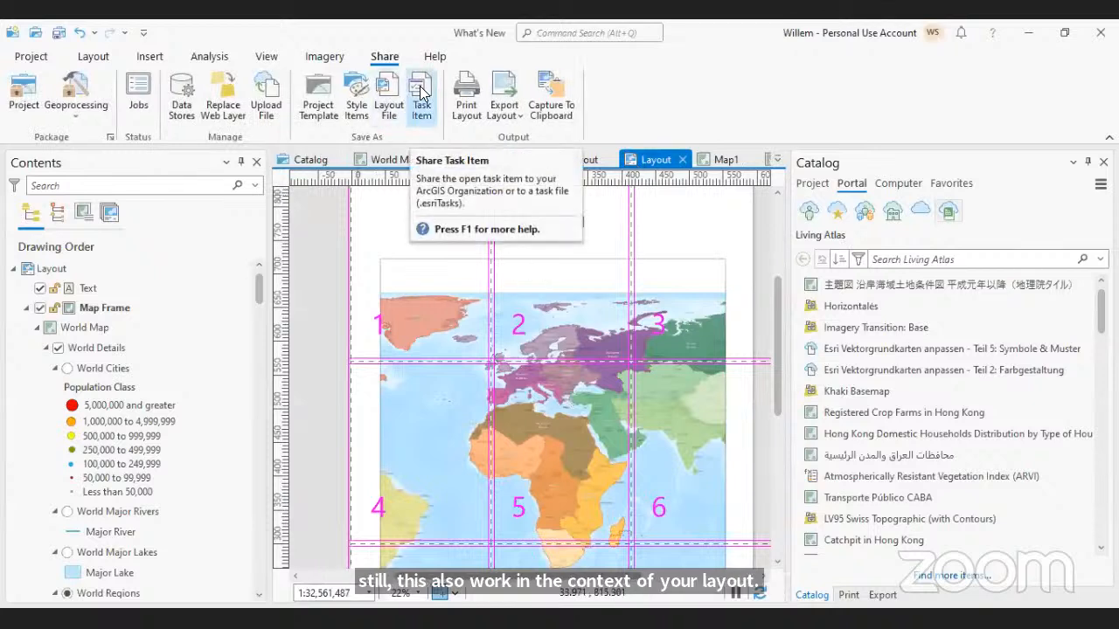
pyautogui.press('F12')
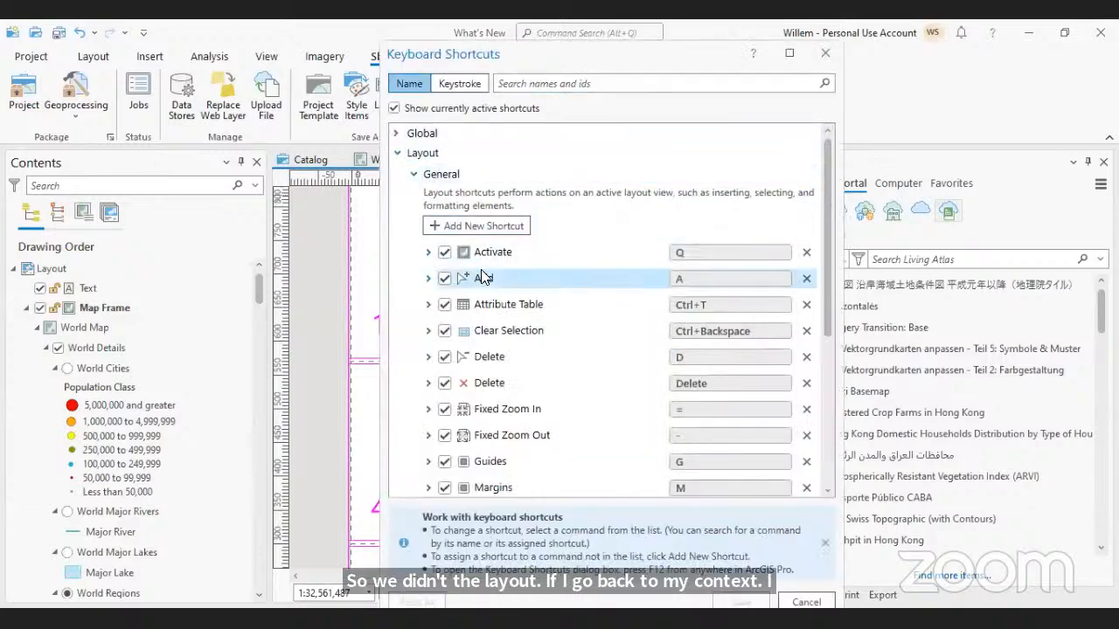
pyautogui.scroll(-3, 510, 381)
pyautogui.scroll(-2, 509, 381)
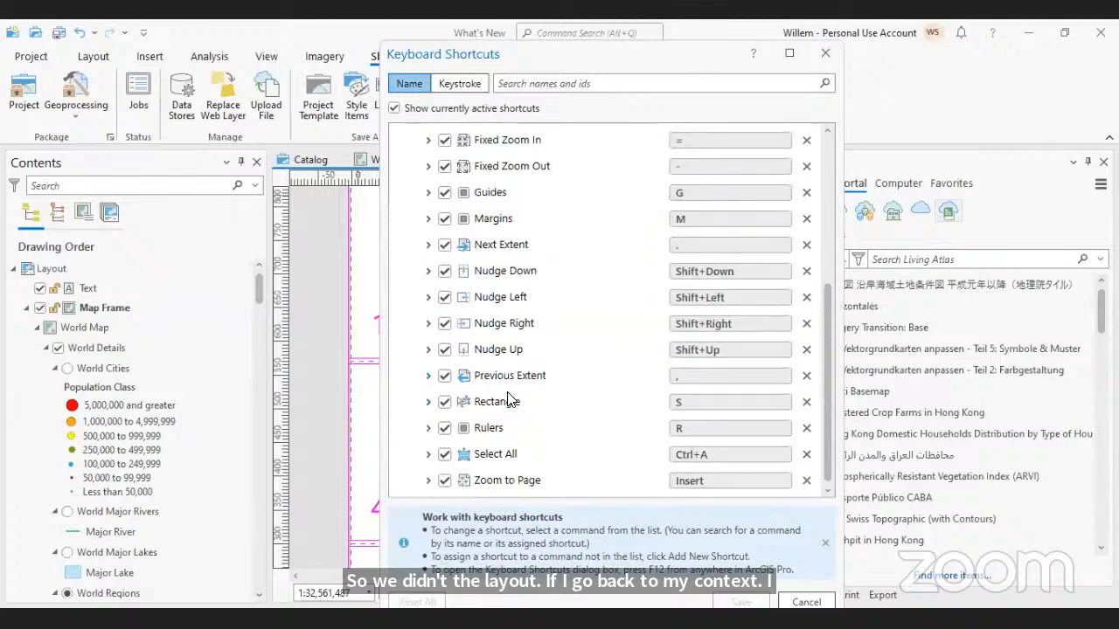
pyautogui.scroll(4, 510, 394)
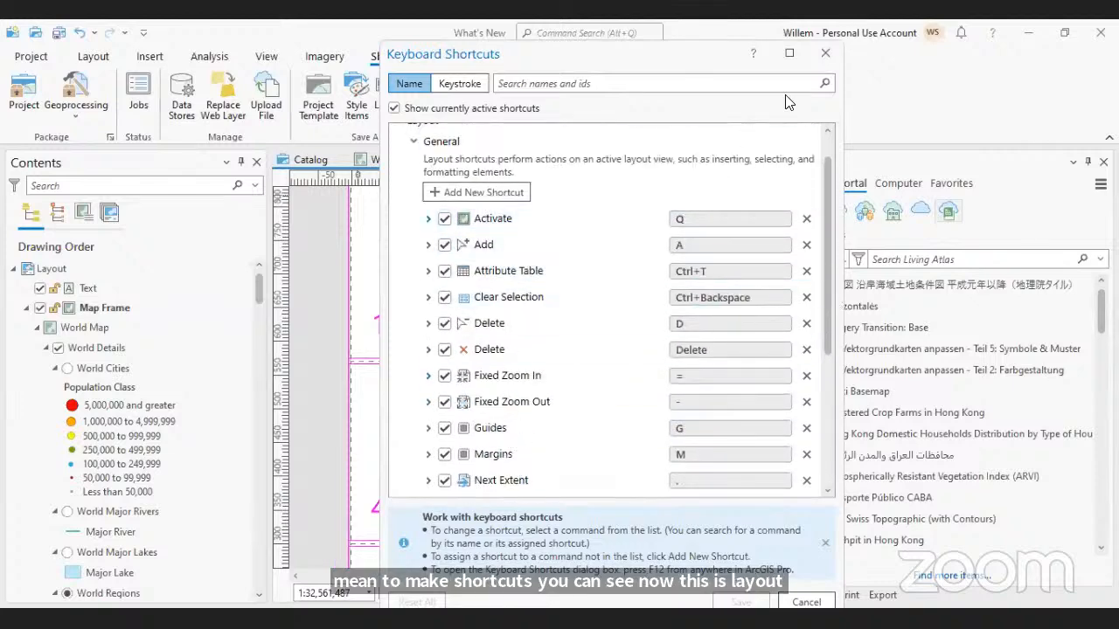
pyautogui.click(824, 54)
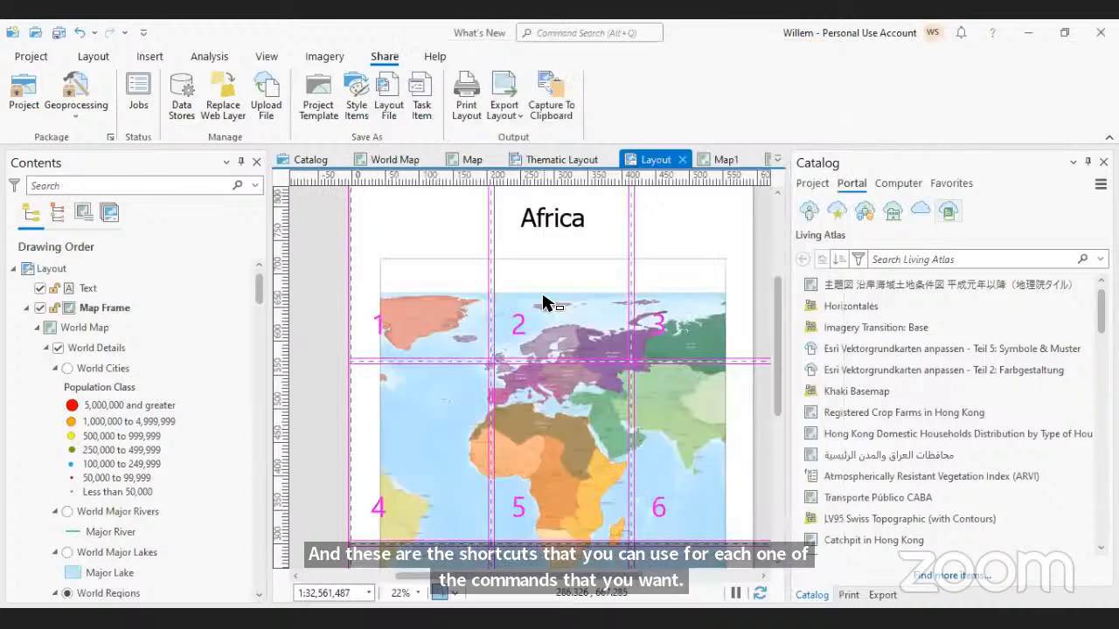
# Activate the layout's map frame with its keyboard shortcut and zoom the map in on Europe and northern Africa
pyautogui.press('q')
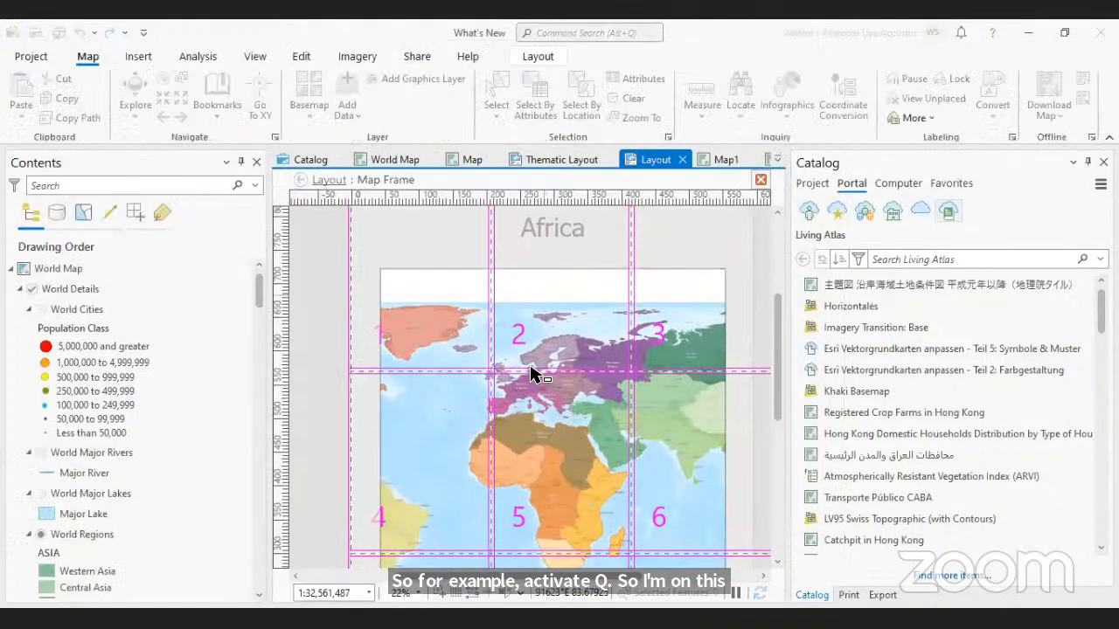
pyautogui.scroll(1, 540, 441)
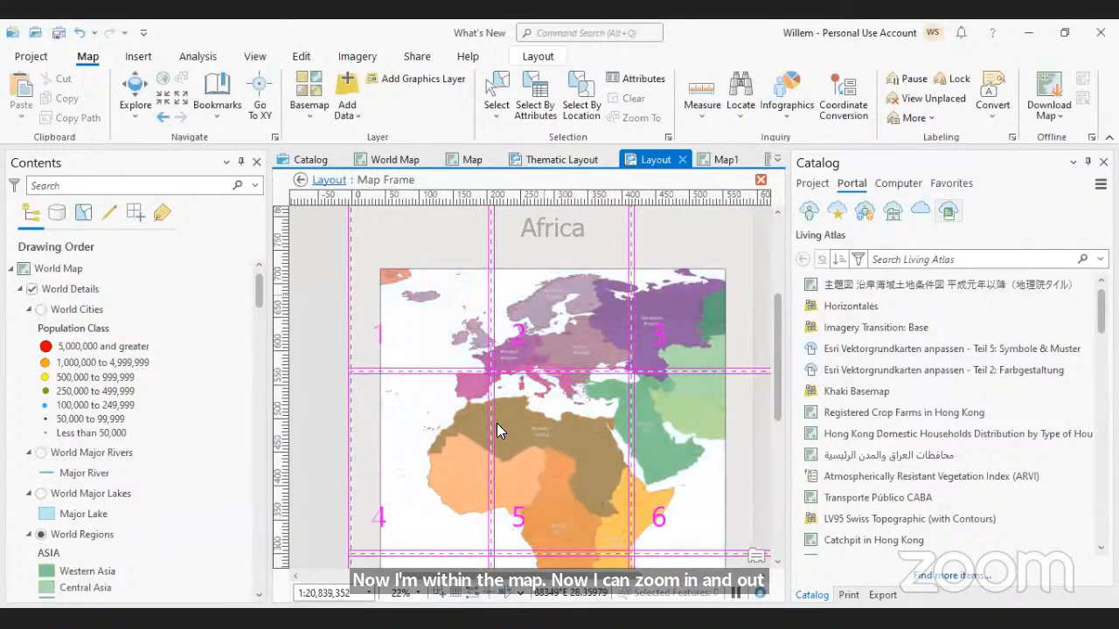
pyautogui.press('Escape')
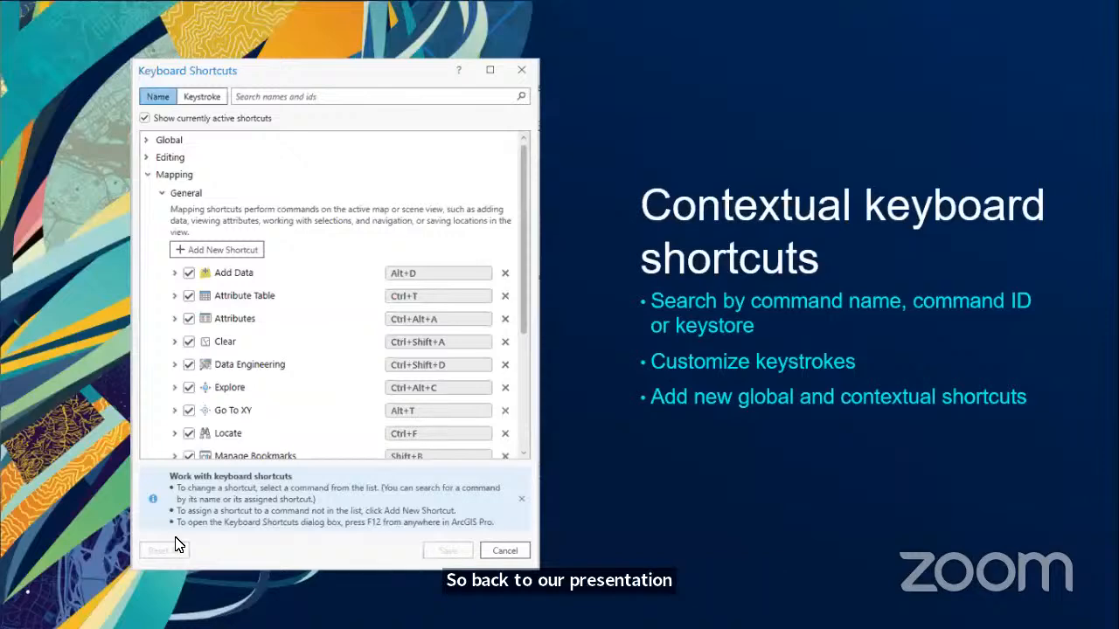
pyautogui.click(47, 613)
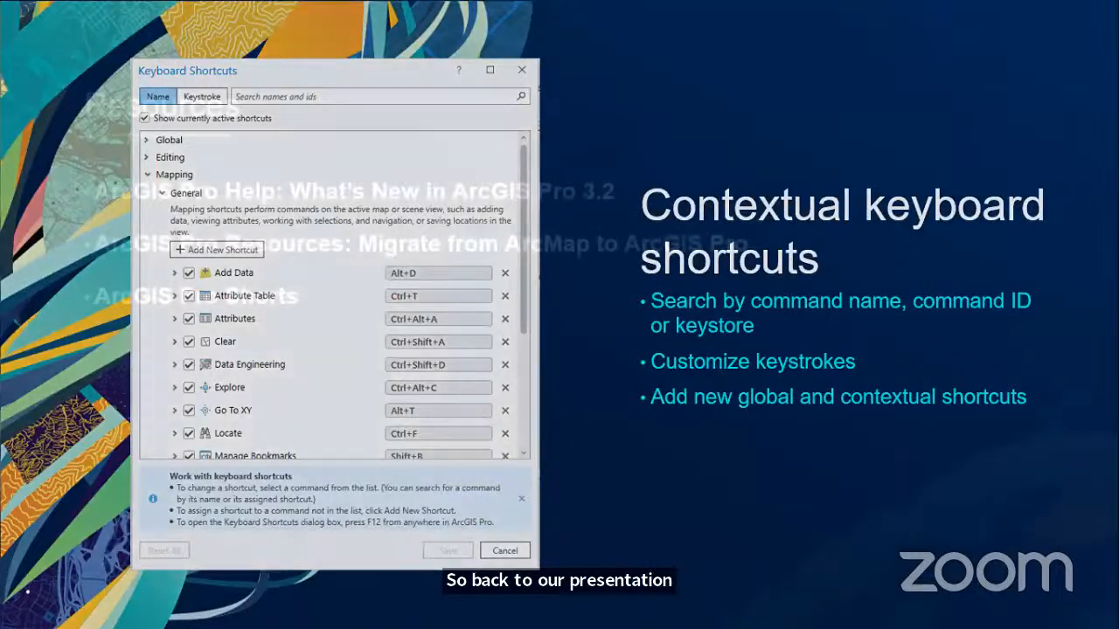